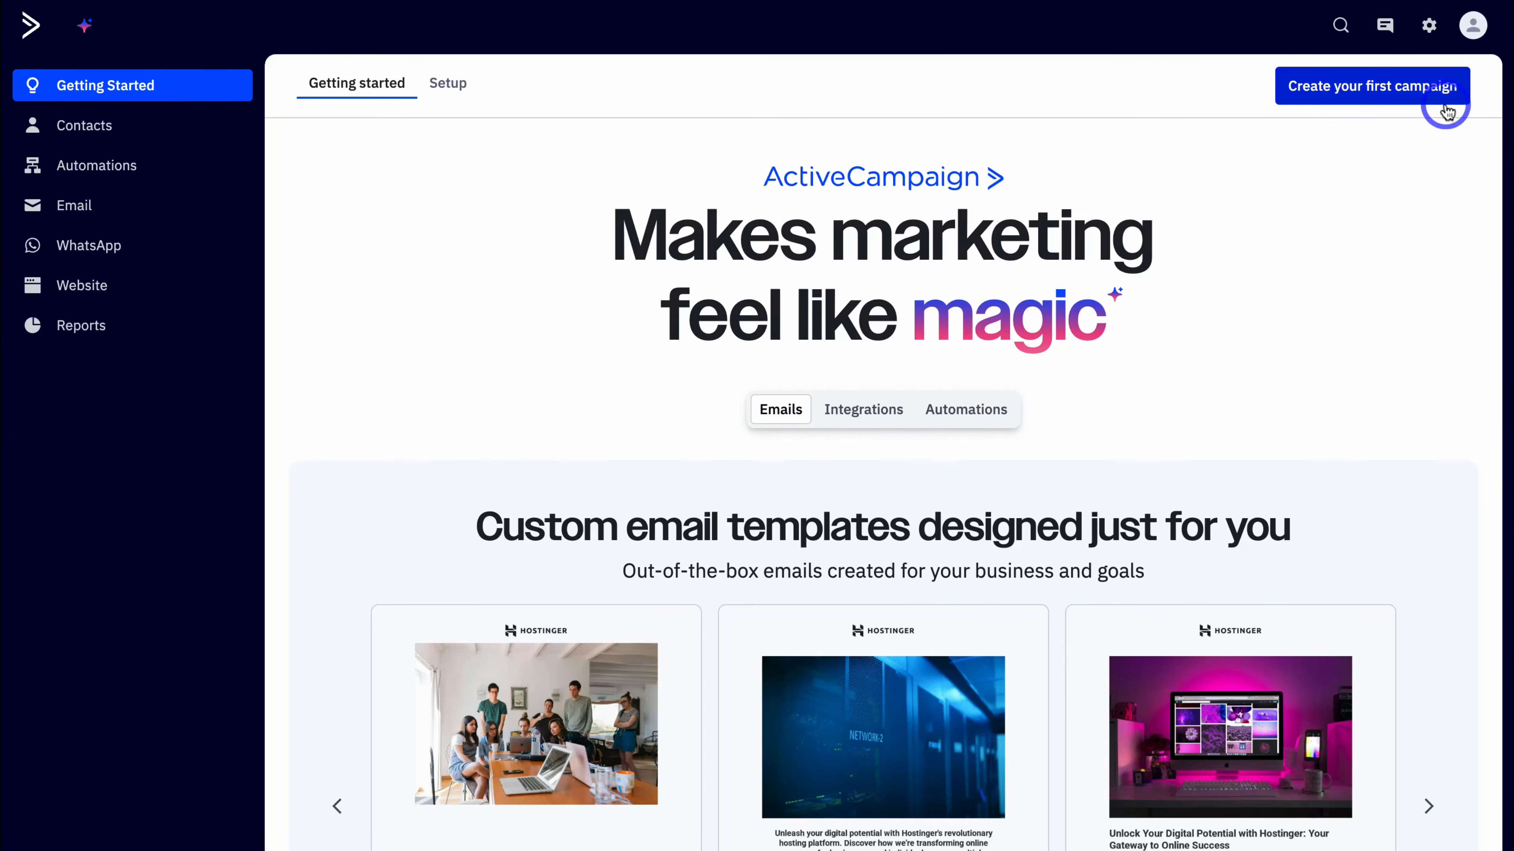
In the account settings, edit the byond9.com brand kit and set the second company logo to On dark background.
left_click(1428, 26)
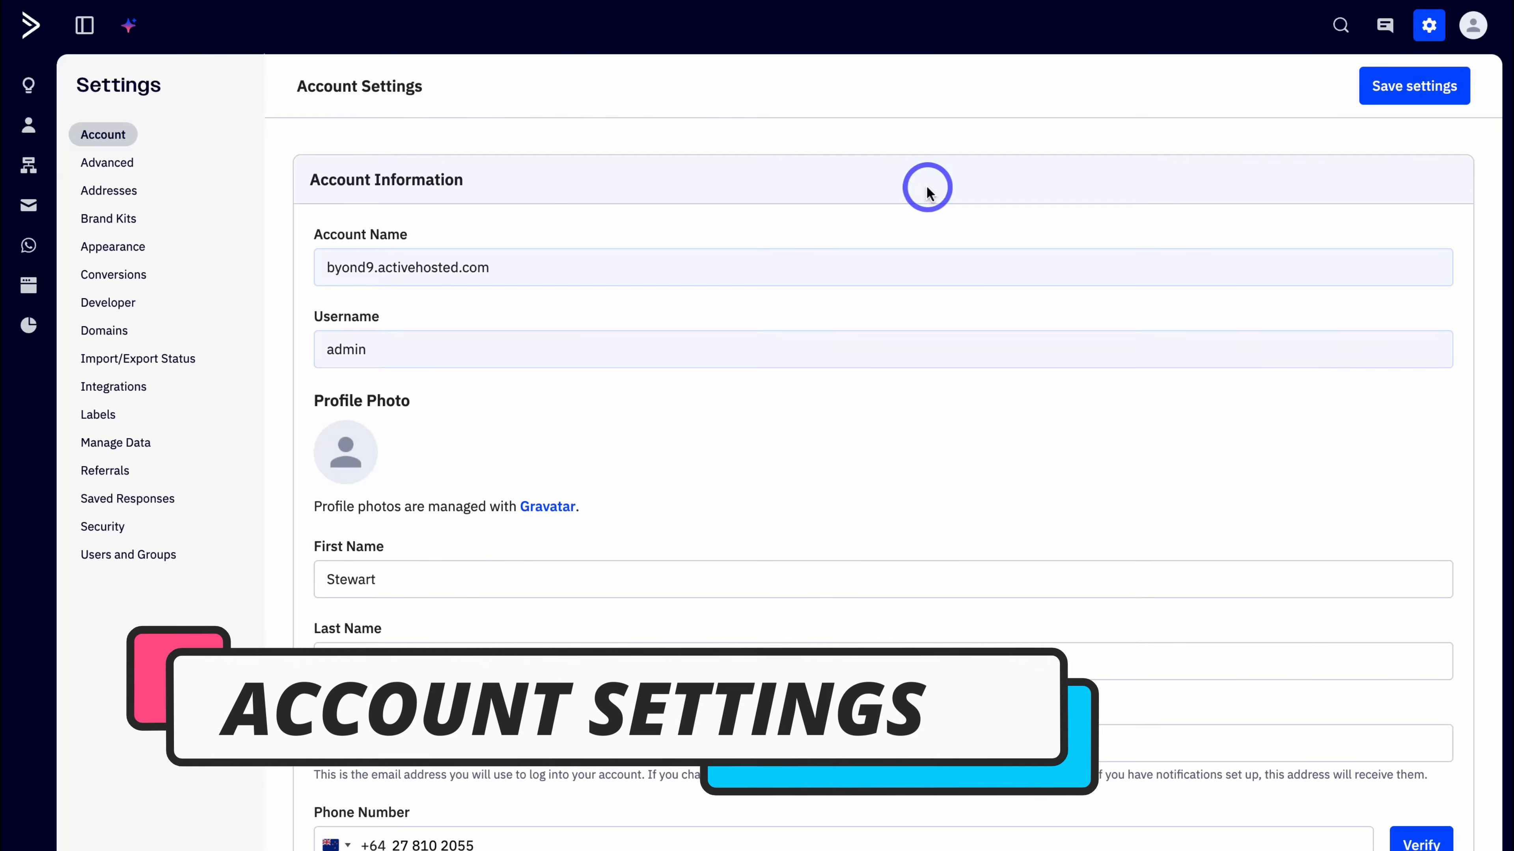
left_click(126, 172)
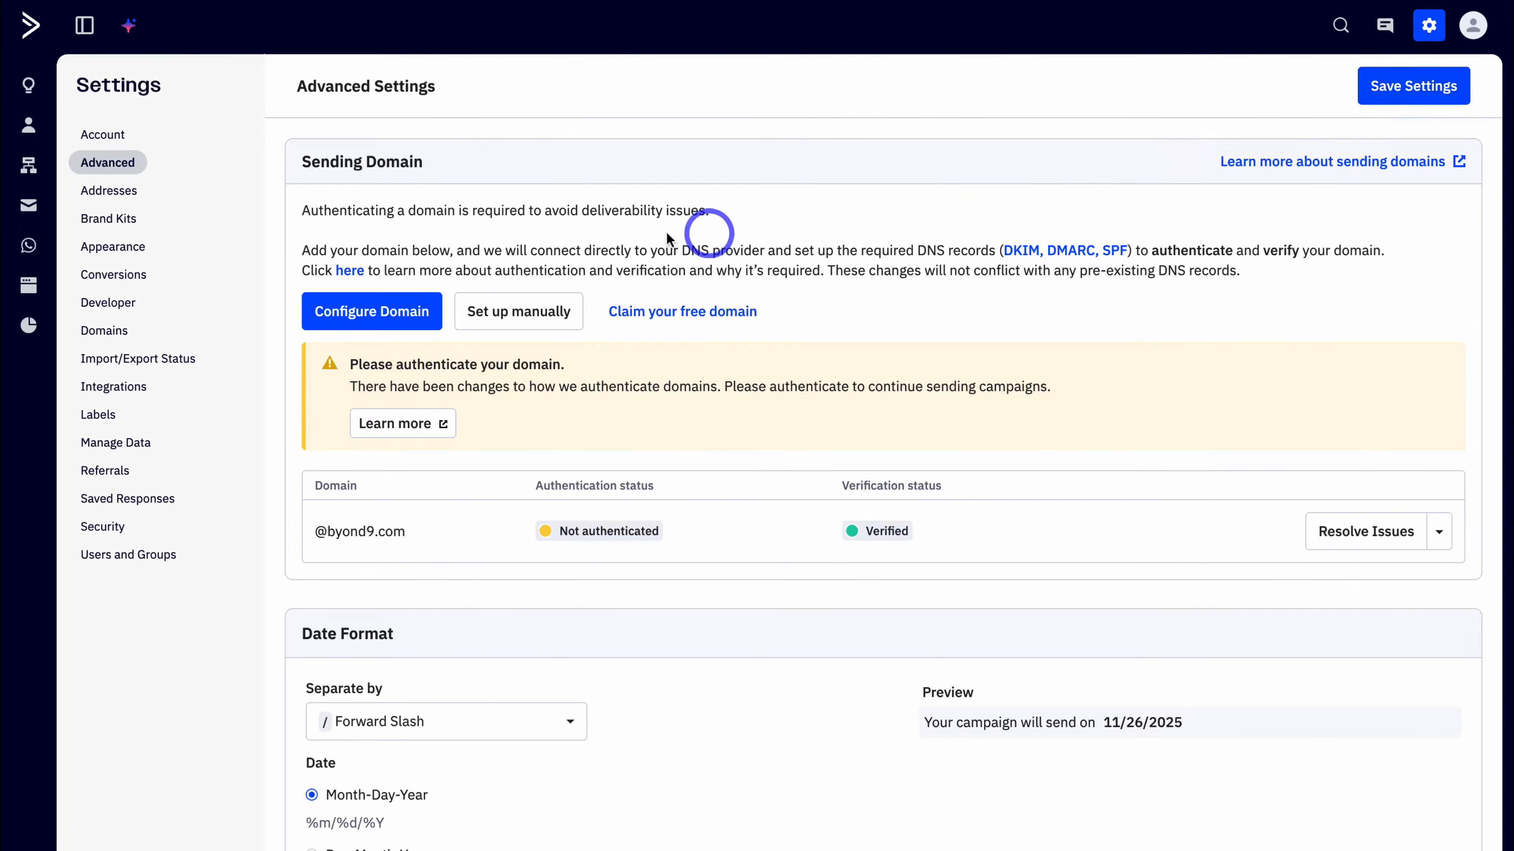
left_click(149, 225)
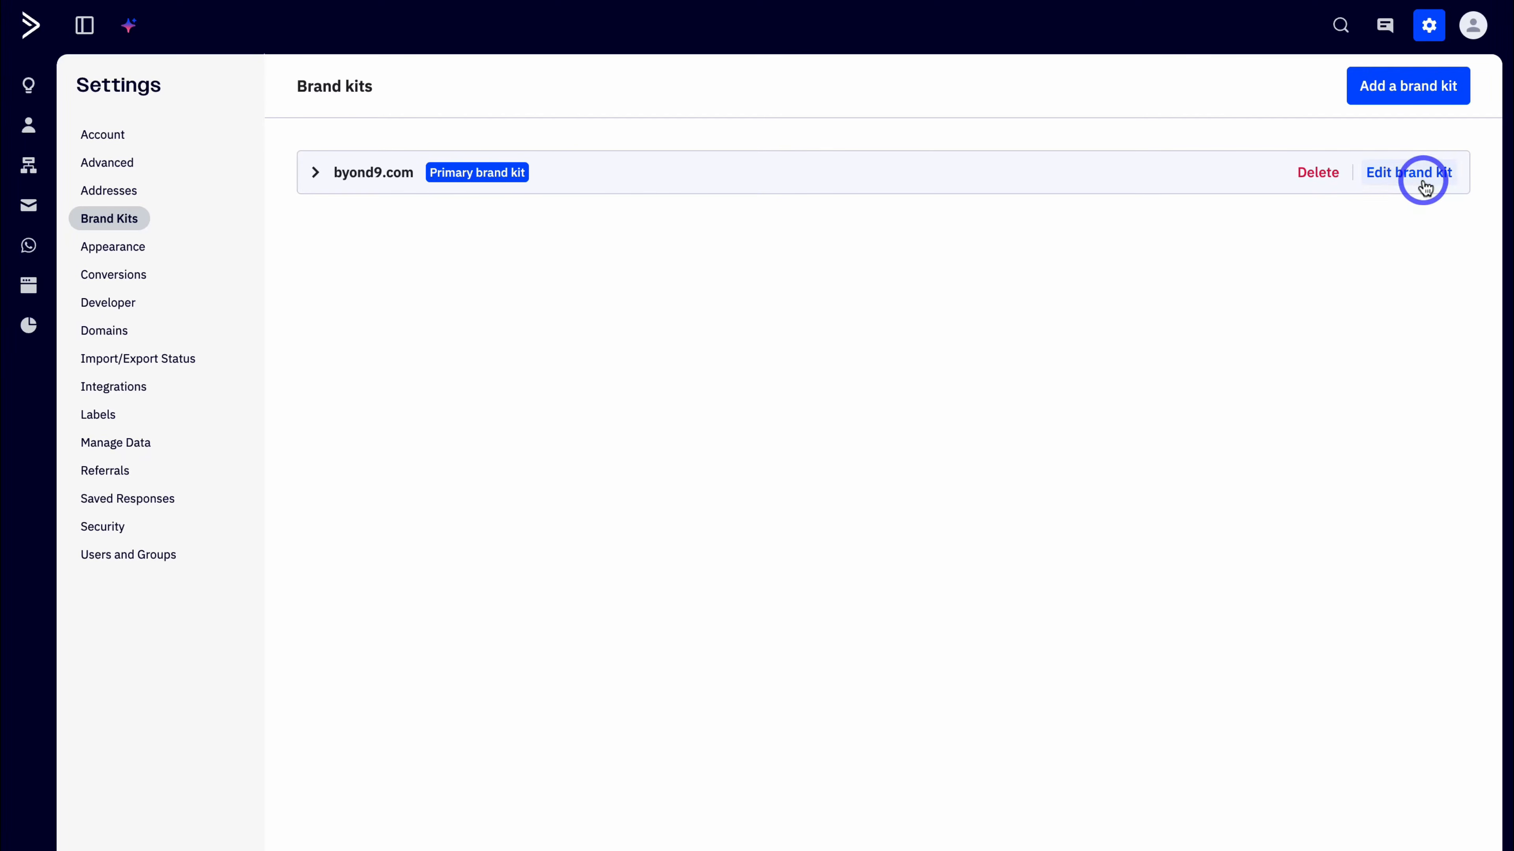
left_click(1409, 172)
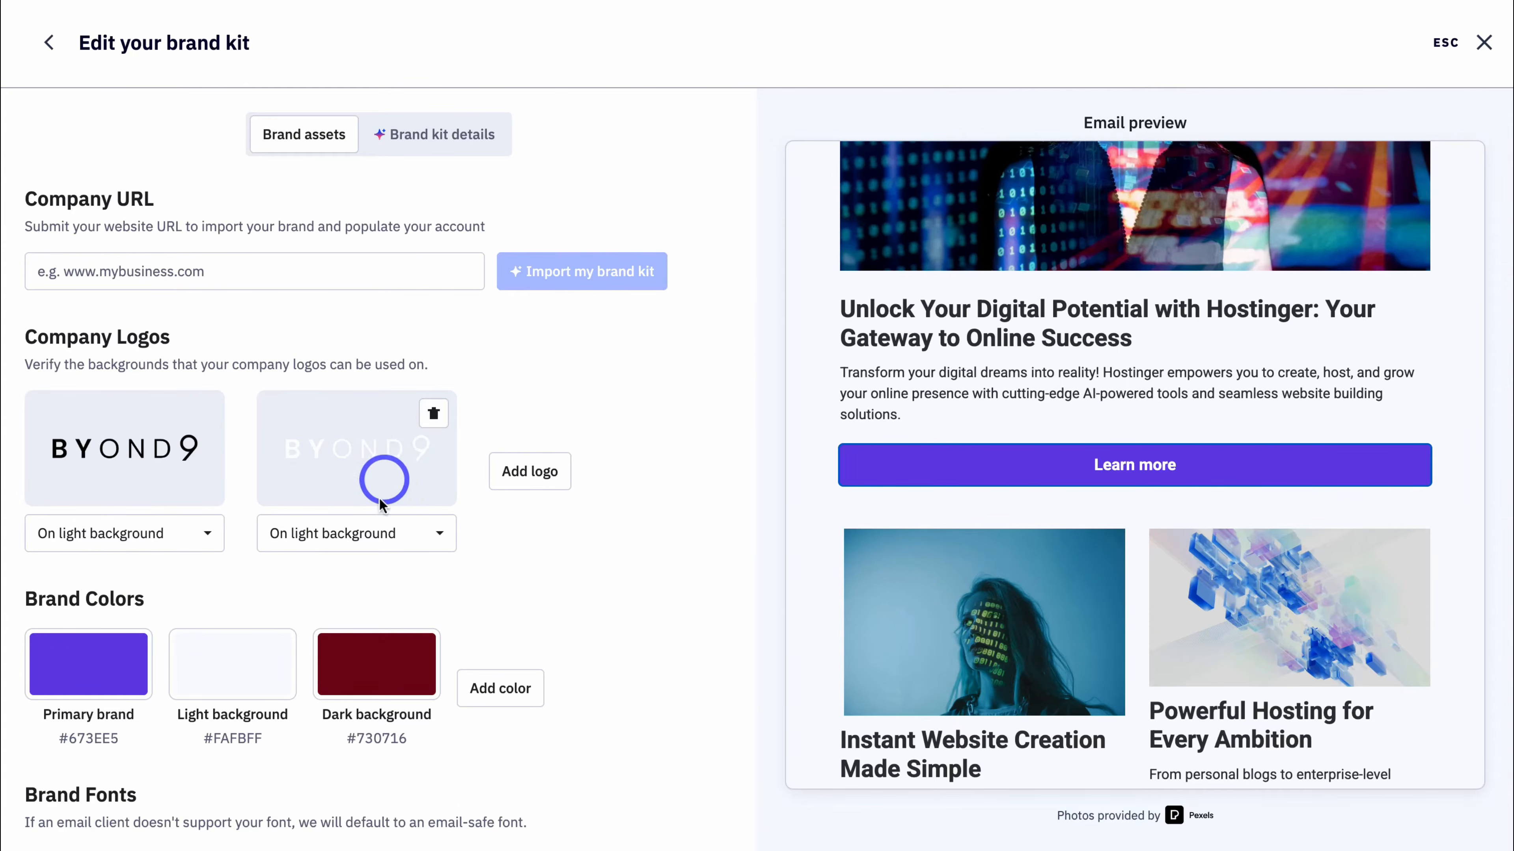
left_click(379, 534)
left_click(417, 620)
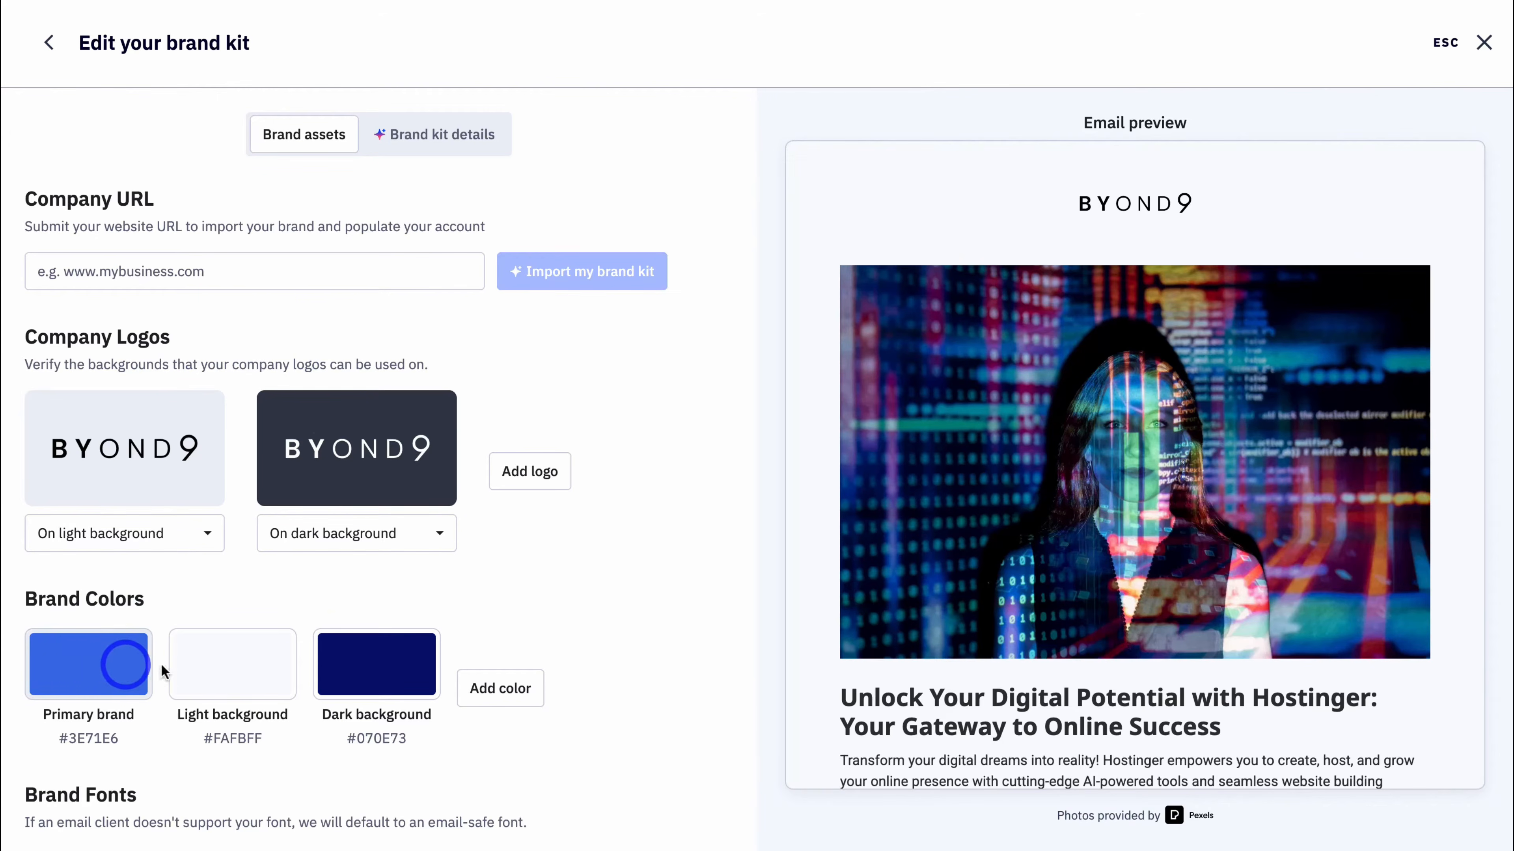
Check the byond9.com brand assets, email preview and brand kit details, and save the brand.
scroll(401, 667, "down", 4)
scroll(409, 674, "down", 1)
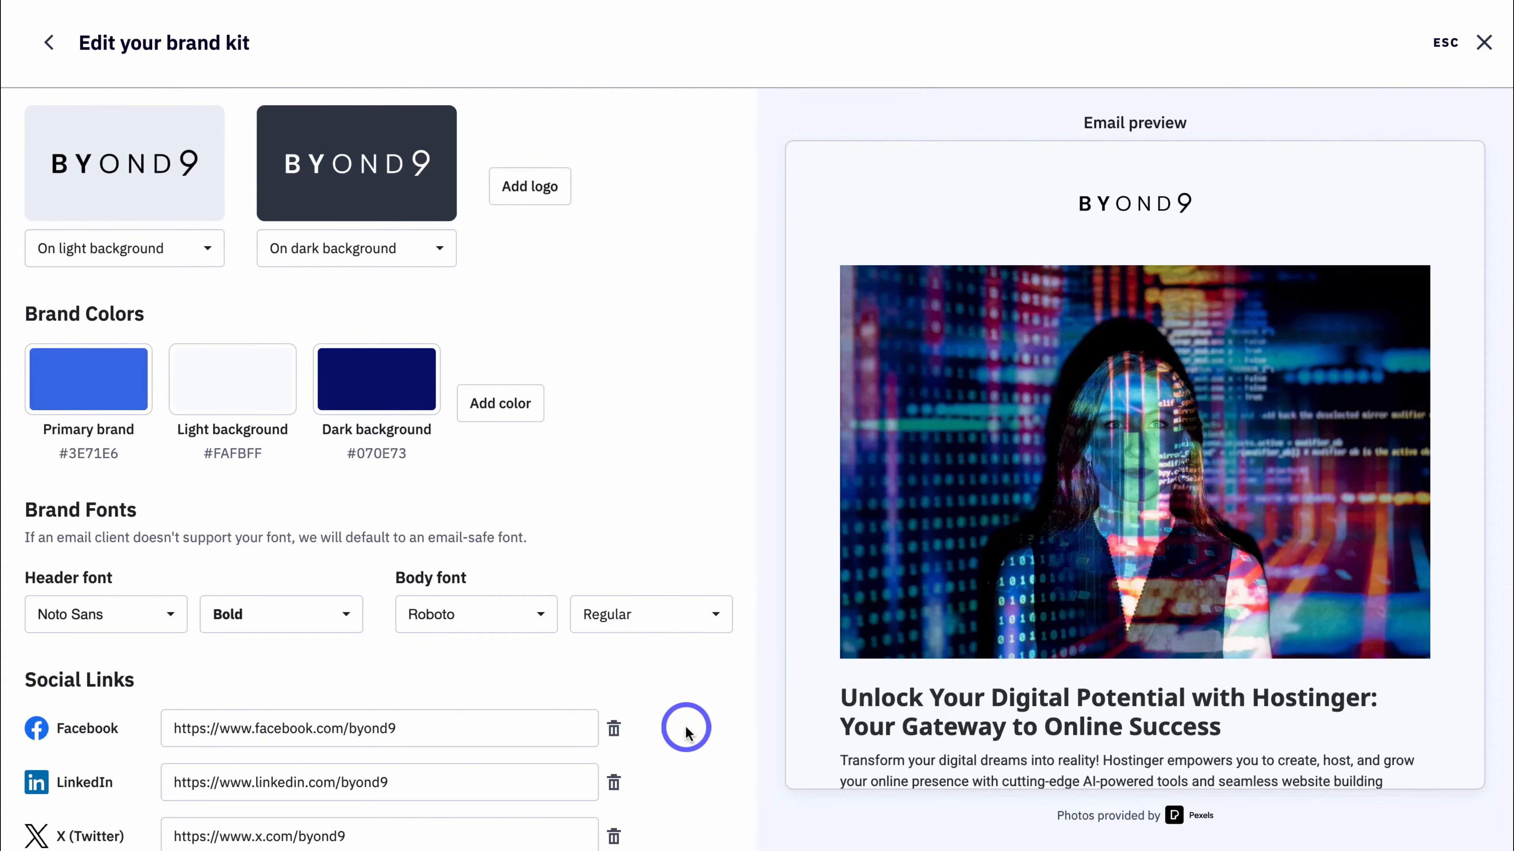
scroll(990, 524, "down", 2)
scroll(989, 522, "down", 9)
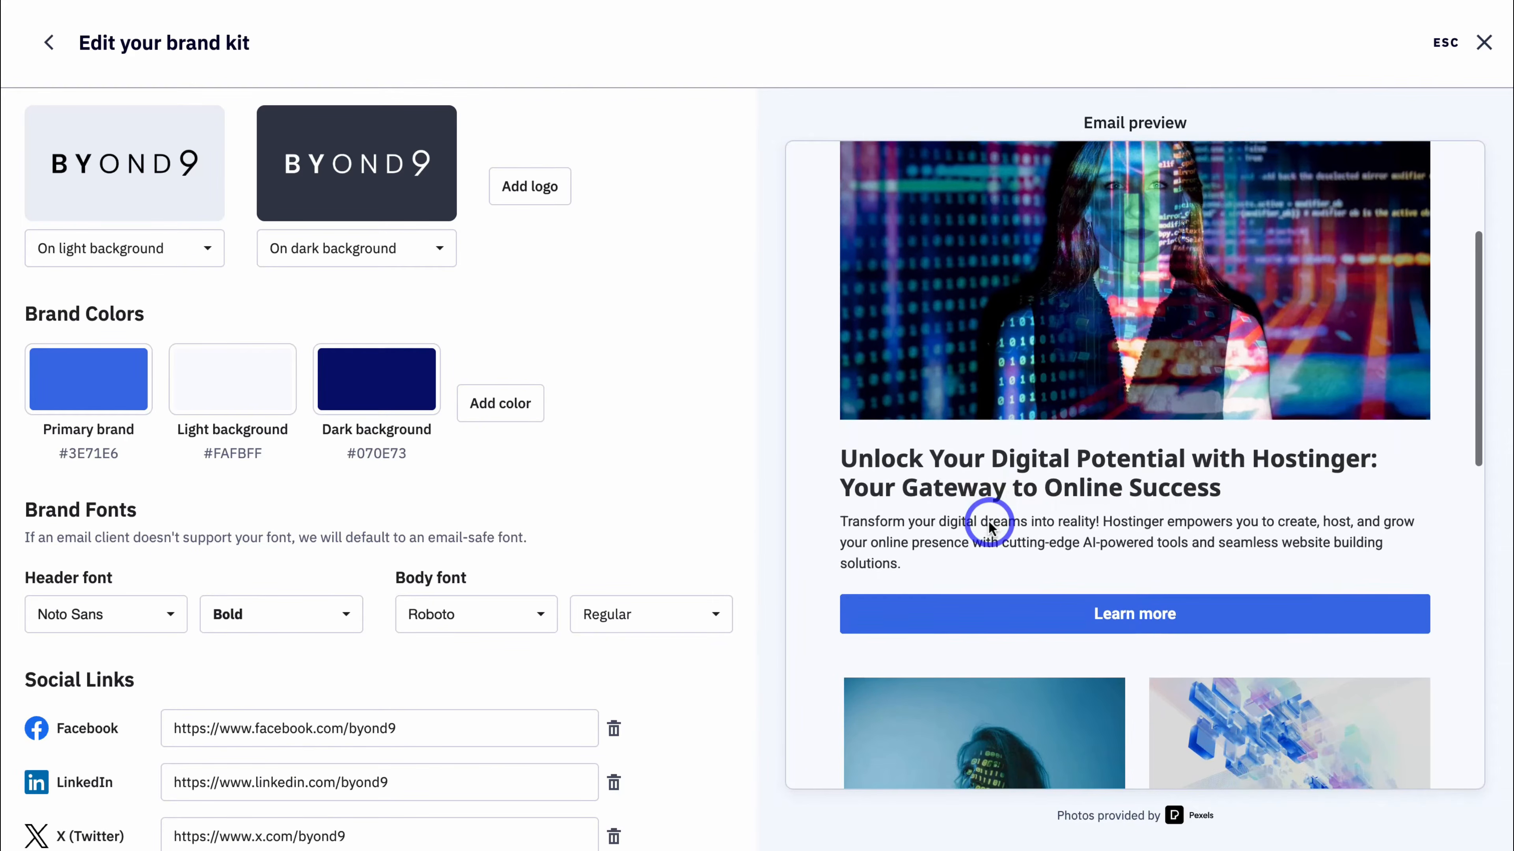
scroll(690, 484, "up", 5)
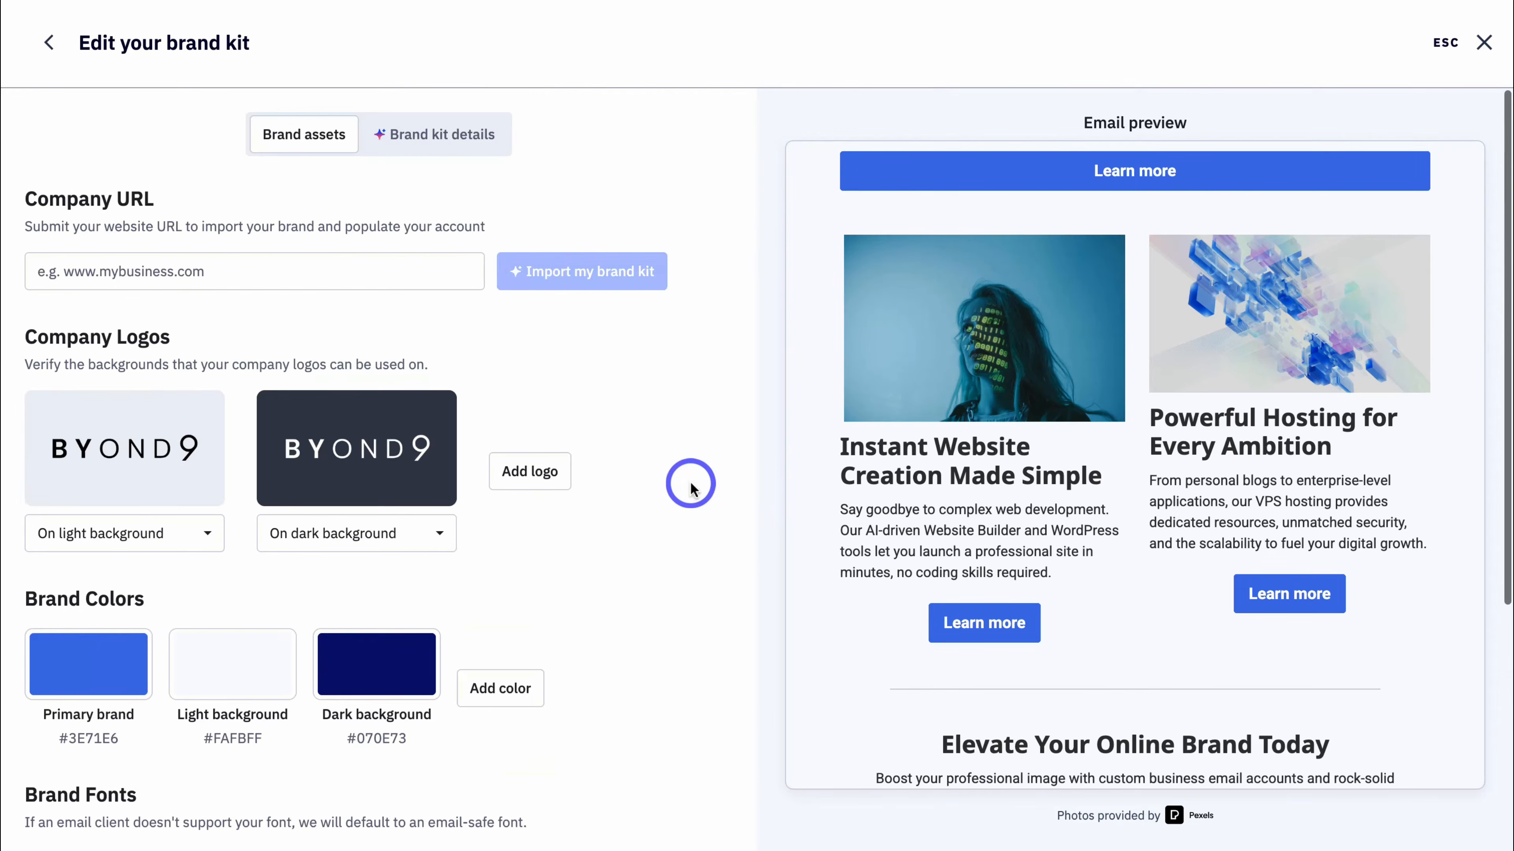
left_click(431, 154)
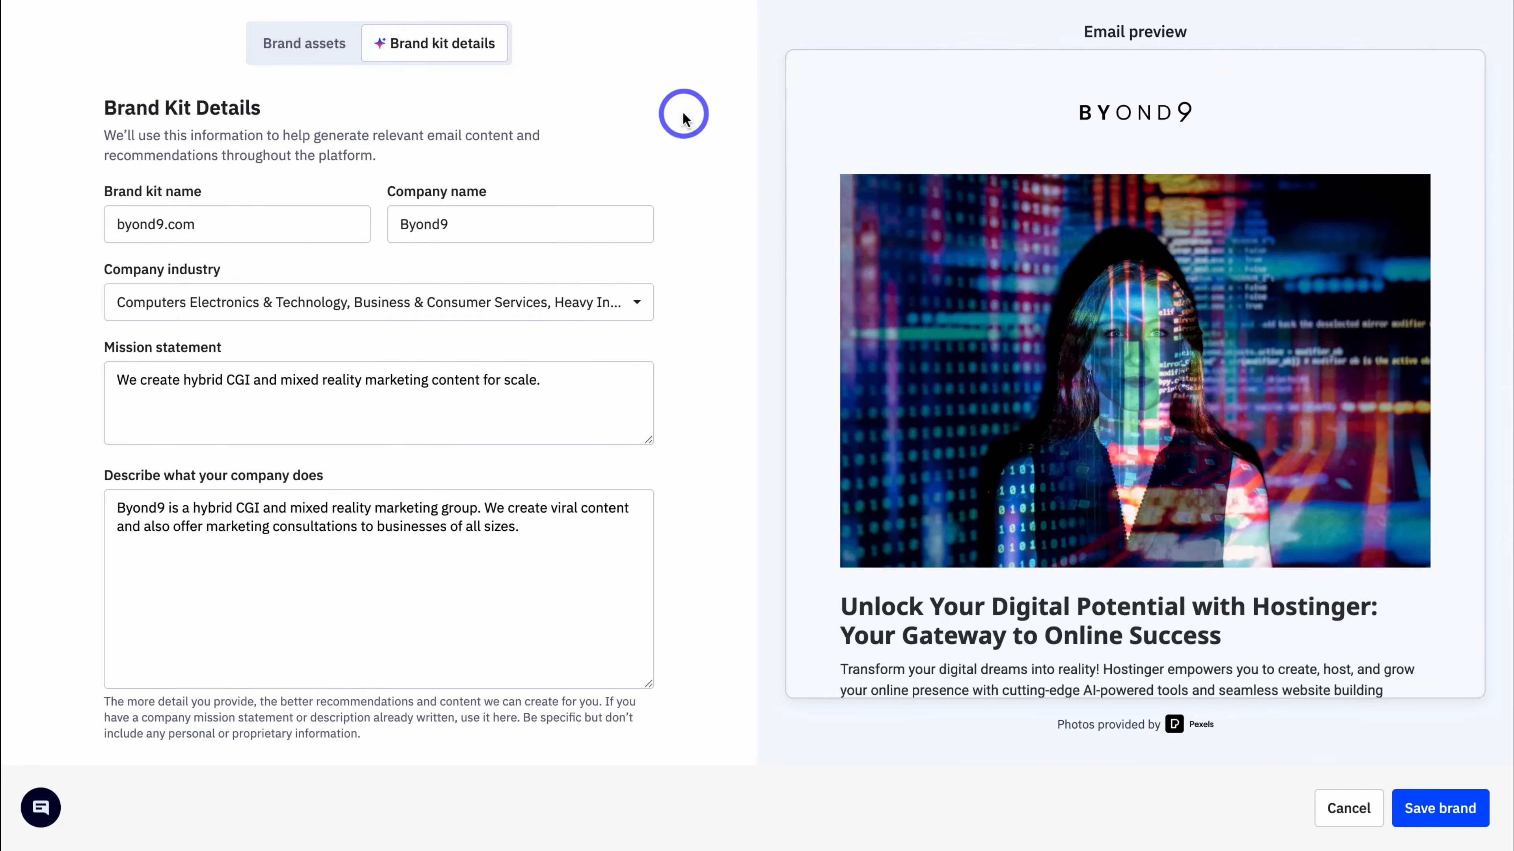
left_click(1436, 808)
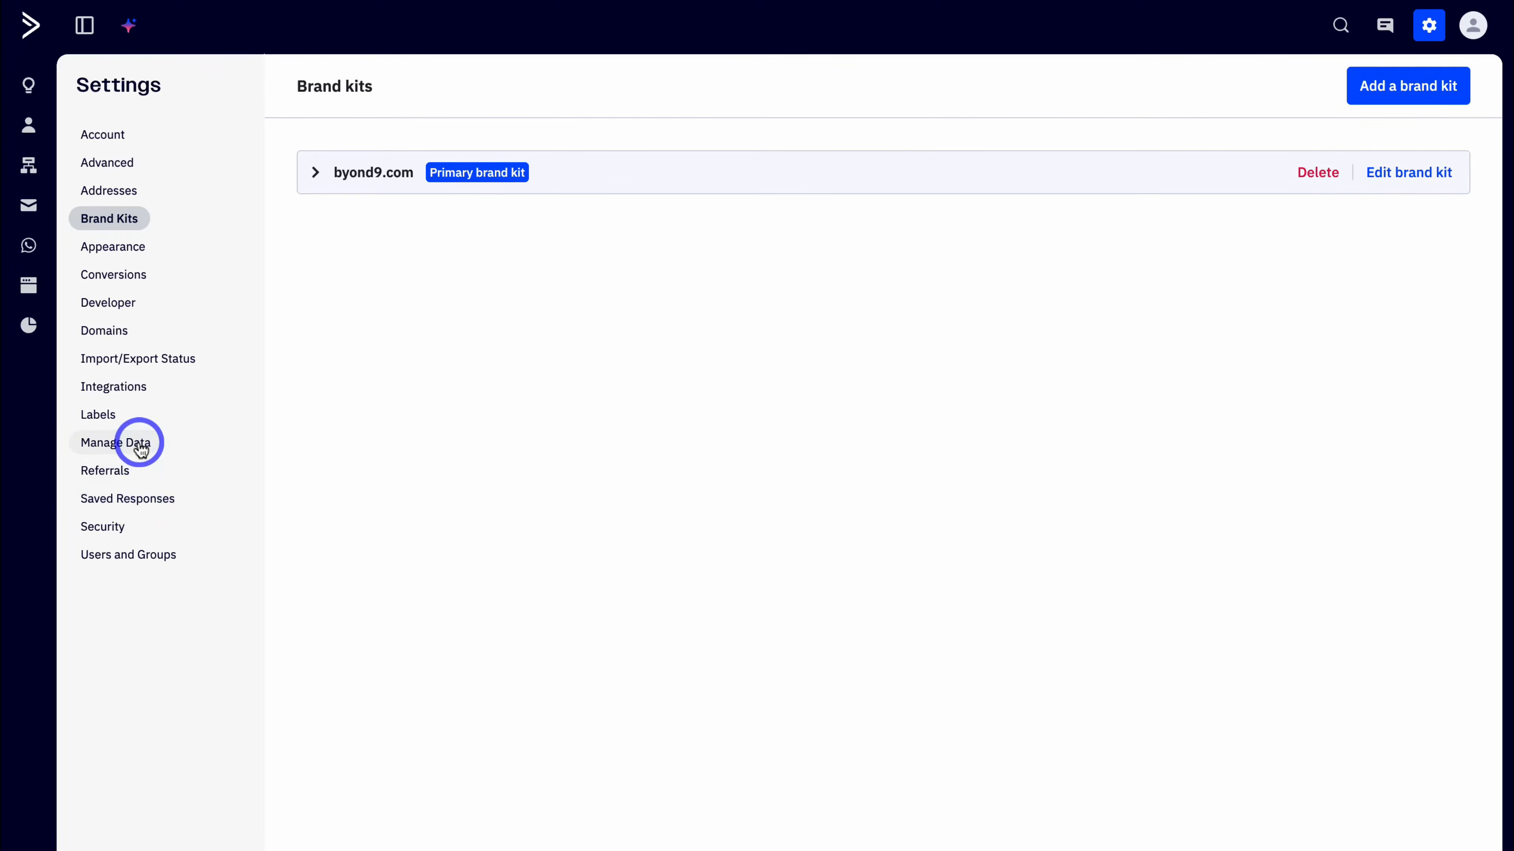
Return home and look through the Contacts, Automations, Email, WhatsApp and Website areas of the account.
left_click(32, 32)
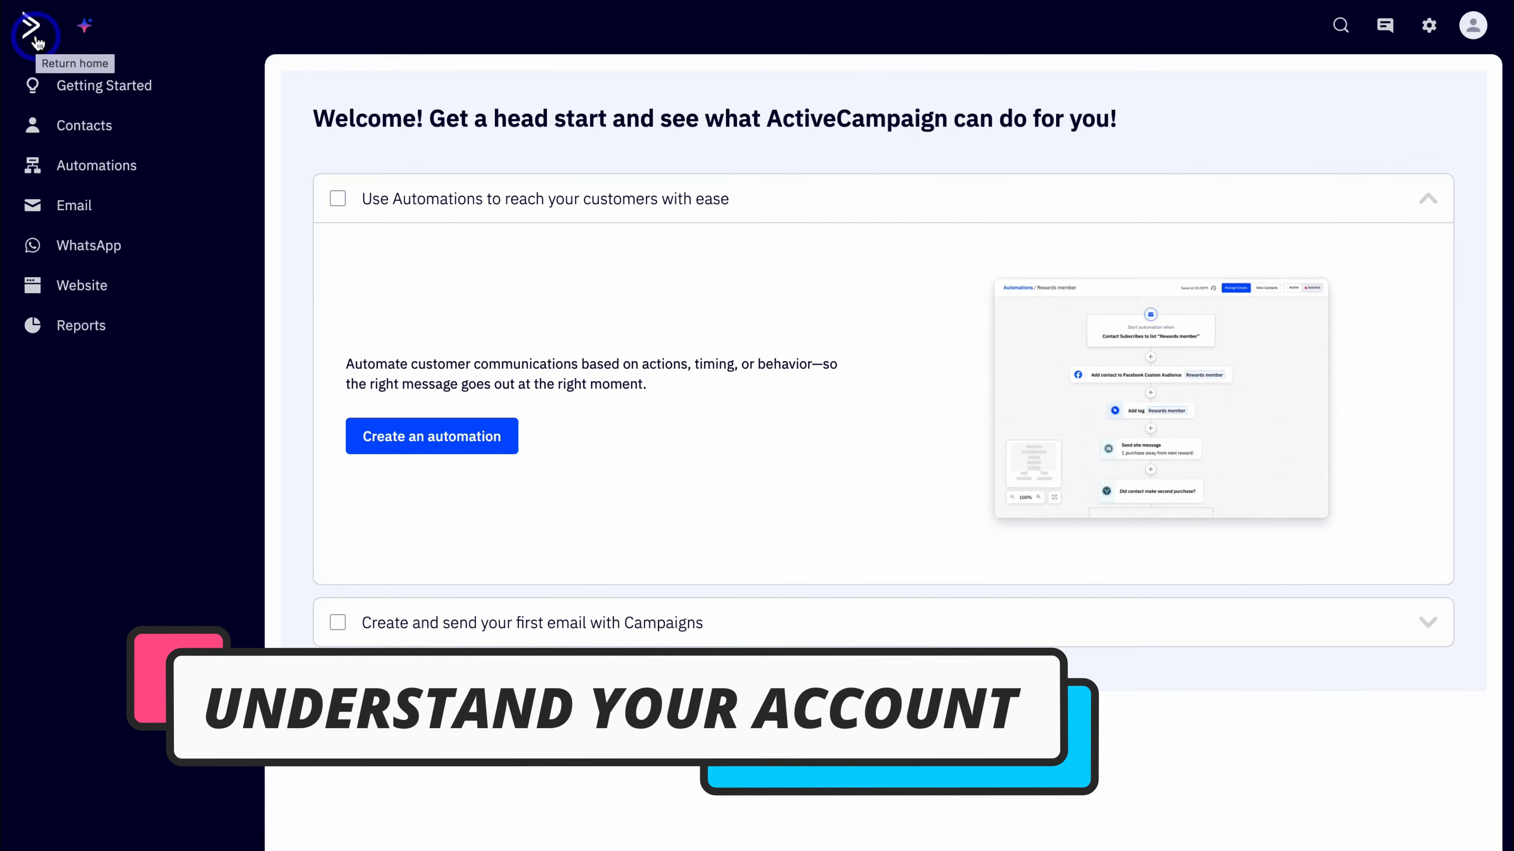
left_click(123, 125)
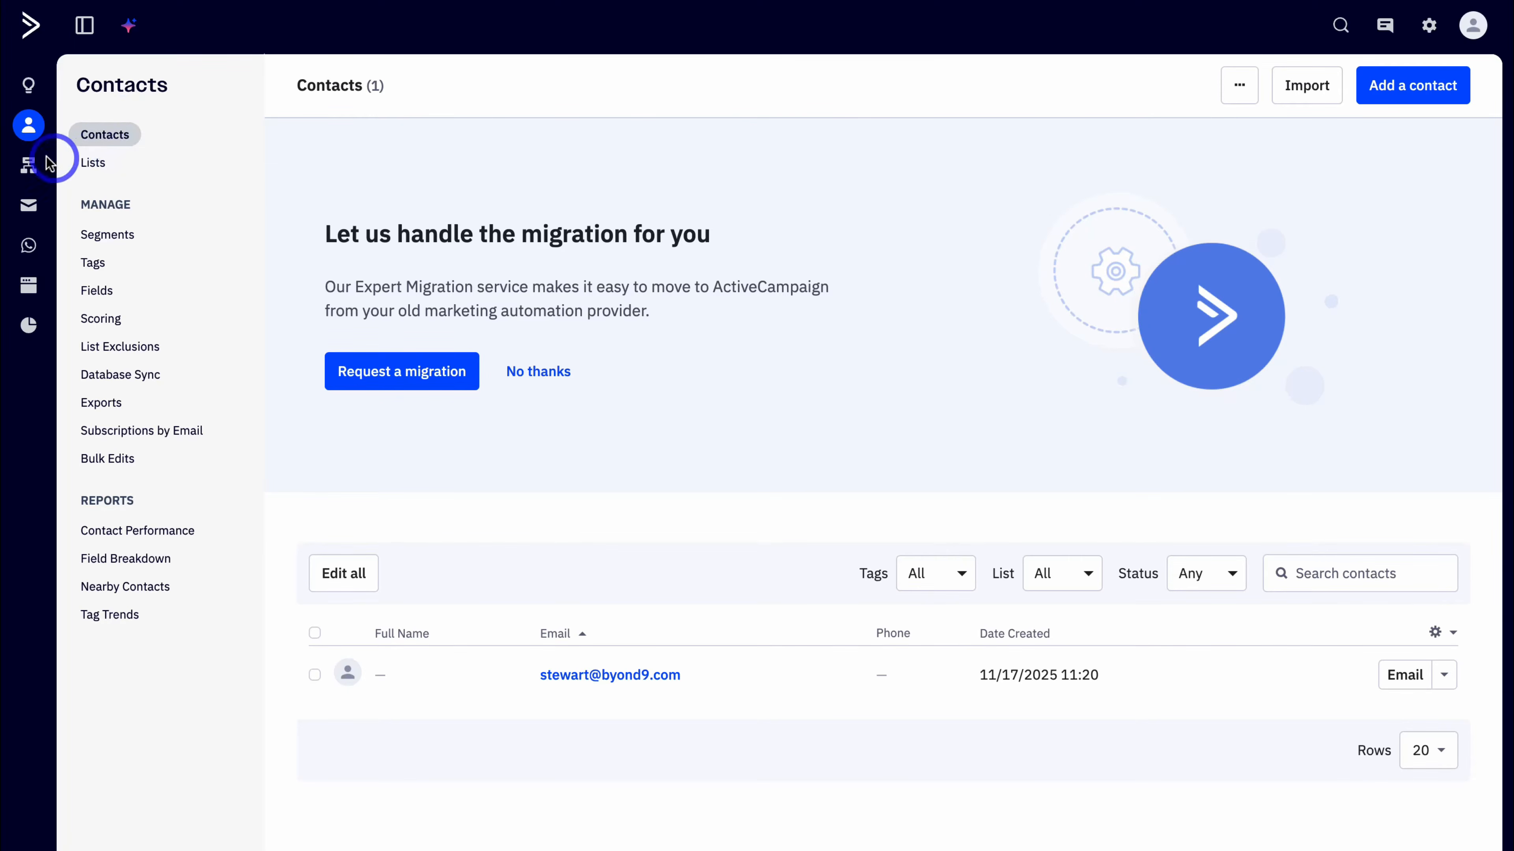
left_click(30, 166)
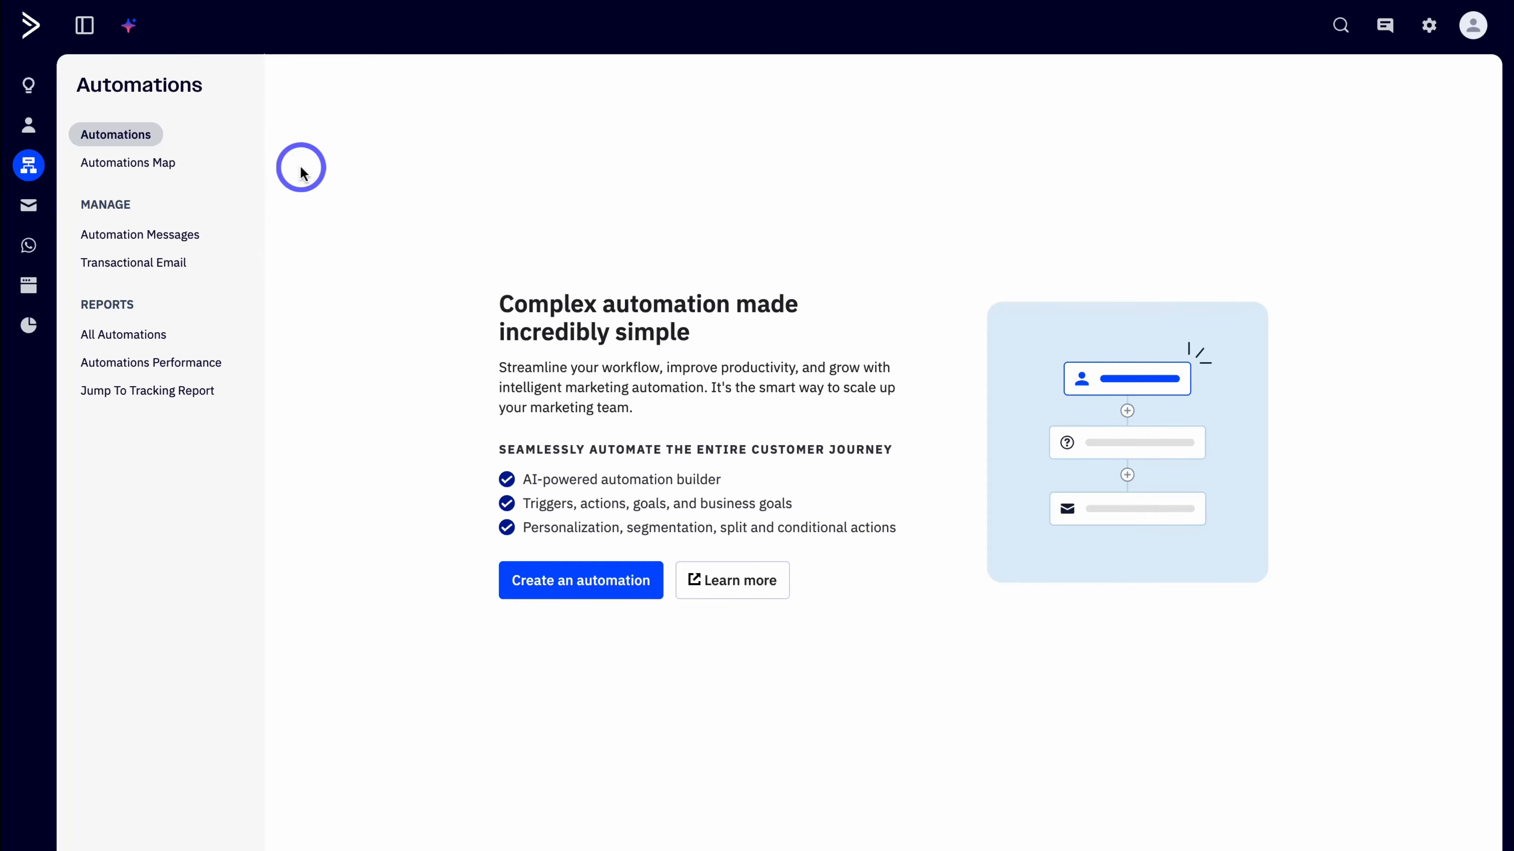
left_click(28, 208)
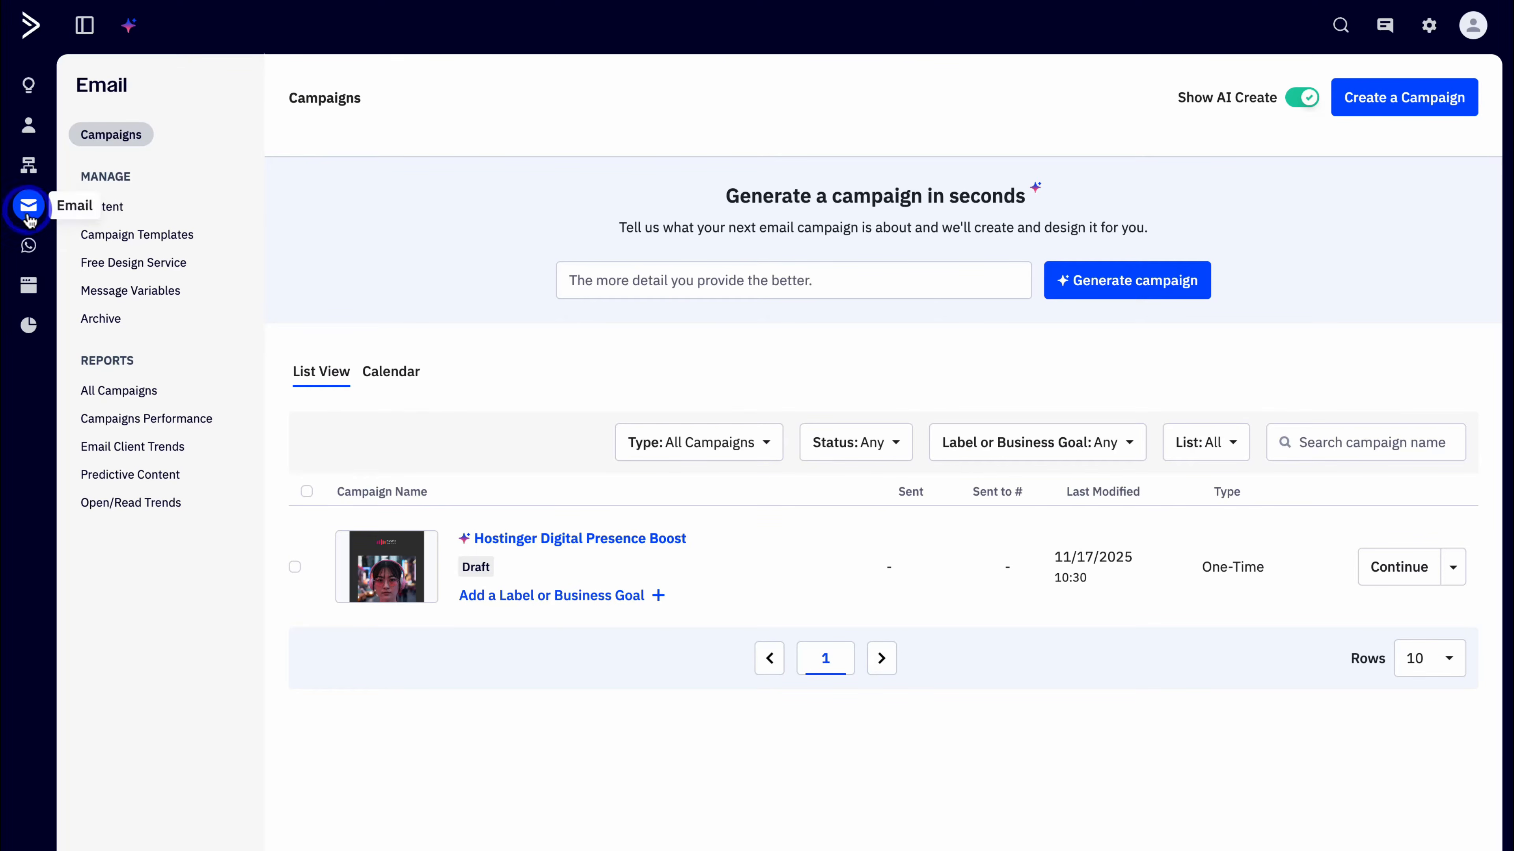
left_click(28, 247)
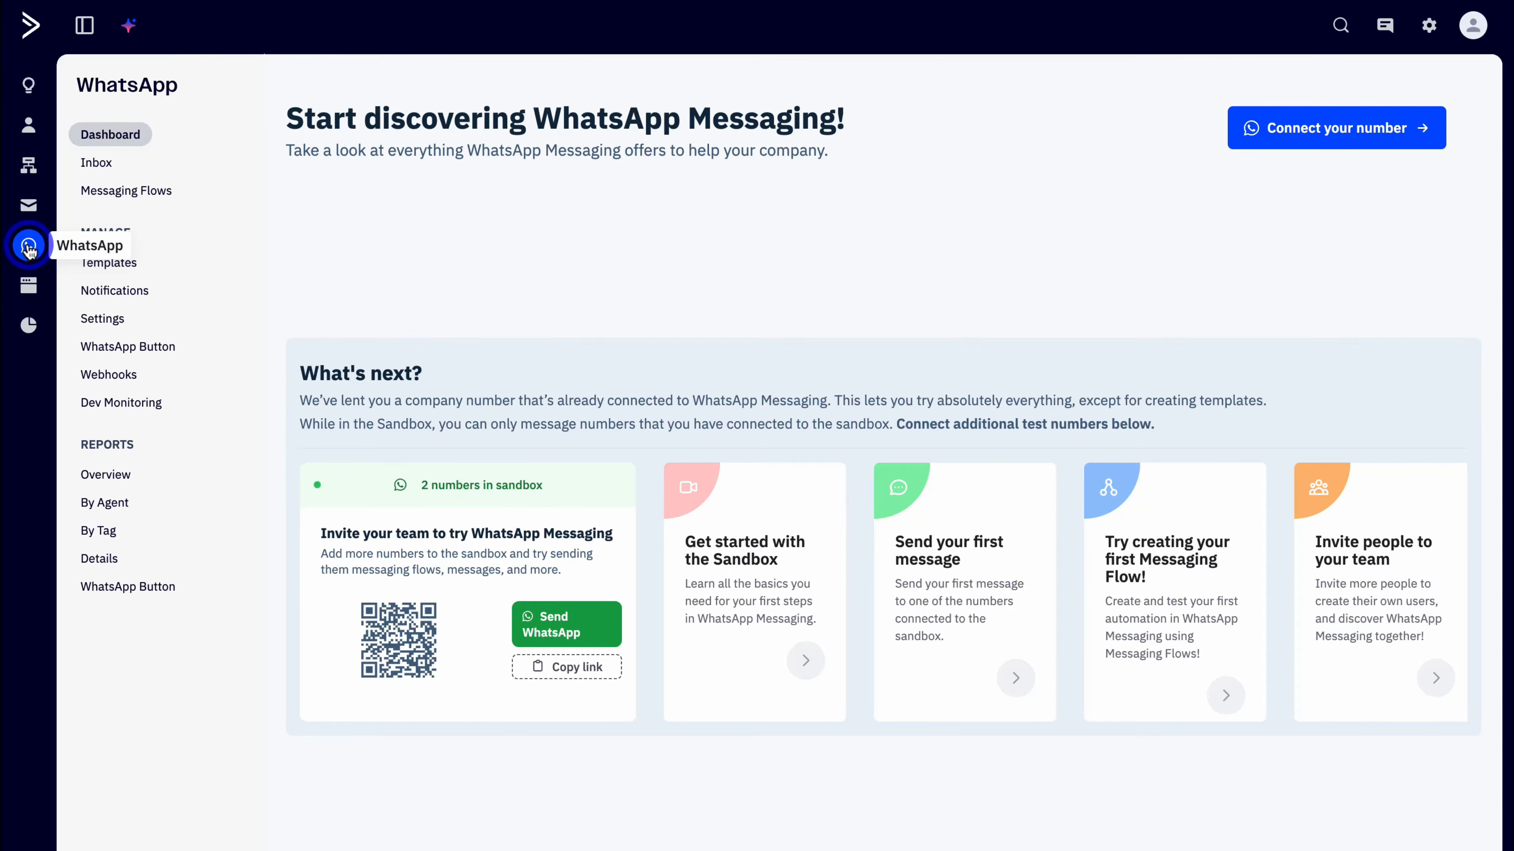
left_click(29, 285)
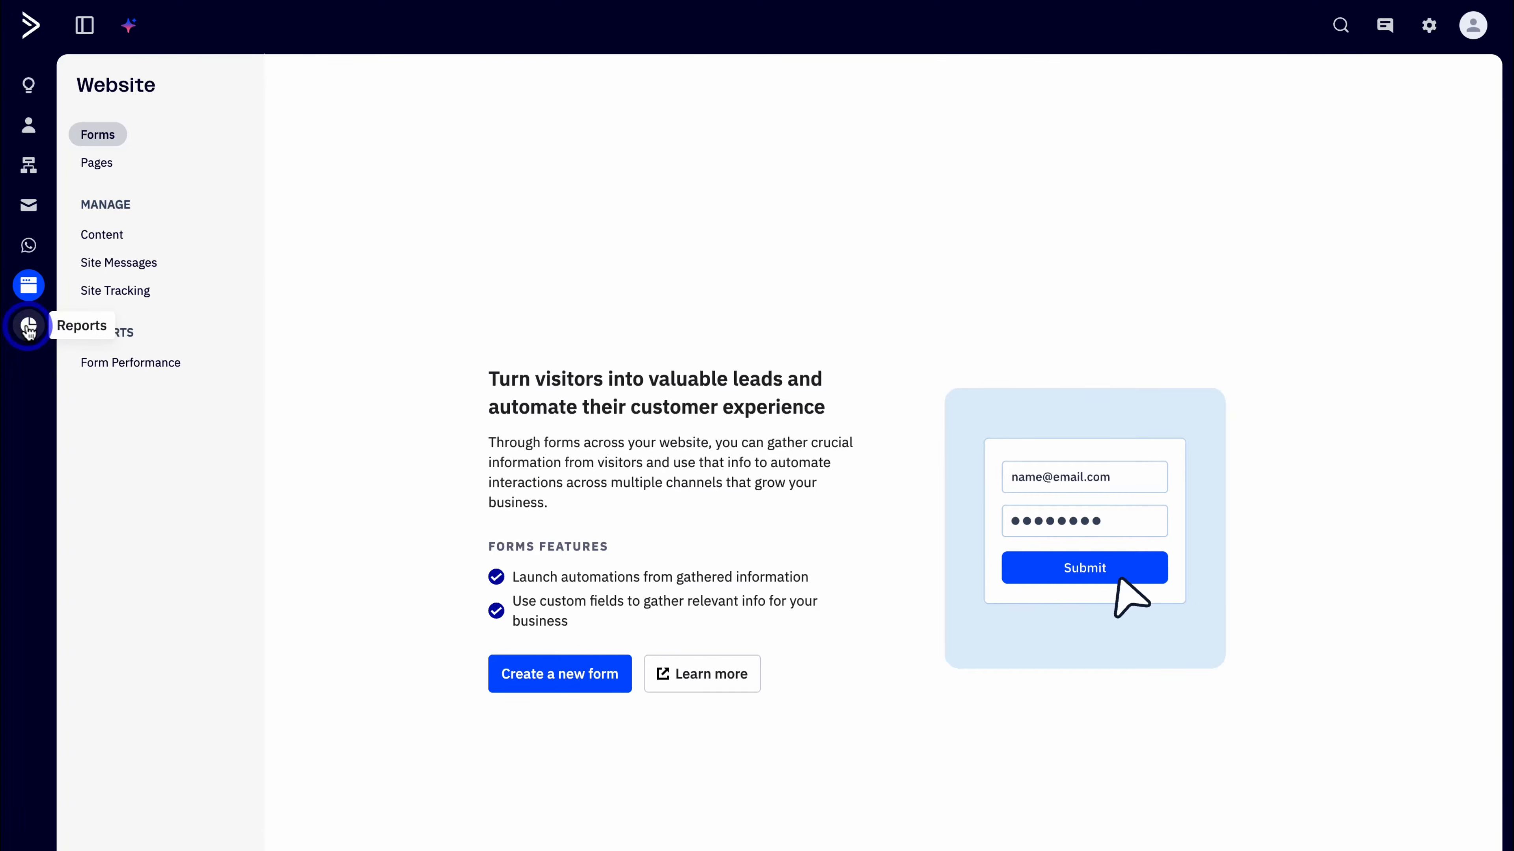
Generate an AI email campaign from the prompt "Create an email that covers the top 5 trends in CGI related marketing.".
left_click(30, 208)
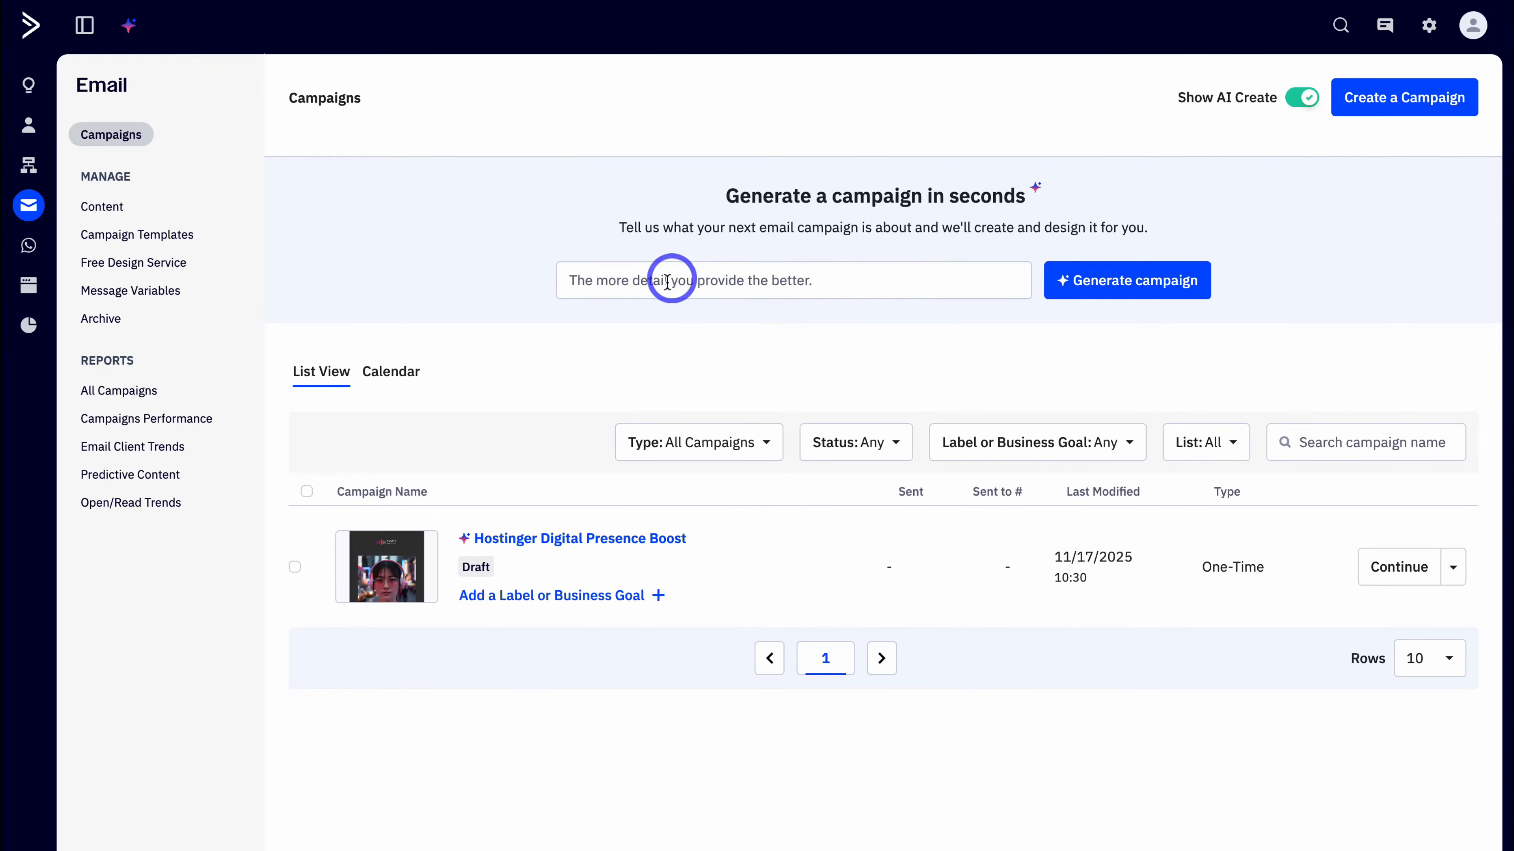
left_click(755, 283)
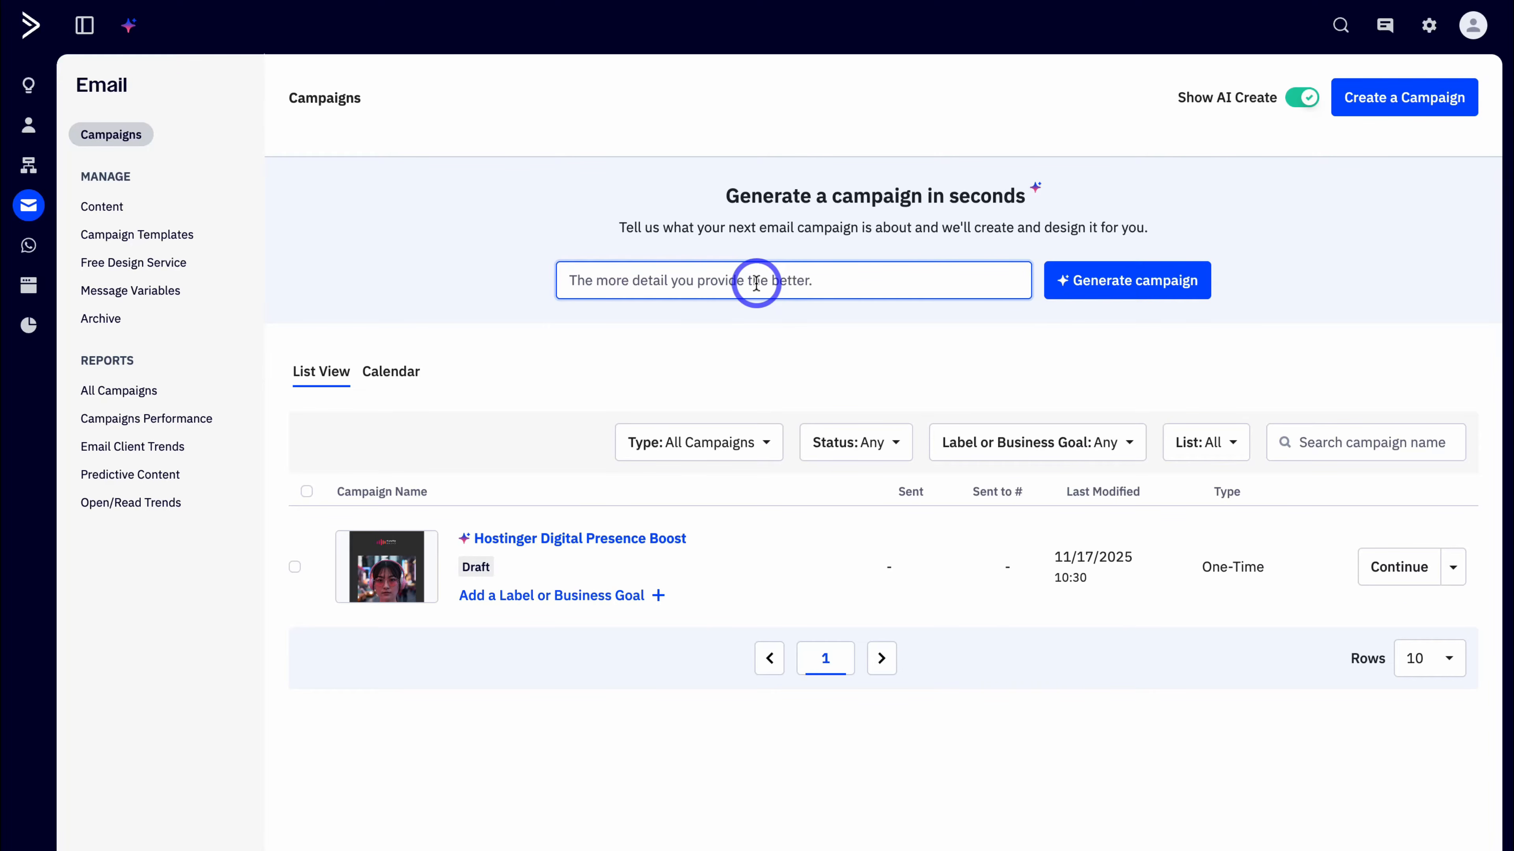
type("Create an email that covers the top 5 trends in CGI related marketing.")
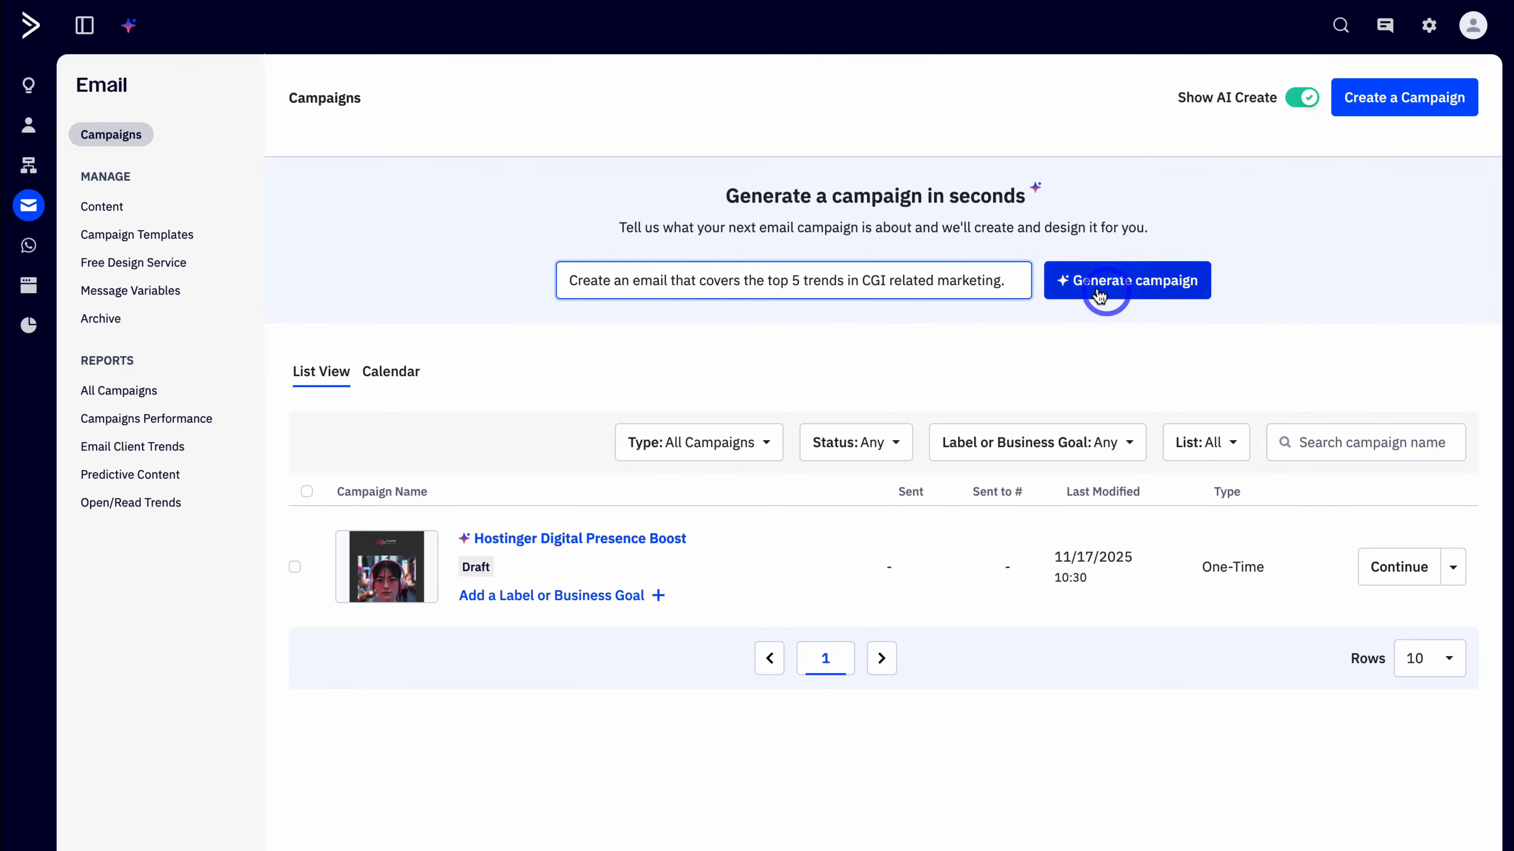
left_click(1150, 288)
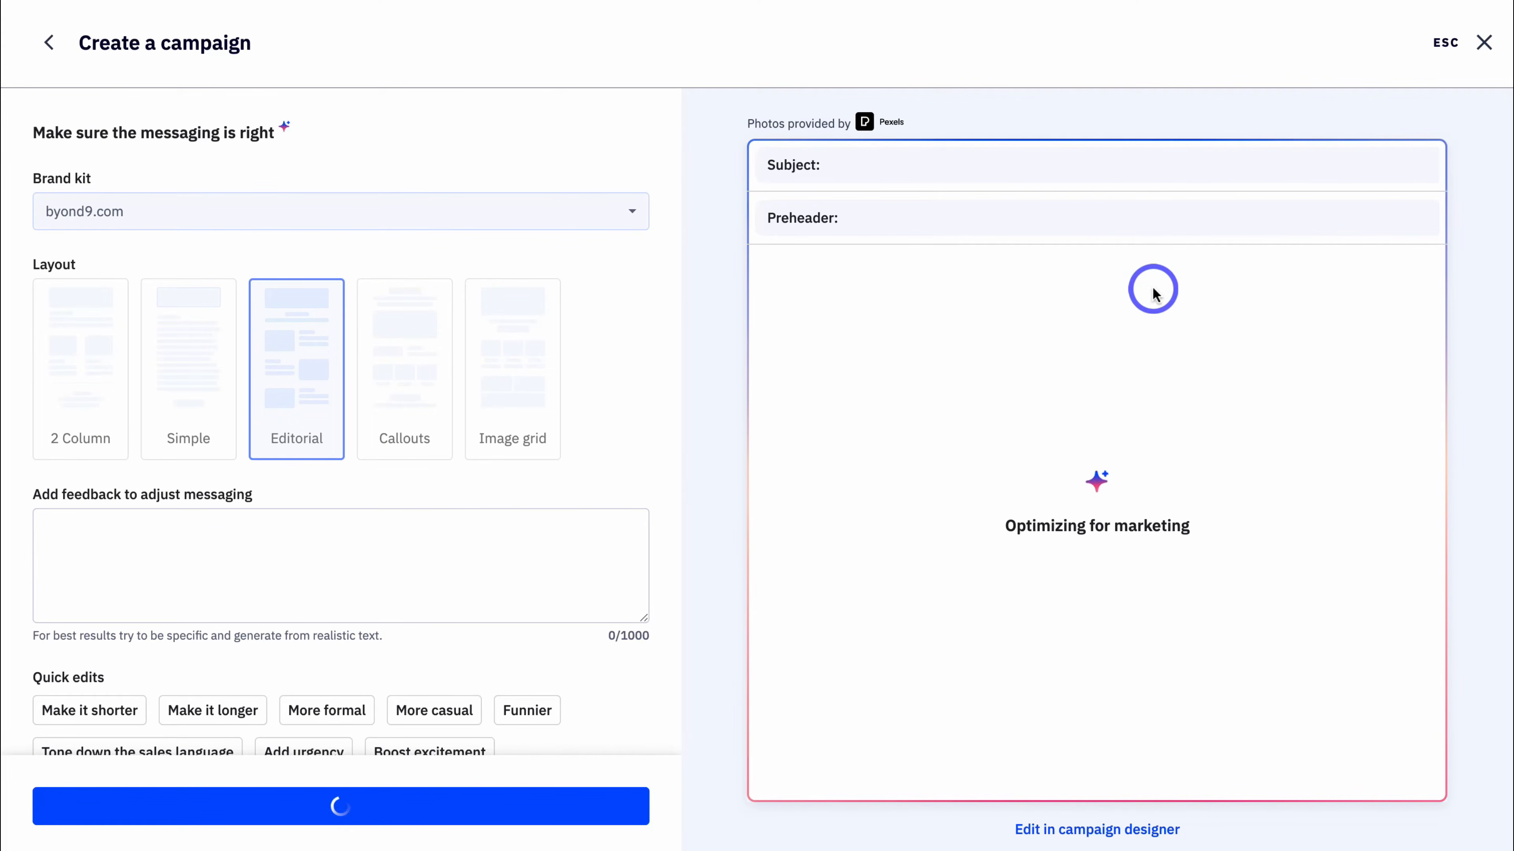
Examine the generated email from header to last section, along with the layout, quick edit and regeneration options.
scroll(1360, 403, "down", 15)
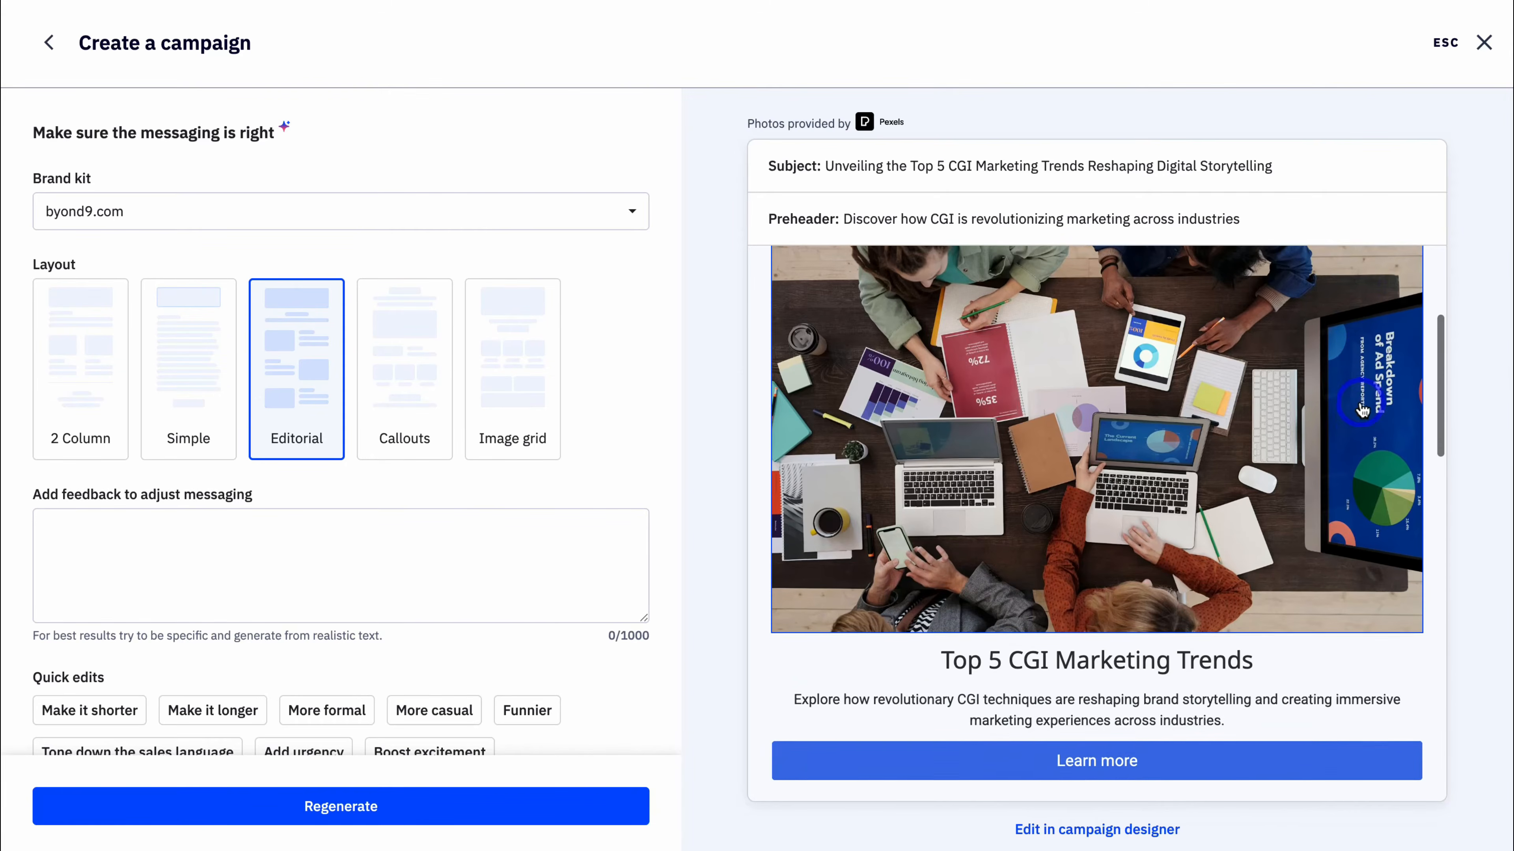
scroll(1359, 404, "down", 5)
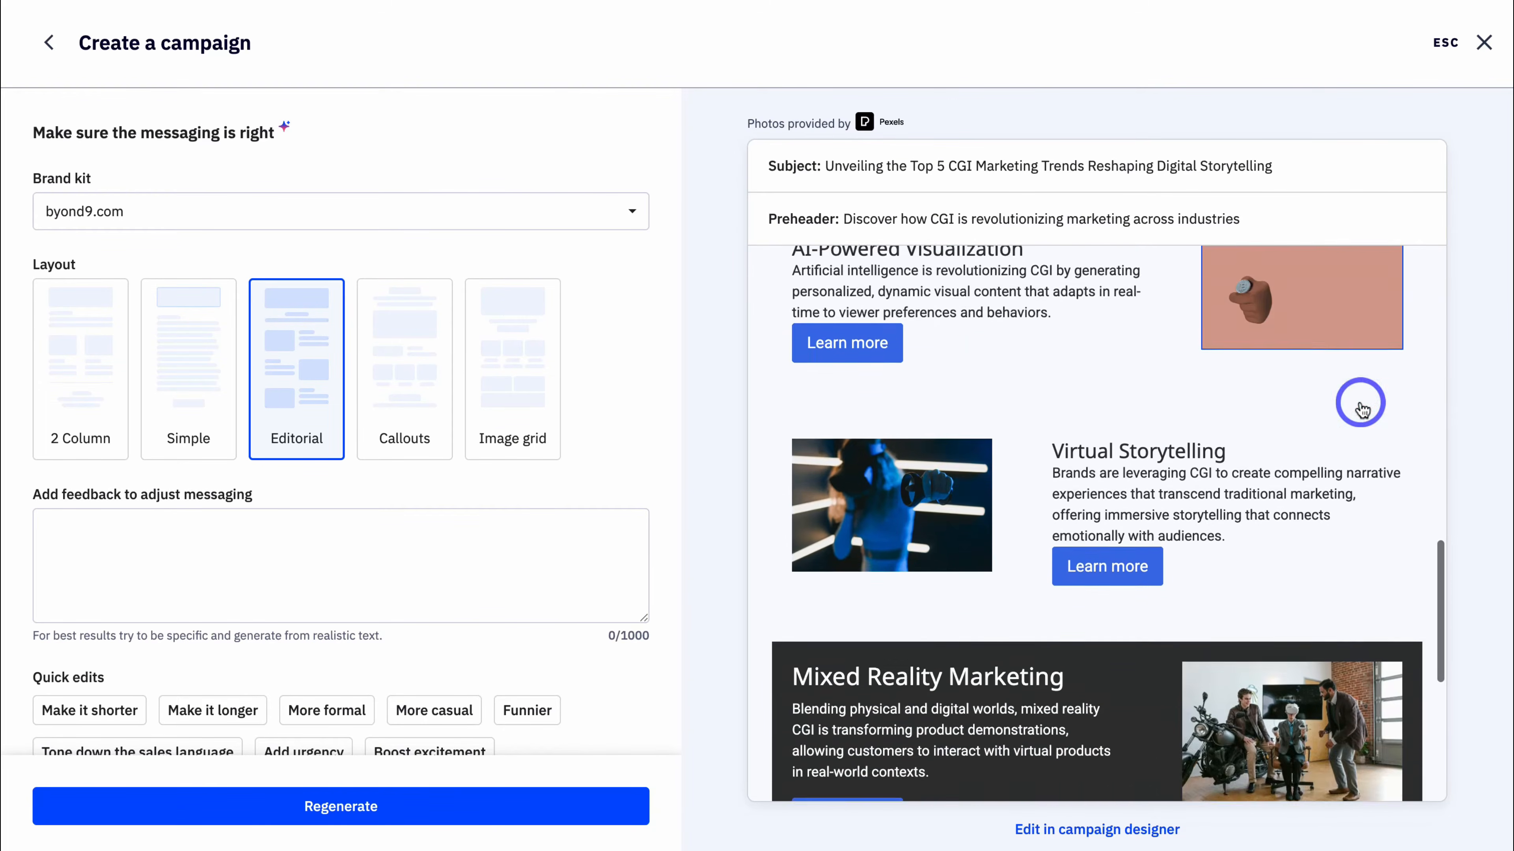
scroll(1360, 404, "up", 15)
scroll(1360, 403, "up", 8)
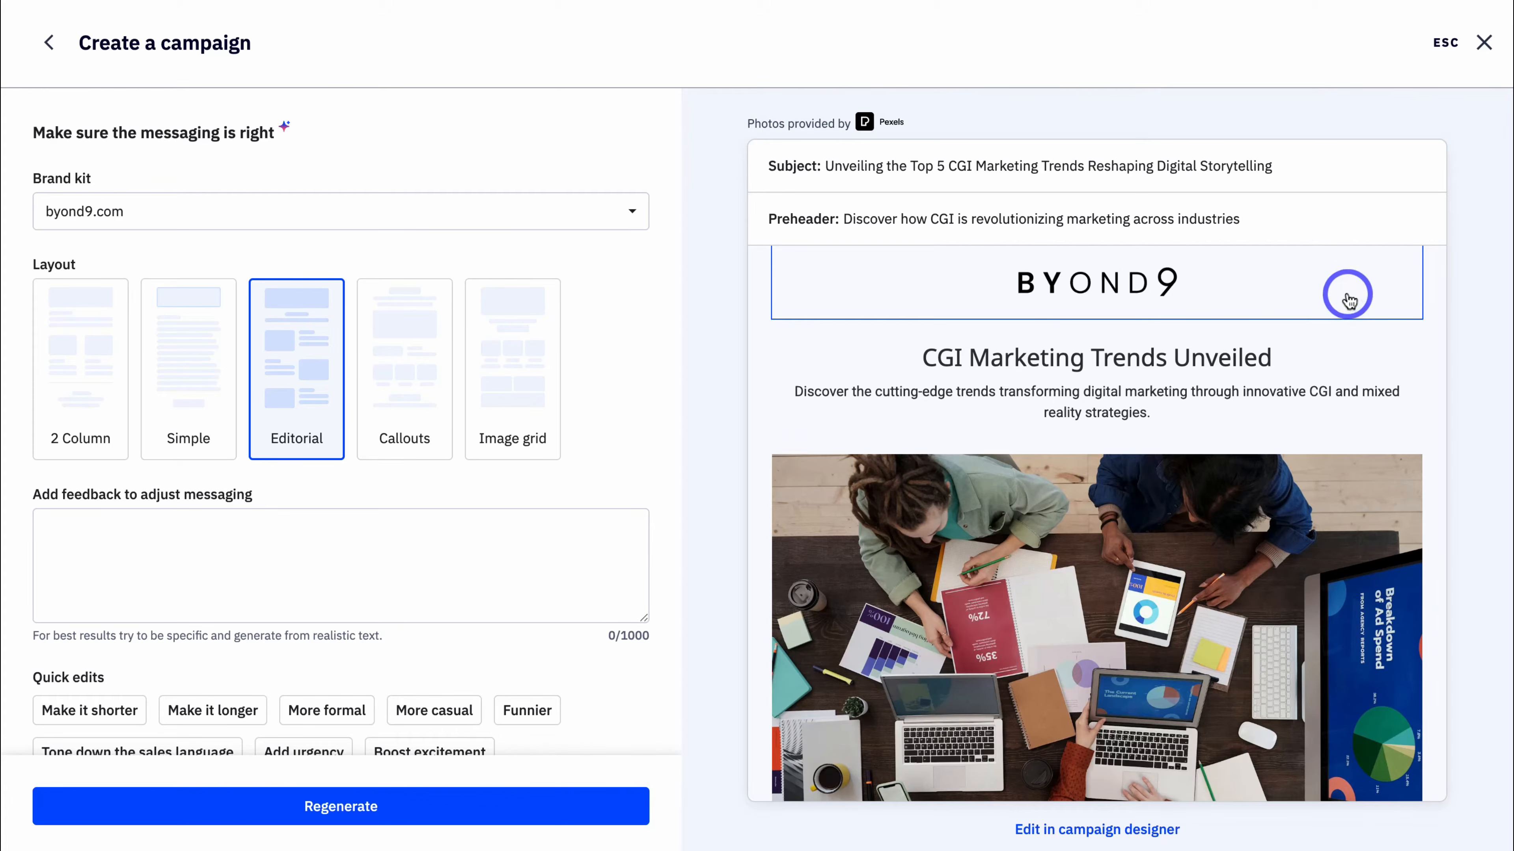
scroll(1341, 353, "down", 1)
scroll(1340, 352, "down", 10)
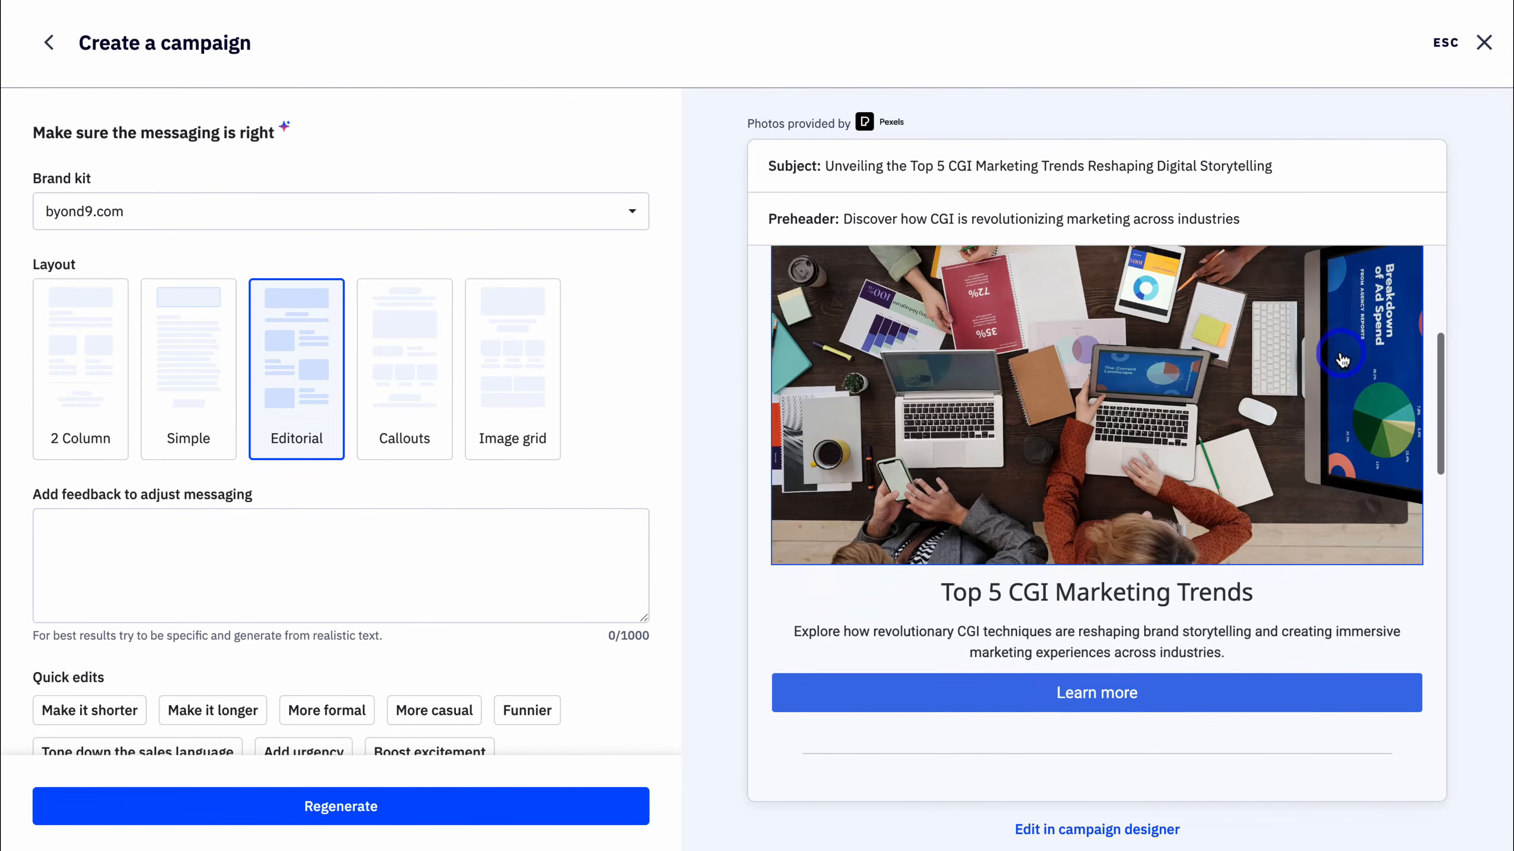
scroll(1340, 353, "up", 3)
scroll(1340, 353, "down", 3)
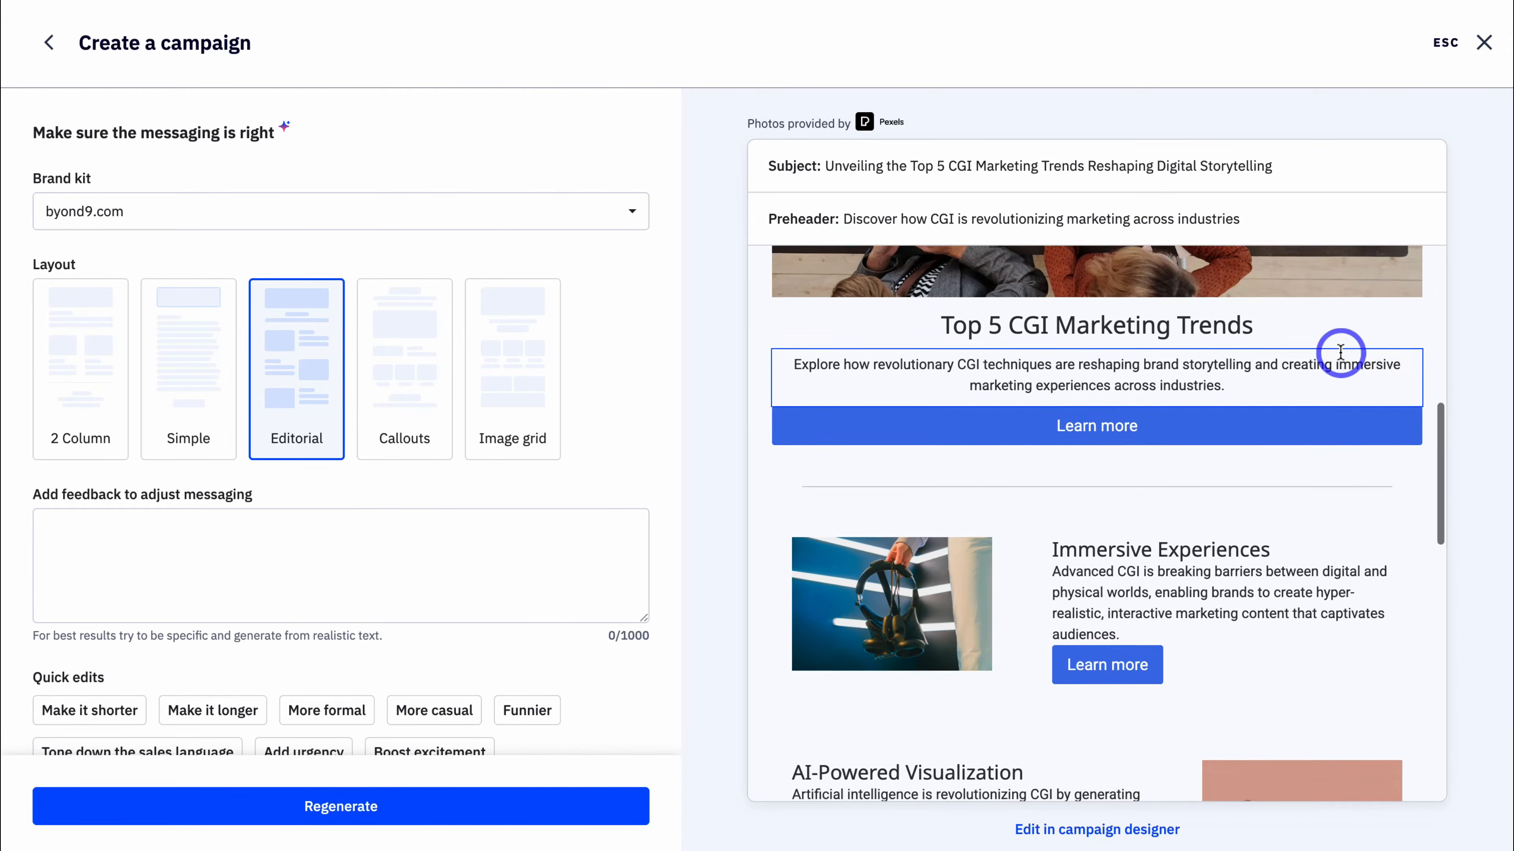
scroll(1205, 322, "down", 6)
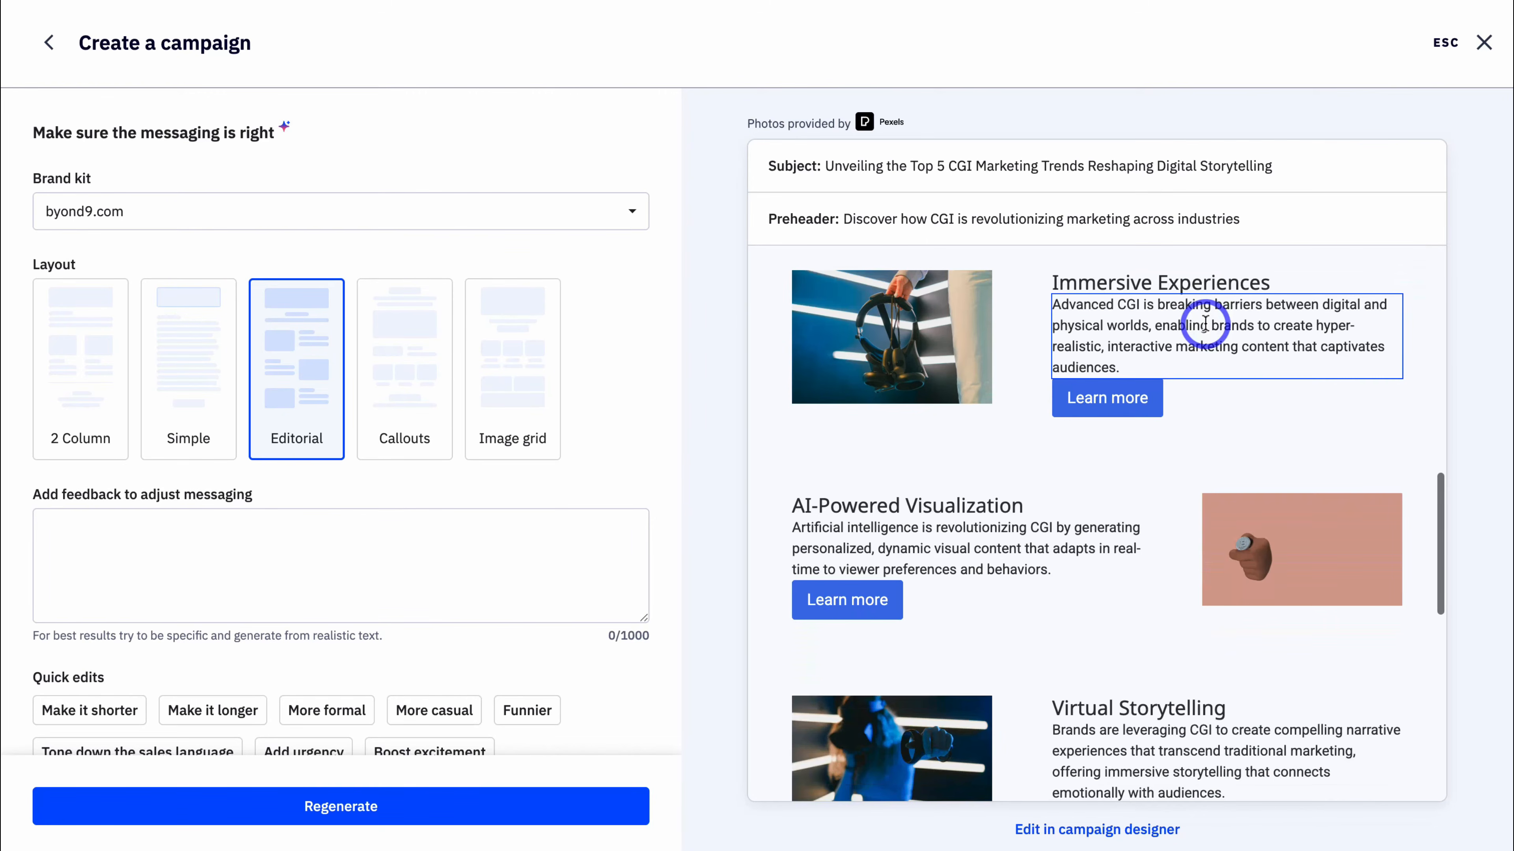
scroll(1020, 540, "down", 3)
scroll(1020, 540, "down", 1)
scroll(1057, 470, "up", 1)
scroll(1156, 568, "down", 8)
scroll(1068, 564, "up", 12)
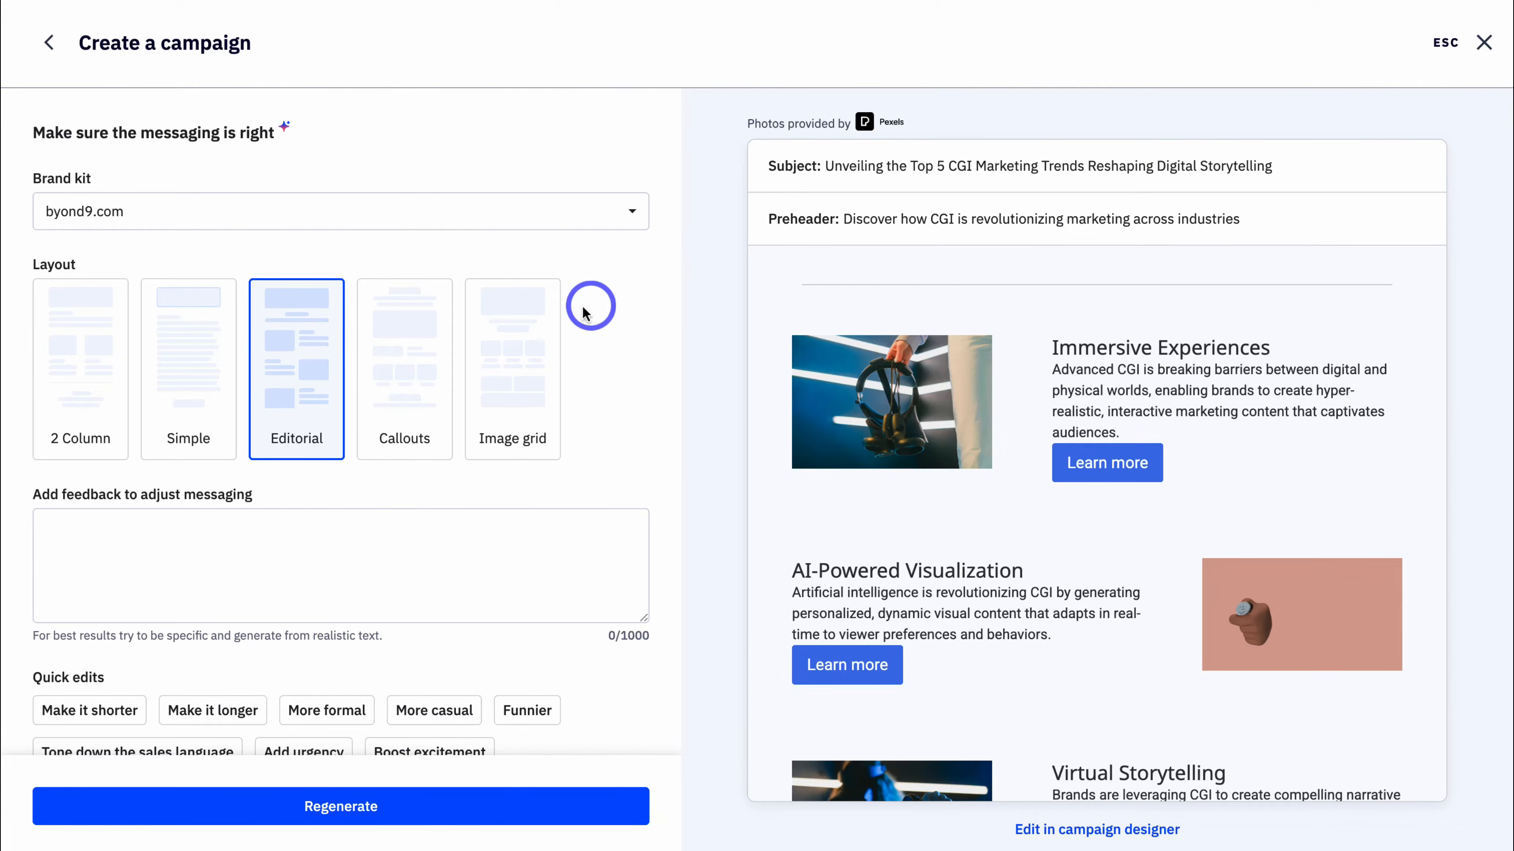
scroll(641, 352, "down", 3)
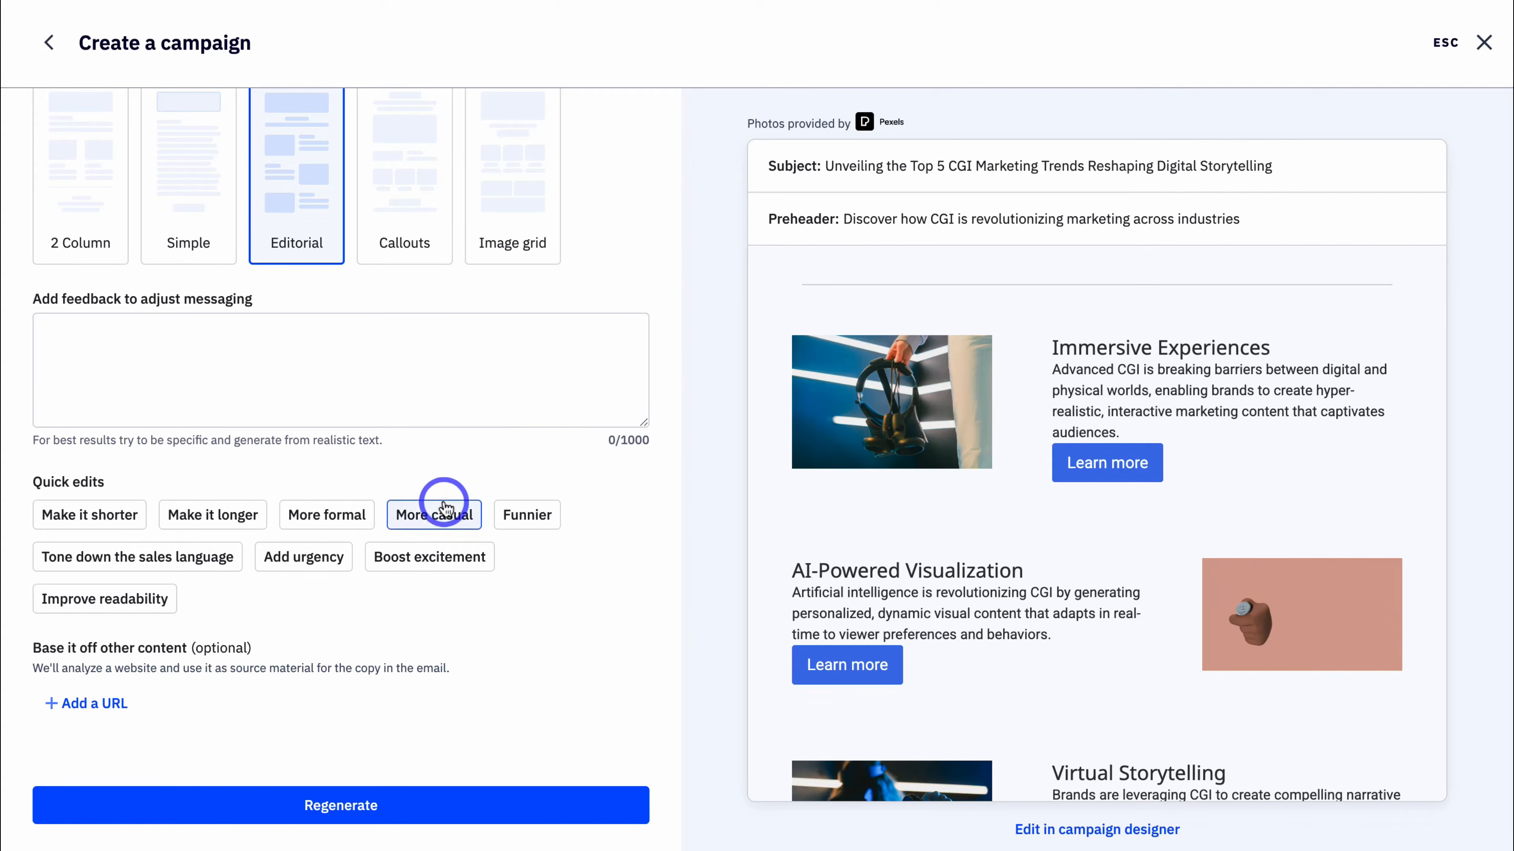
left_click(303, 529)
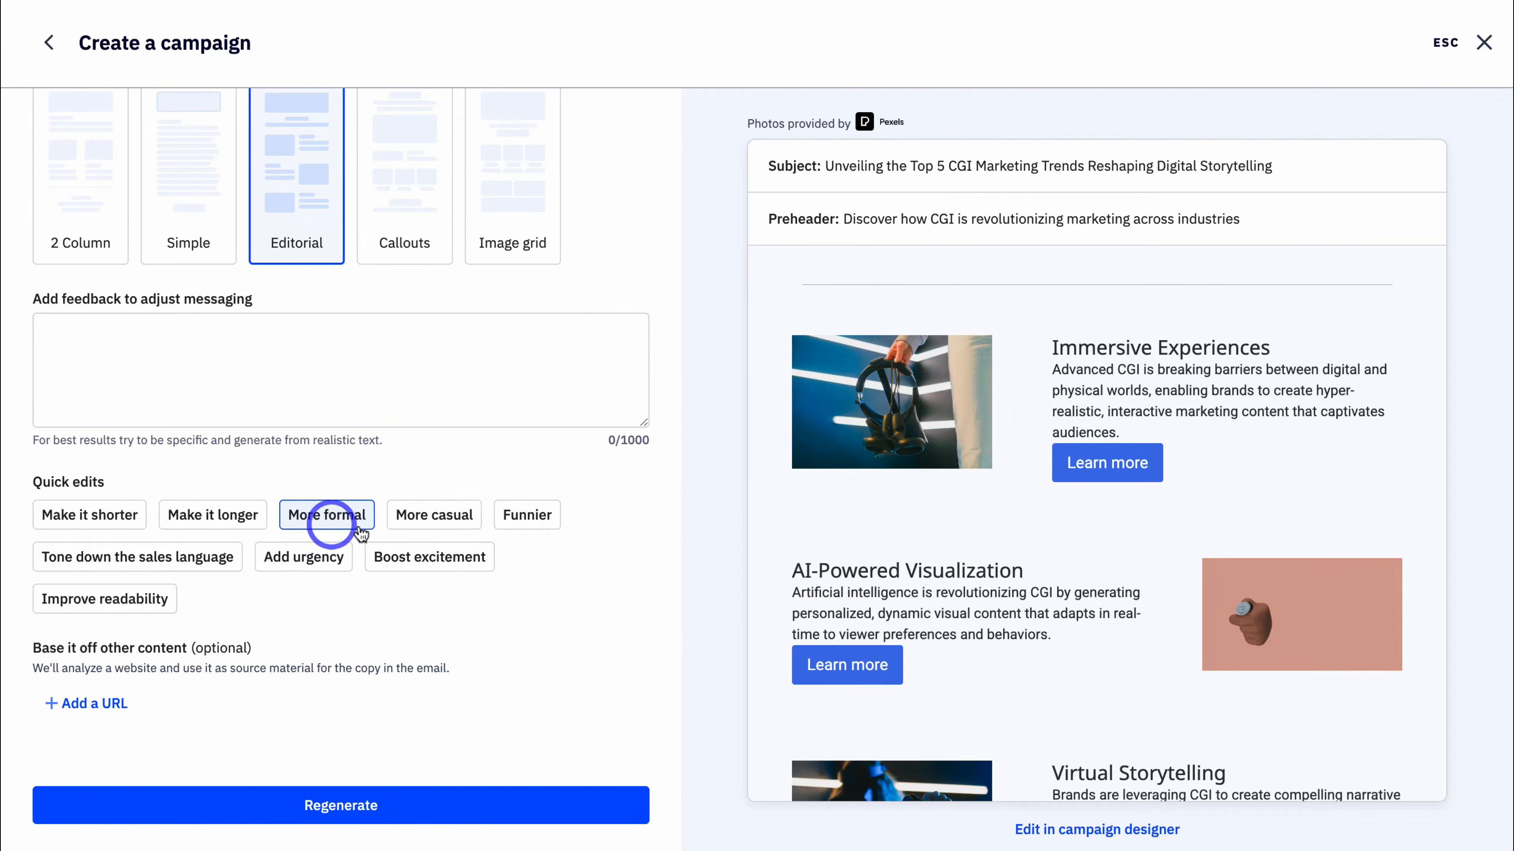
left_click(442, 530)
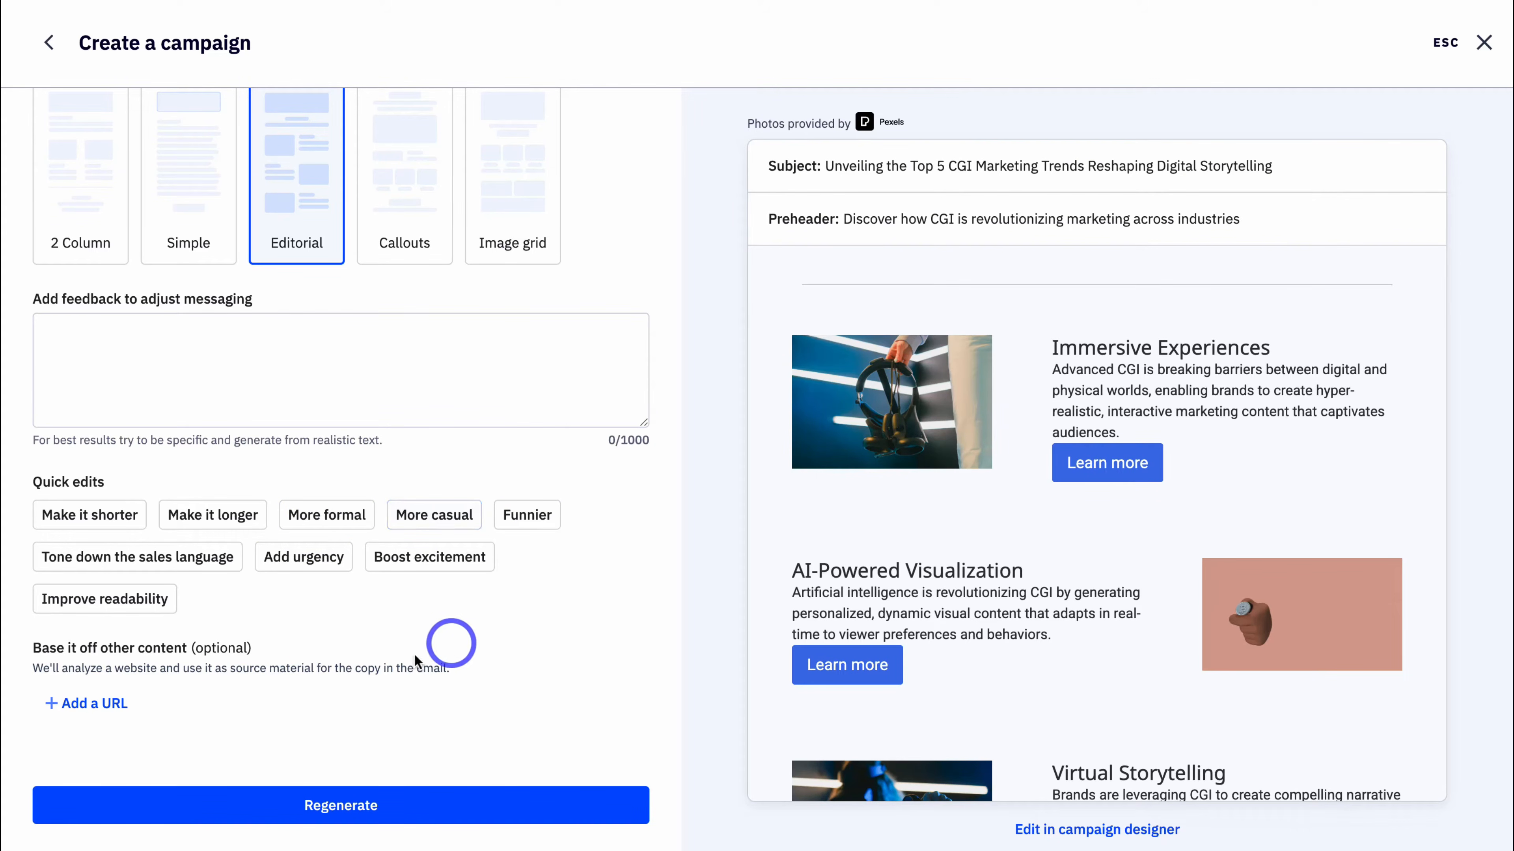
left_click(422, 818)
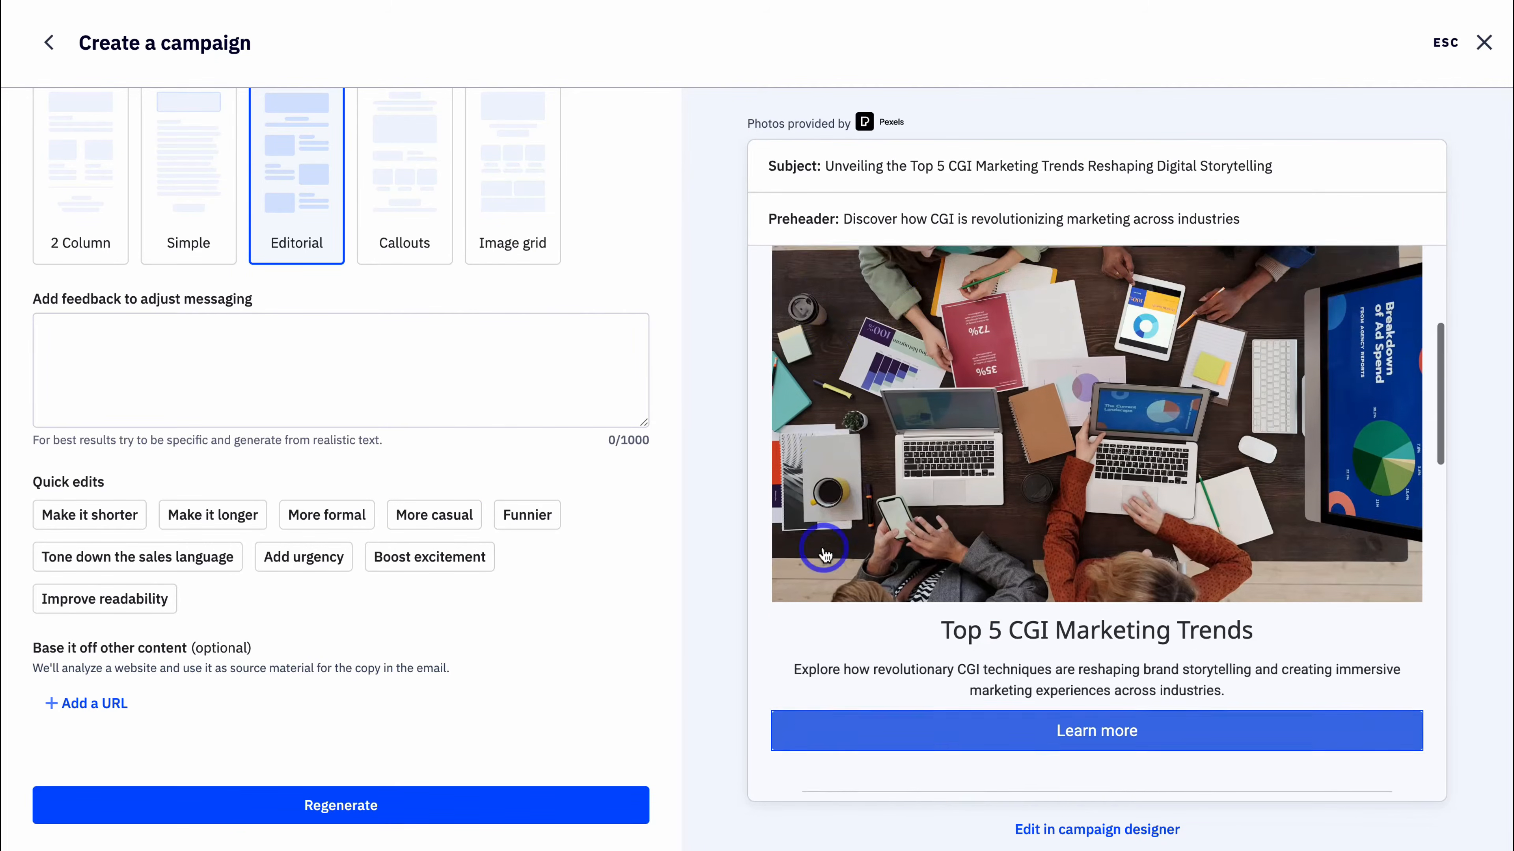
Change the main heading under the email's logo to "CGI Marketing Trends 2025".
left_click(1282, 170)
left_click_drag(1280, 167, 873, 166)
left_click_drag(1244, 218, 976, 219)
left_click(1050, 361)
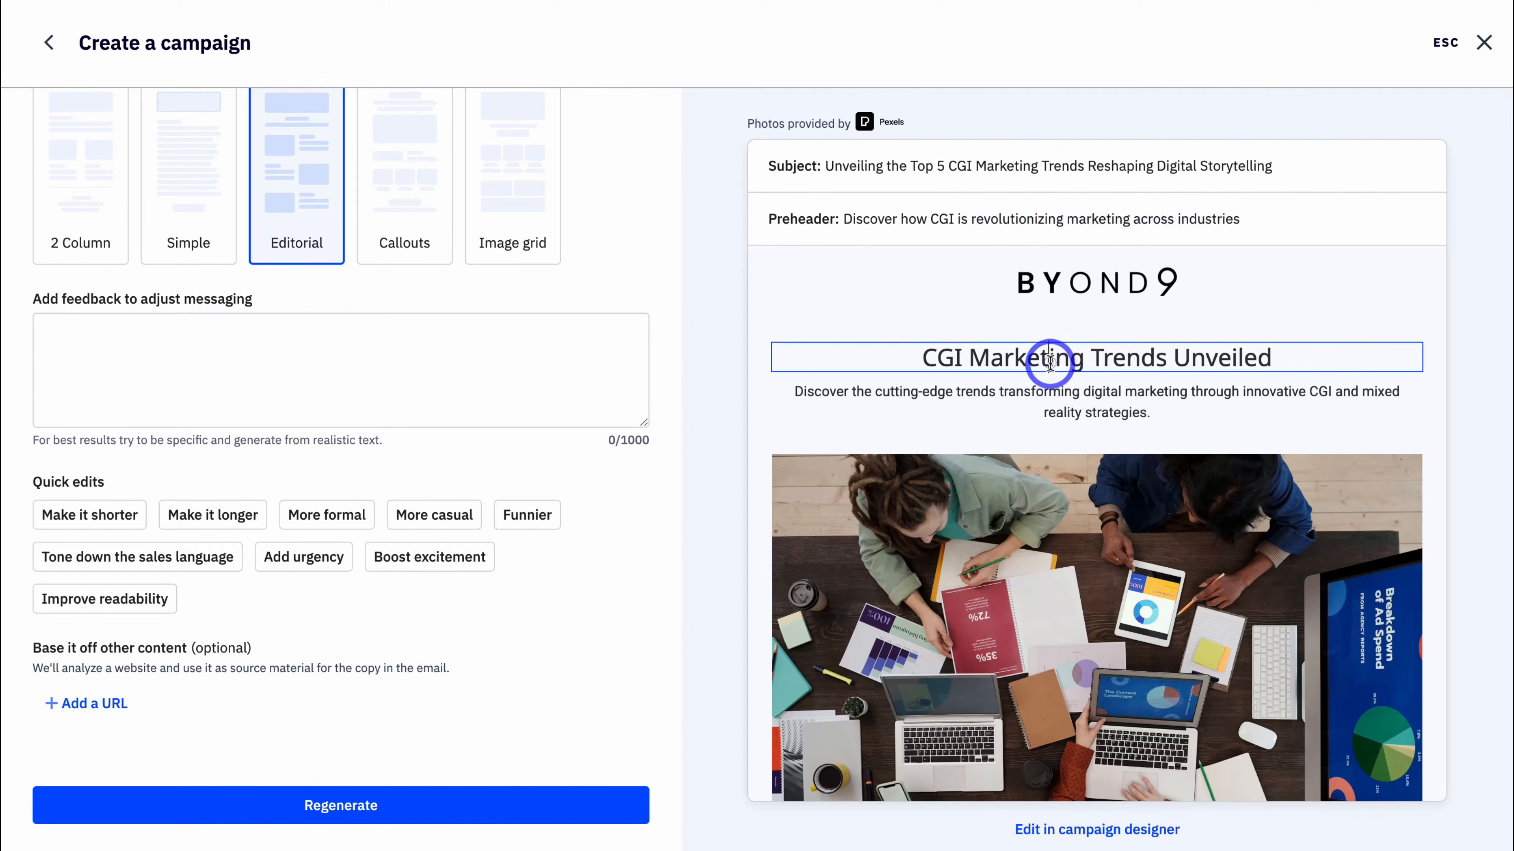
double_click(1264, 360)
type("2025")
left_click(1172, 403)
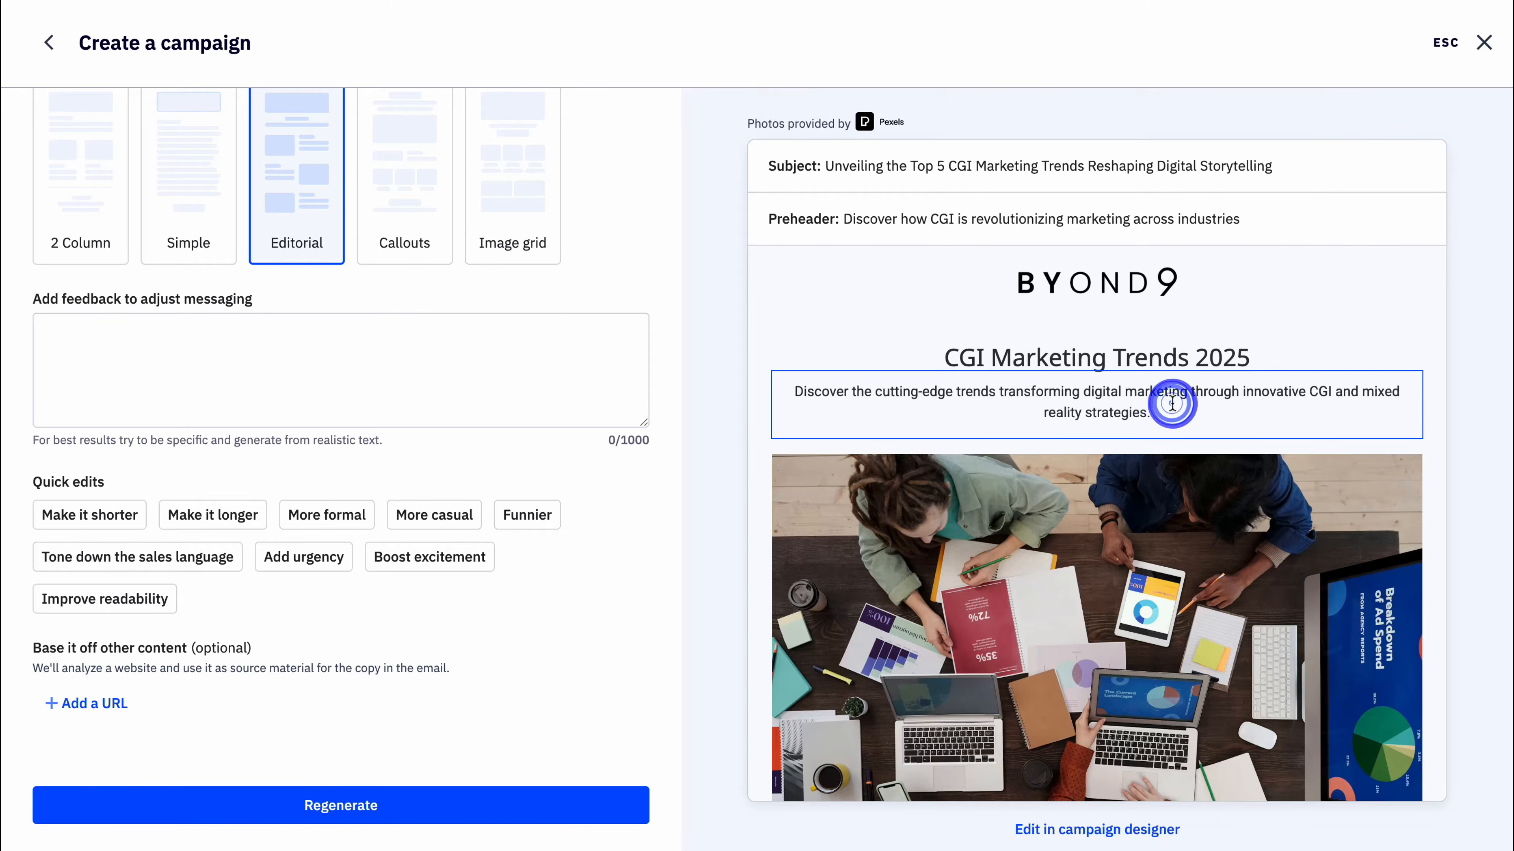
scroll(1172, 404, "down", 6)
left_click(1228, 438)
left_click(1254, 486)
left_click(1237, 526)
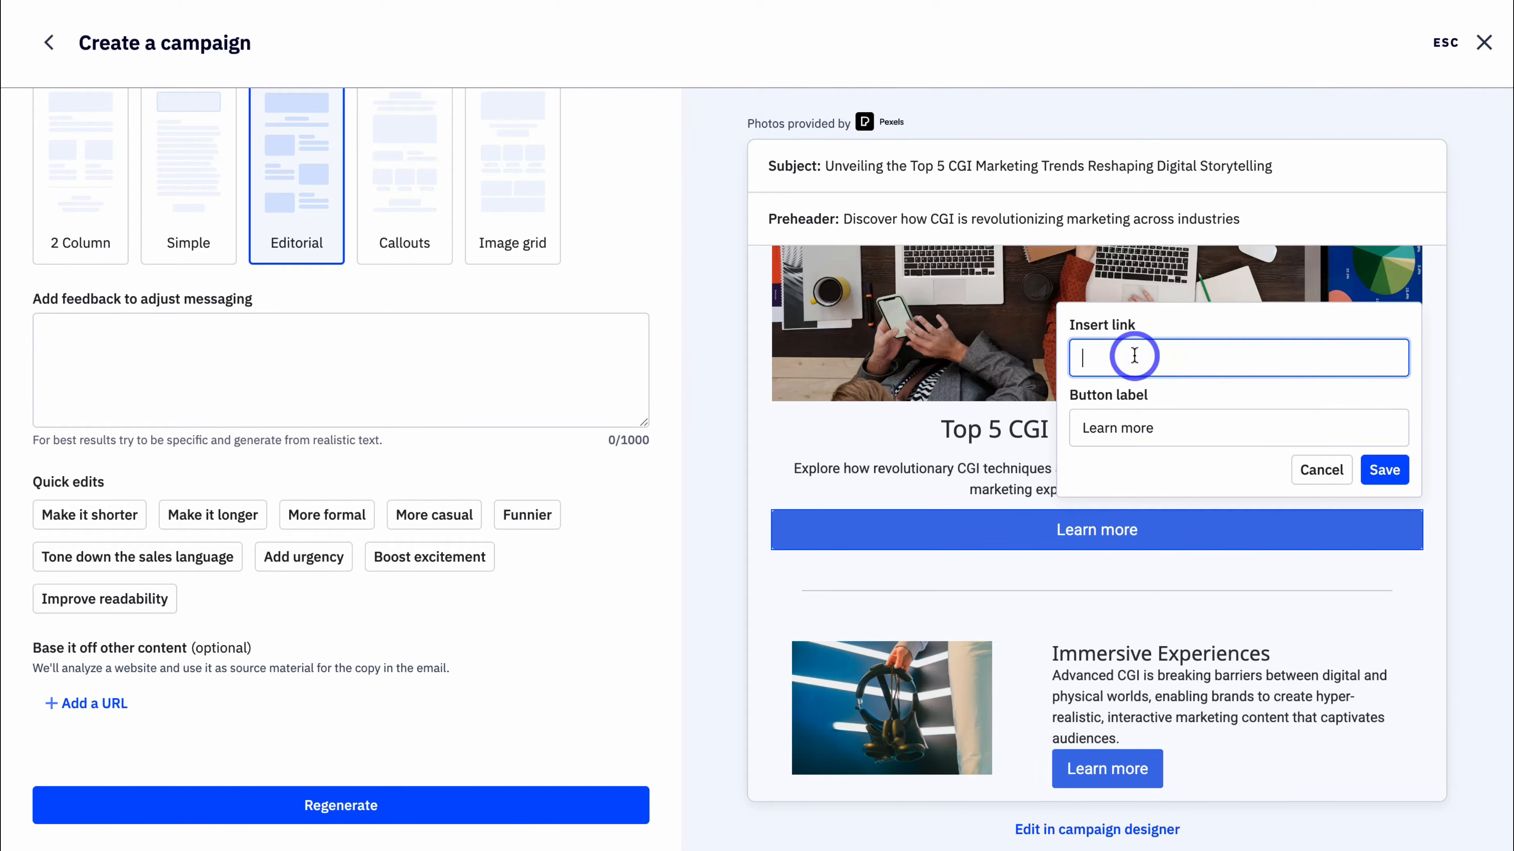
type("https://www.youtube.com/watch?v=wiKaQNh5LDs")
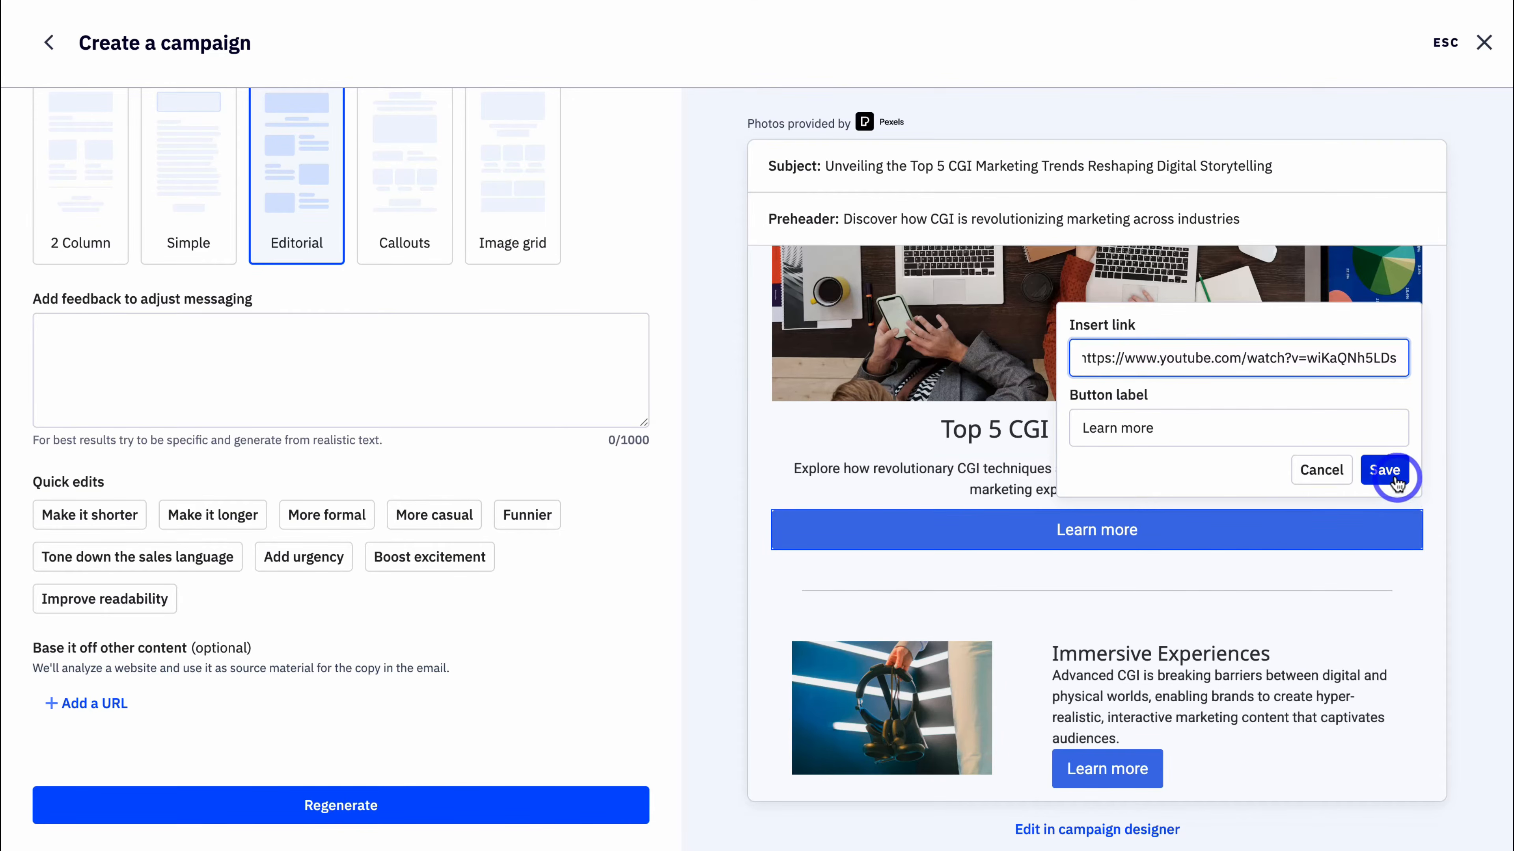
left_click(1384, 470)
Open the generated email in the campaign designer and look over its layout and the main image's settings.
scroll(1277, 517, "down", 3)
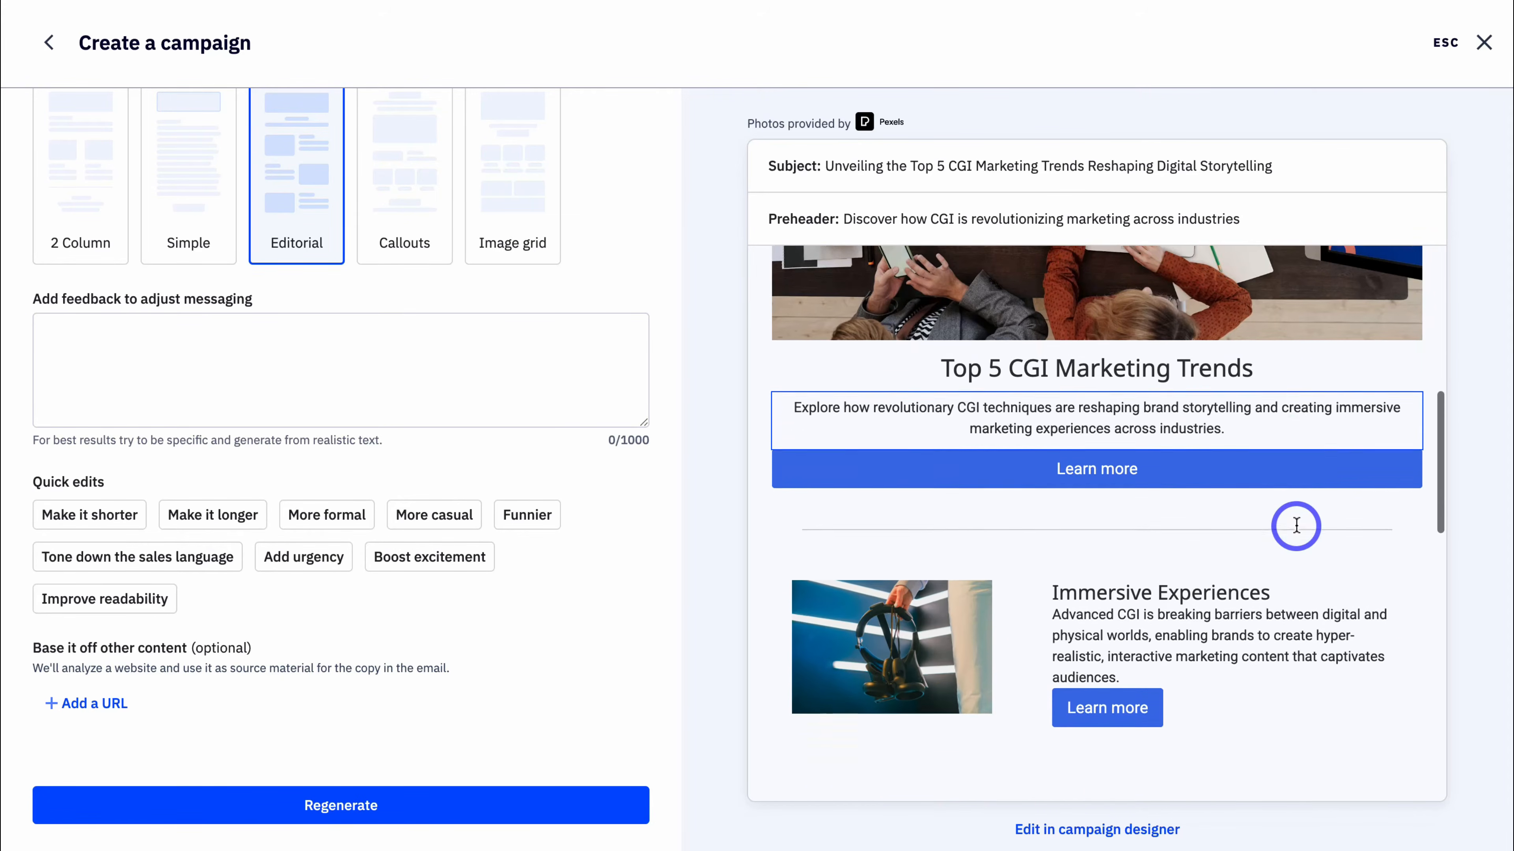
scroll(1145, 528, "down", 2)
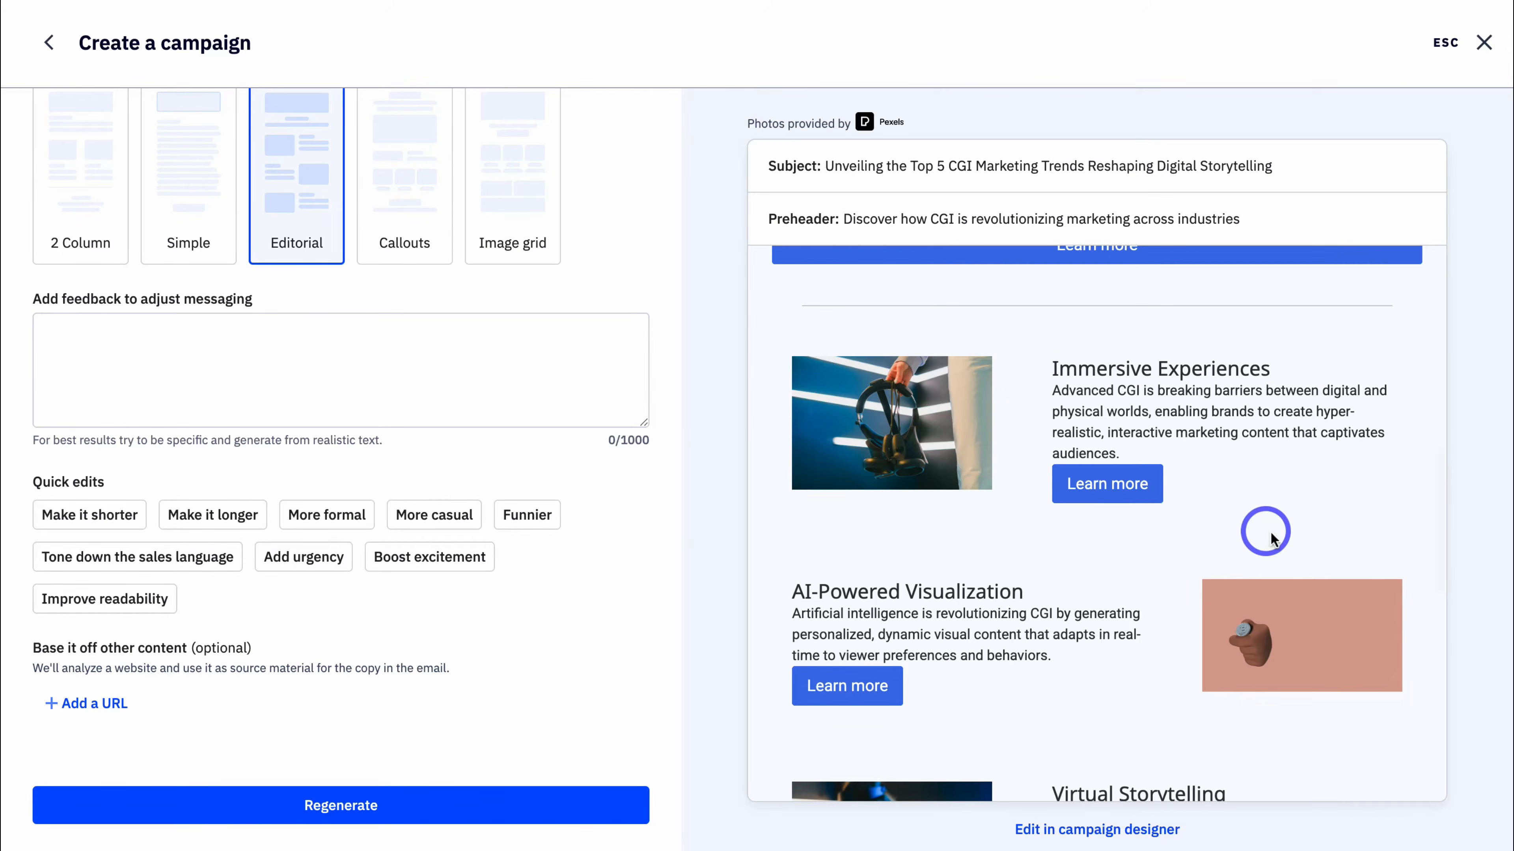
left_click(1131, 832)
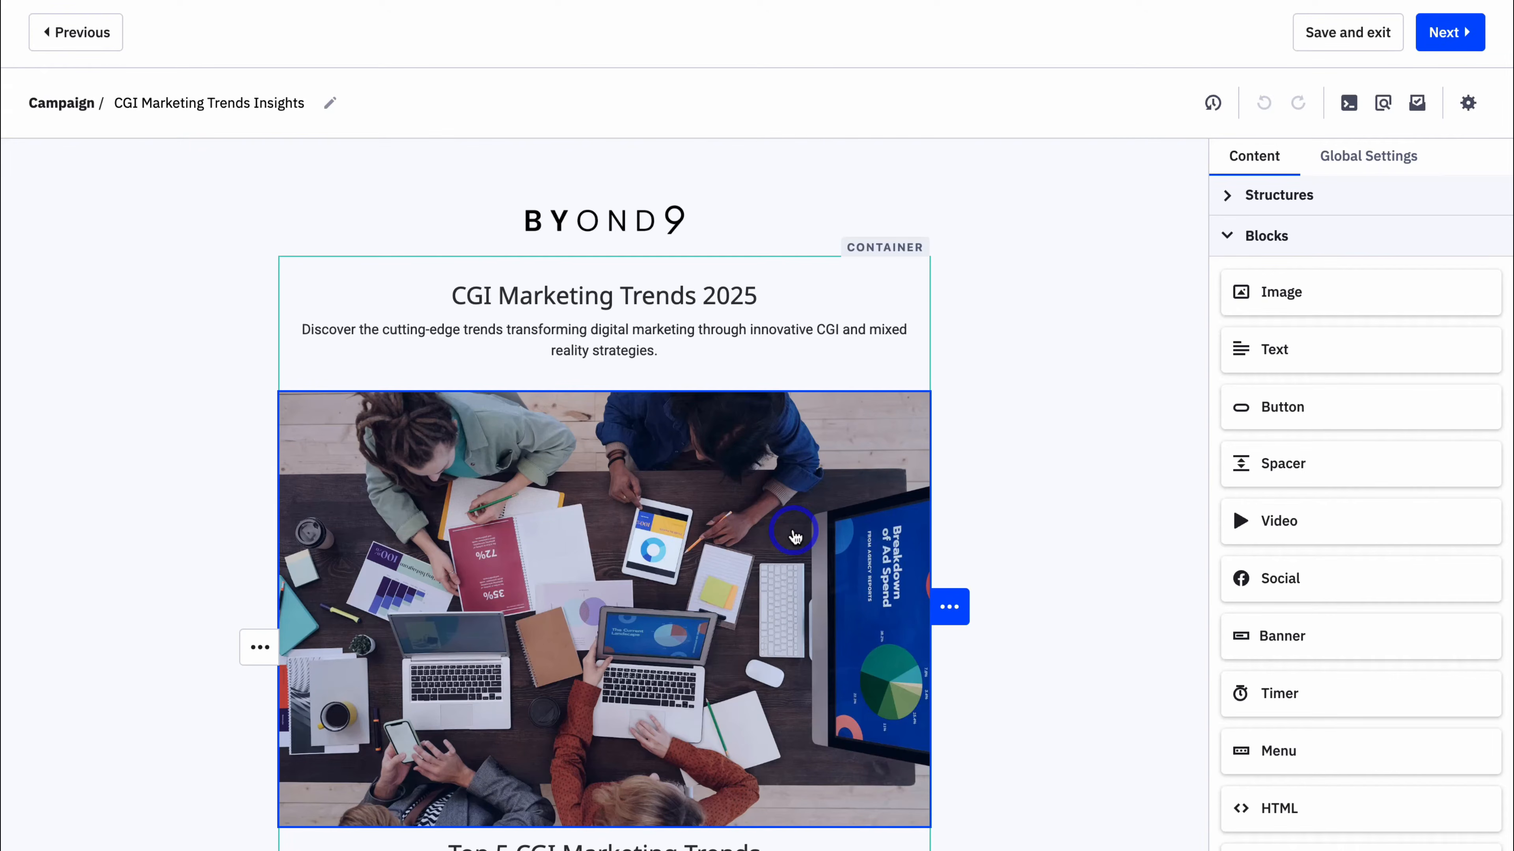
scroll(794, 537, "down", 8)
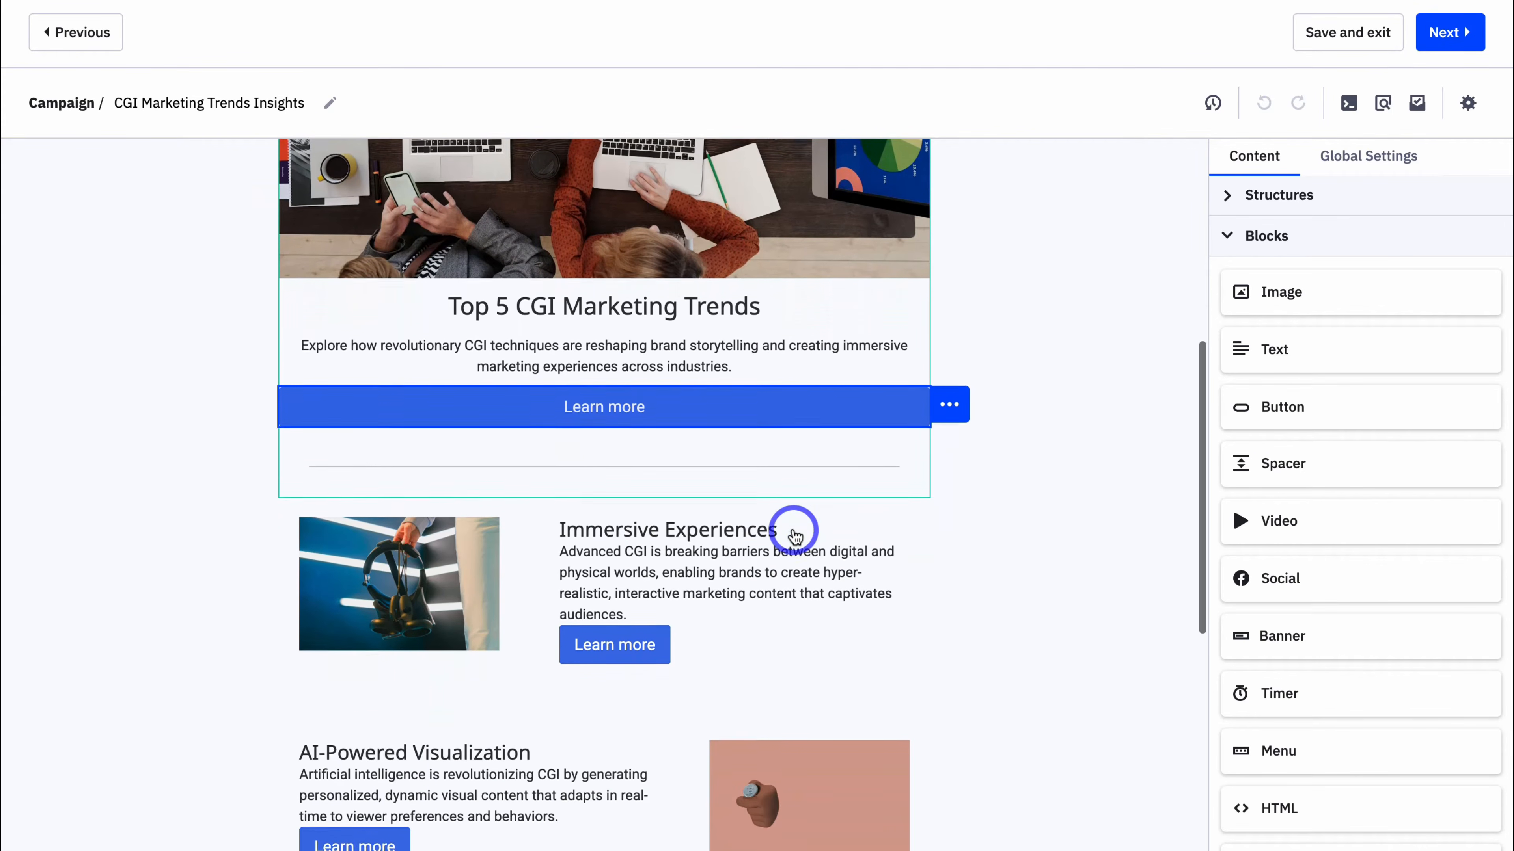
scroll(794, 530, "up", 8)
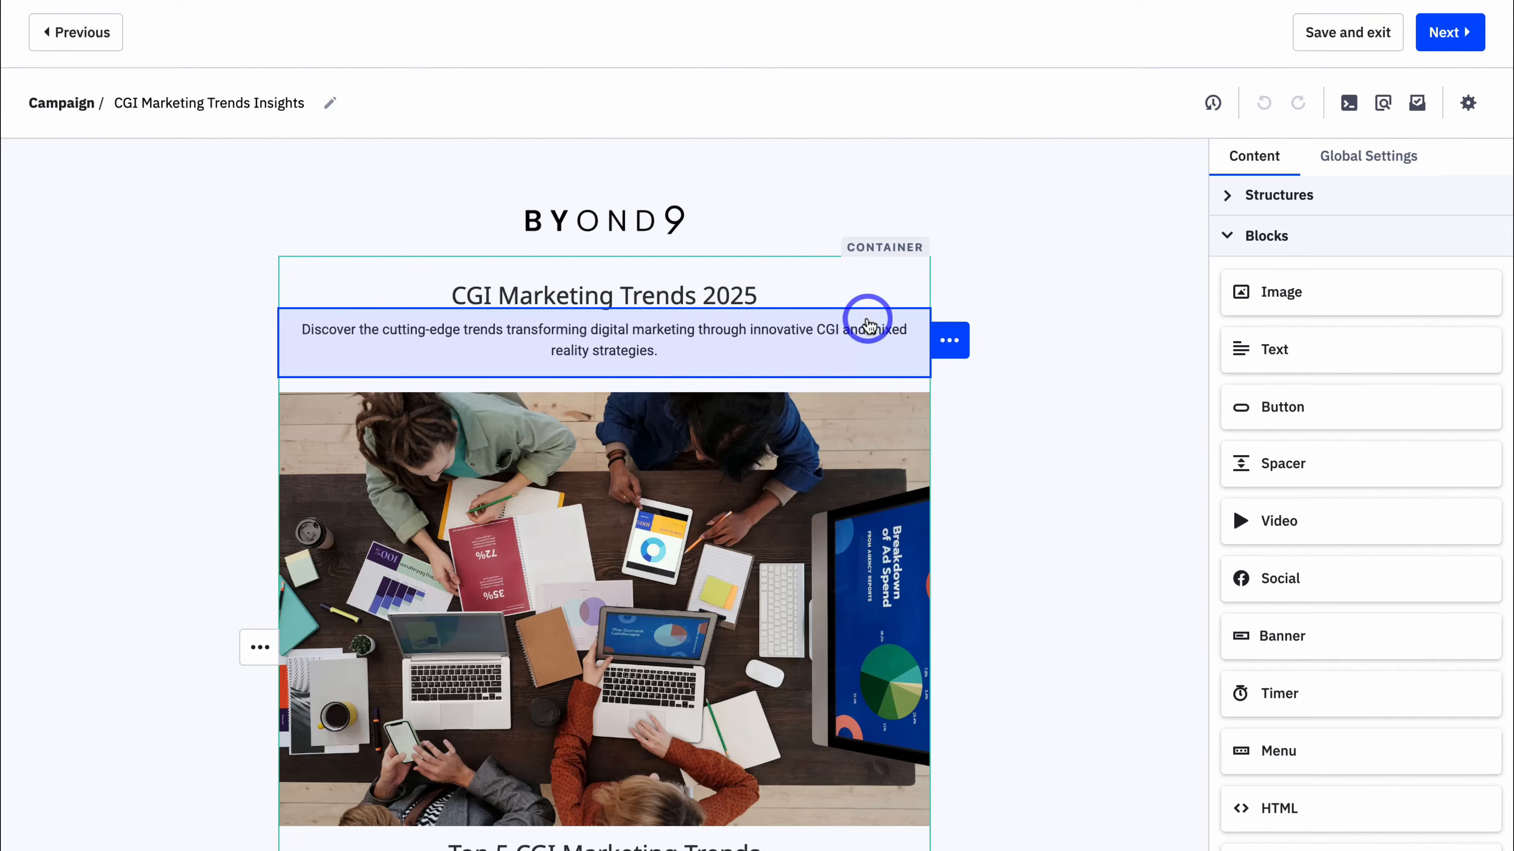
left_click(853, 449)
scroll(847, 453, "down", 7)
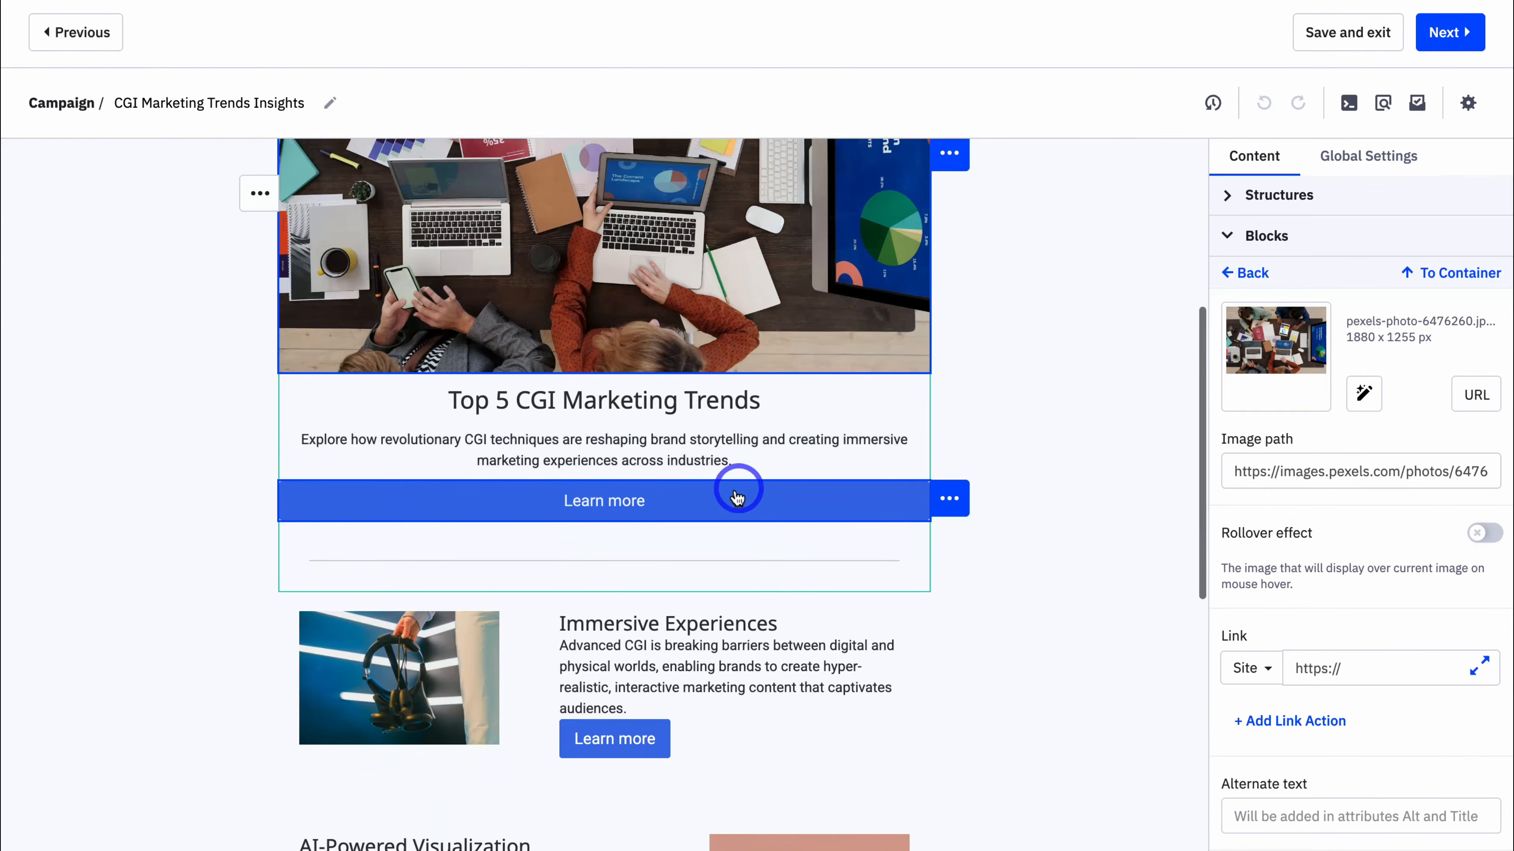
Give the full-width "Learn more" button a link action that adds the new tag "Interested in CGI" to contacts who follow it.
left_click(802, 496)
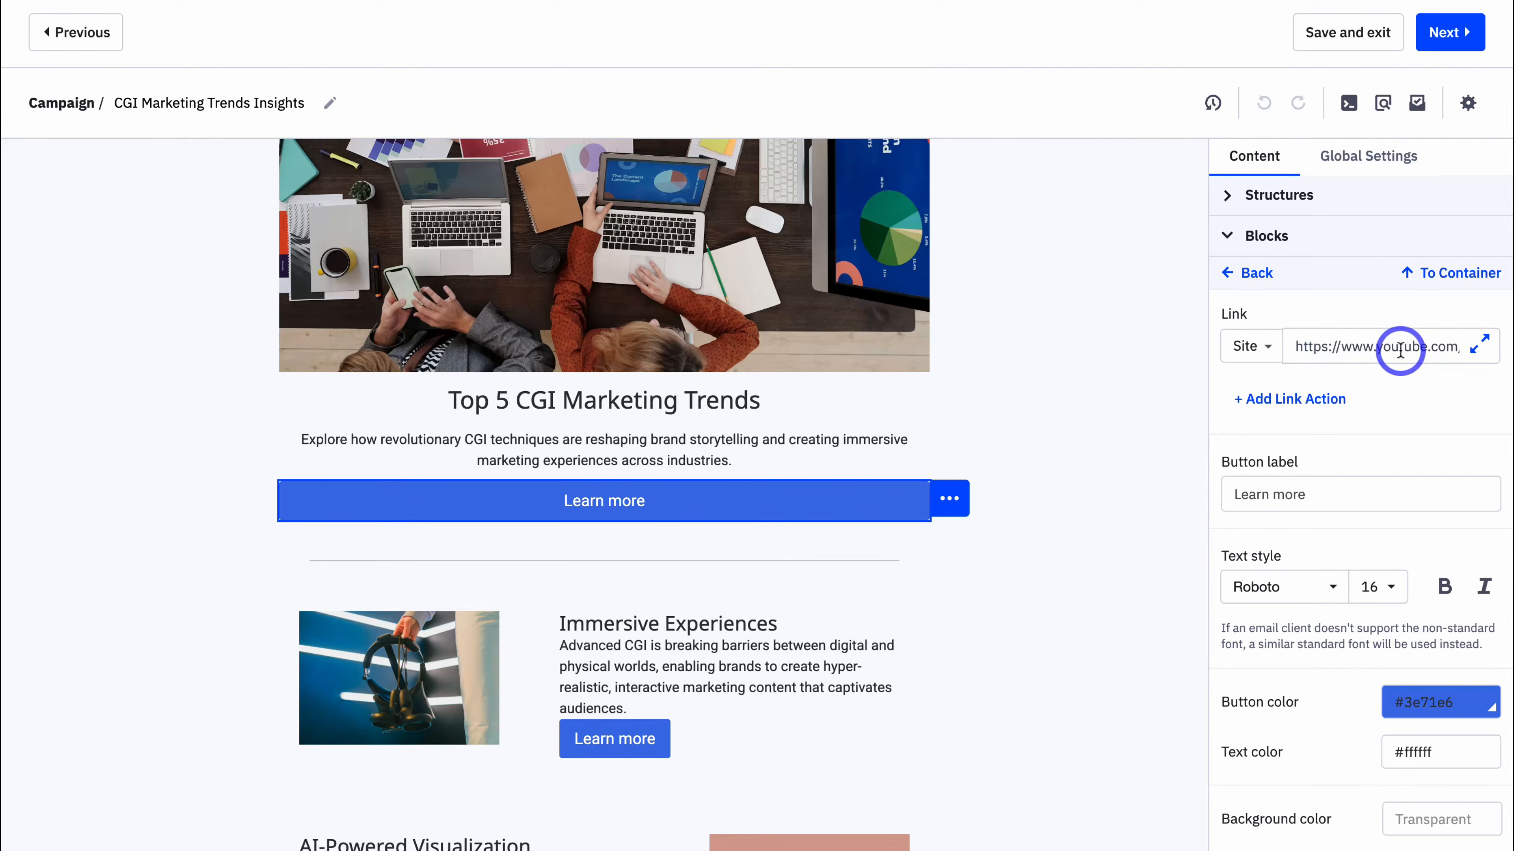
left_click(1311, 405)
left_click(719, 441)
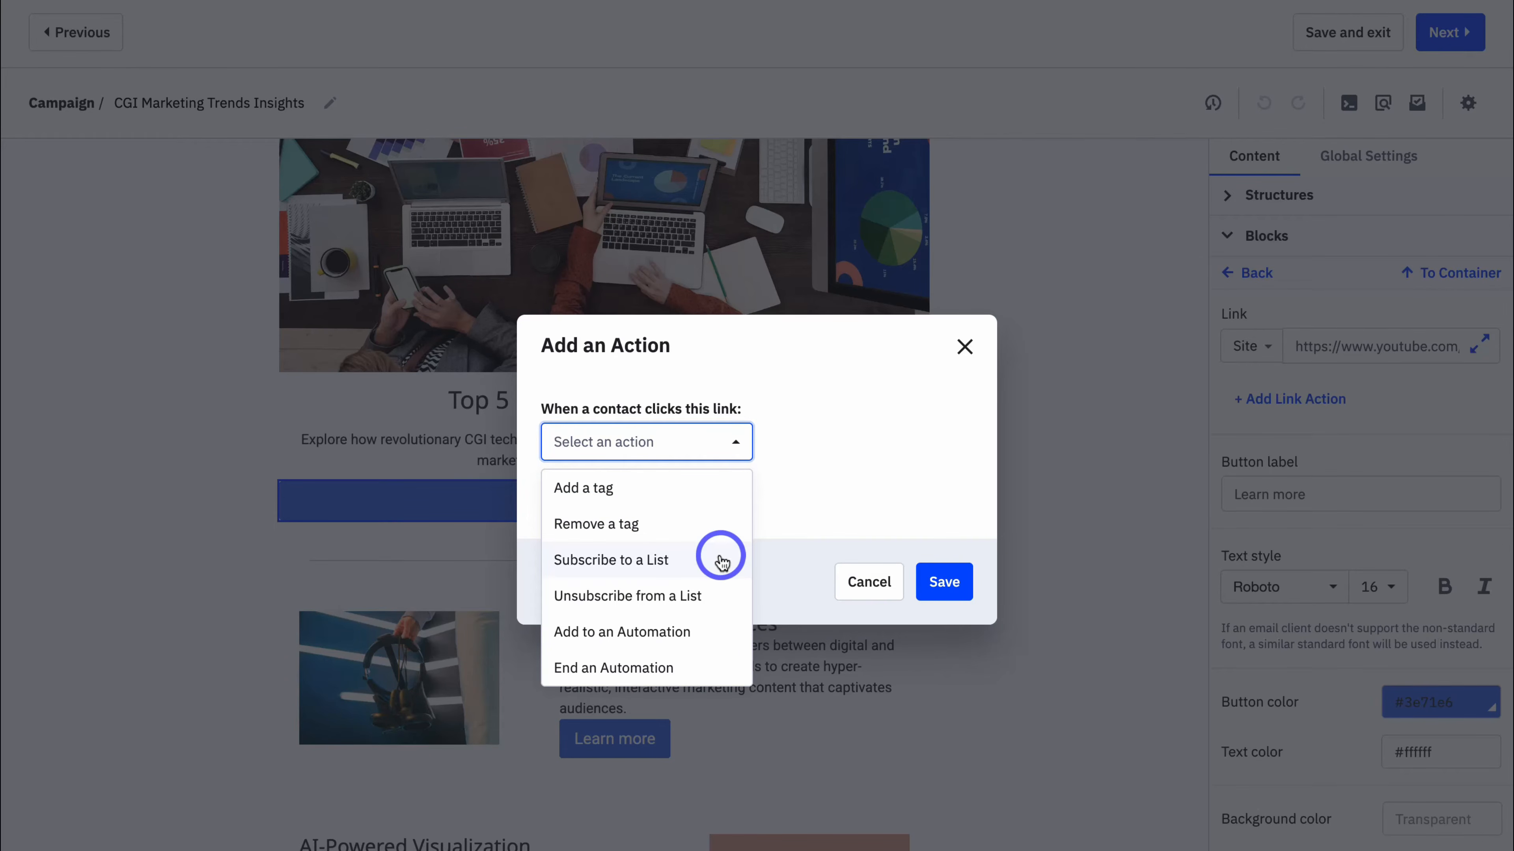
left_click(684, 492)
left_click(797, 439)
type("Interested in CGI")
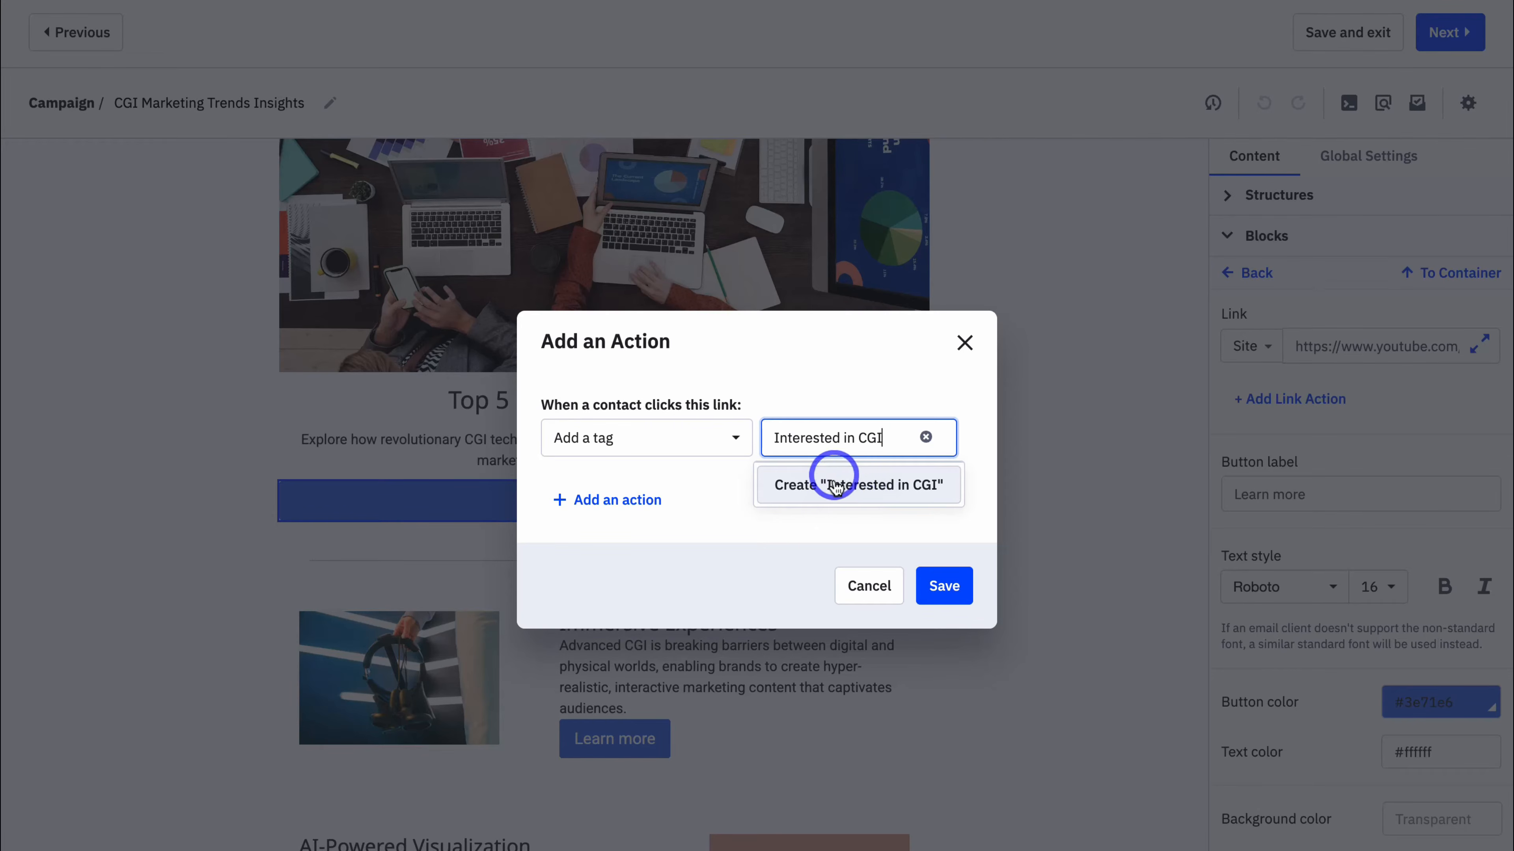
left_click(849, 486)
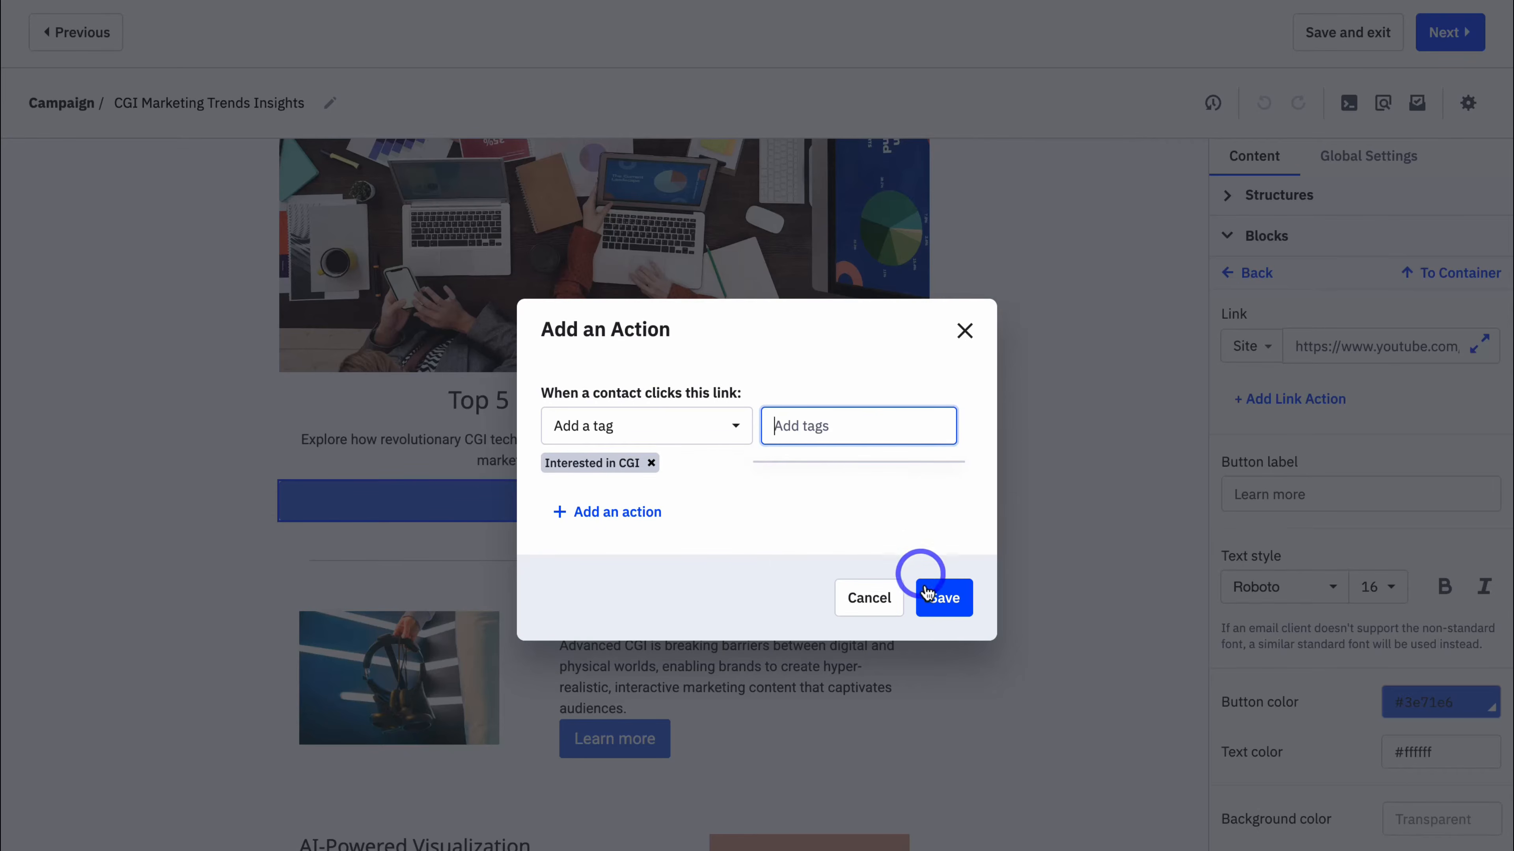
left_click(924, 576)
scroll(1382, 635, "down", 4)
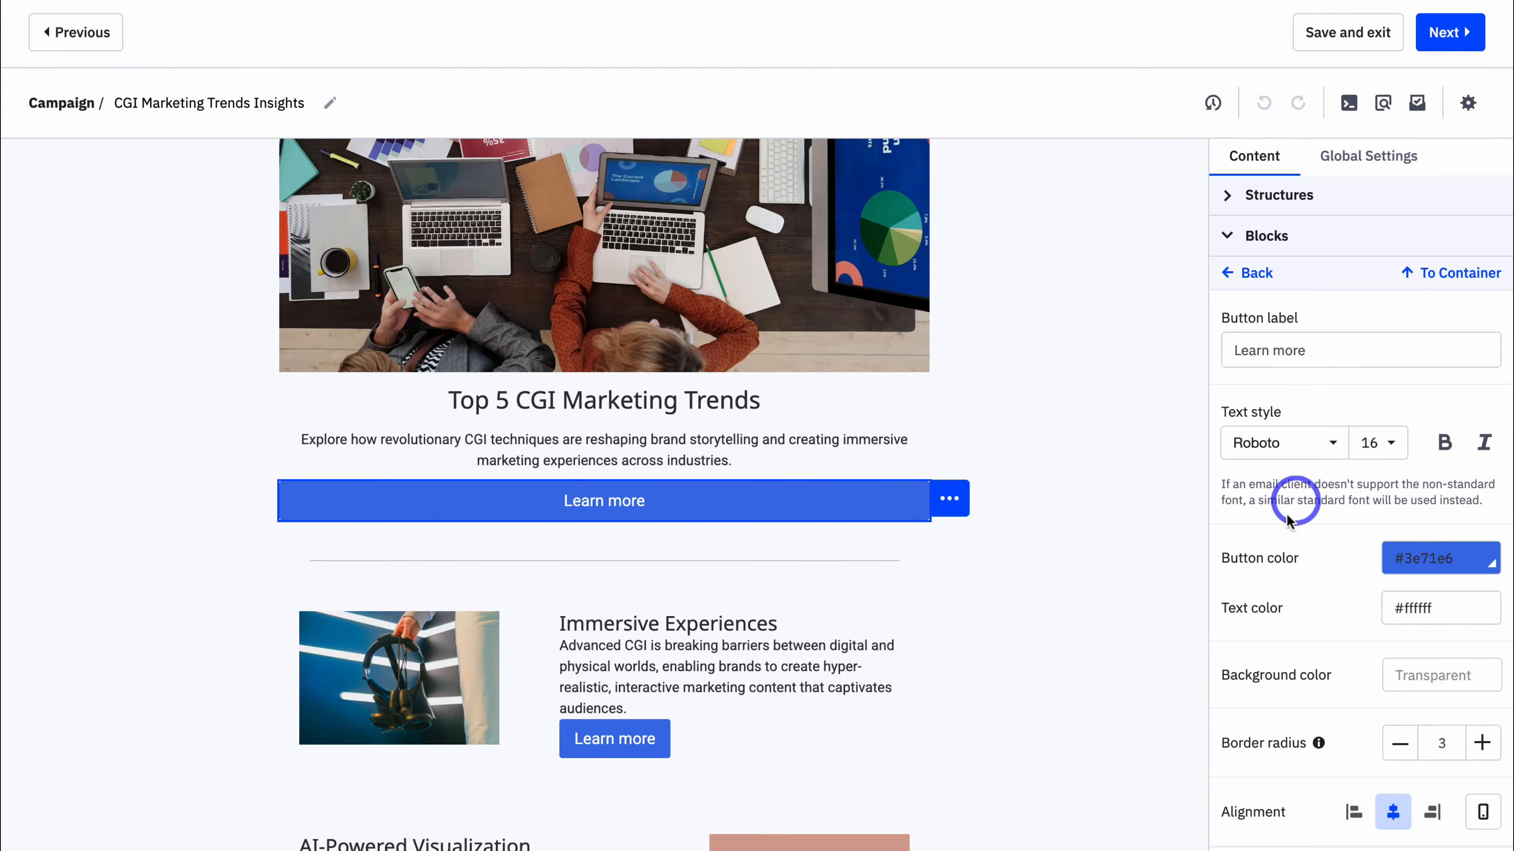
left_click(1231, 279)
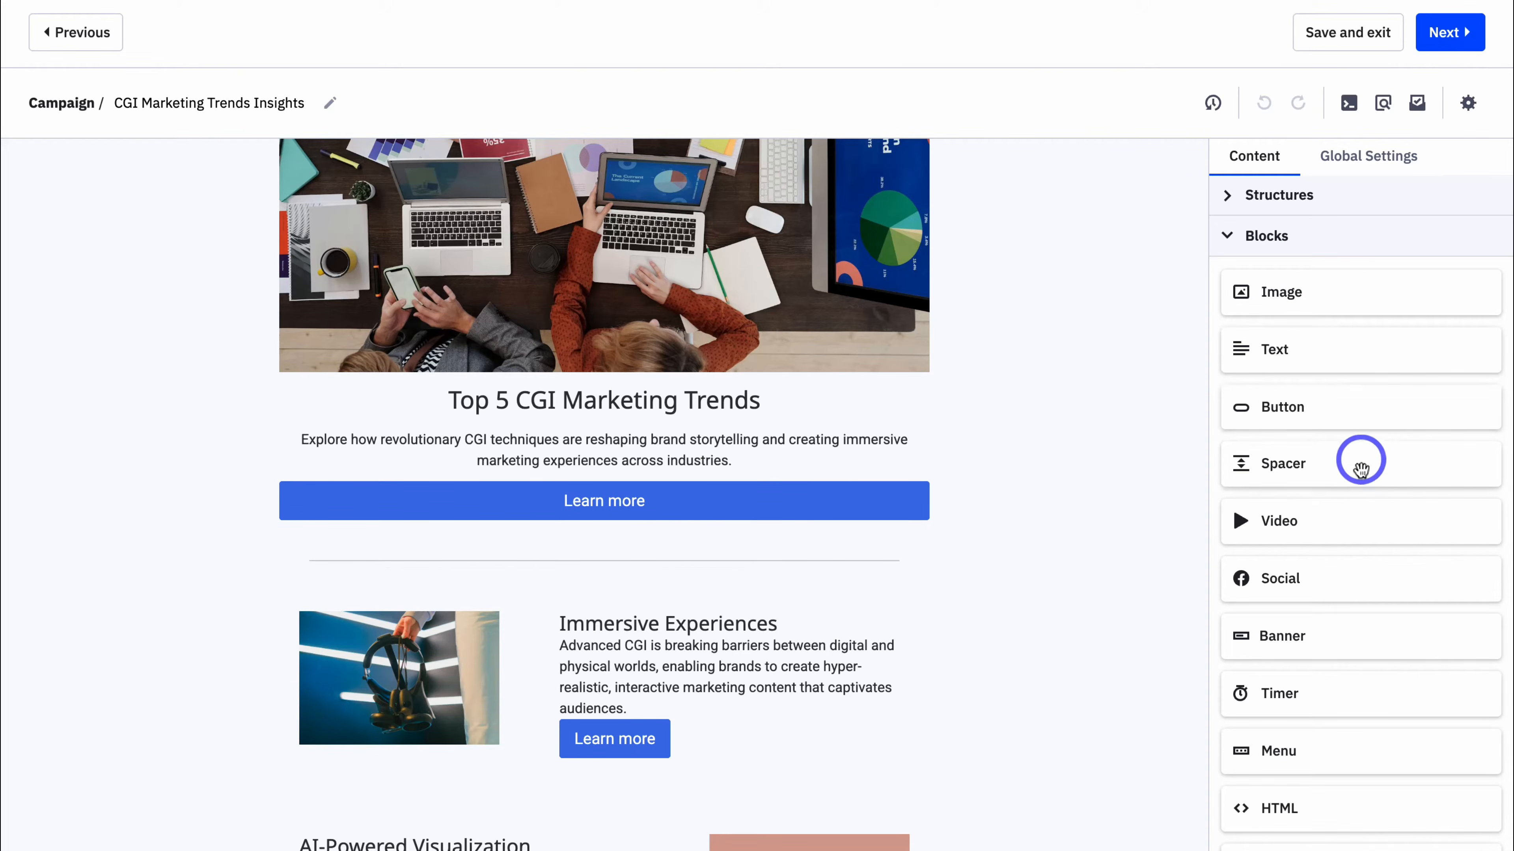
left_click_drag(1345, 514, 626, 532)
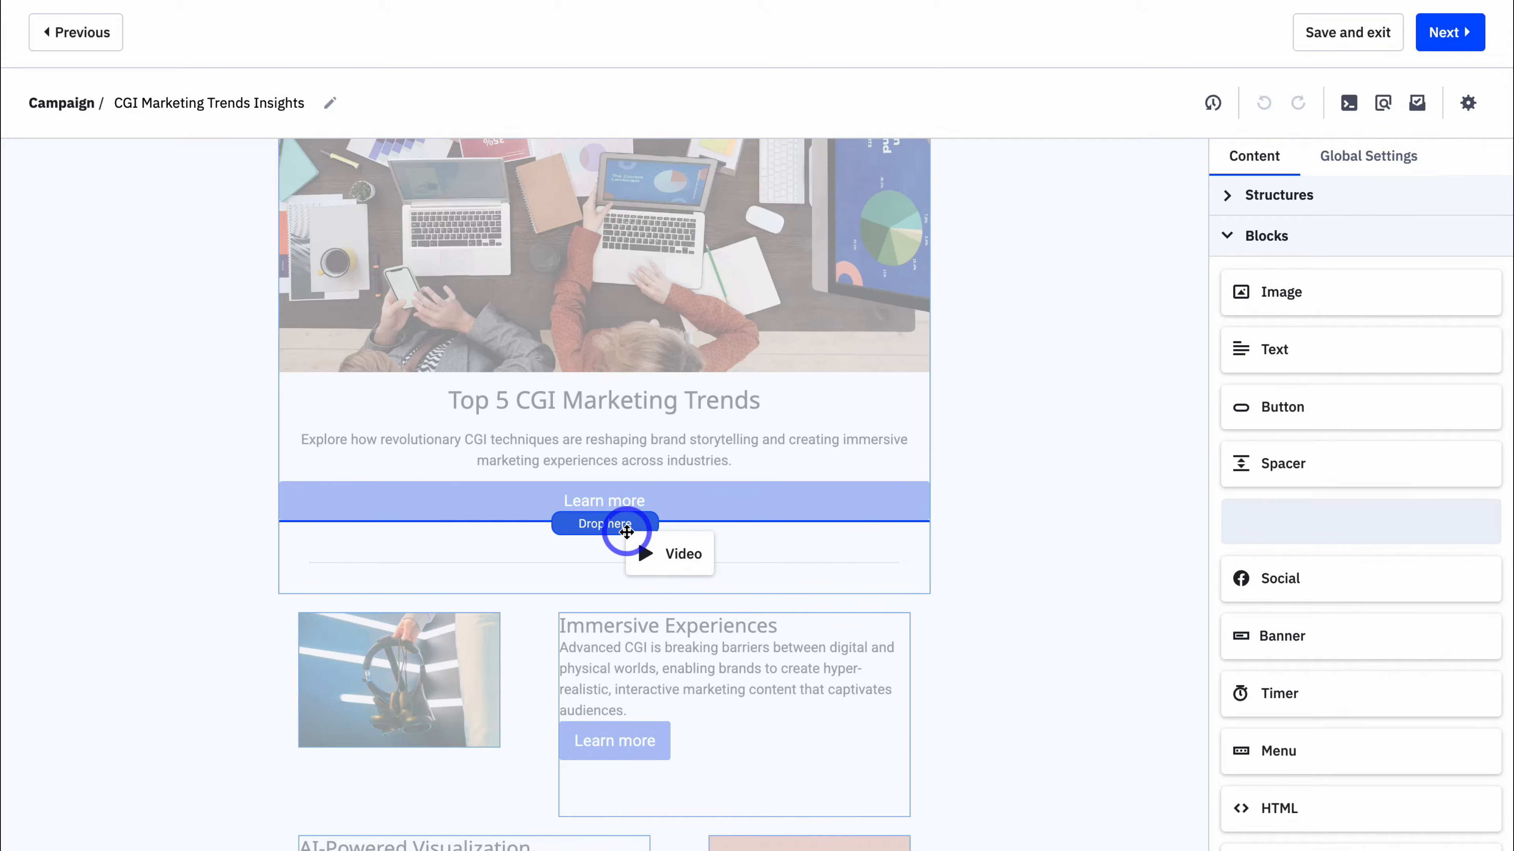
left_click_drag(626, 532, 659, 557)
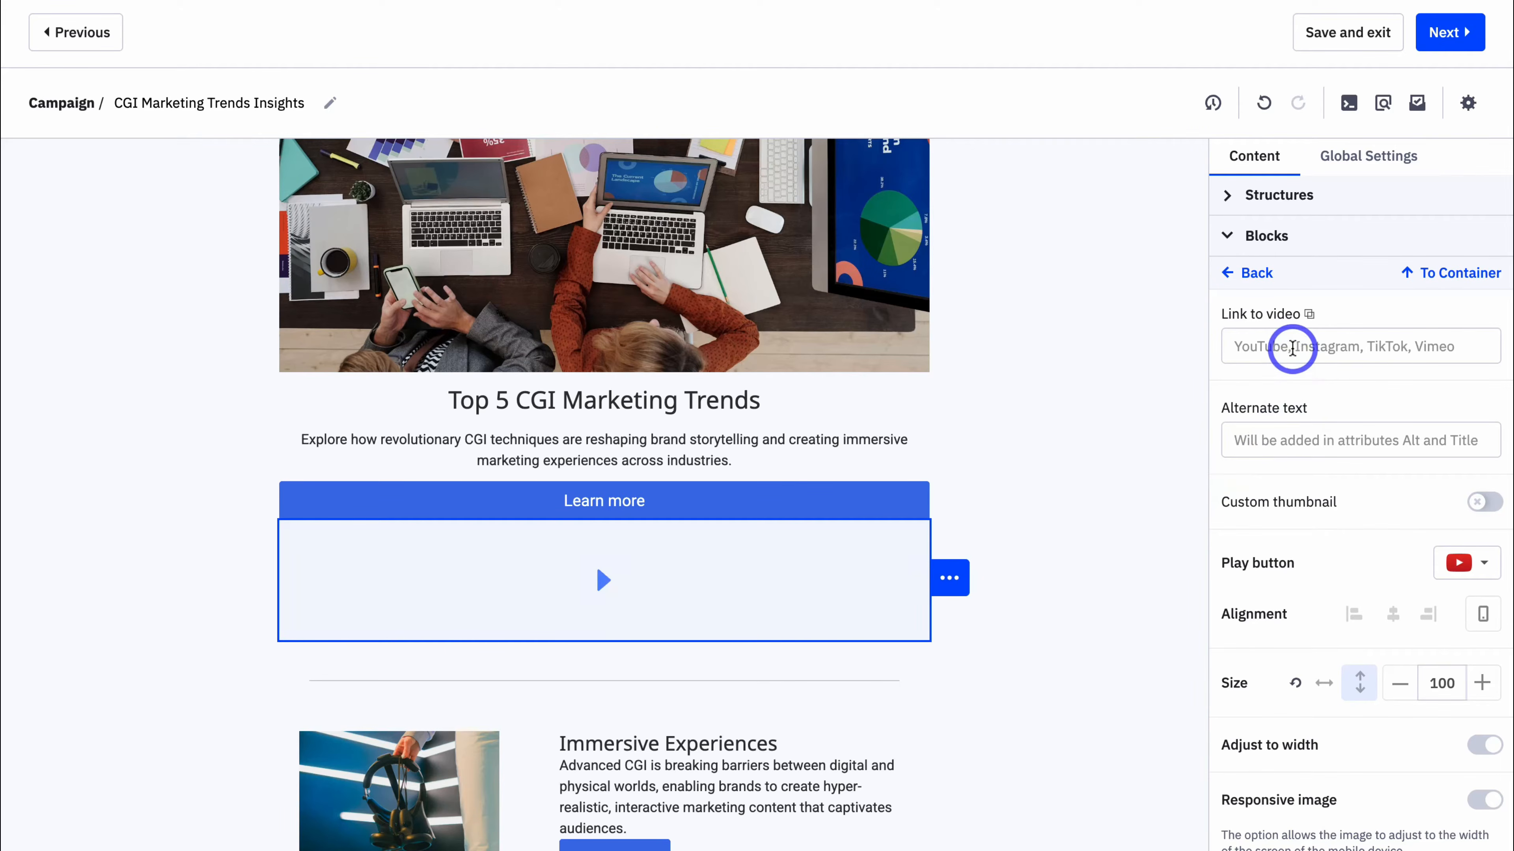
left_click(1292, 347)
type("https://youtu.be/fbKvWpFFNfY?si=vGR4PuFIcXCsuCAV")
scroll(1388, 496, "down", 5)
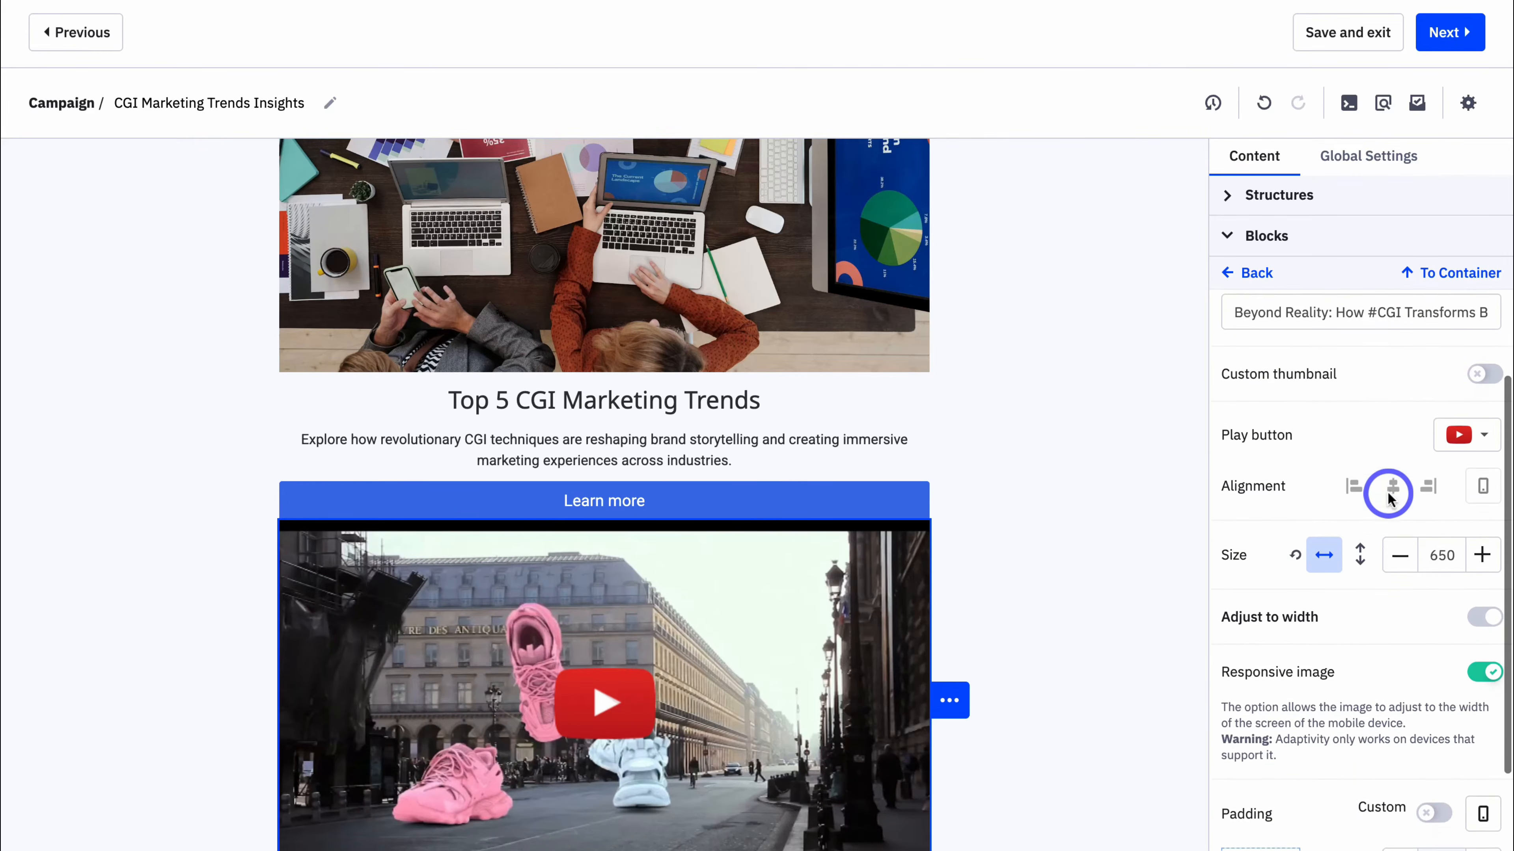
scroll(1388, 496, "up", 5)
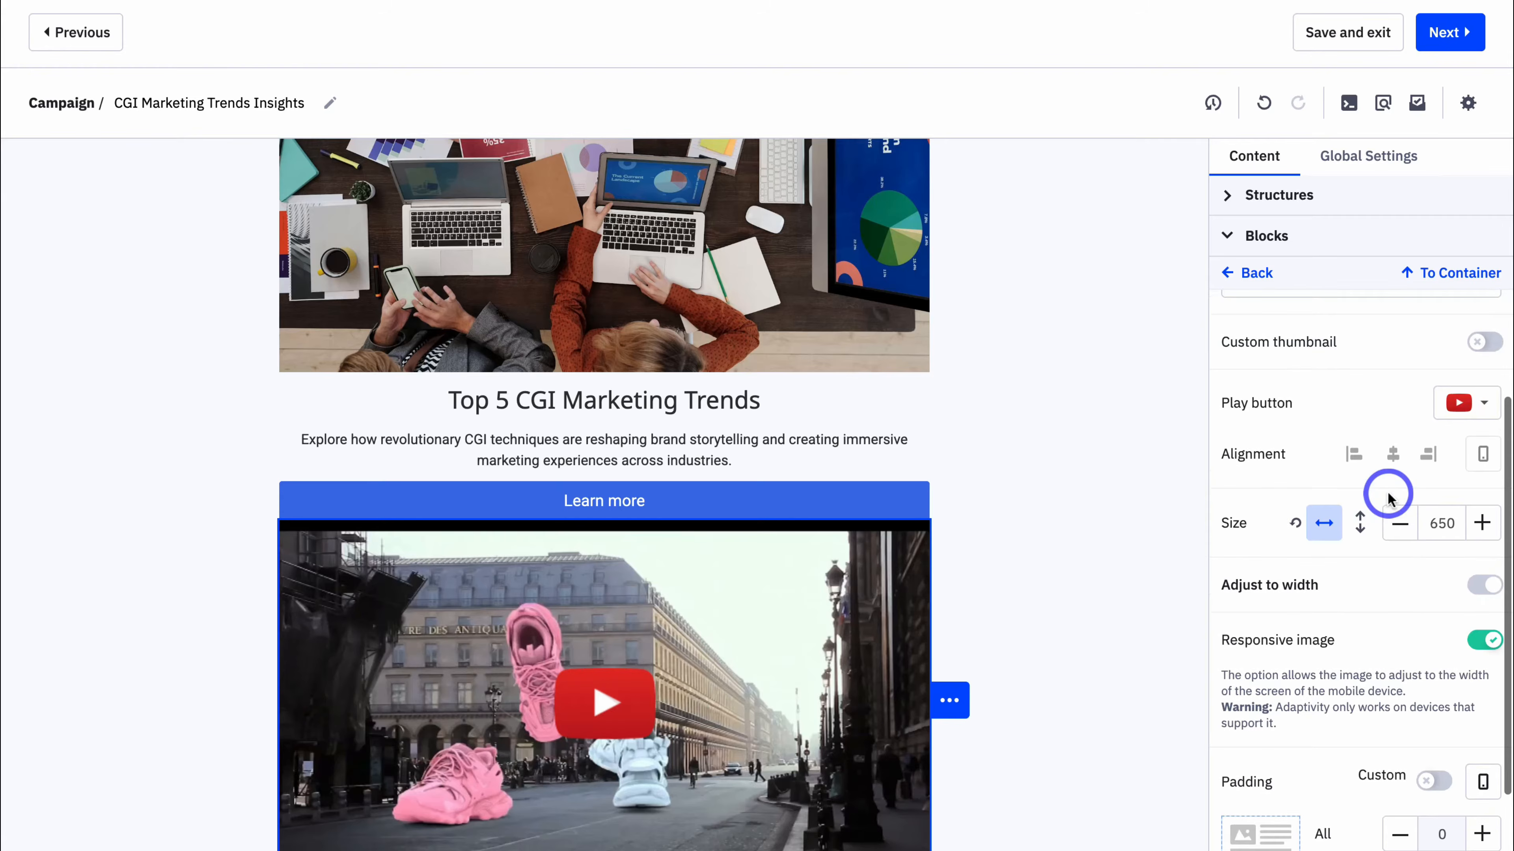
left_click(1235, 274)
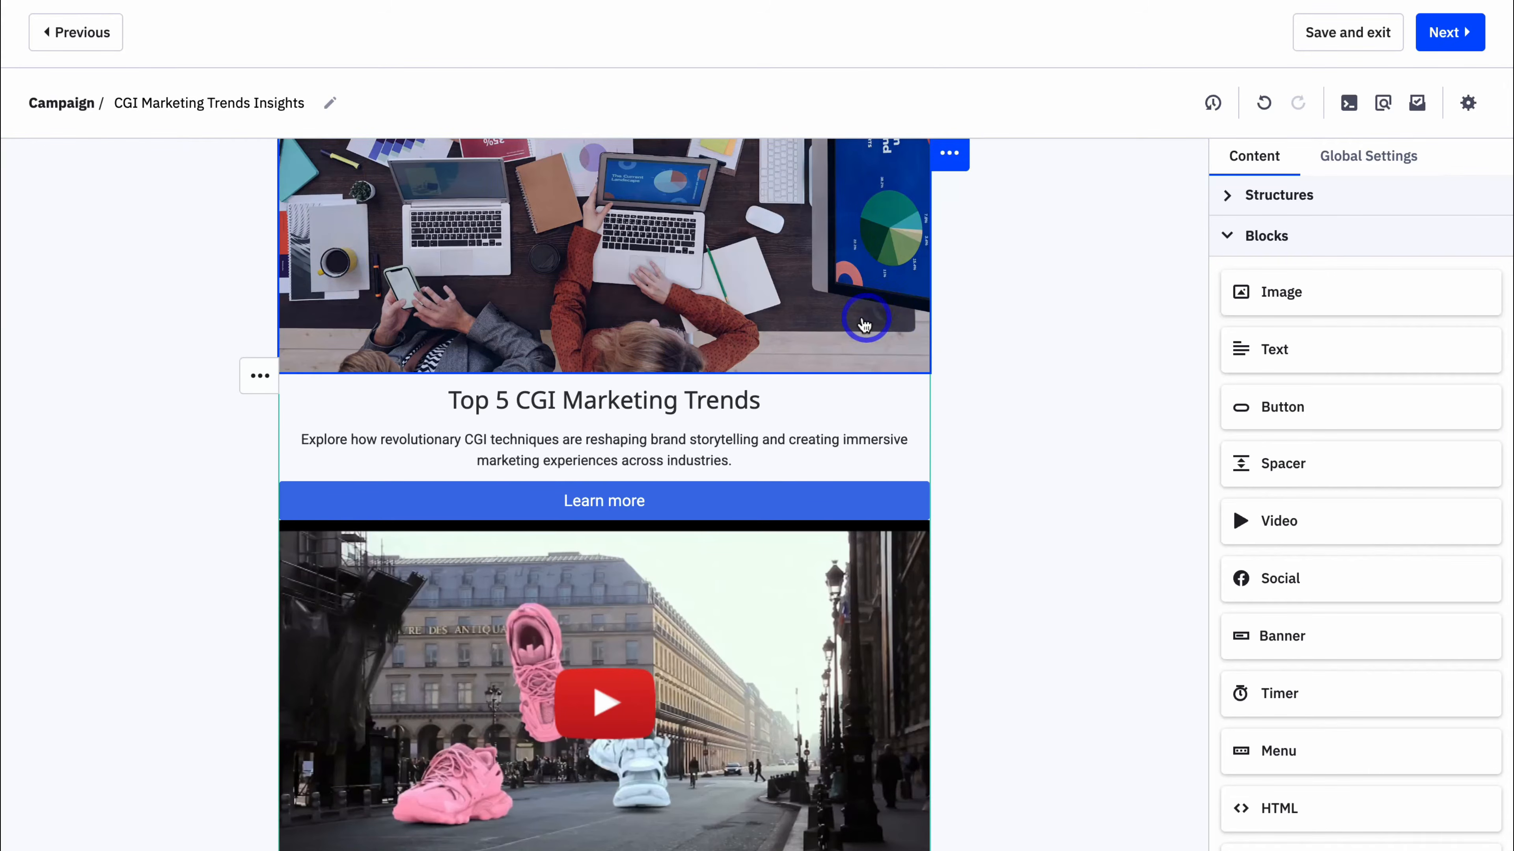
scroll(871, 321, "down", 7)
scroll(1014, 324, "up", 3)
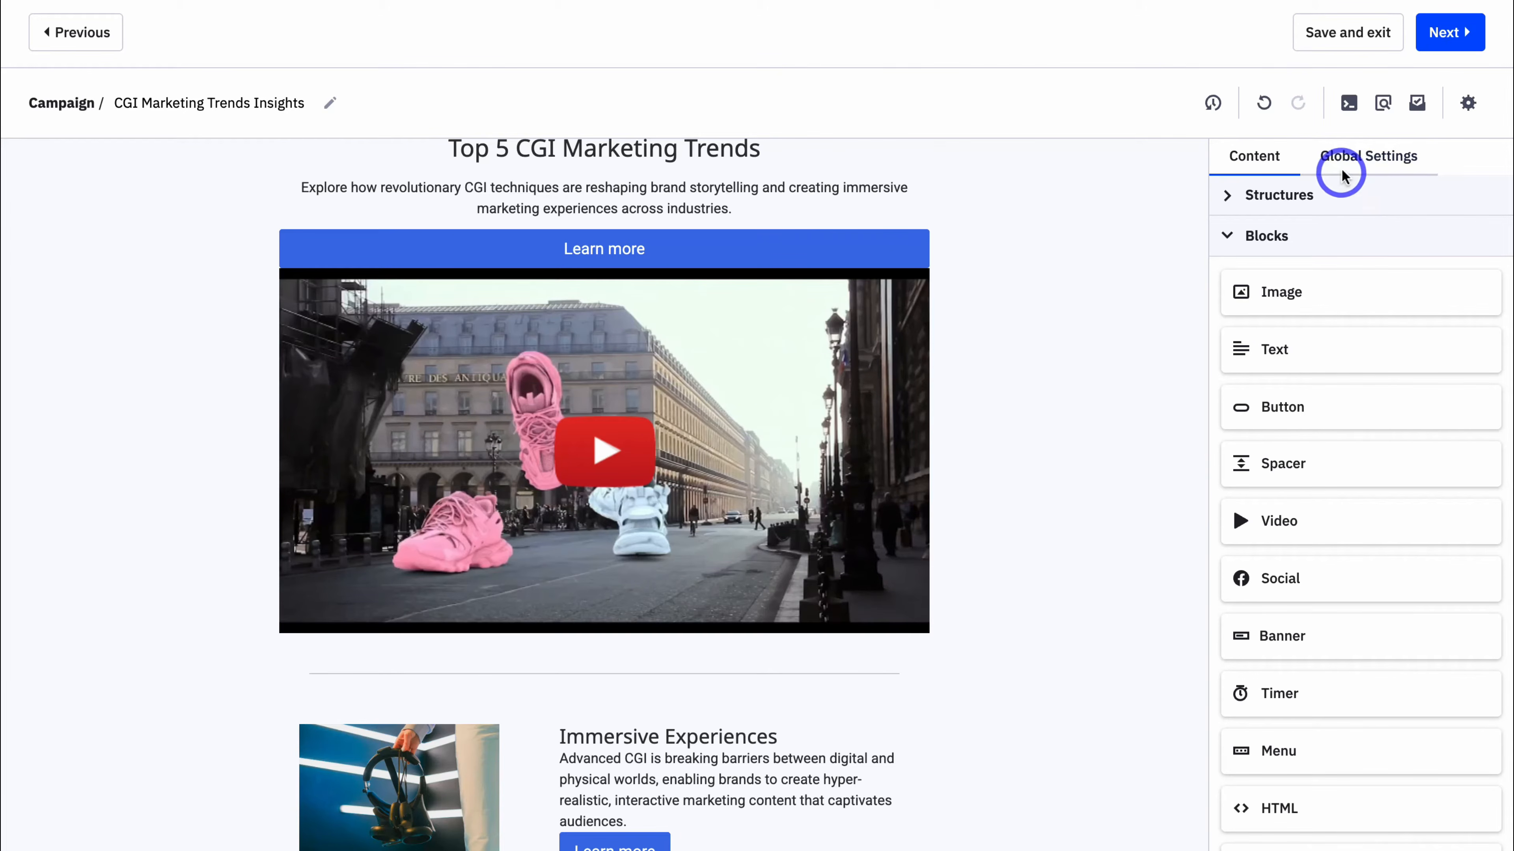
Try left and right message alignment in the email's global settings, return it to centre, and look through the remaining settings.
left_click(1365, 171)
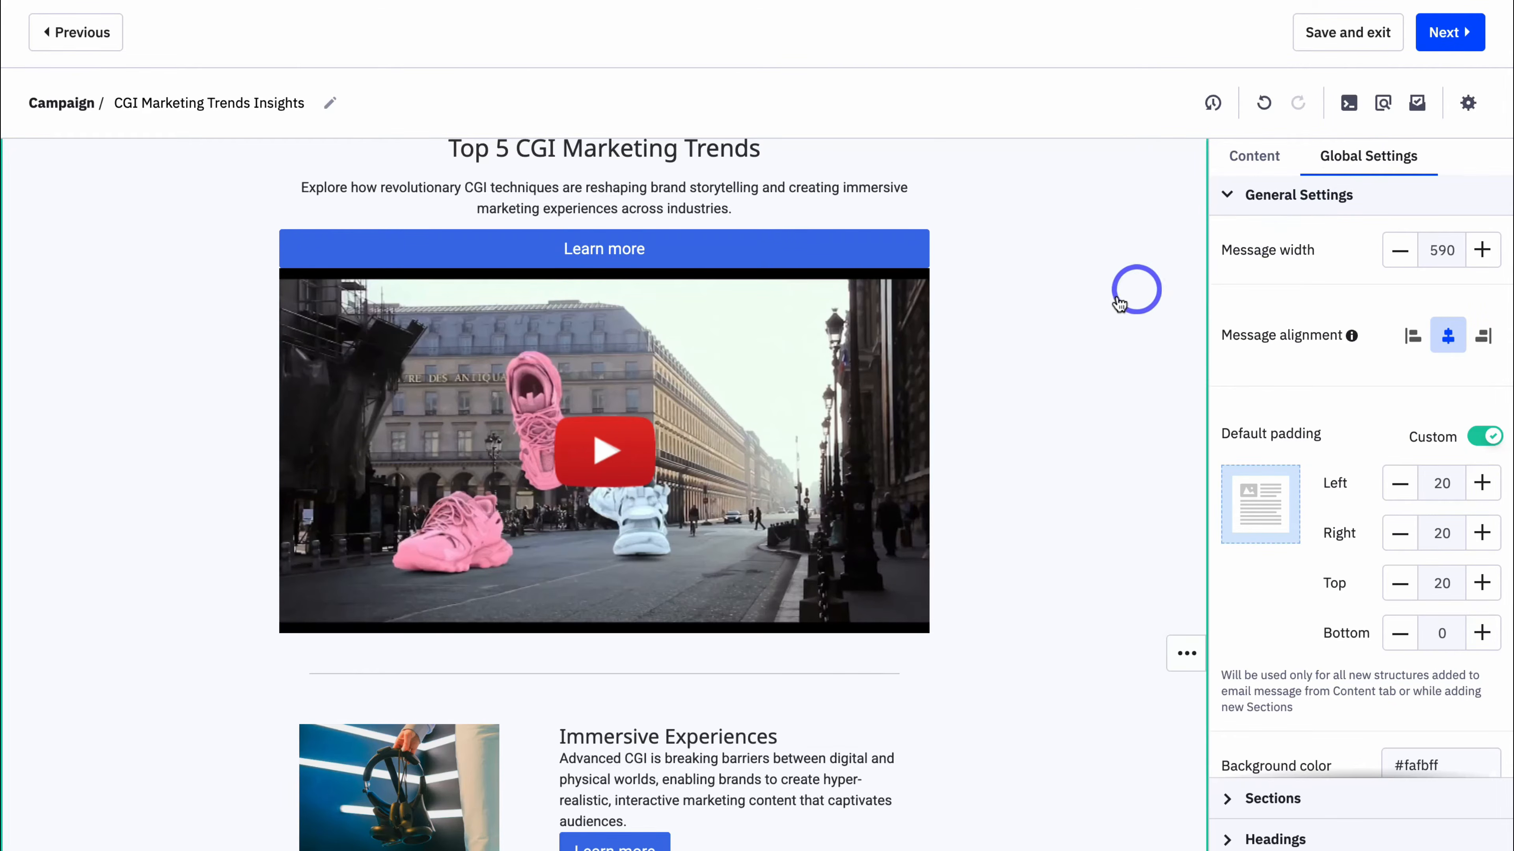
scroll(1120, 292, "up", 5)
left_click(1408, 340)
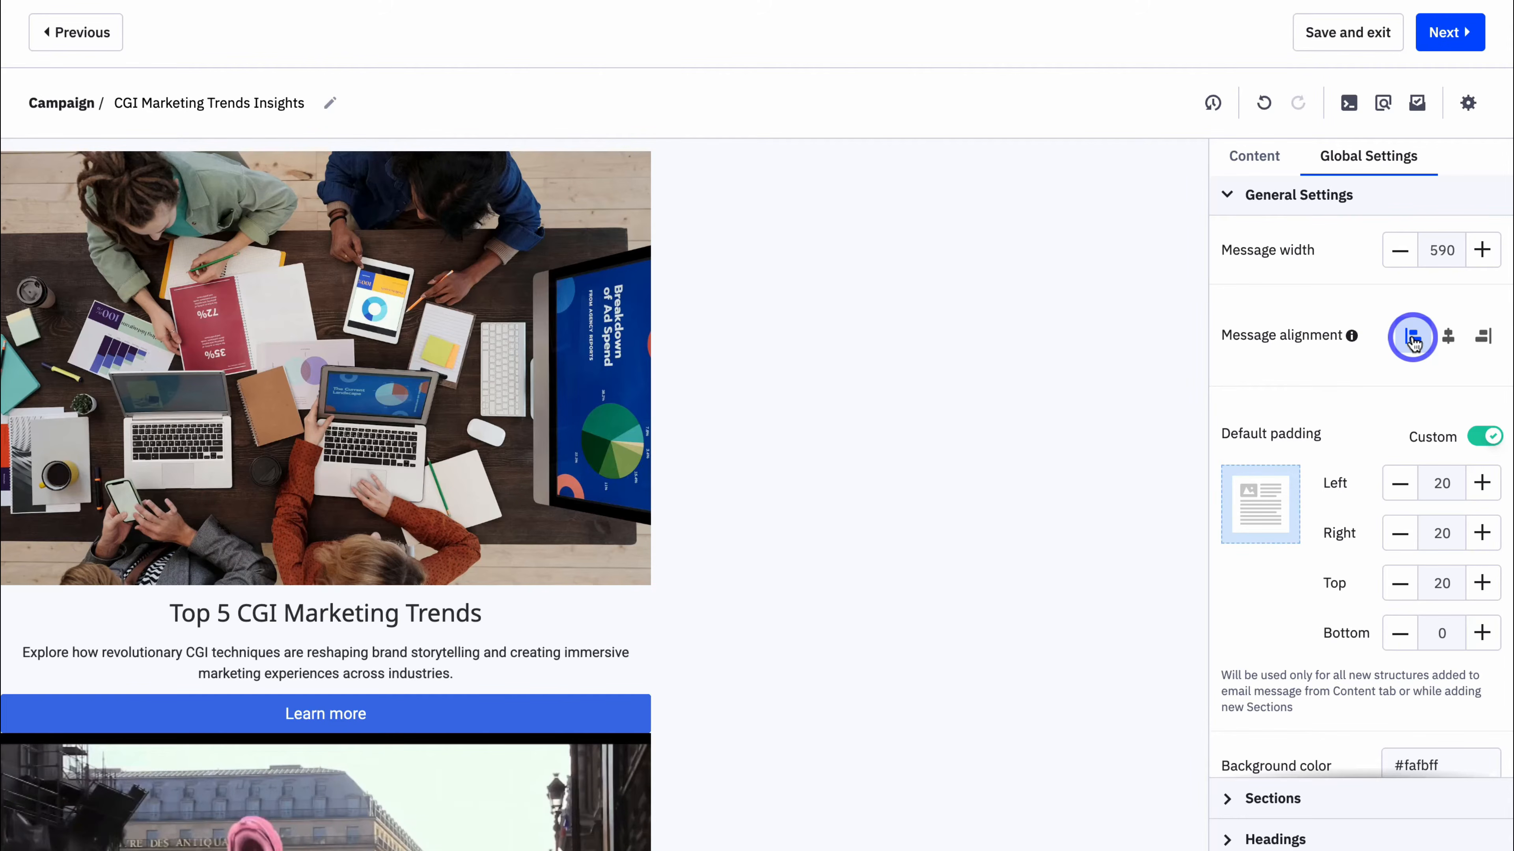
left_click(1448, 337)
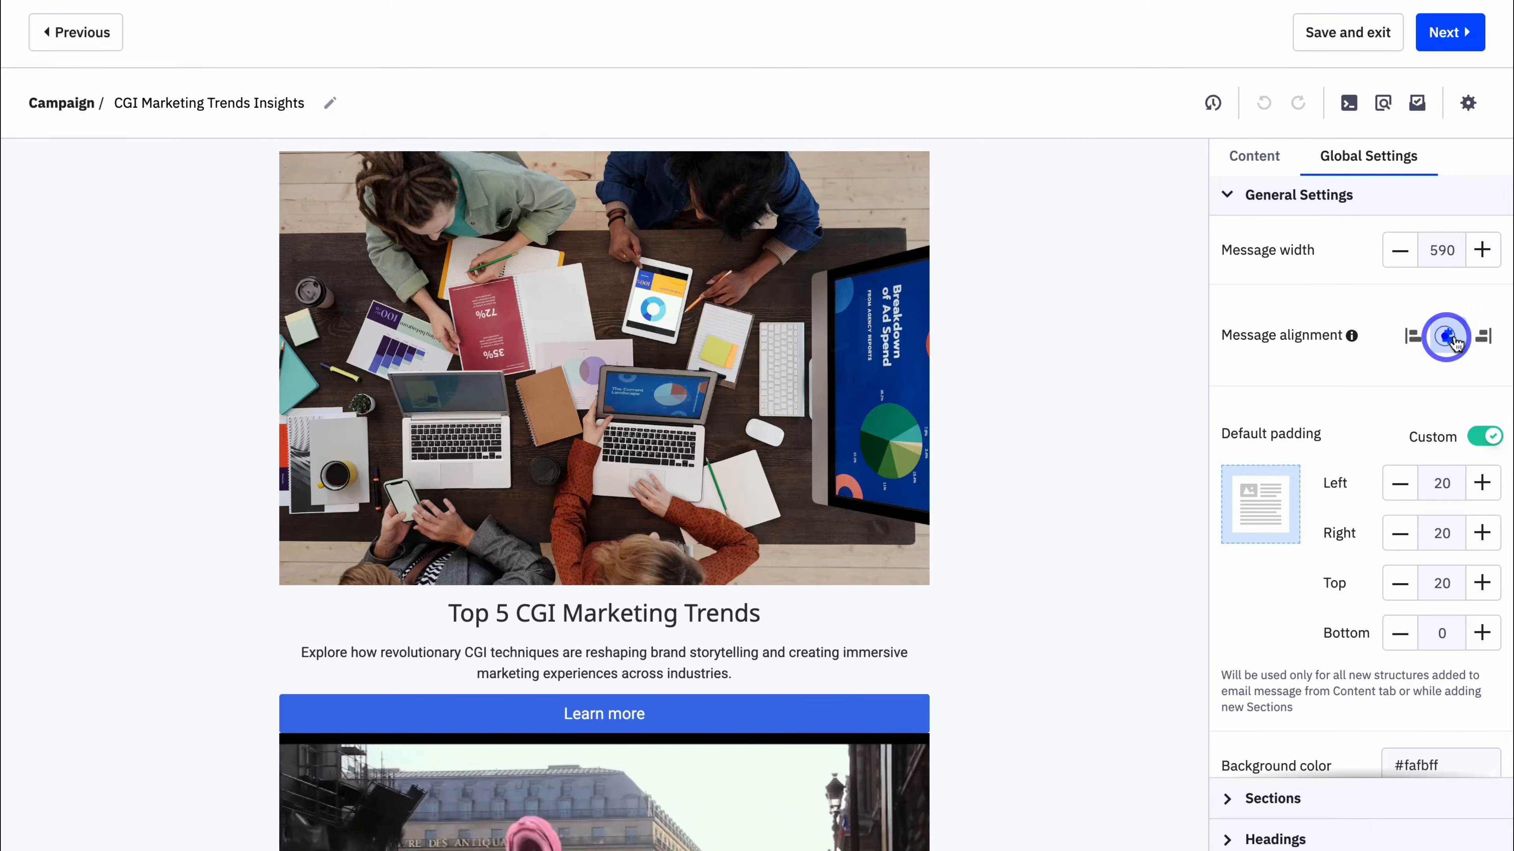
left_click(1483, 338)
left_click(1451, 339)
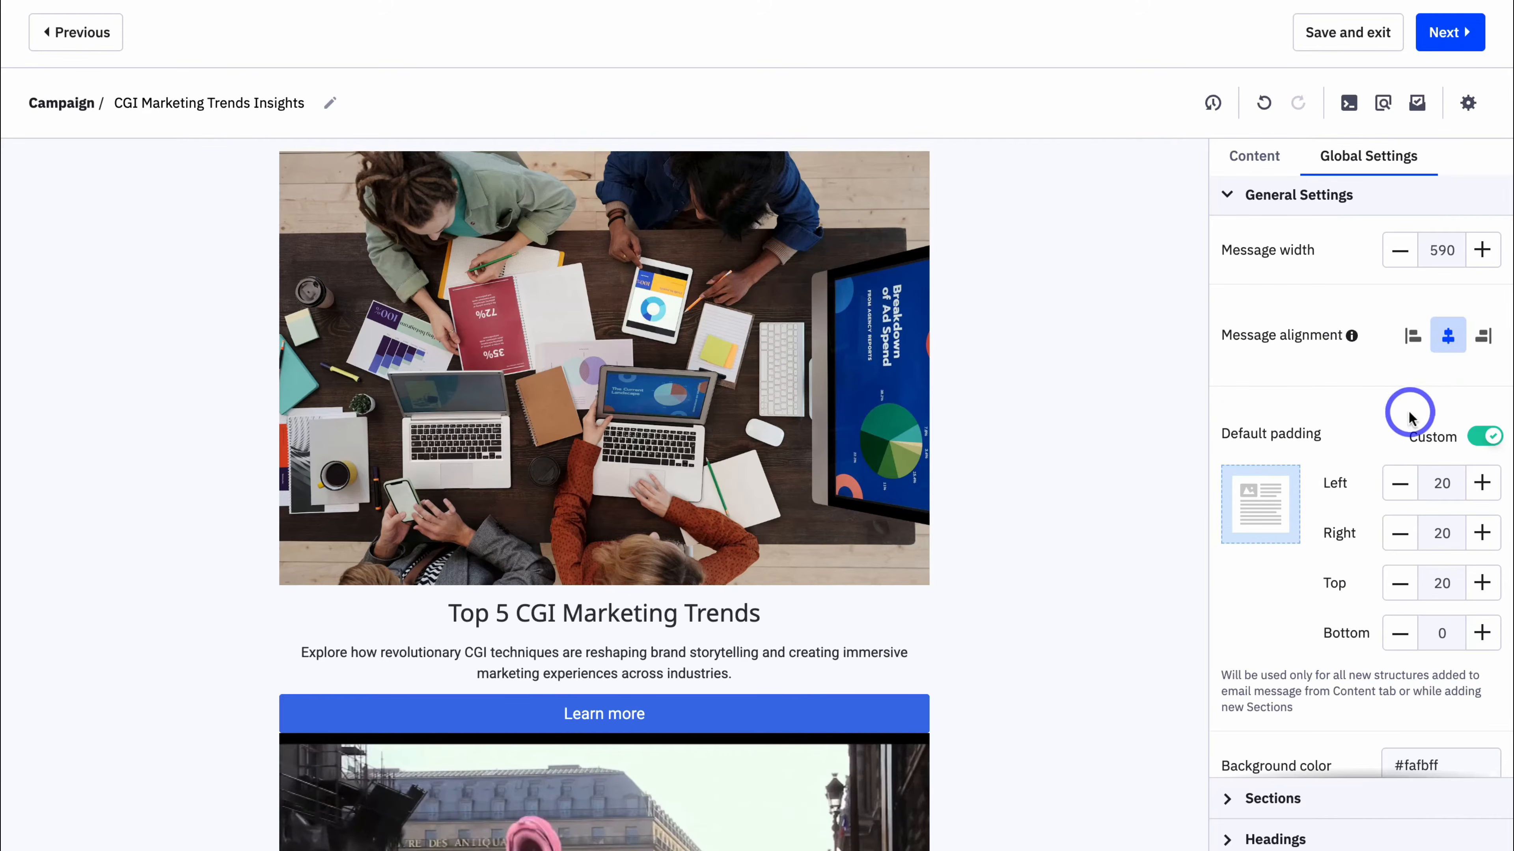
scroll(1409, 406, "down", 5)
scroll(1410, 413, "down", 2)
scroll(1394, 369, "up", 10)
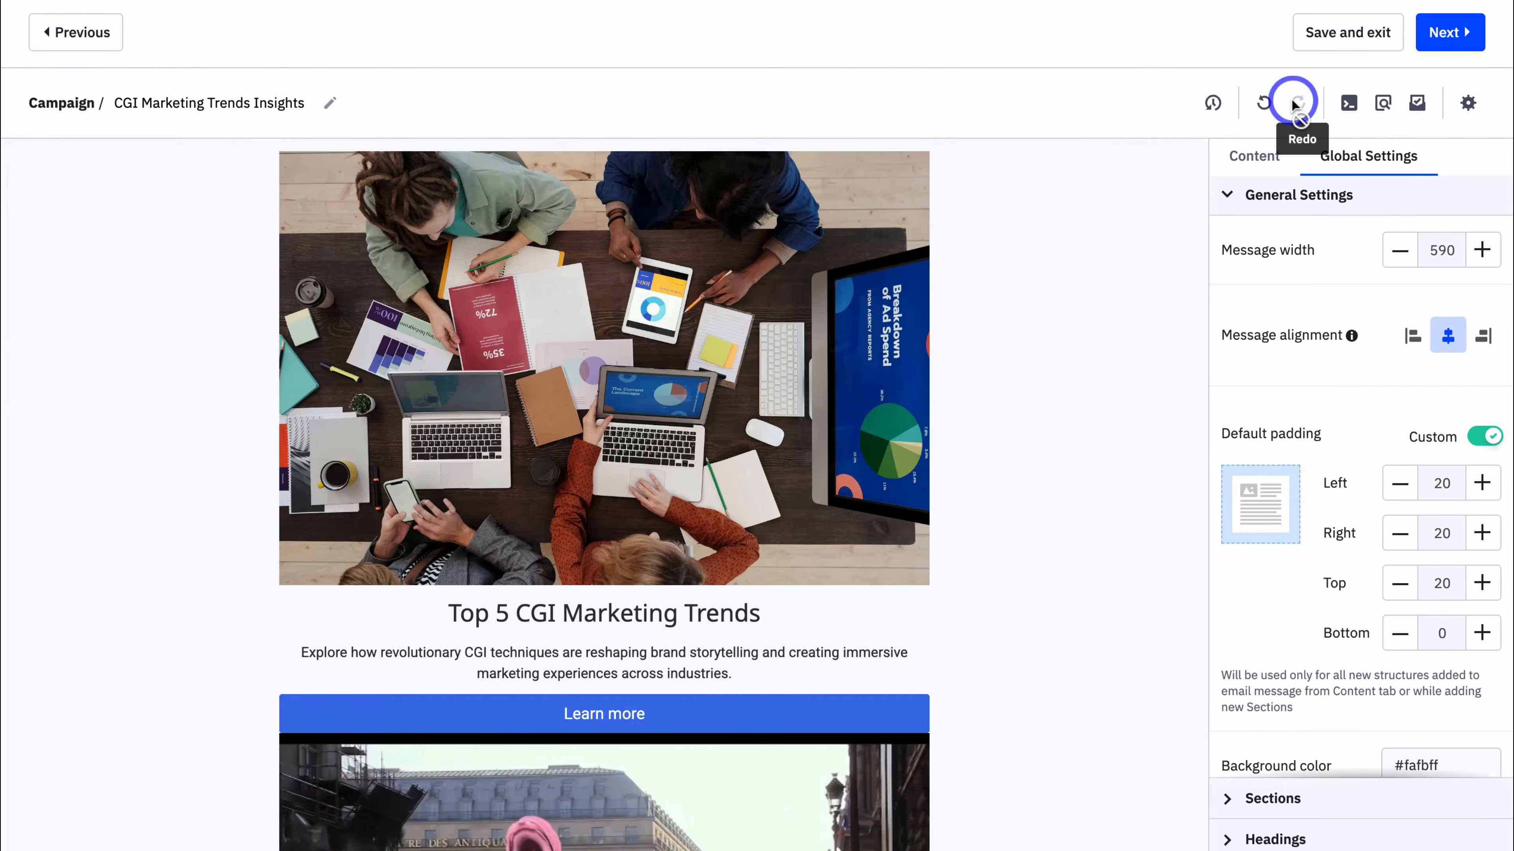
Look at the email's HTML code, check its desktop and mobile previews, and return to the designer.
left_click(1347, 102)
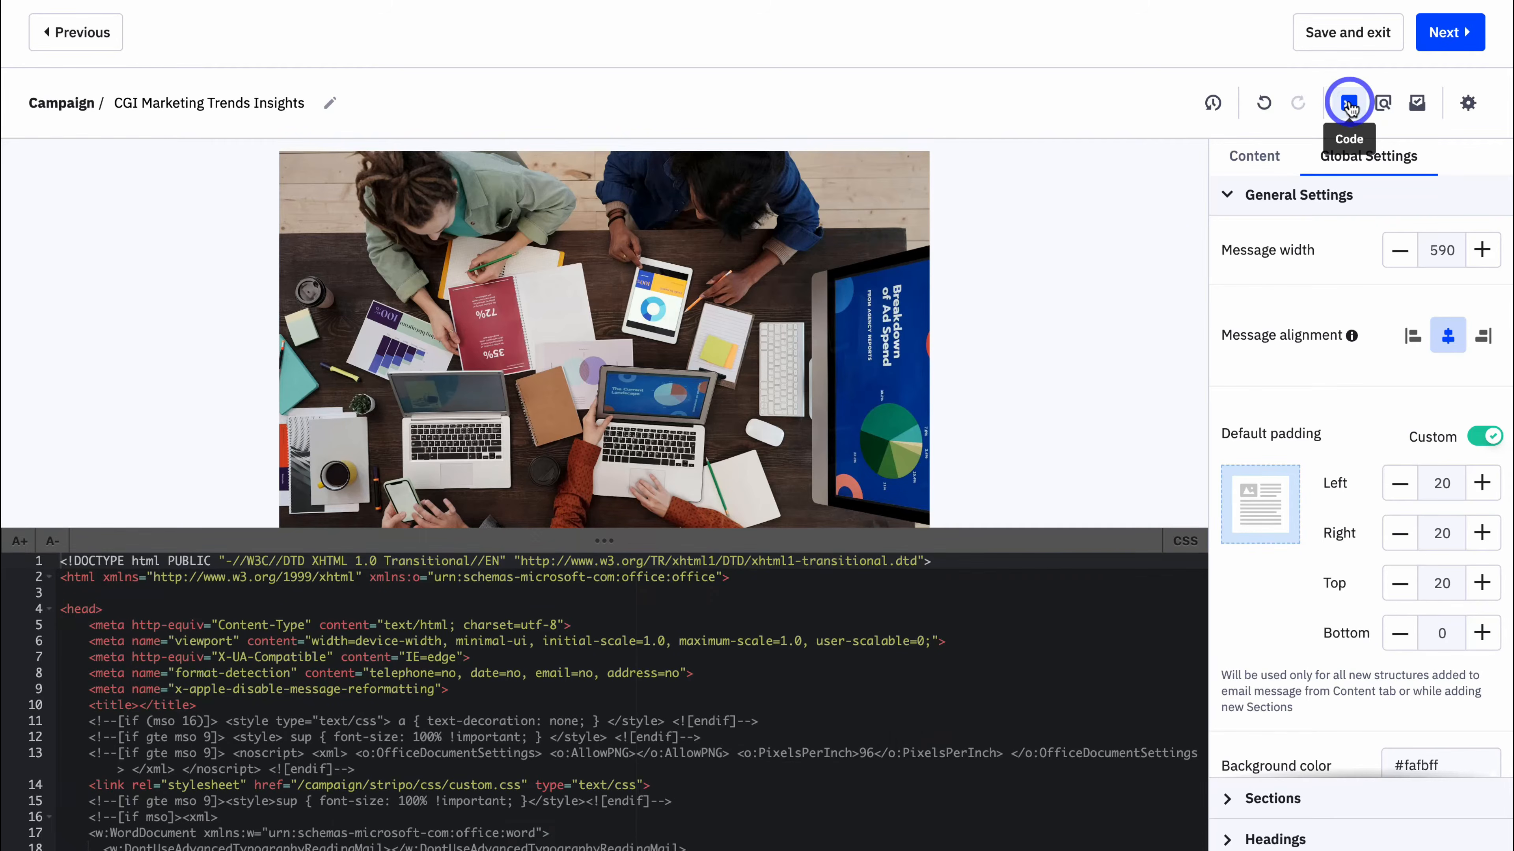
left_click(1347, 102)
left_click(1382, 103)
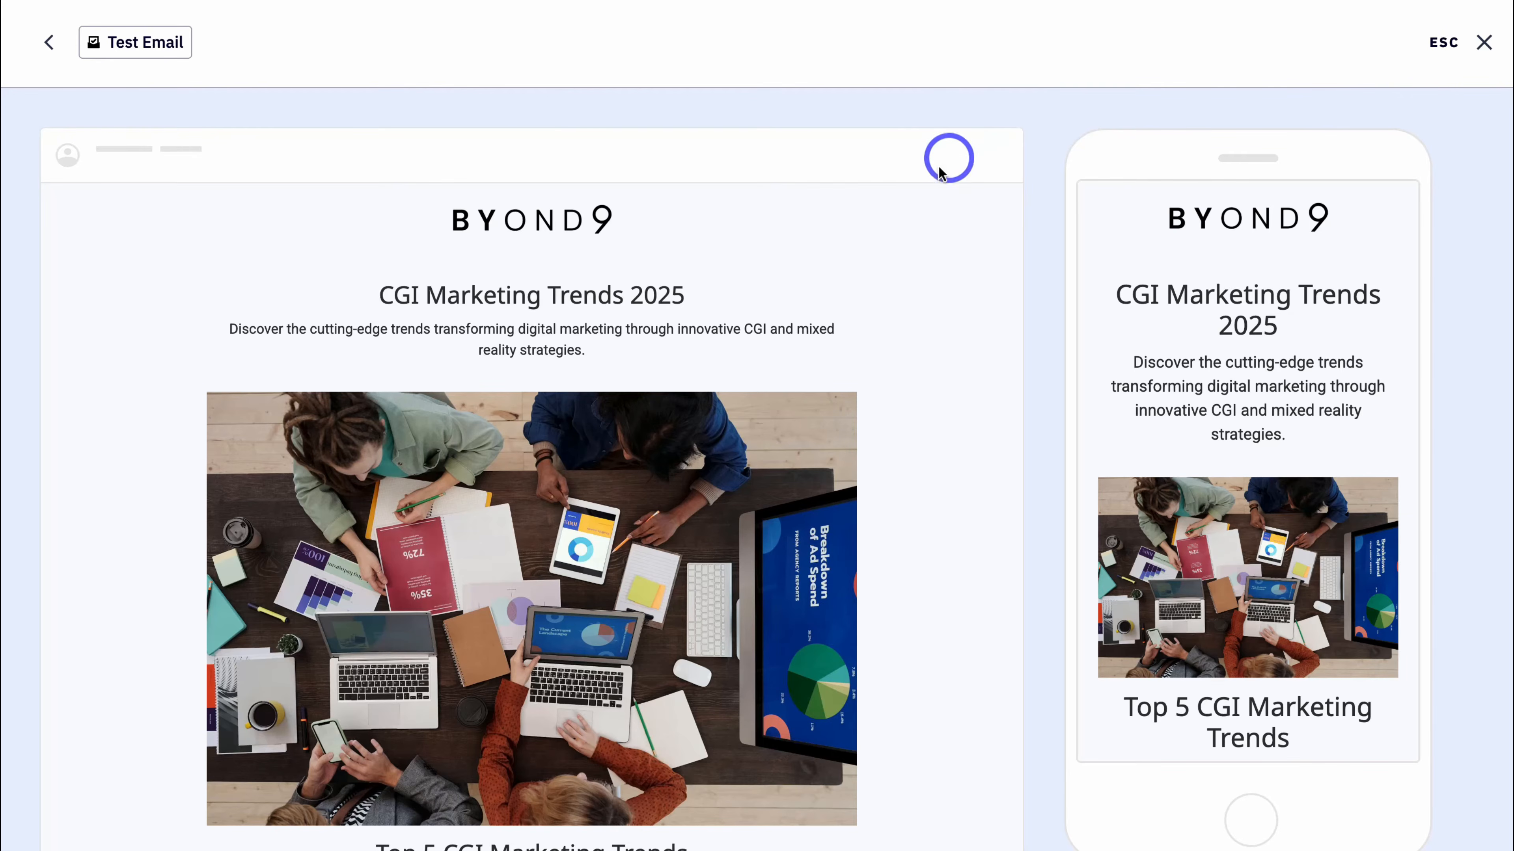
scroll(925, 277, "down", 12)
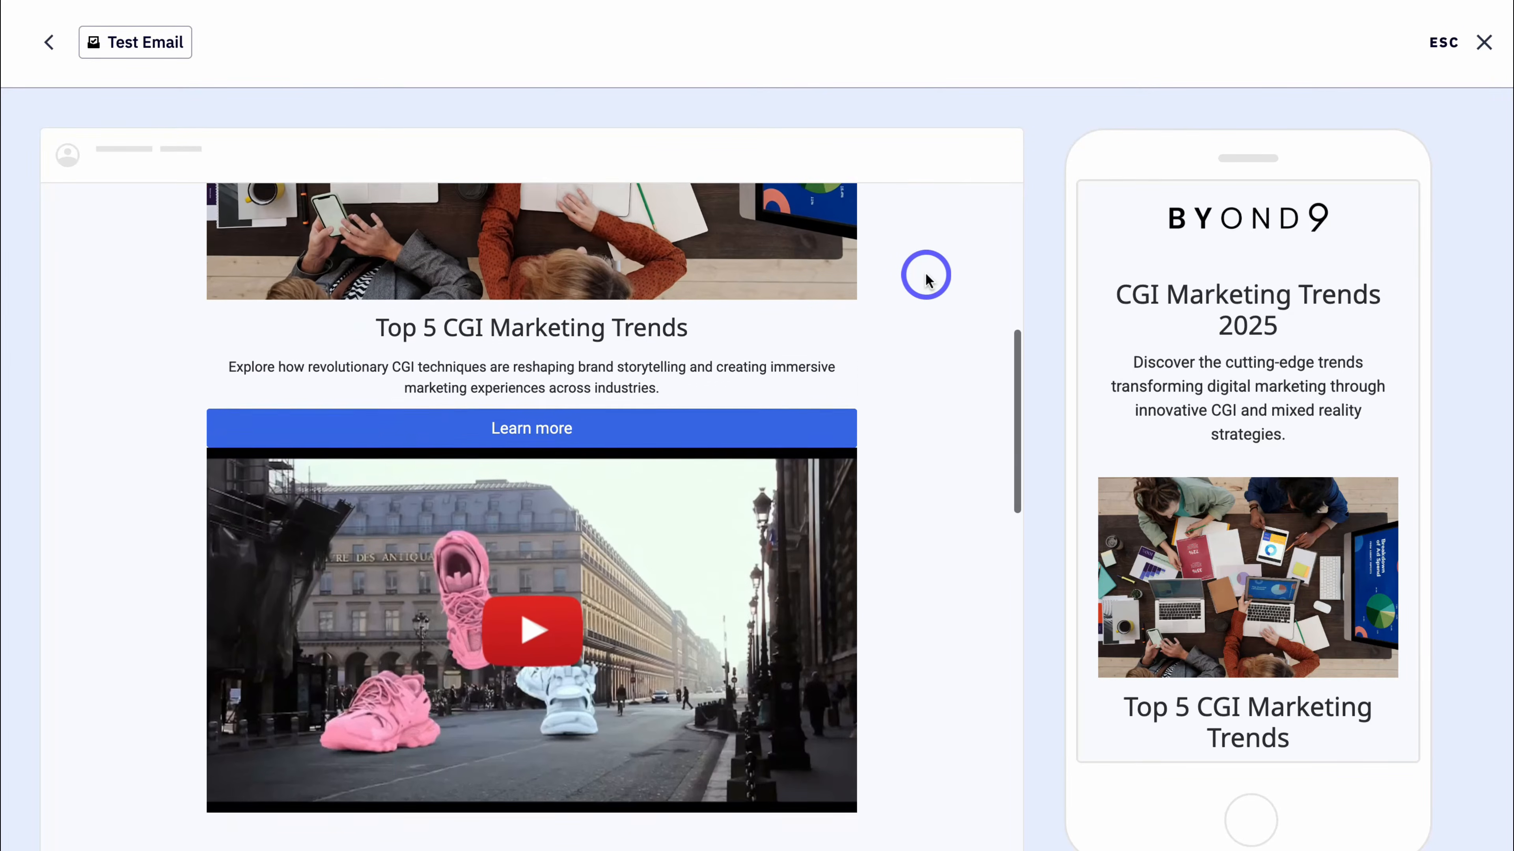
scroll(925, 278, "up", 5)
scroll(1086, 283, "down", 10)
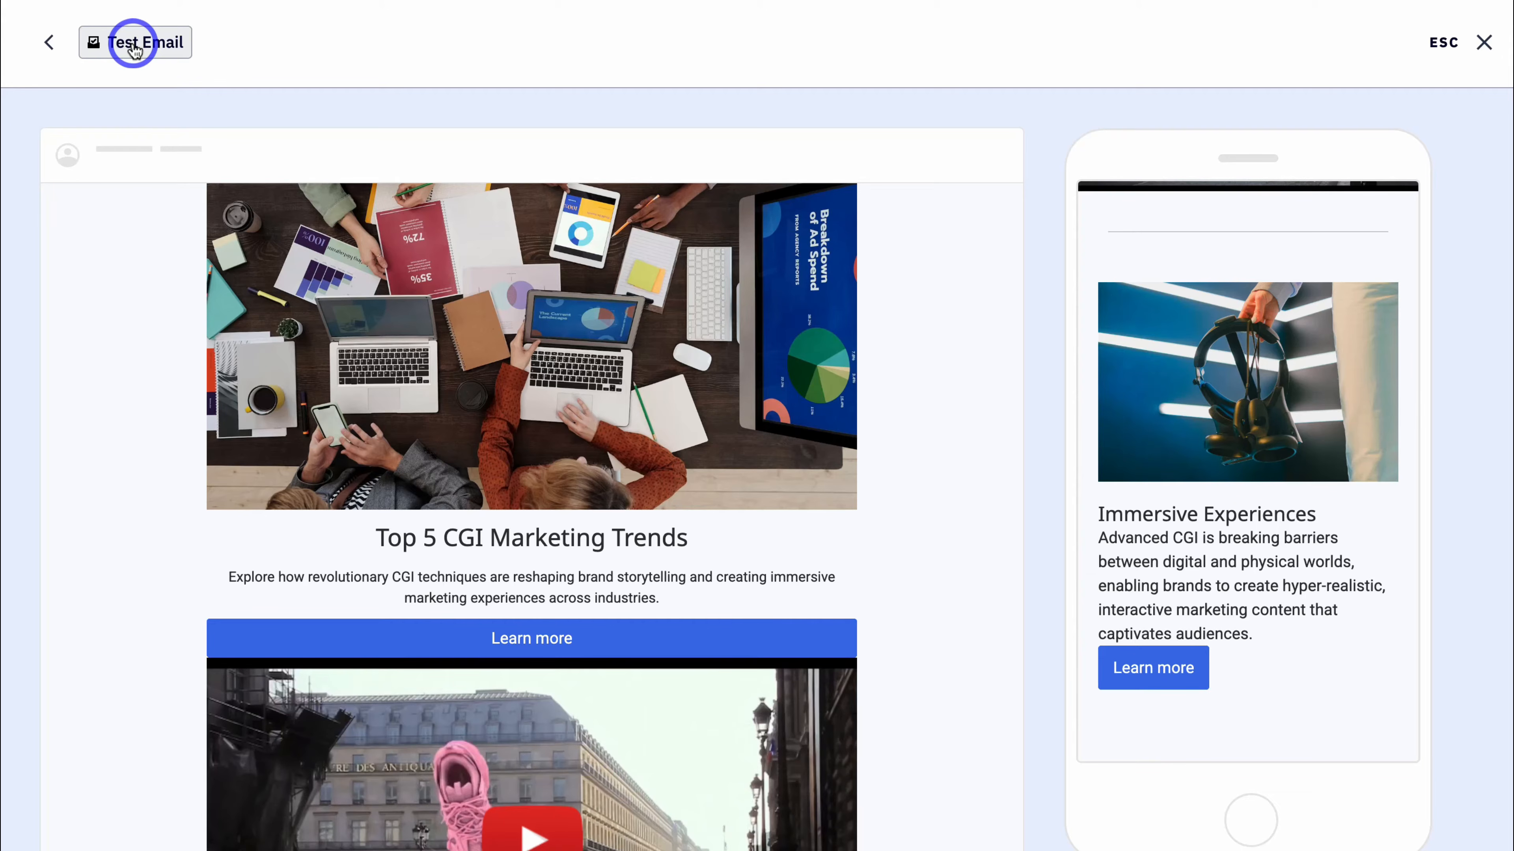
left_click(49, 42)
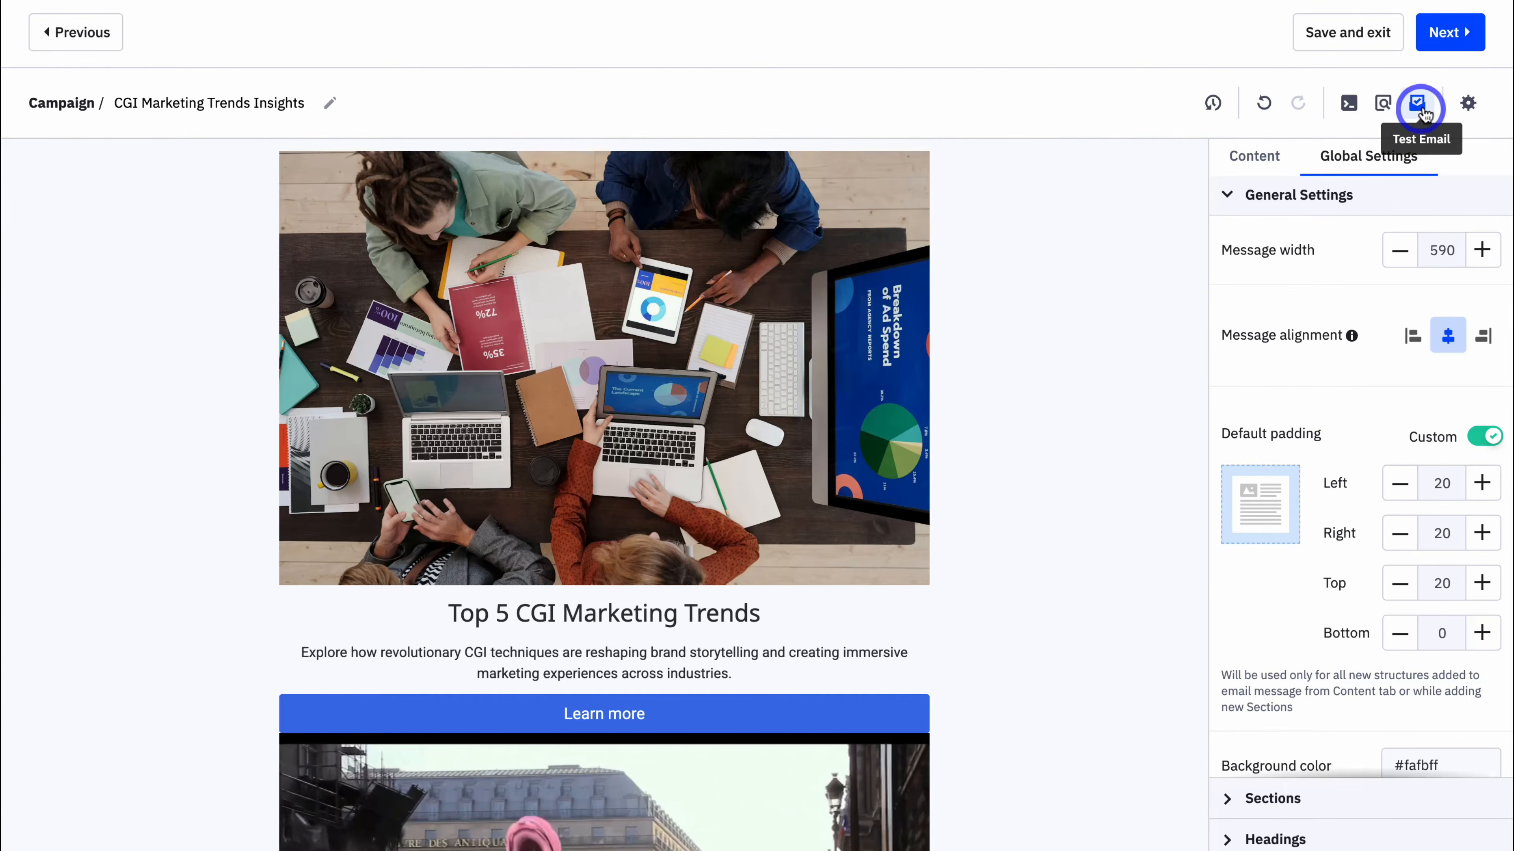
Review the campaign settings, including subject, preheader, sender details, test sending and spam check, and close them.
left_click(1466, 104)
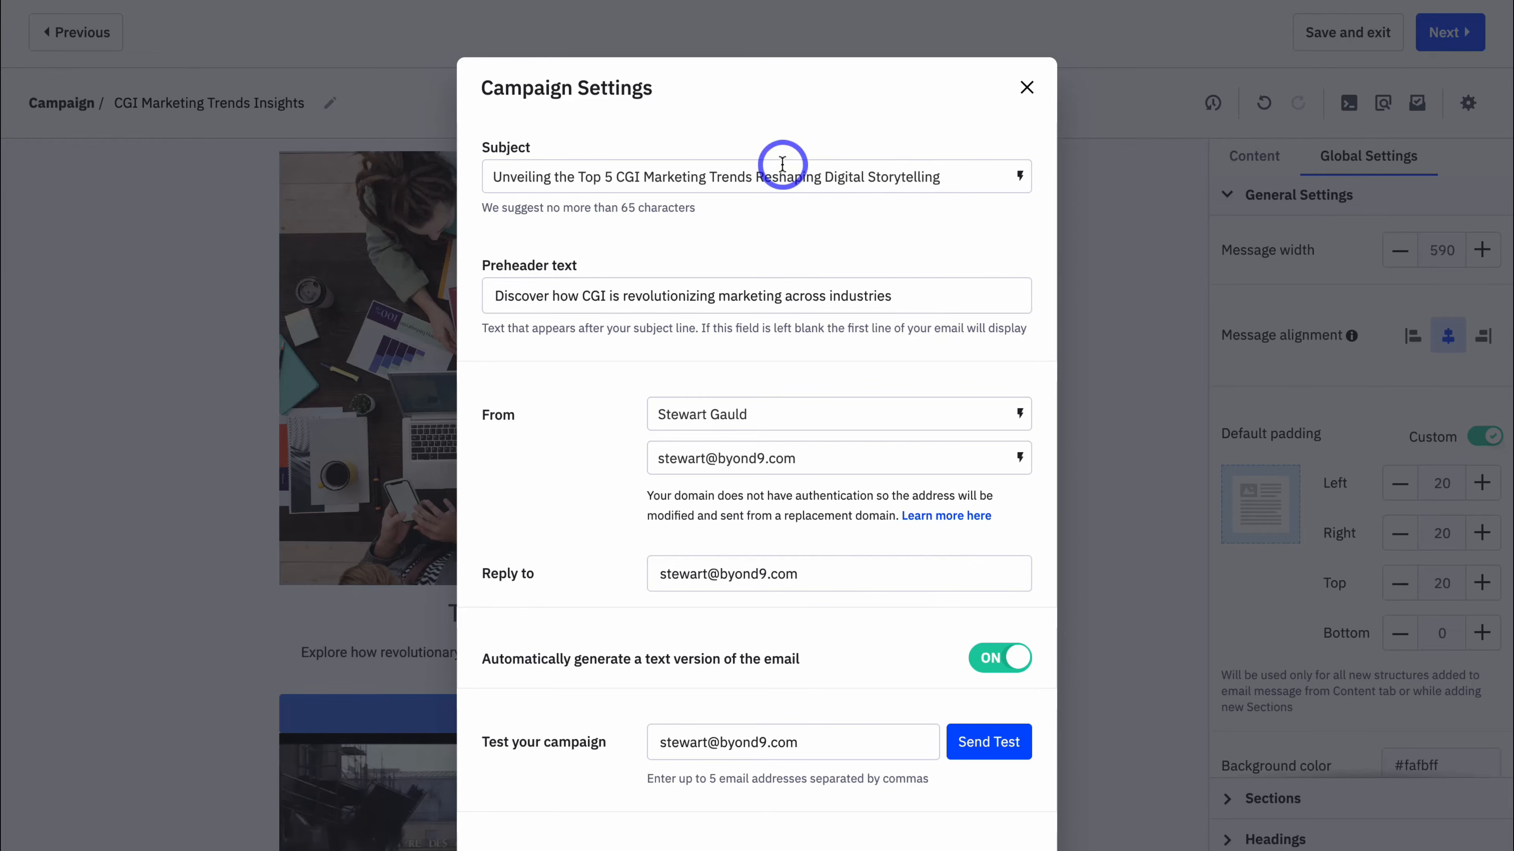
scroll(903, 281, "down", 2)
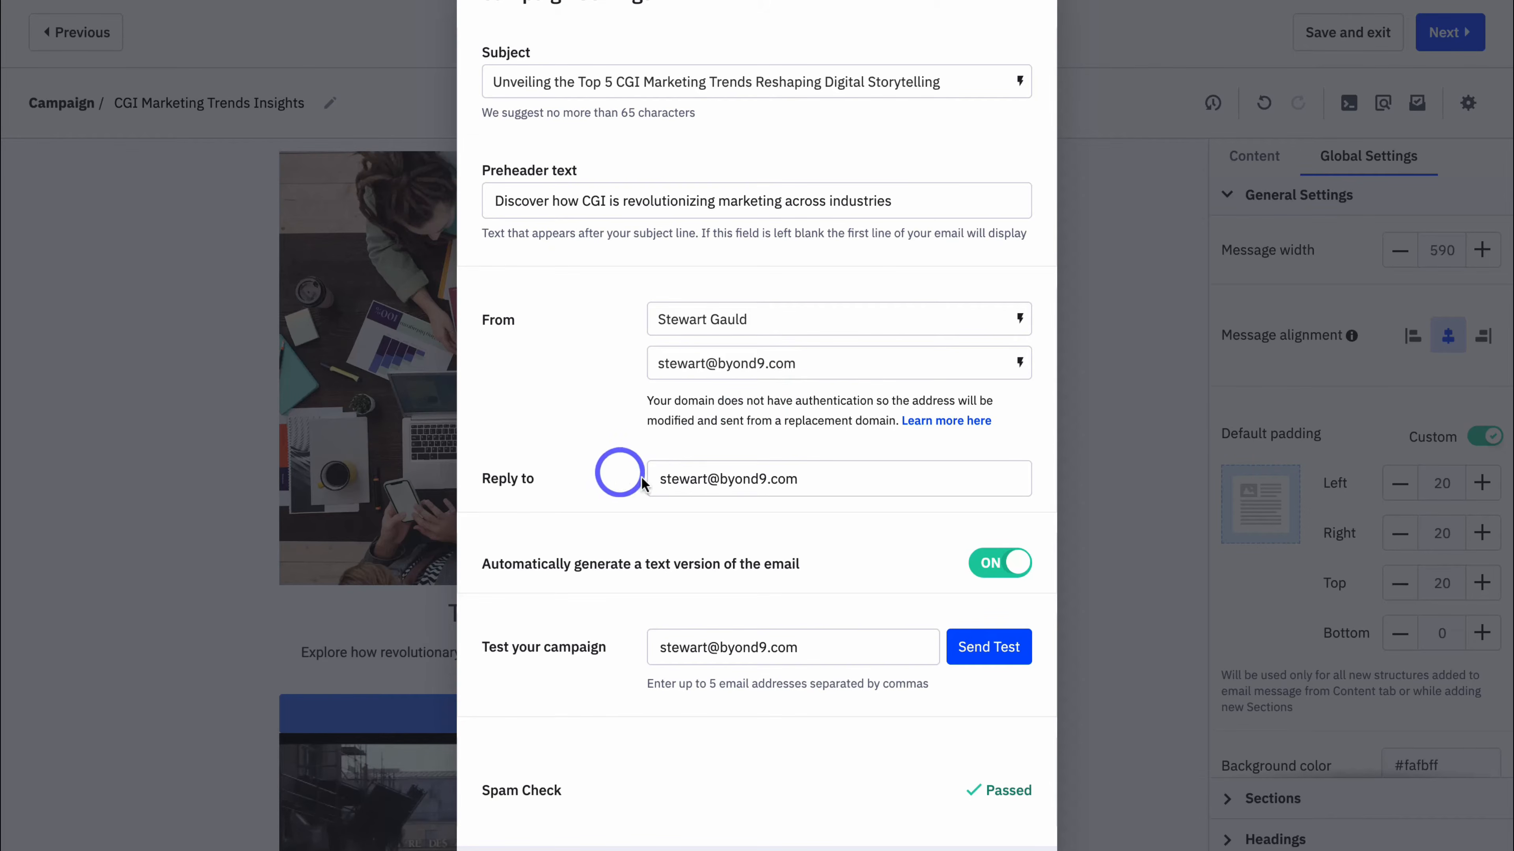
scroll(679, 592, "down", 2)
left_click(1003, 798)
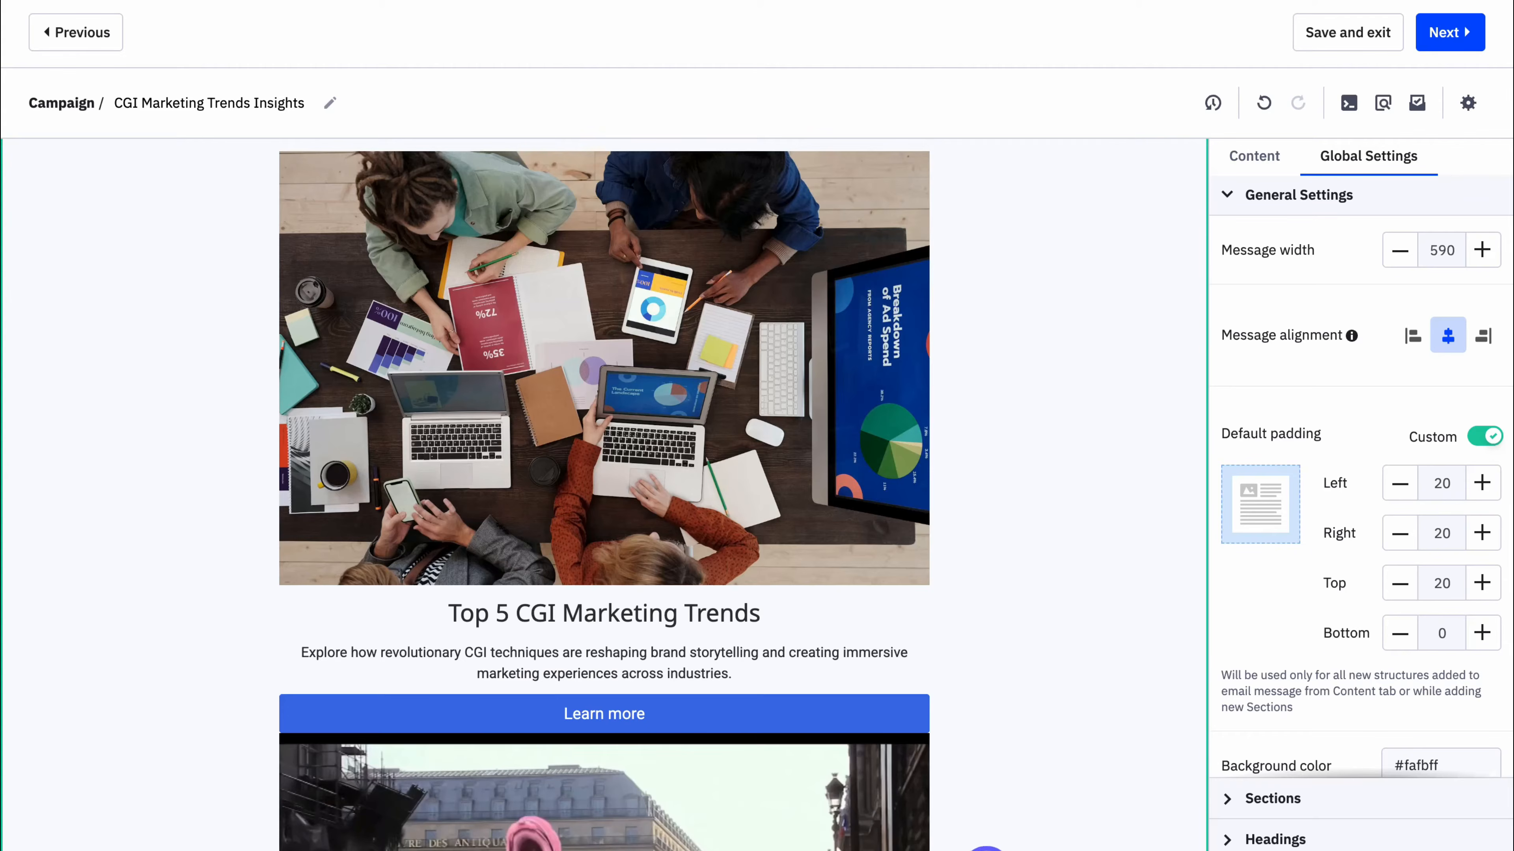
Proceed to the campaign's sending page and choose Master Contact List as the subscribed recipient list.
left_click(1454, 34)
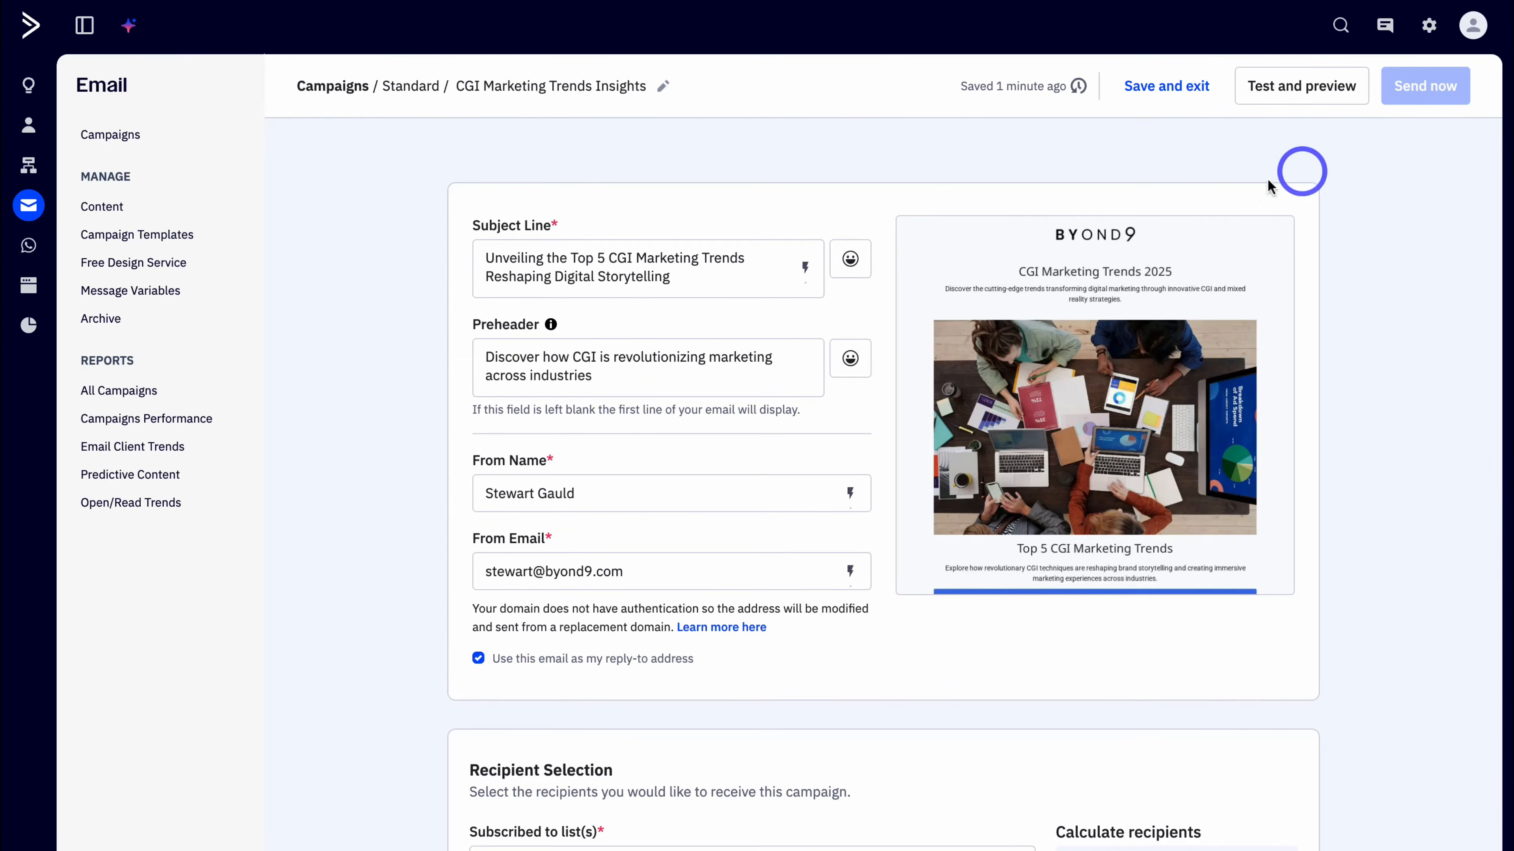
scroll(798, 499, "down", 6)
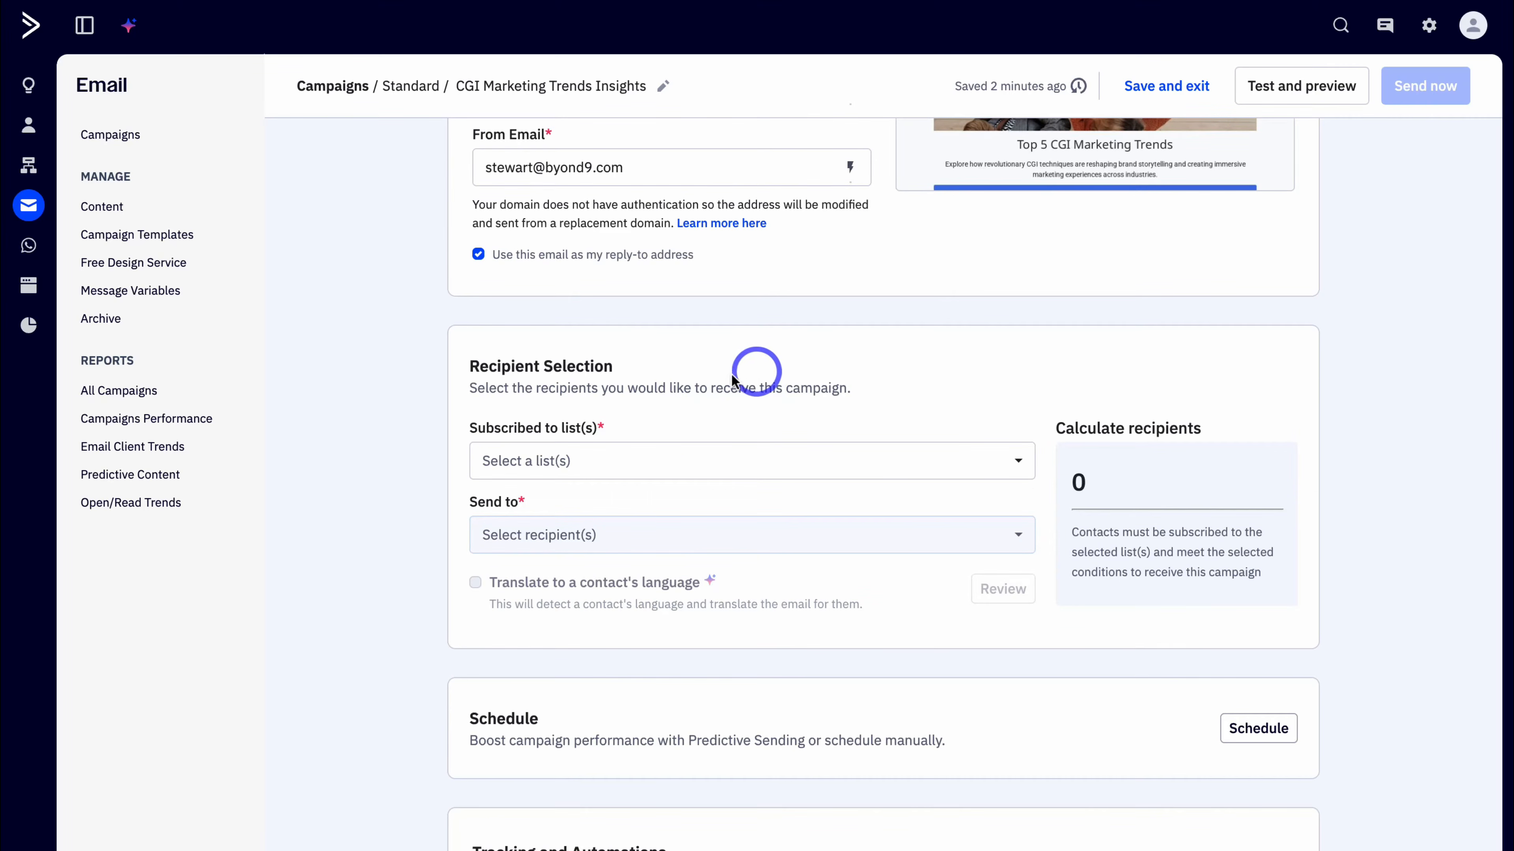
left_click(746, 459)
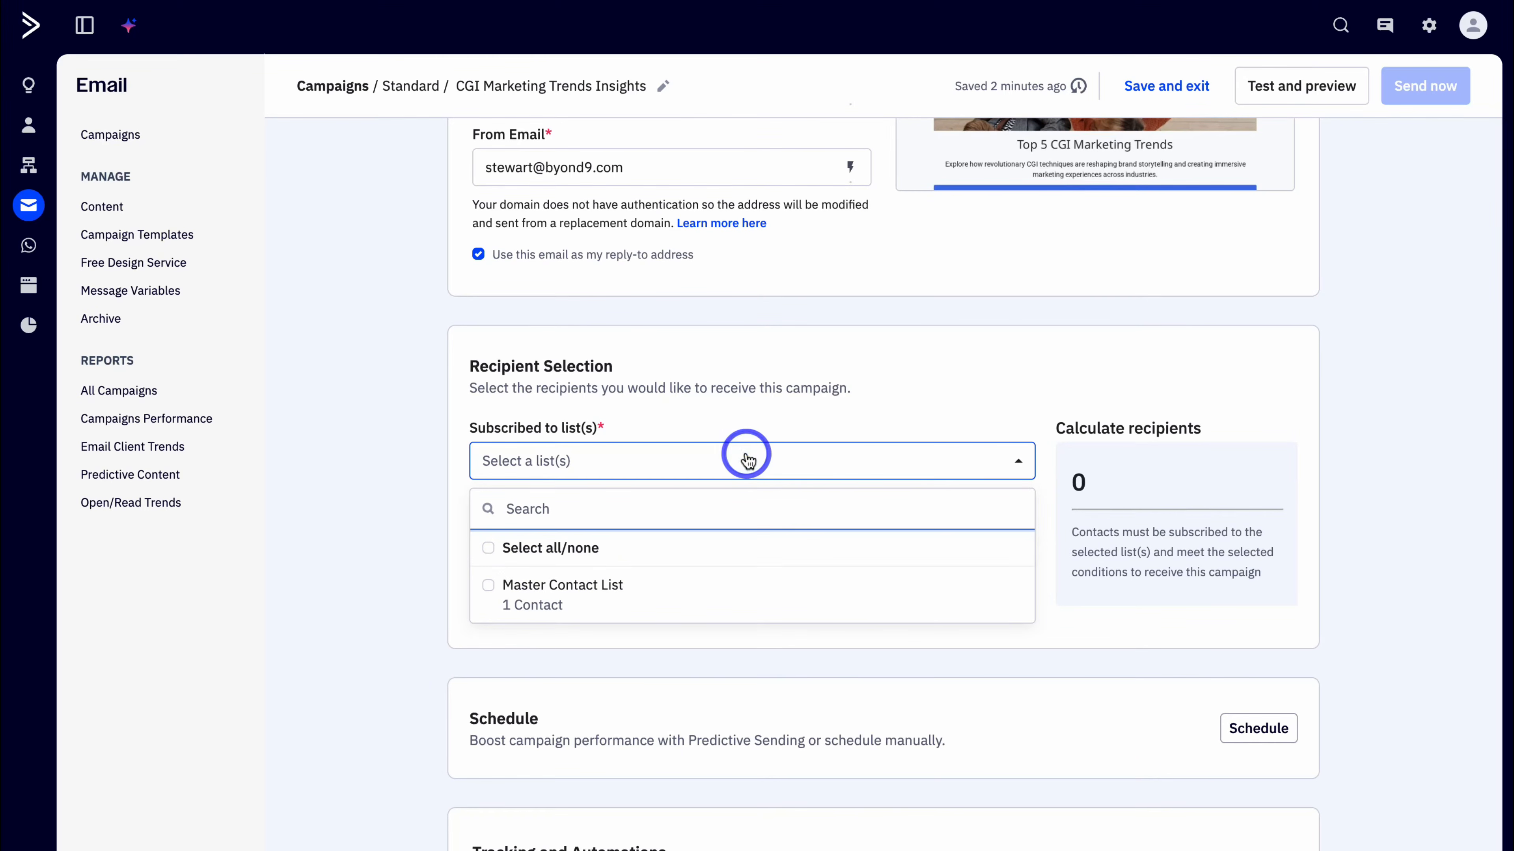
left_click(506, 584)
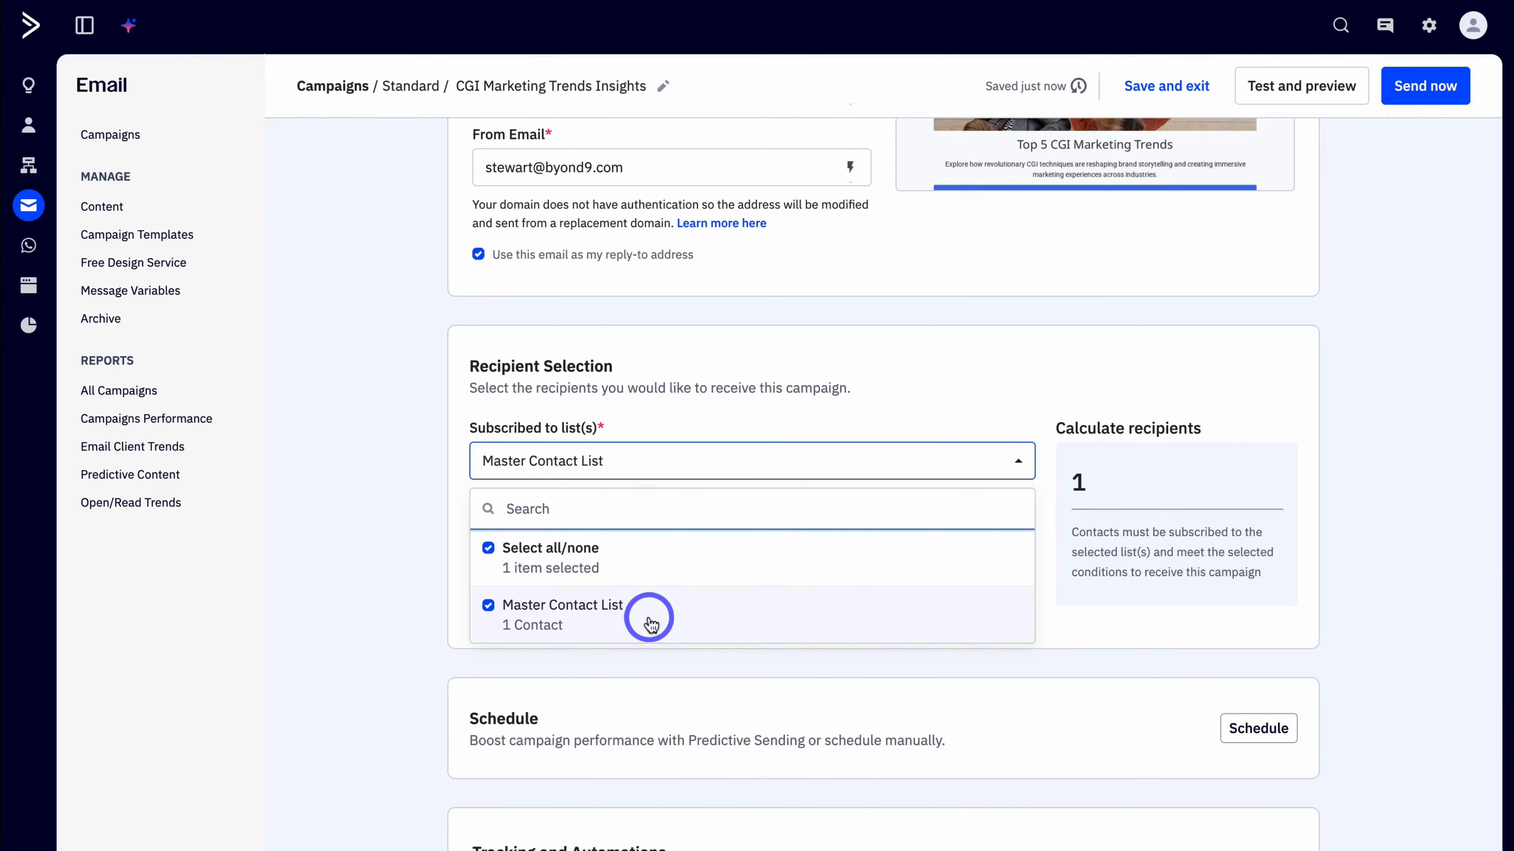
left_click(920, 410)
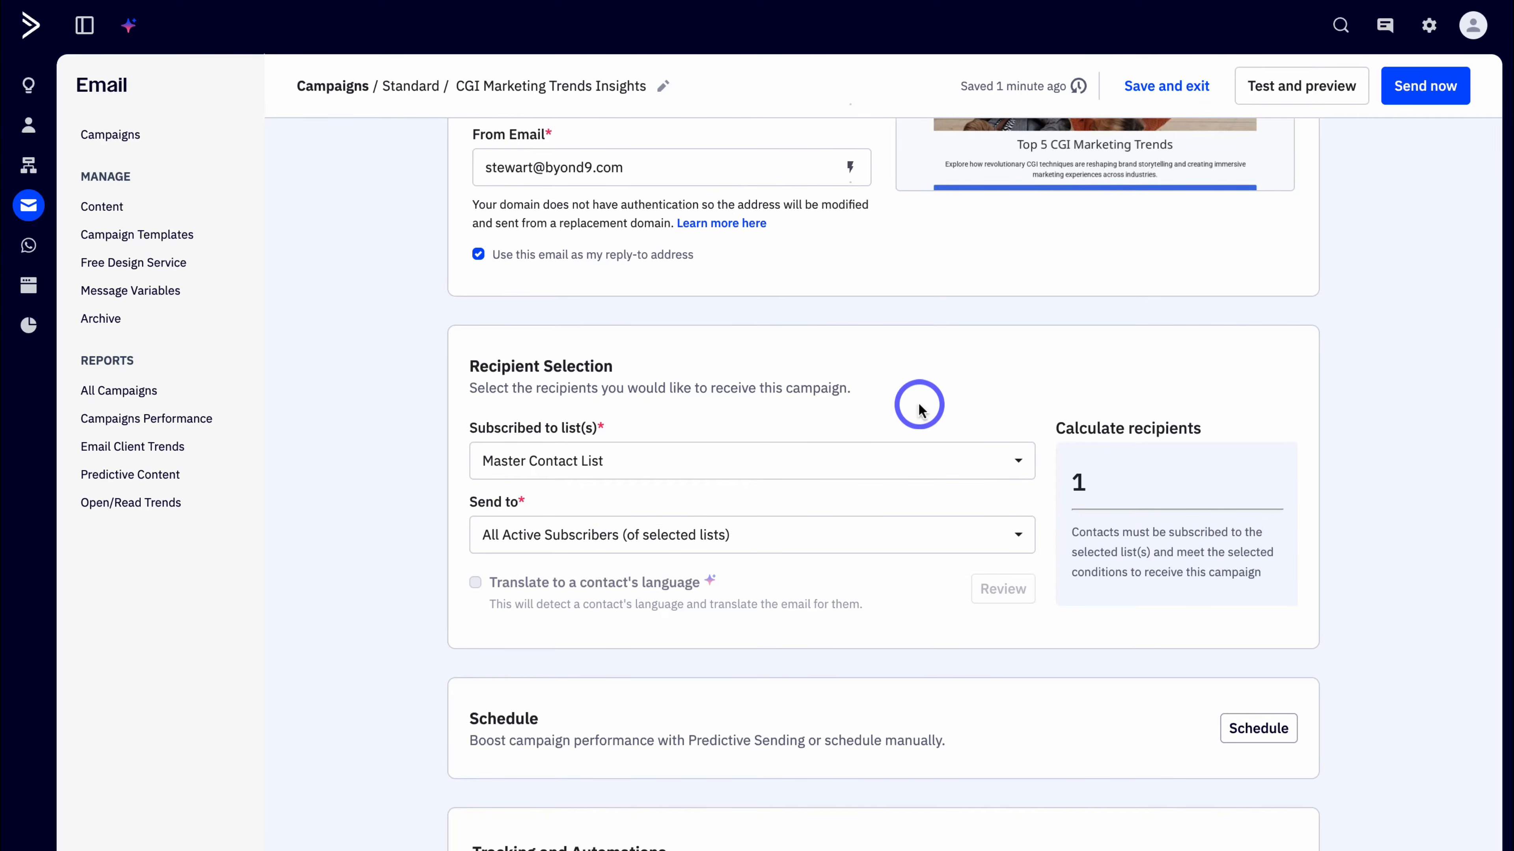
Look at the campaign's Send to options, then its scheduling and tracking settings.
left_click(834, 535)
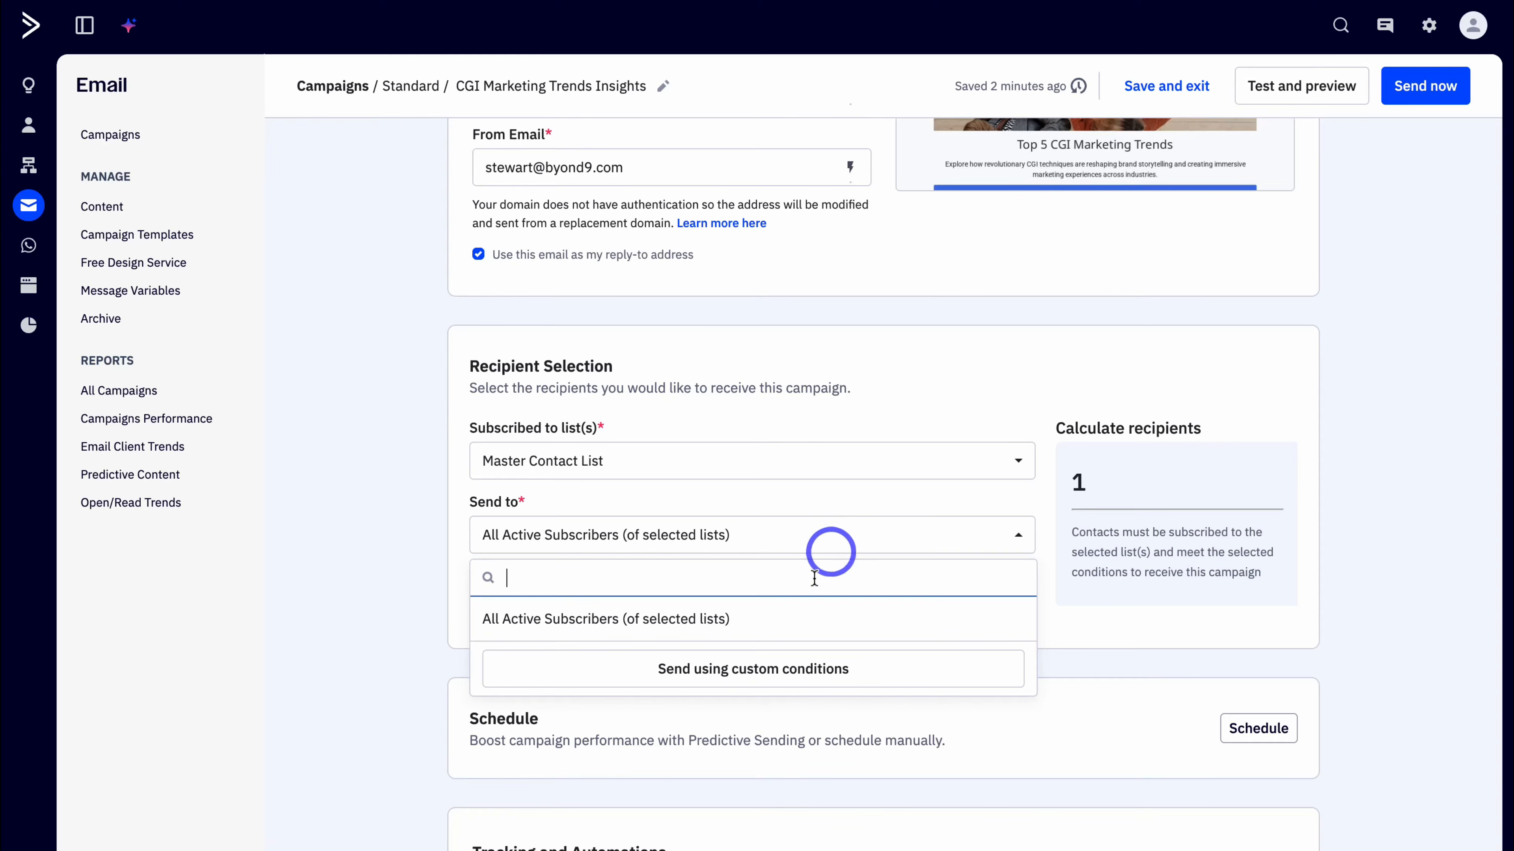
left_click(924, 398)
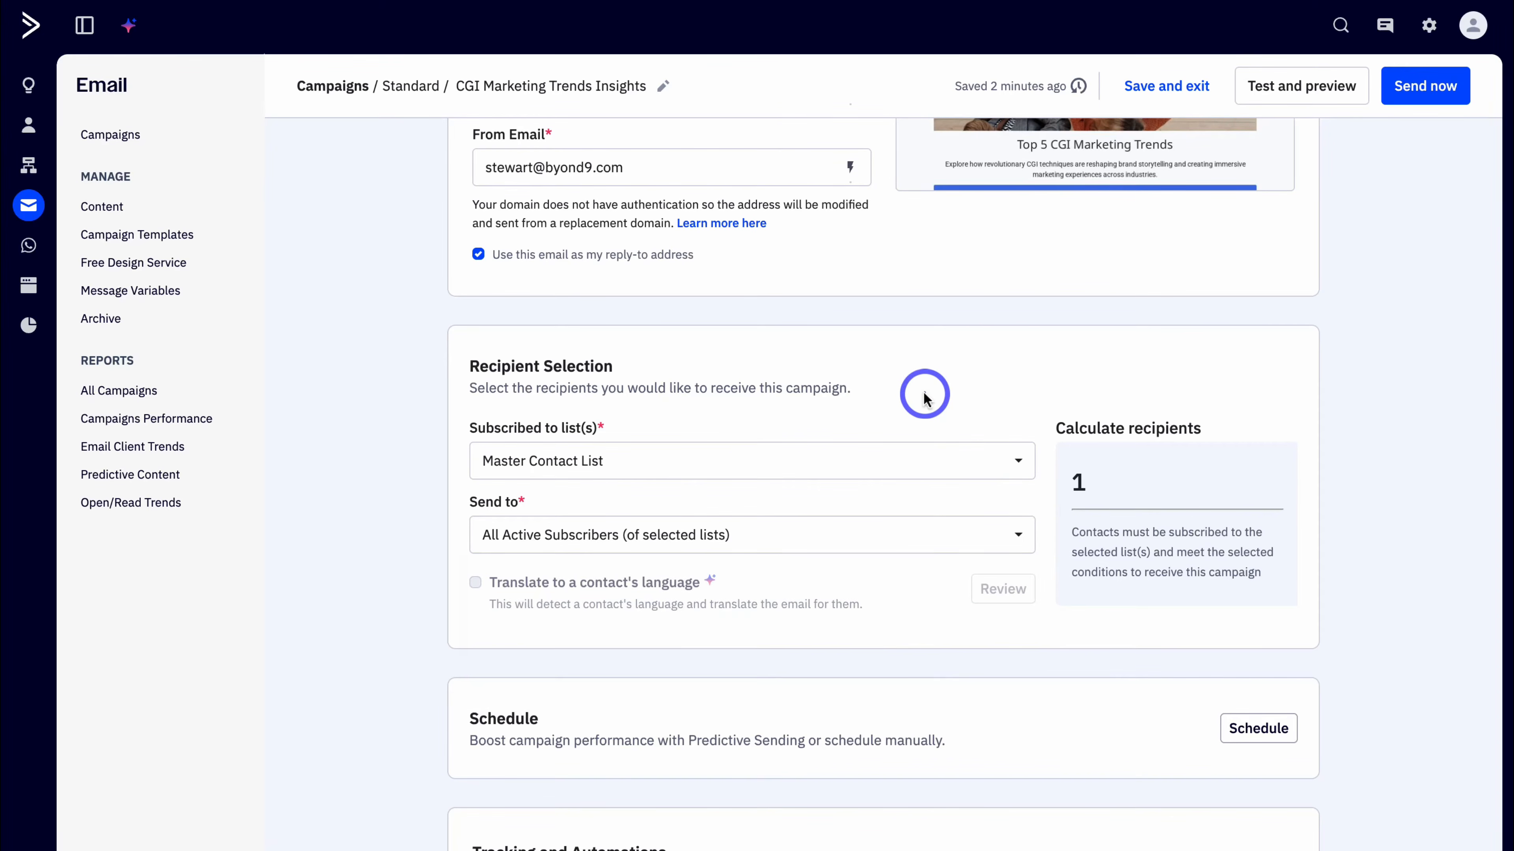
scroll(924, 398, "down", 4)
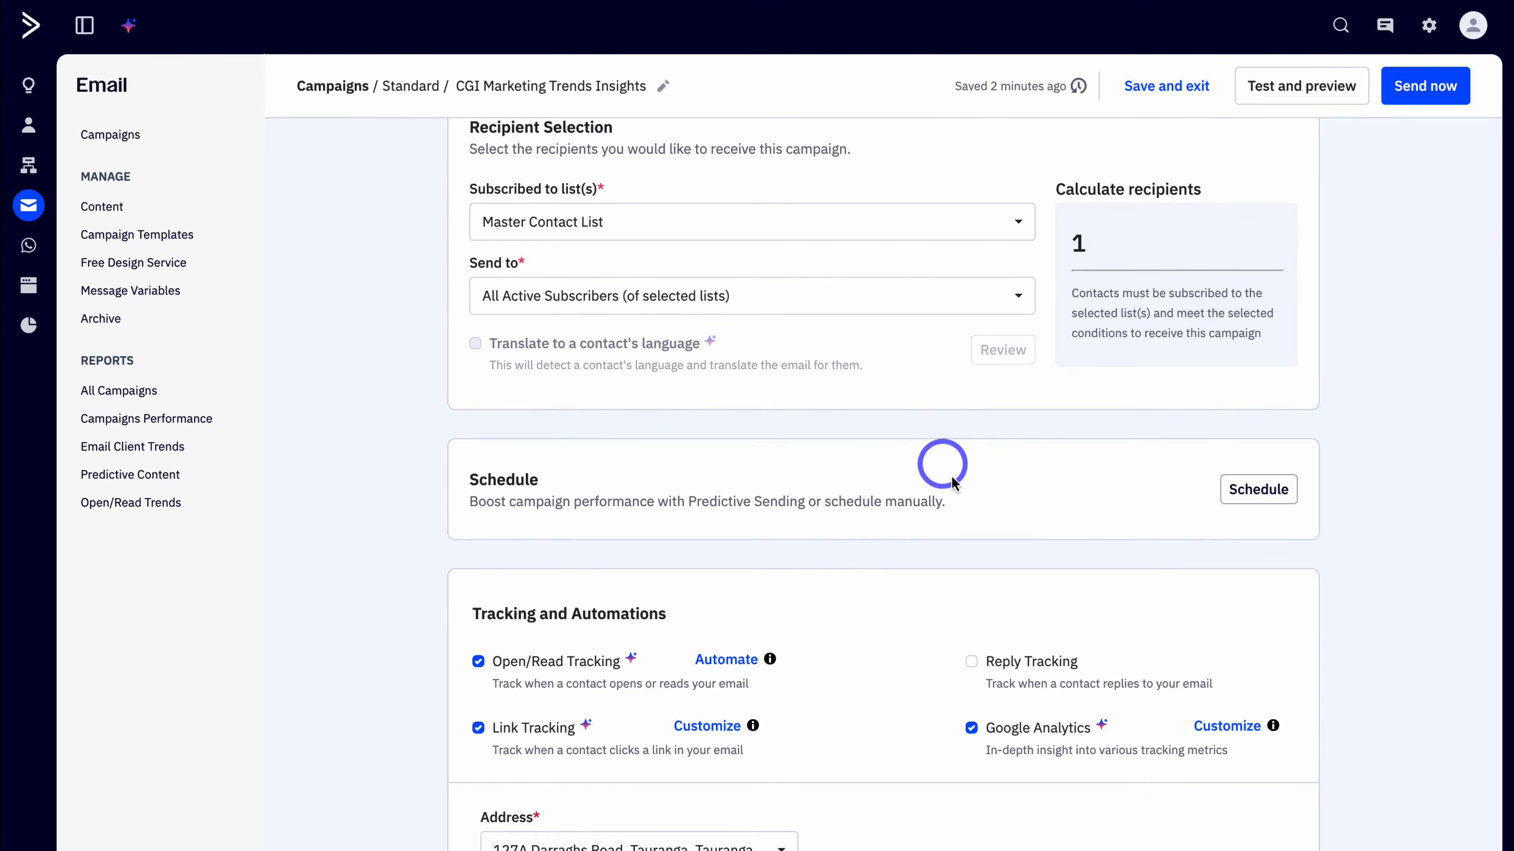
scroll(1040, 486, "down", 2)
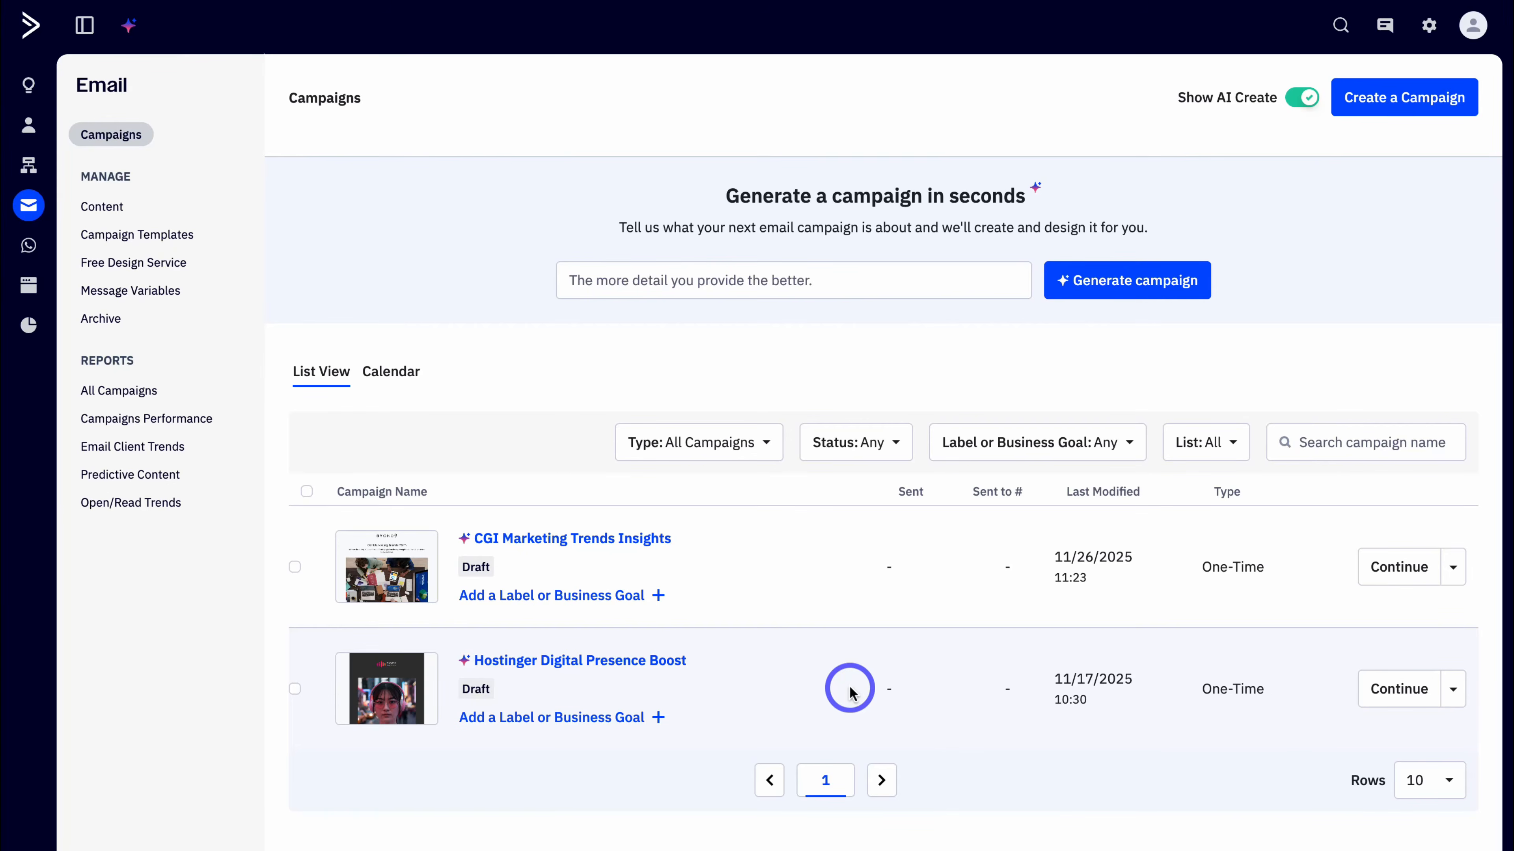
Start a new contact list named "Weekly Newsletter" with the description "This list is for managing our weekly newsletter subscribers.".
left_click(29, 127)
left_click(92, 162)
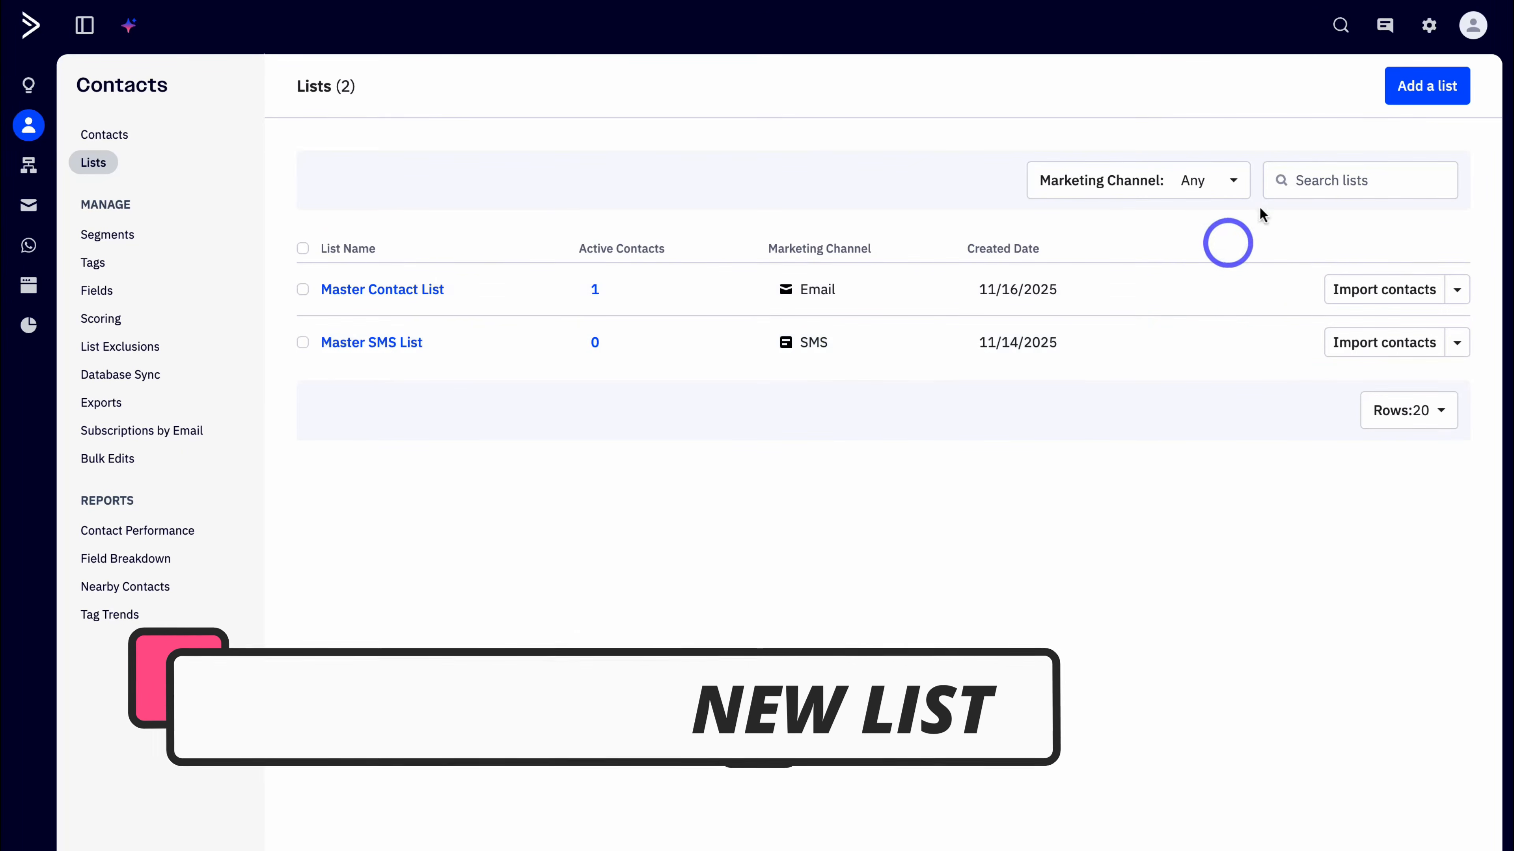
left_click(1423, 95)
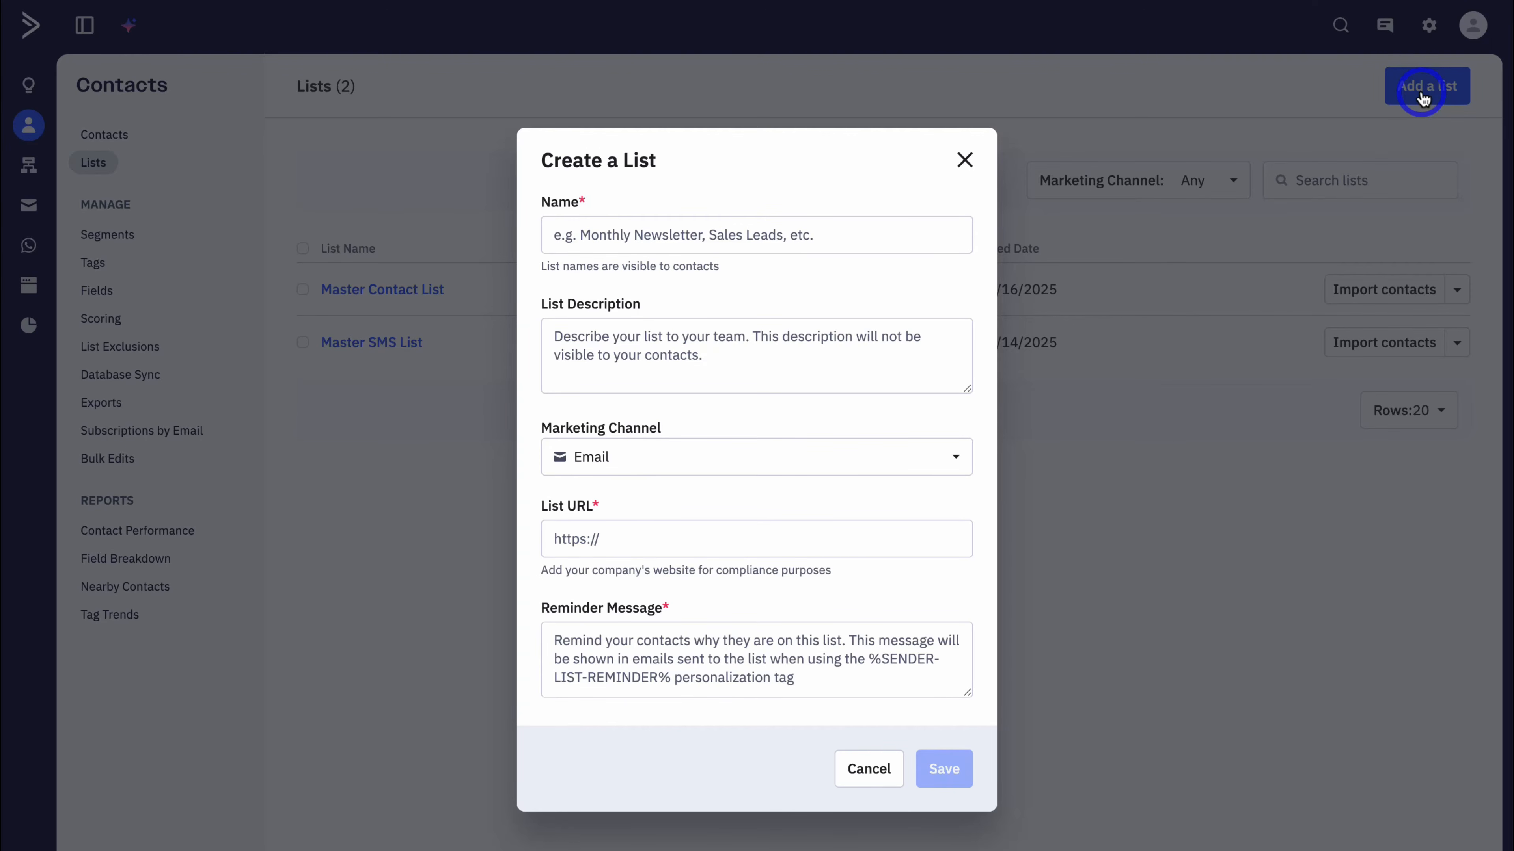
left_click(676, 232)
type("Weekly Newsletter")
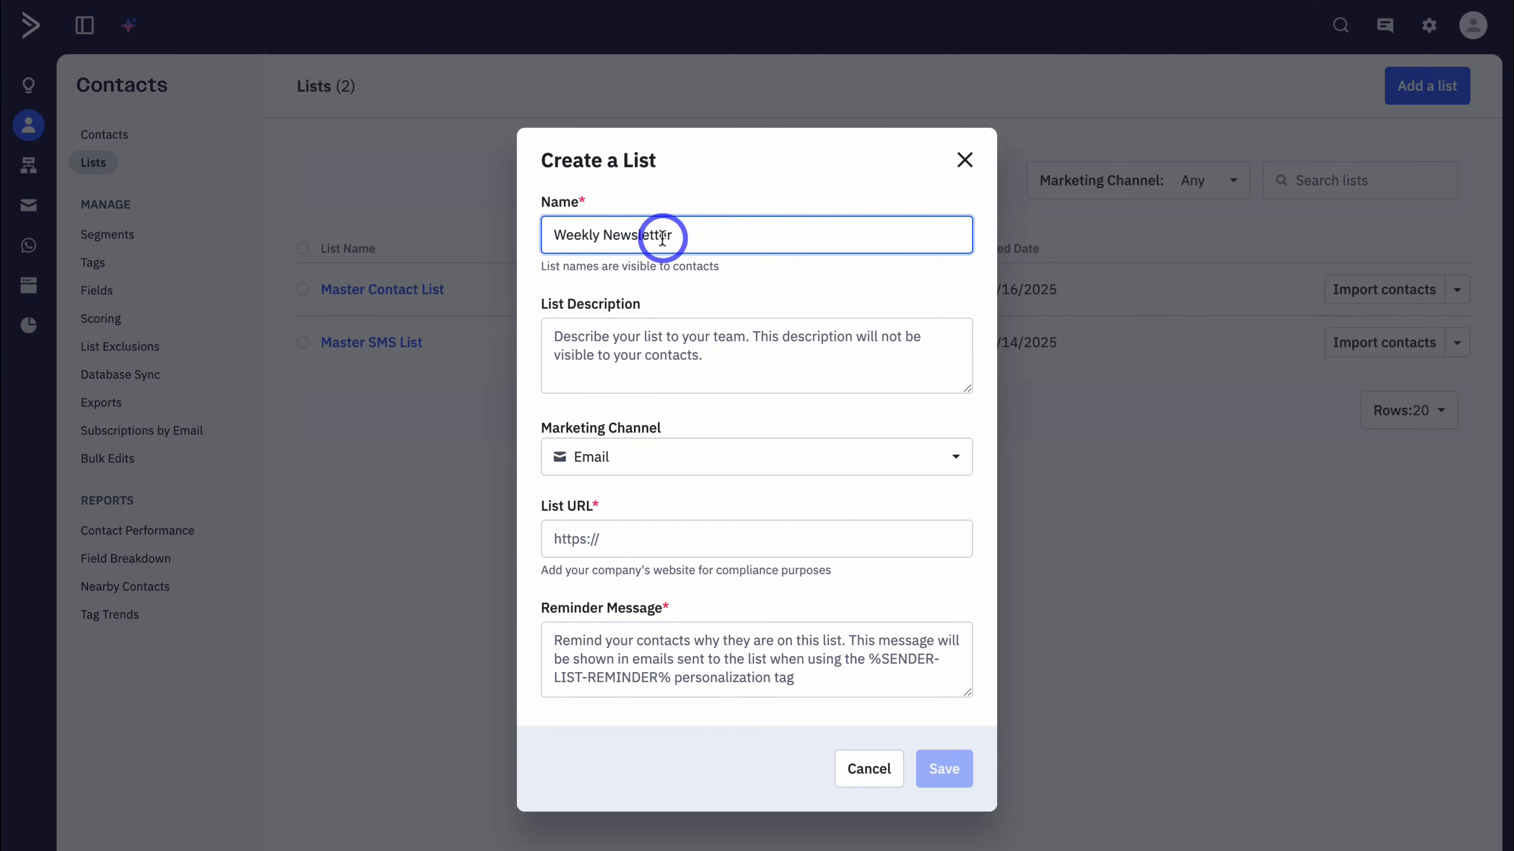
left_click(632, 348)
type("This list is for managing our weekly newsletter subscribers.")
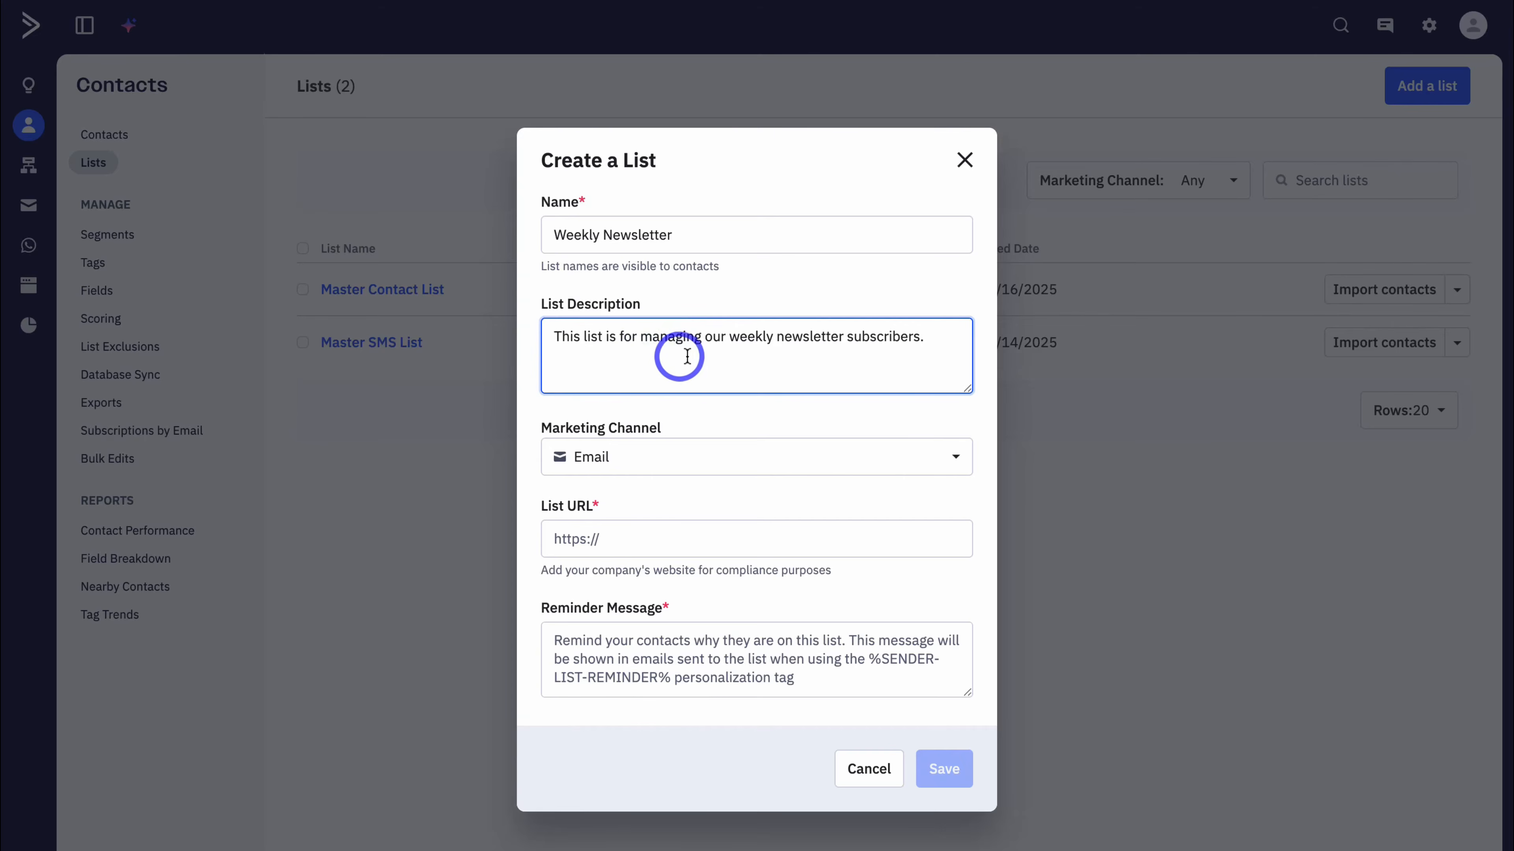
left_click(917, 455)
left_click(890, 500)
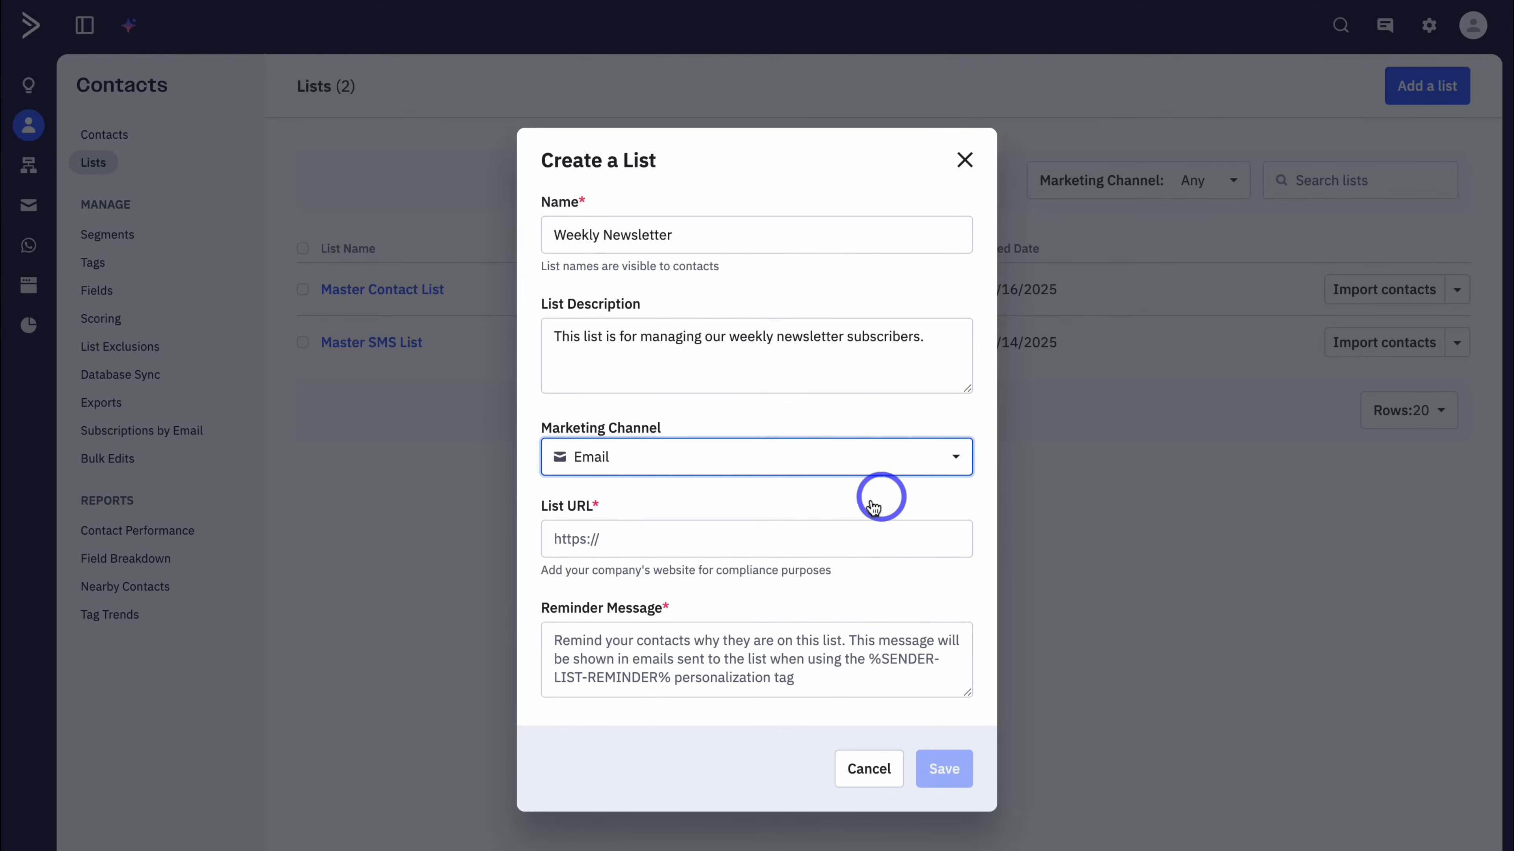
left_click(817, 535)
type("www.byond9.com/")
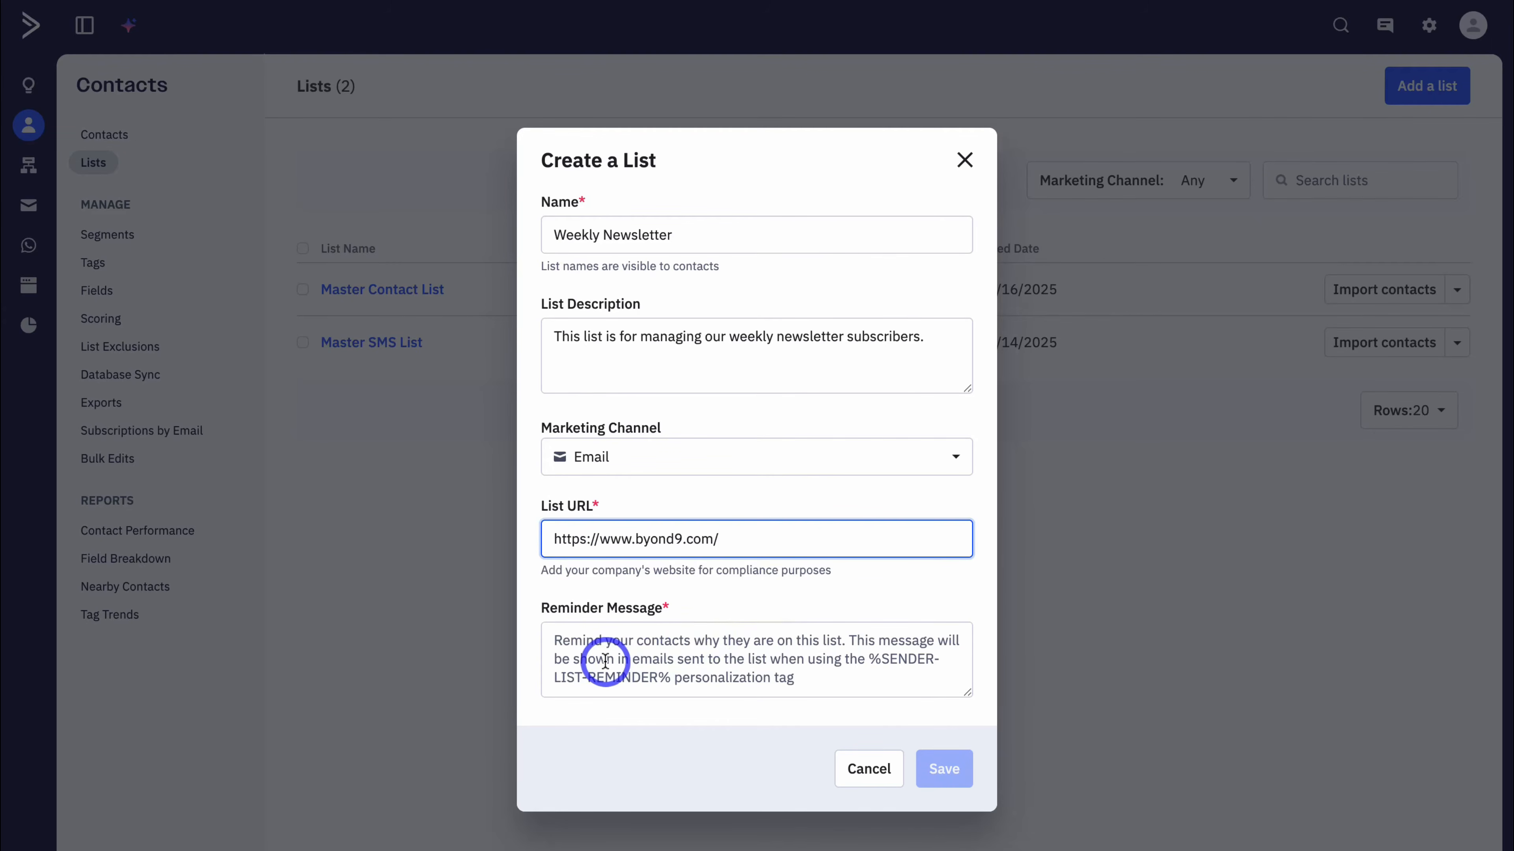
left_click(713, 654)
type("You have joined this list to receive weekly newsletters.")
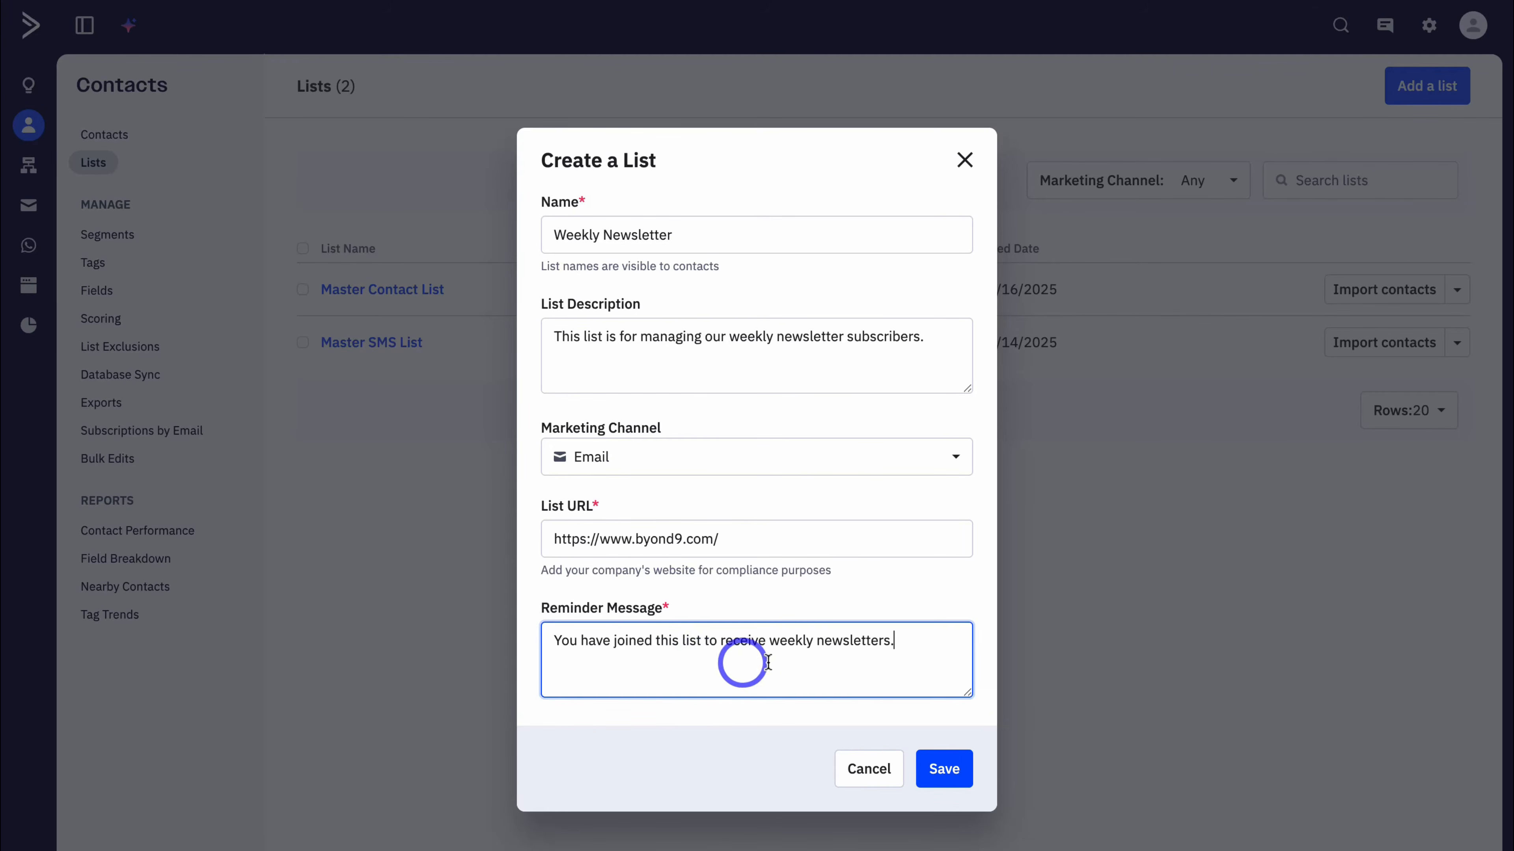
left_click(945, 770)
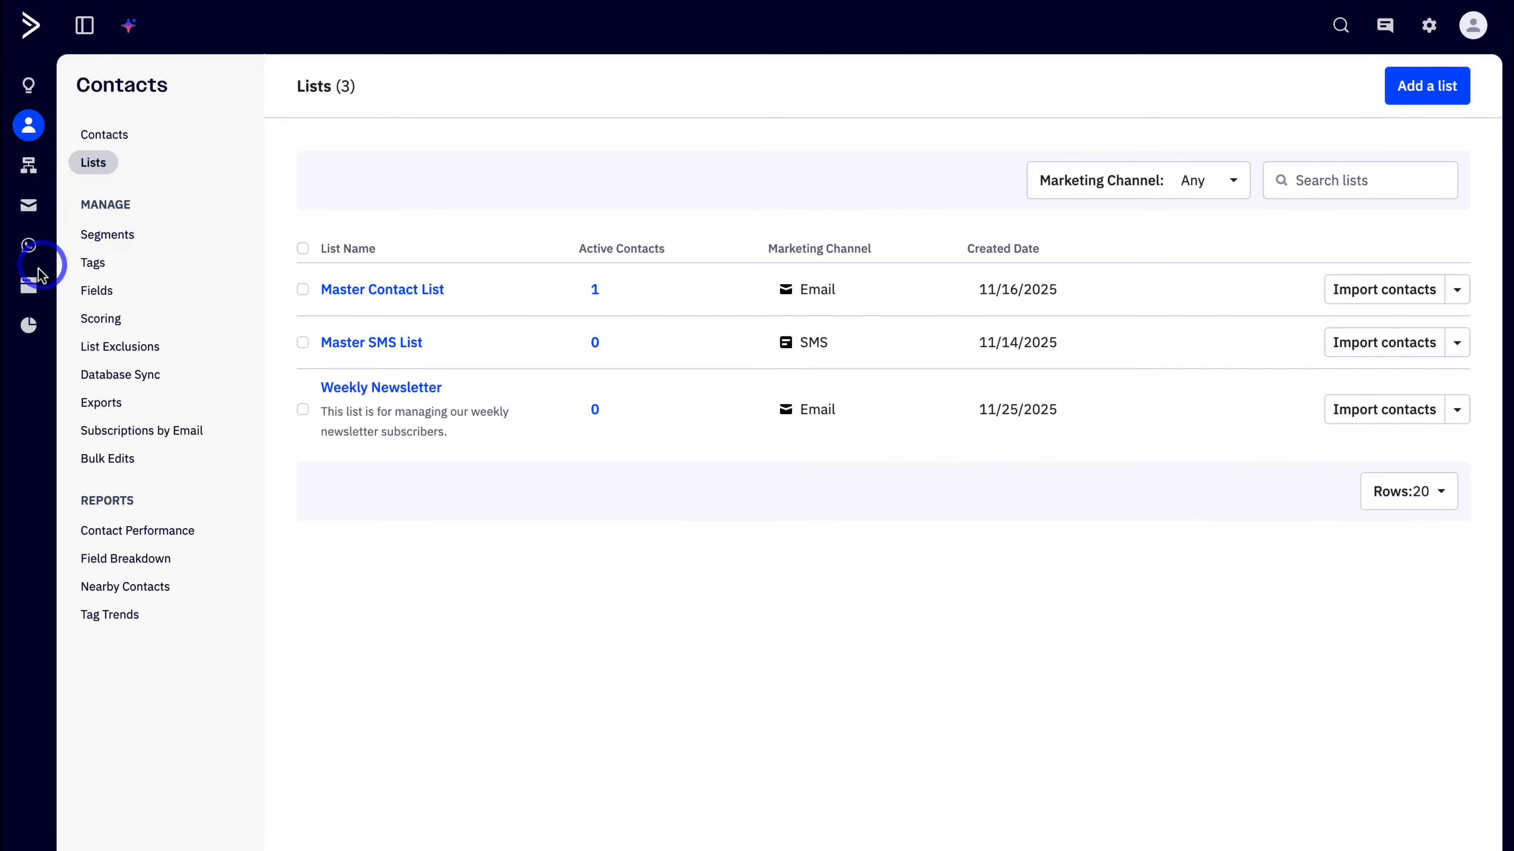
Create an inline website form named "Newsletter Form" whose action subscribes contacts to the Weekly Newsletter list.
left_click(31, 287)
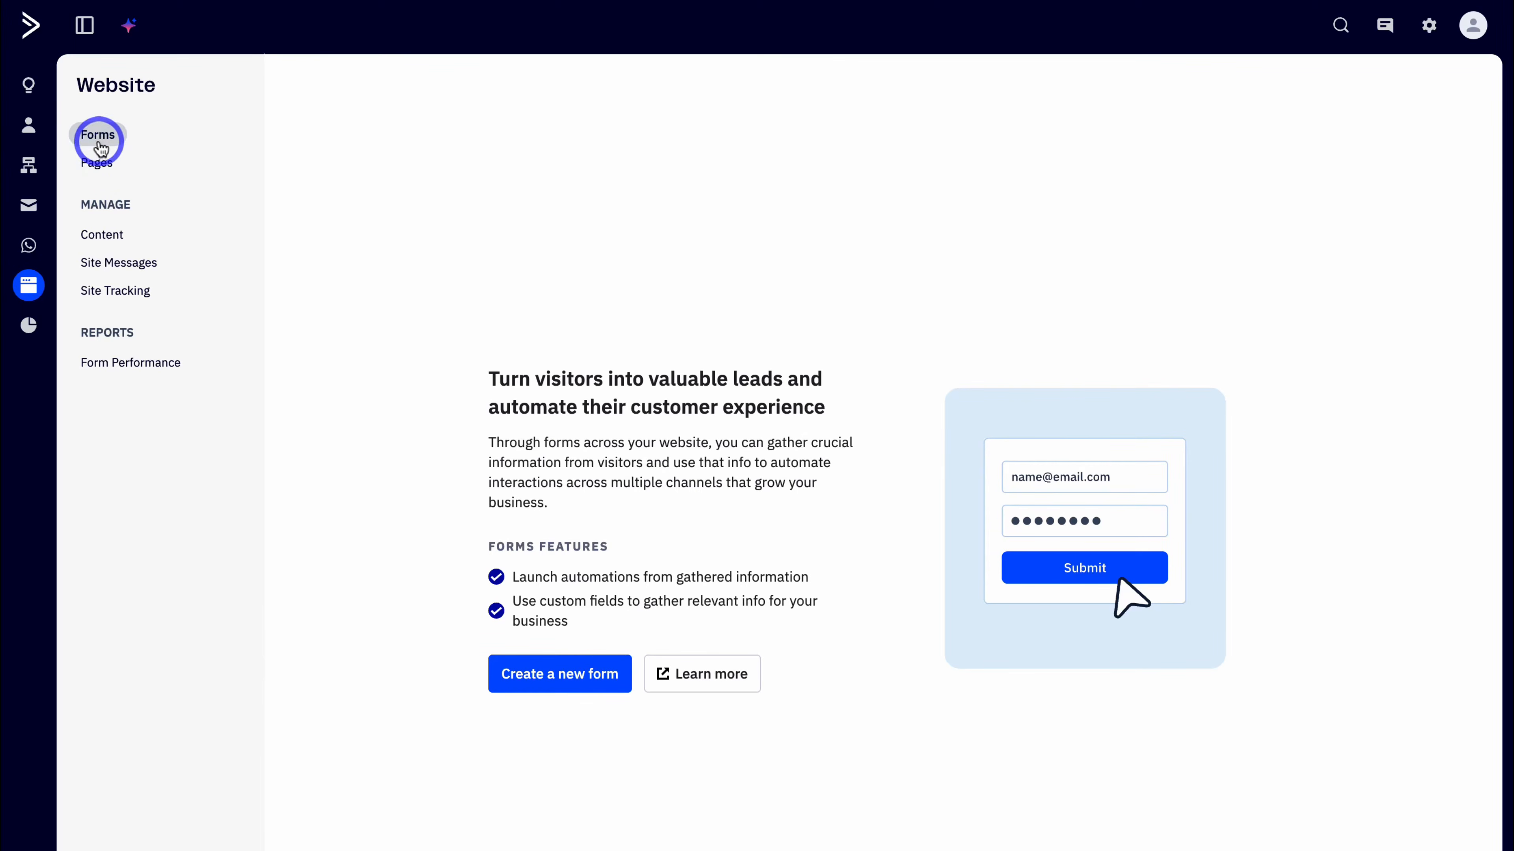
left_click(538, 687)
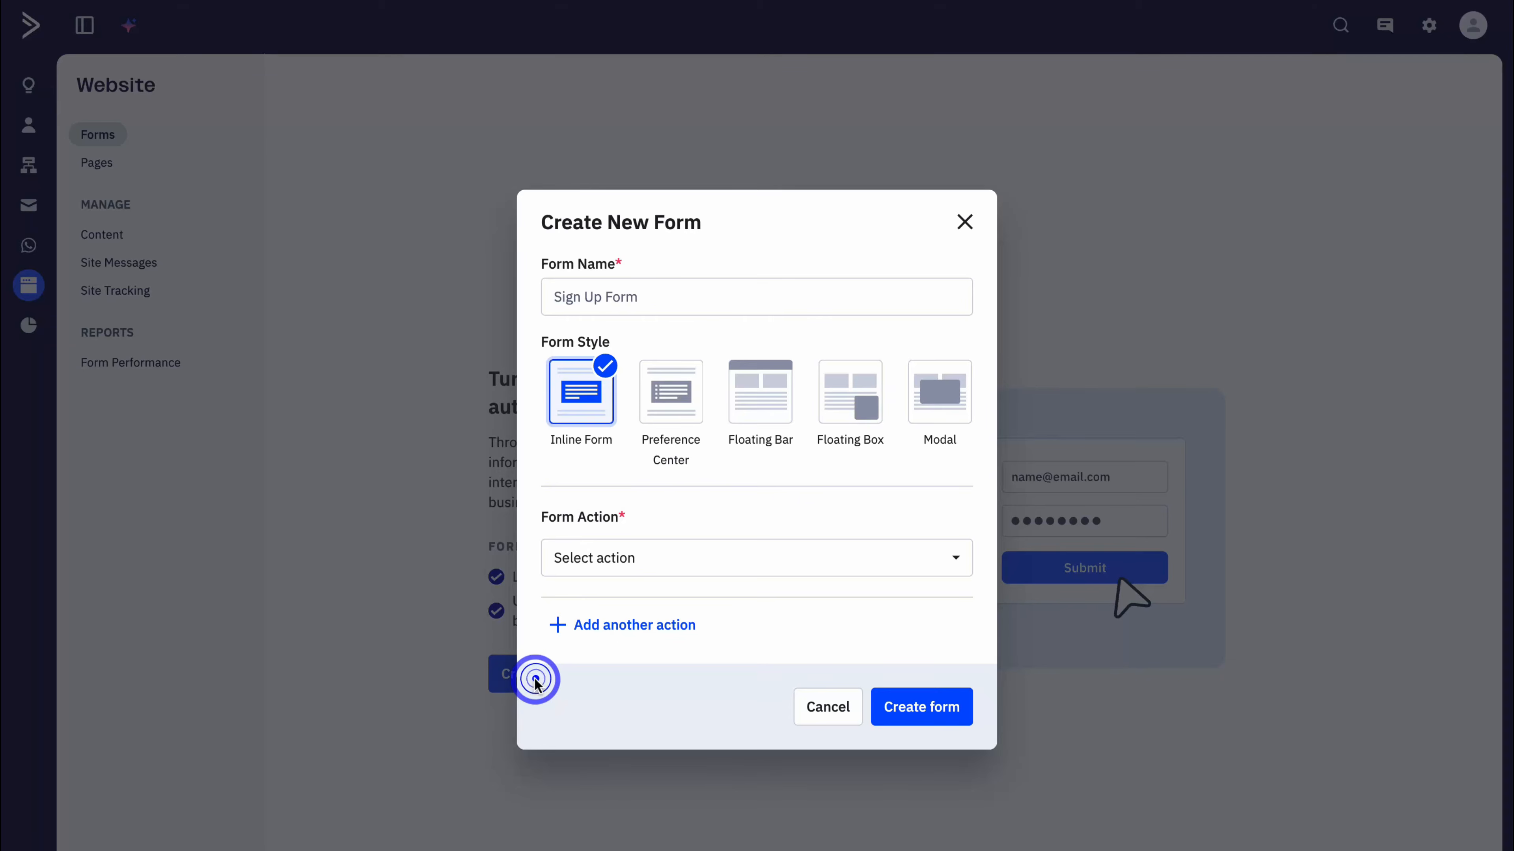
left_click(672, 298)
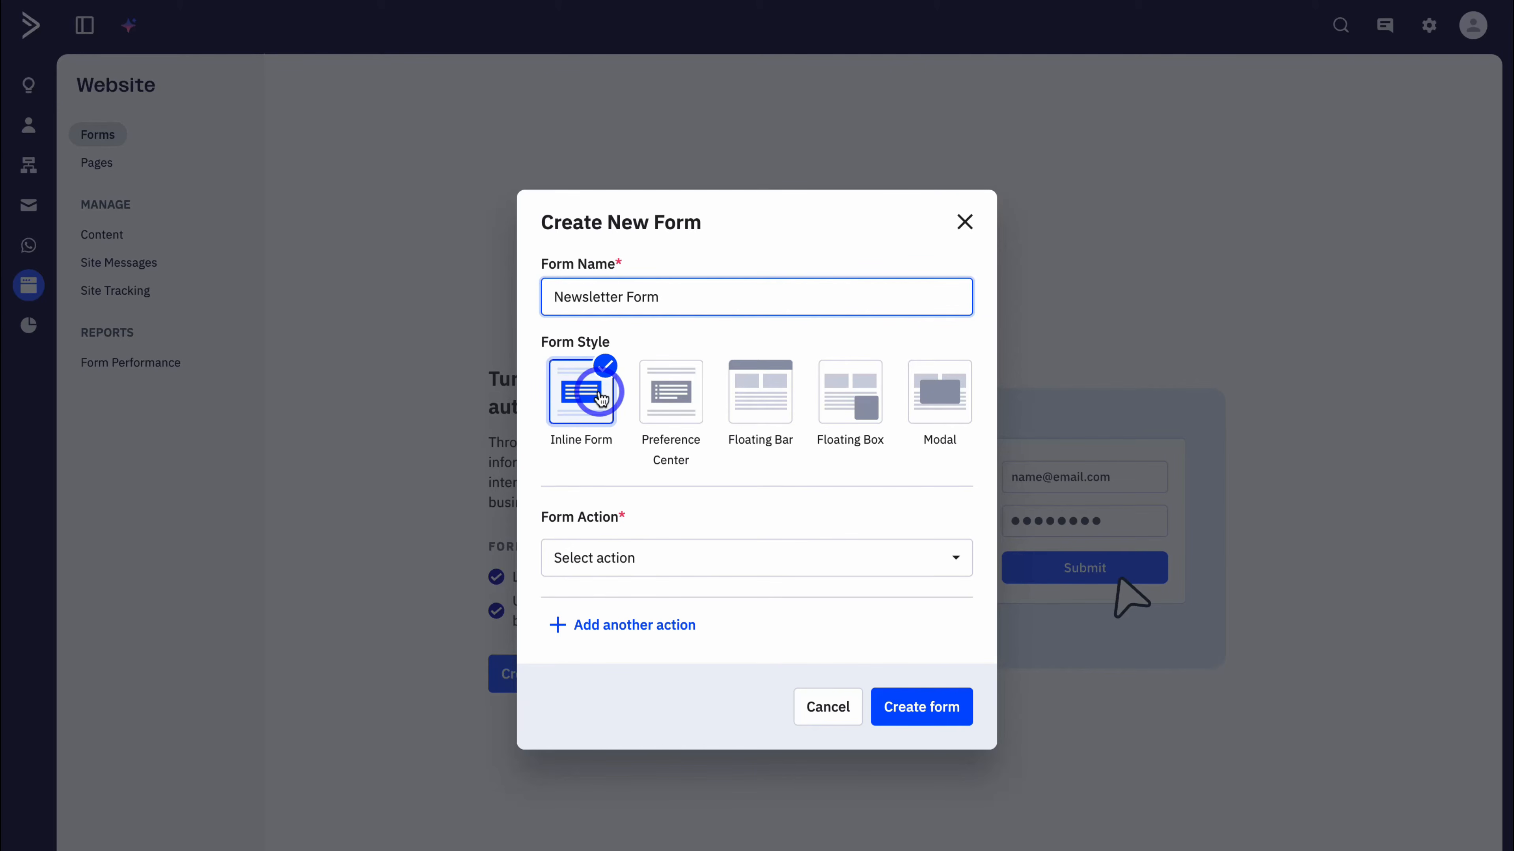
left_click(686, 554)
left_click(730, 608)
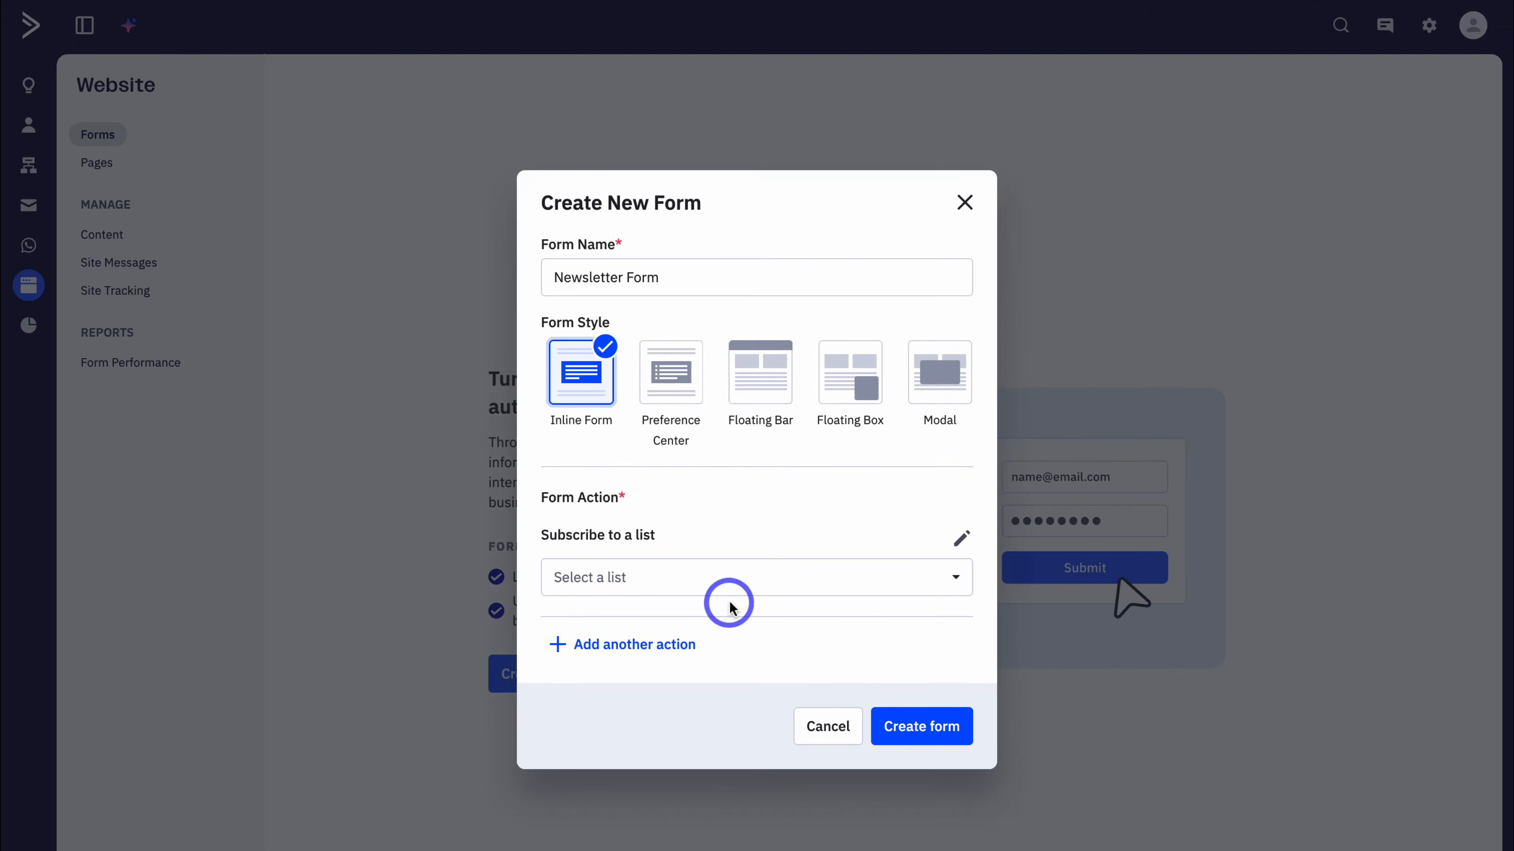
left_click(697, 575)
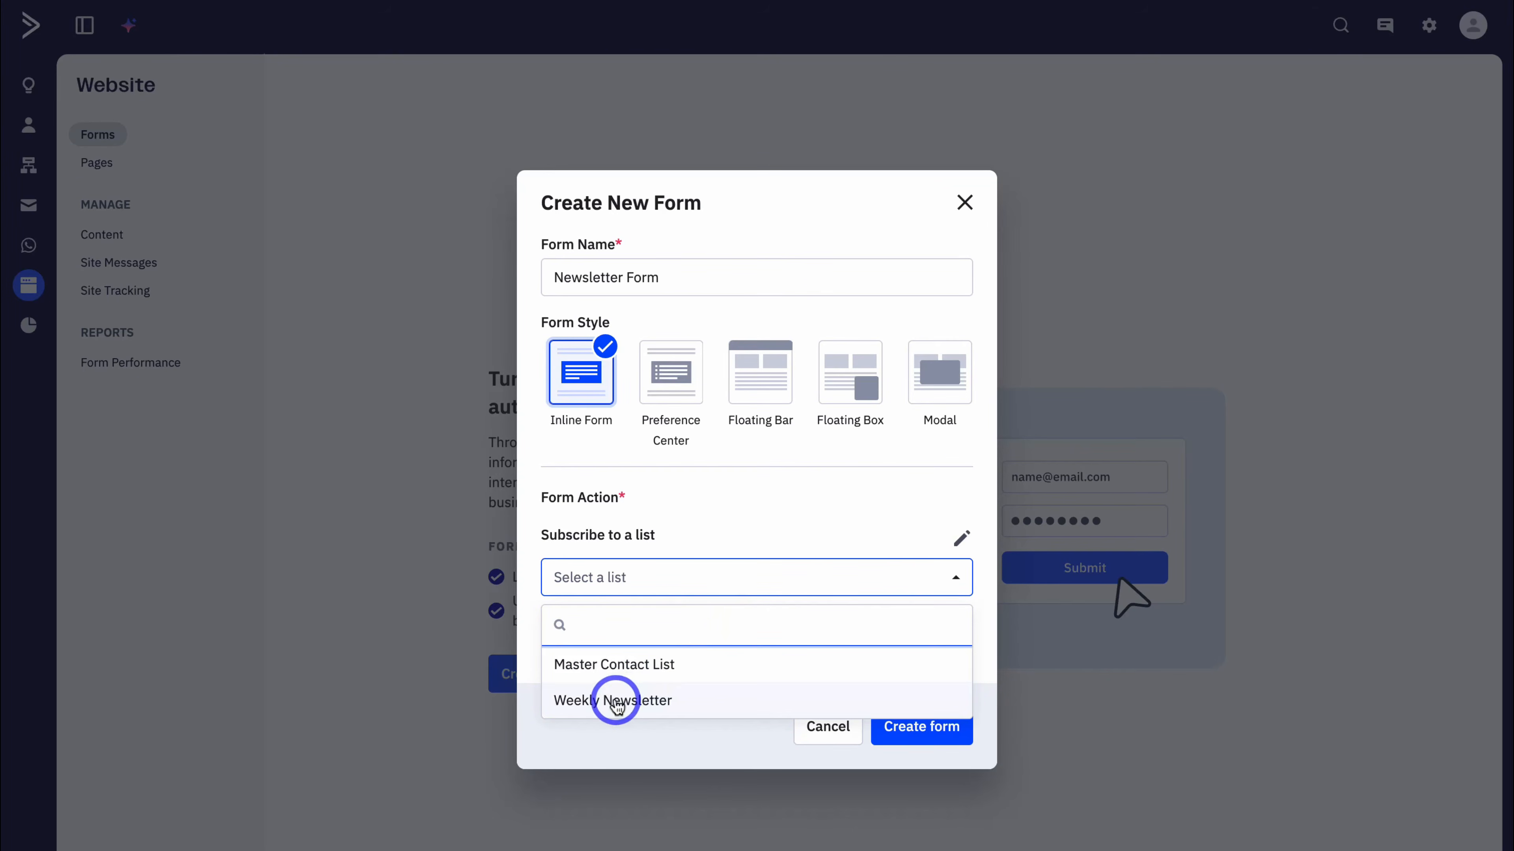
left_click(726, 704)
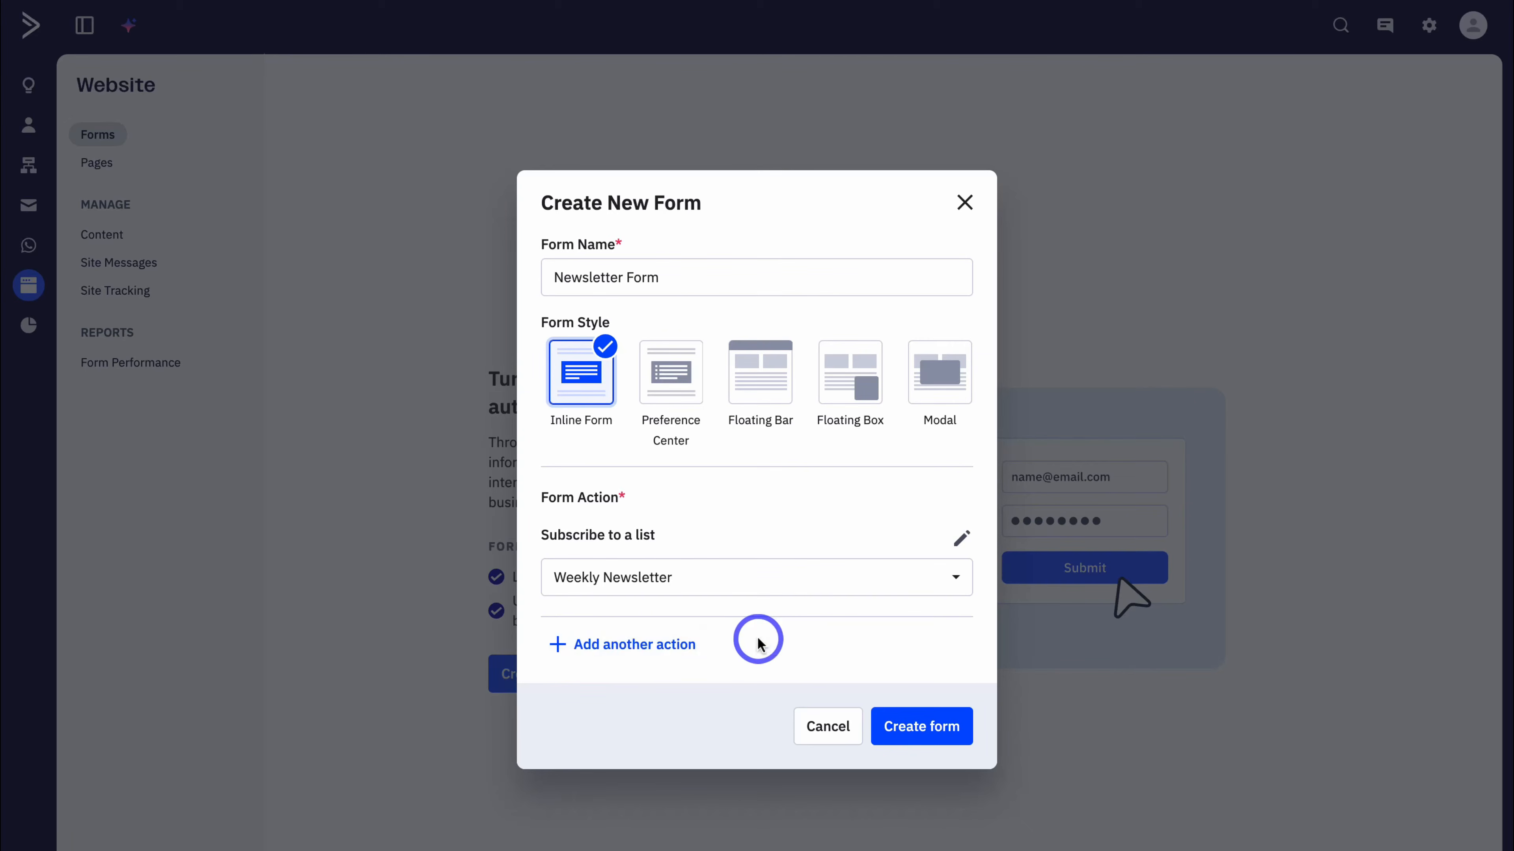
left_click(909, 726)
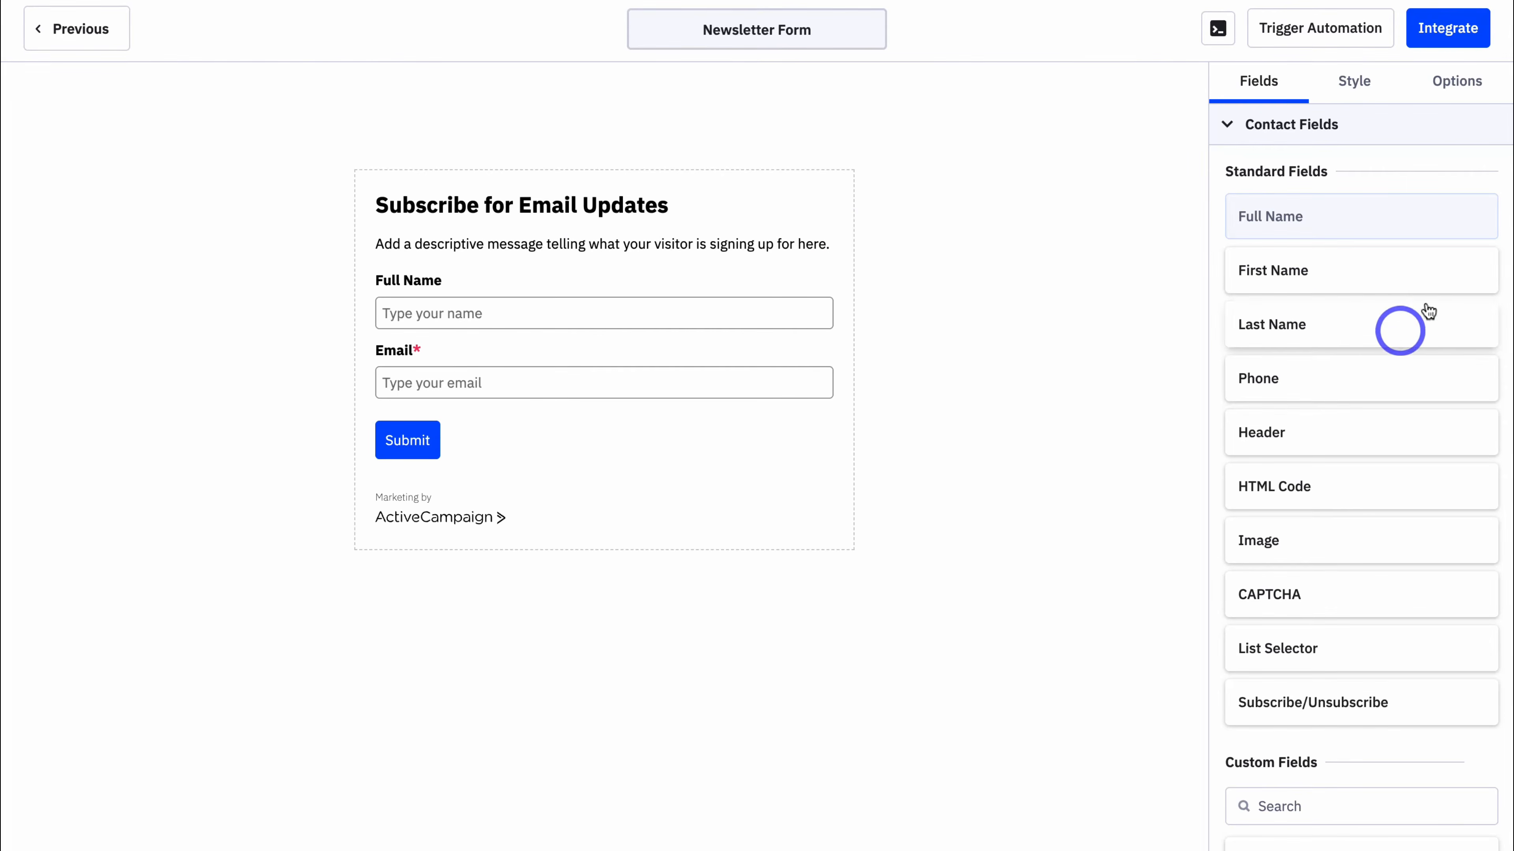
Review the form's style settings and its embed and link integration options, and save and exit the form.
left_click(1361, 86)
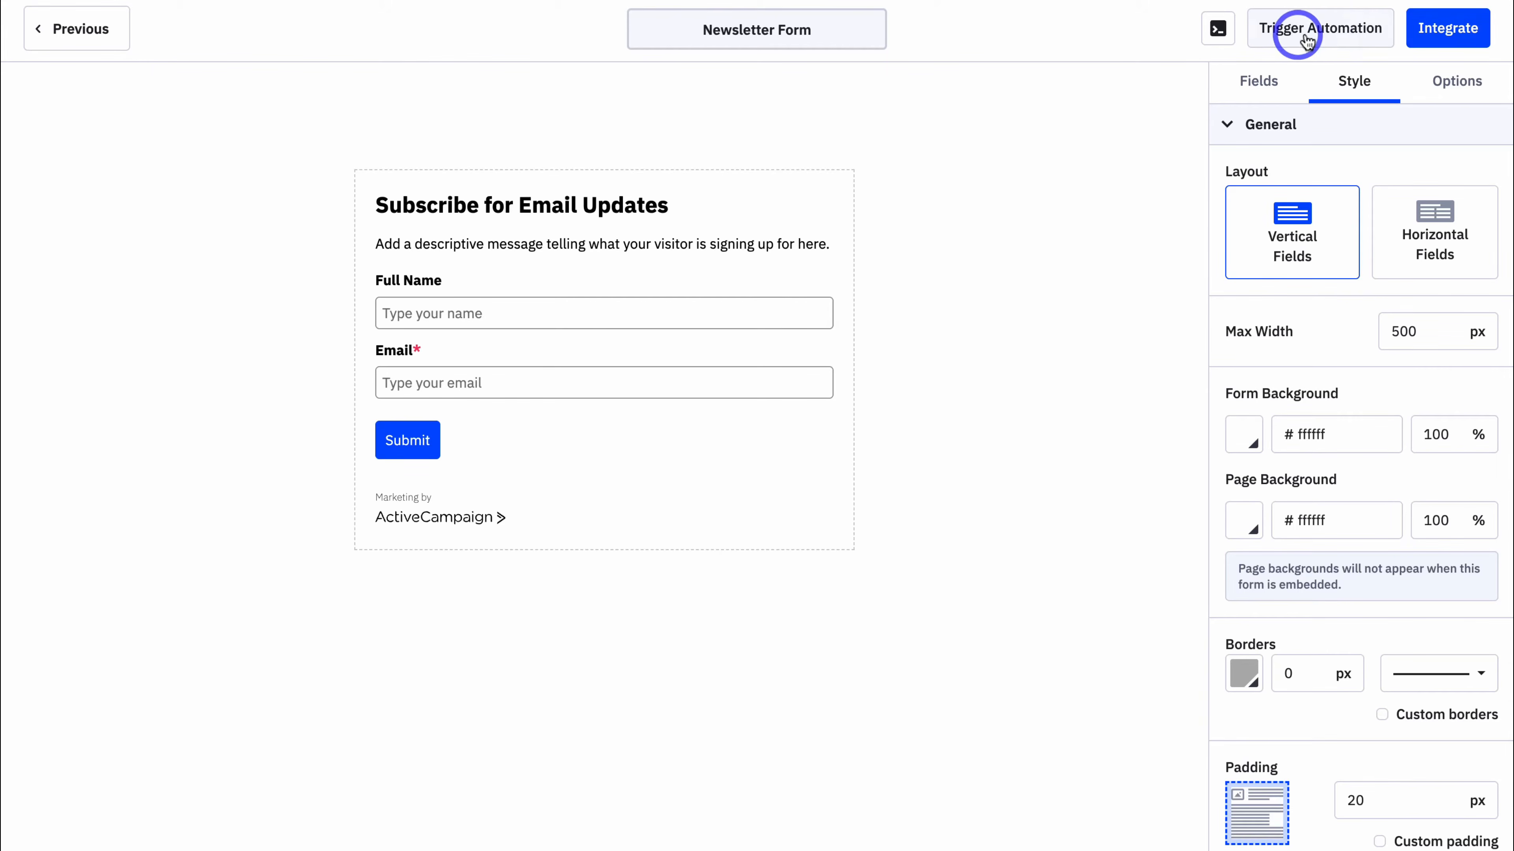
left_click(1445, 36)
left_click(692, 401)
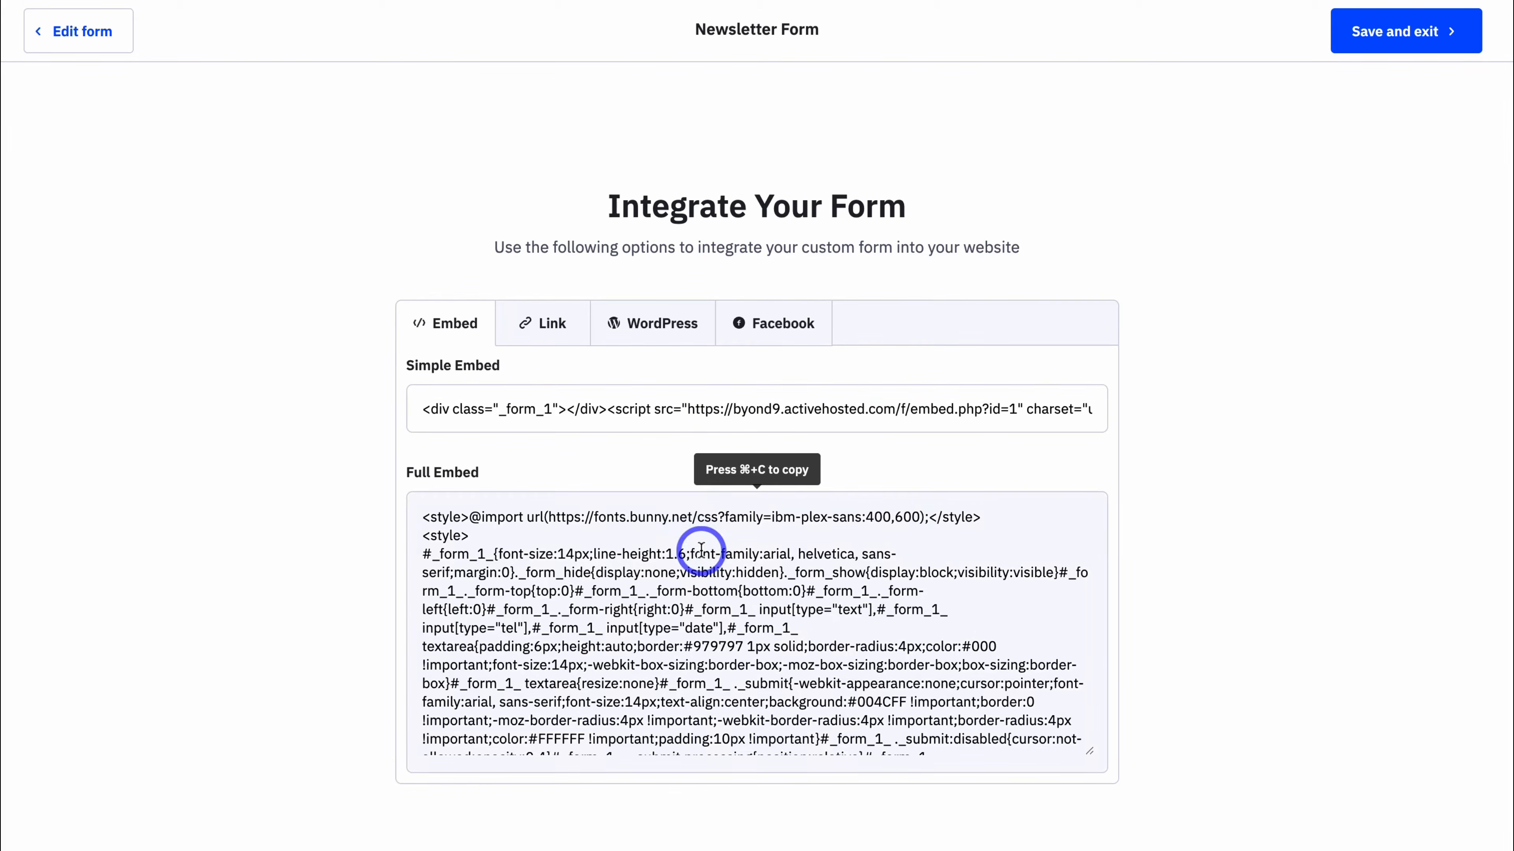
left_click(539, 325)
left_click(614, 410)
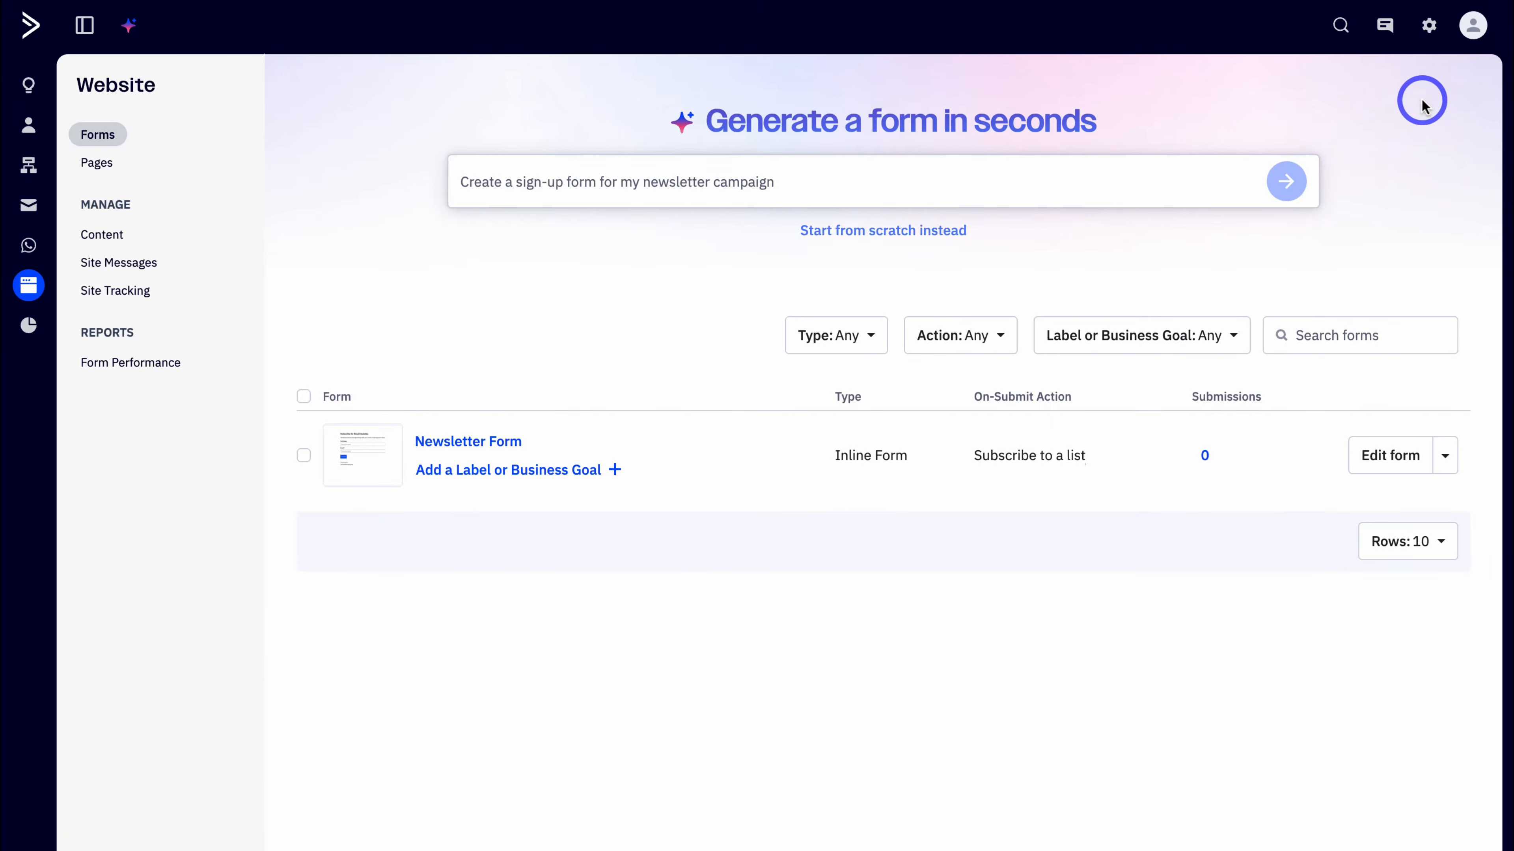
Generate an AI form with the prompt "Create a sign up form for our weekly newsletter." and open it in the forms designer.
left_click(948, 177)
type("Create a sign up form for our weekly newsletter.")
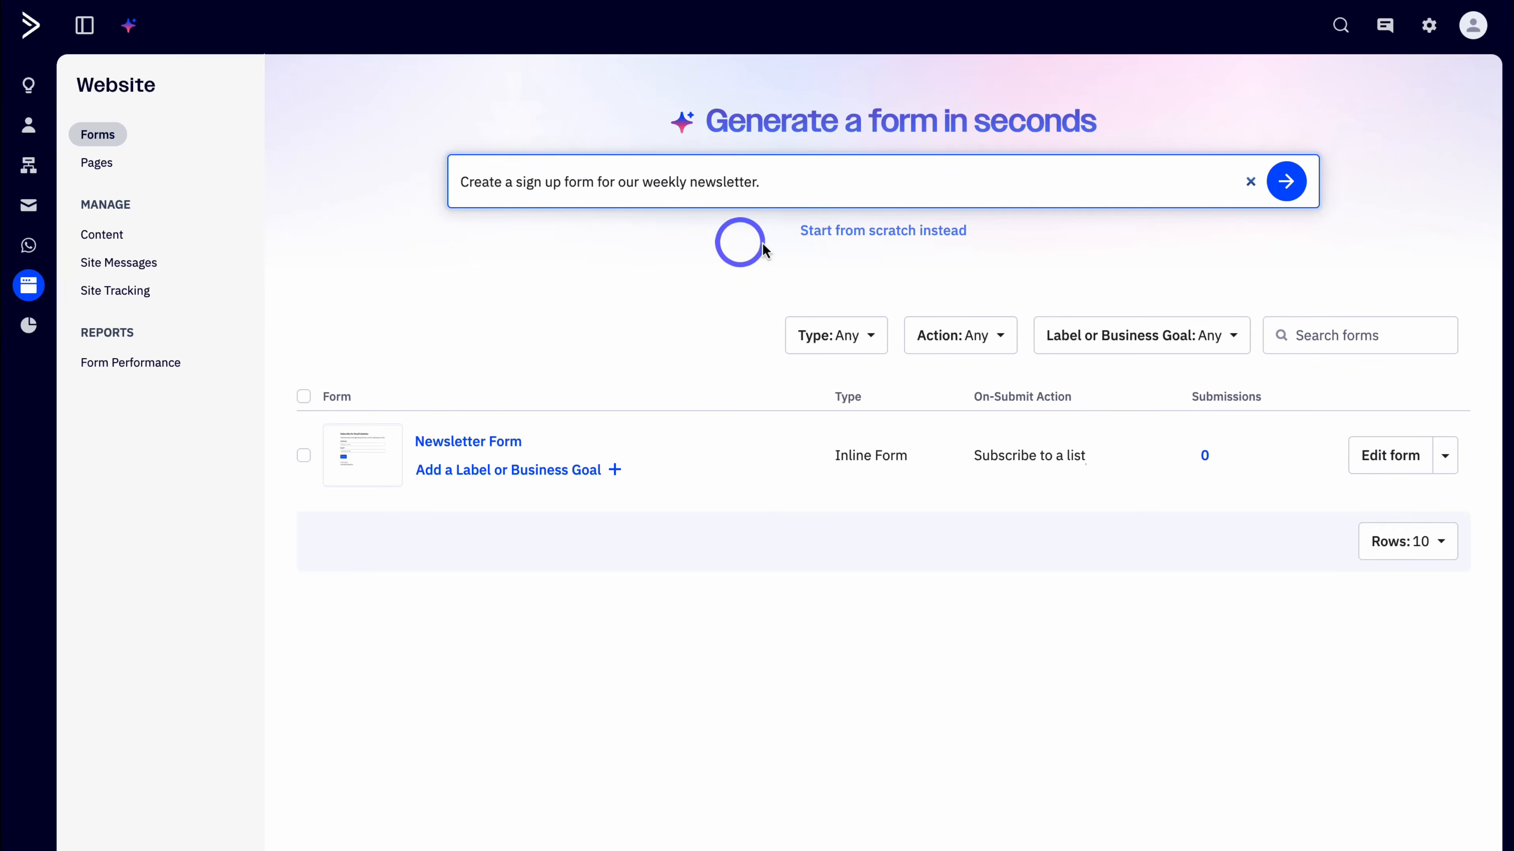
left_click(1290, 185)
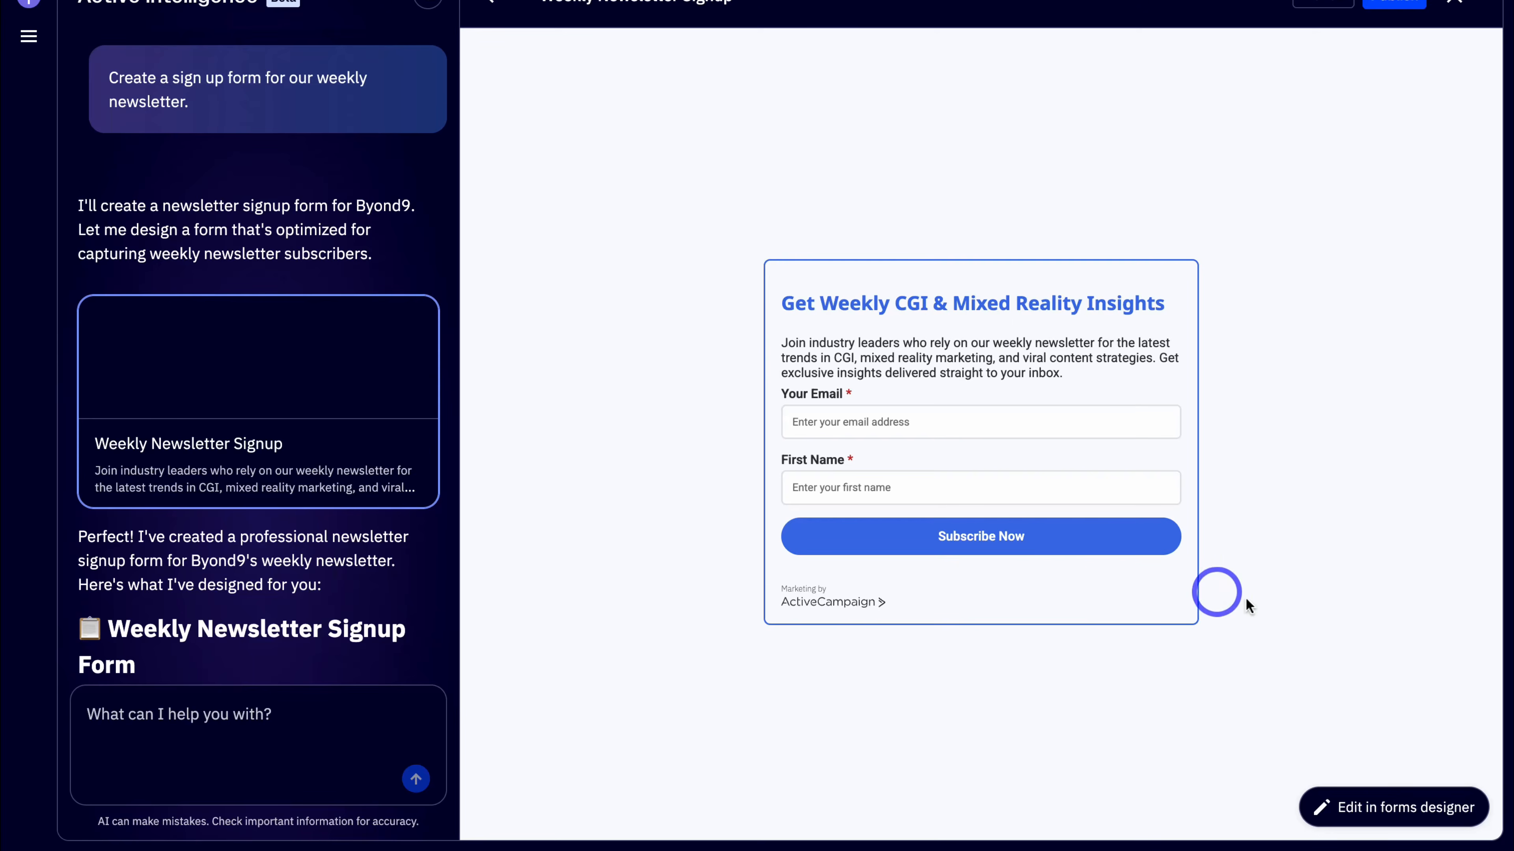
left_click(1403, 808)
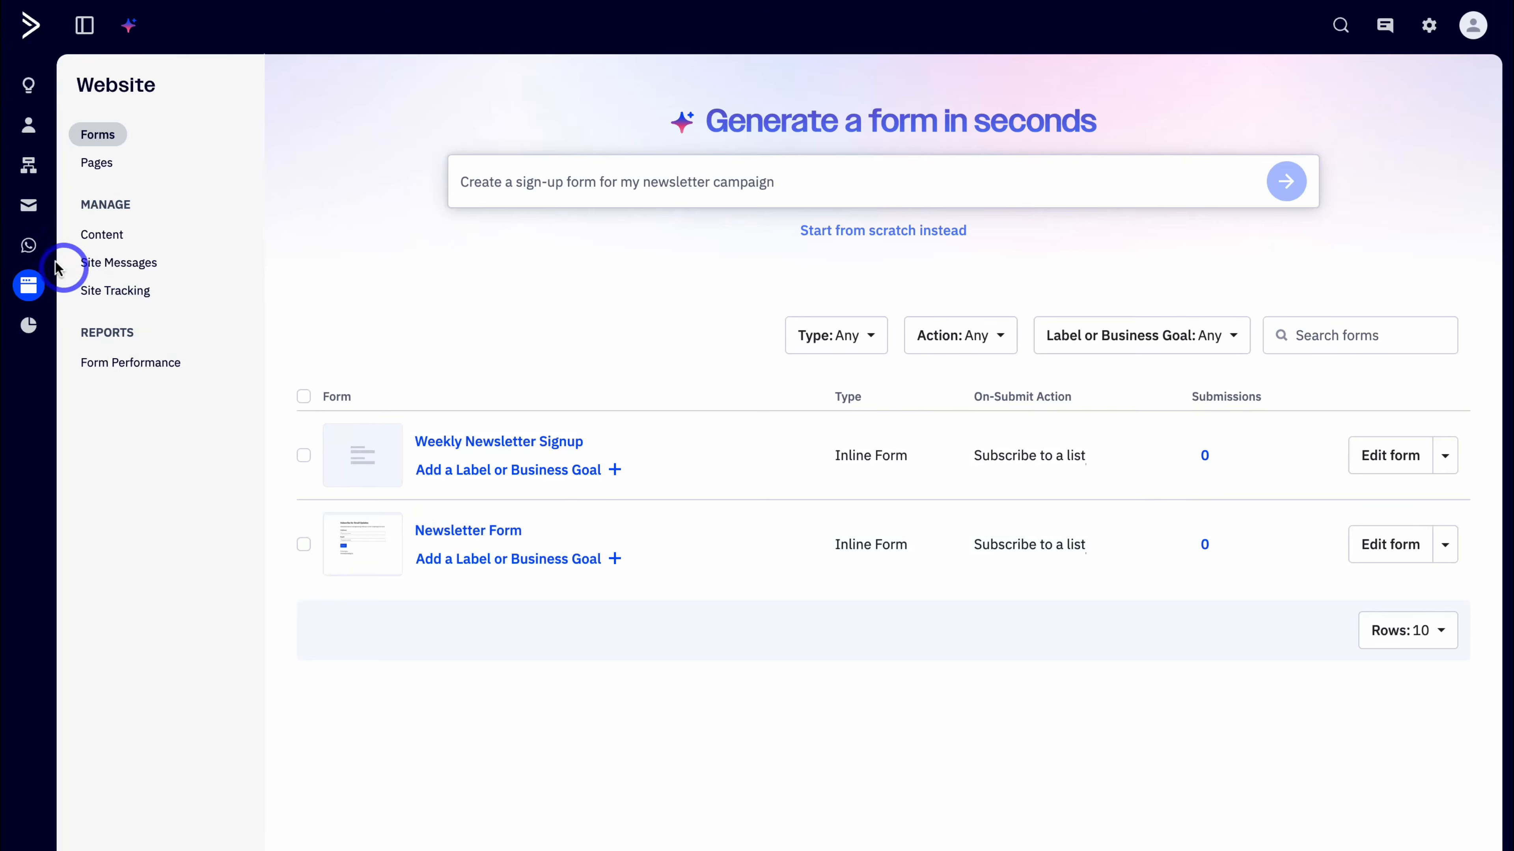
View the first chat in the WhatsApp inbox and check which statuses the conversation can be moved to.
left_click(29, 247)
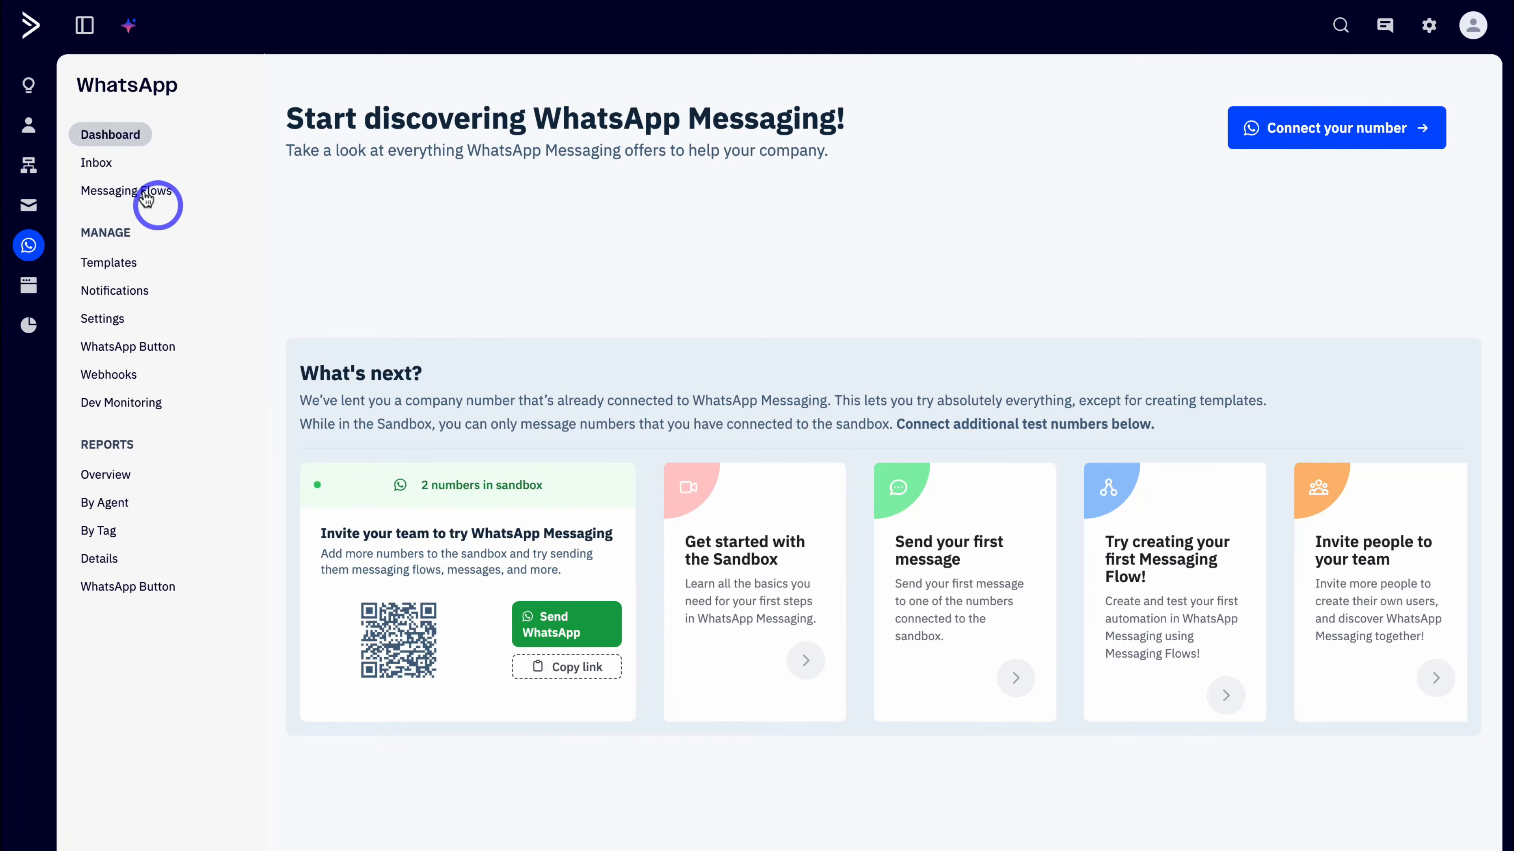
left_click(113, 163)
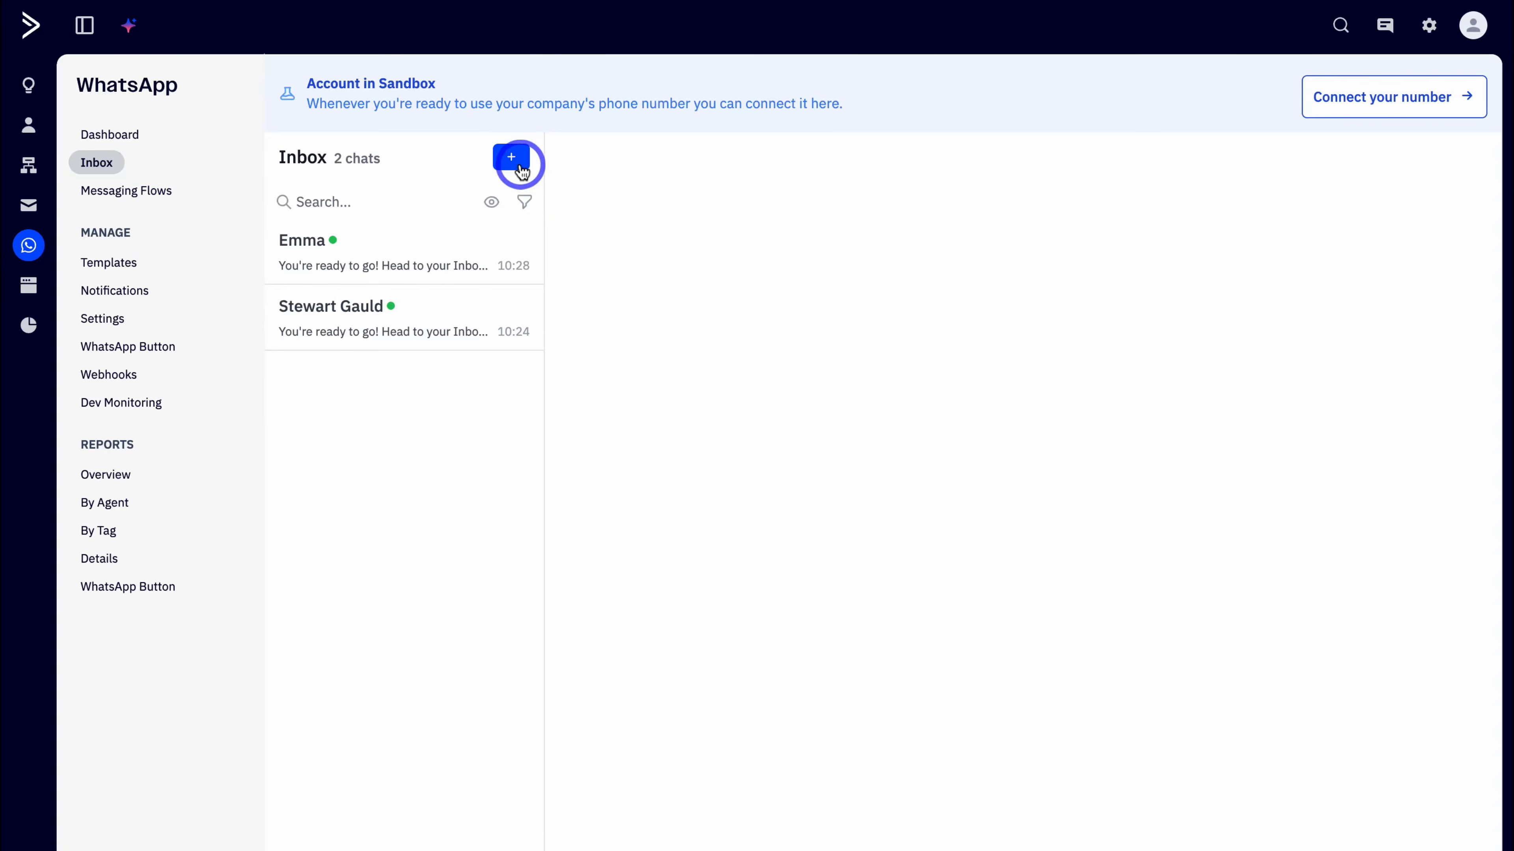
left_click(434, 258)
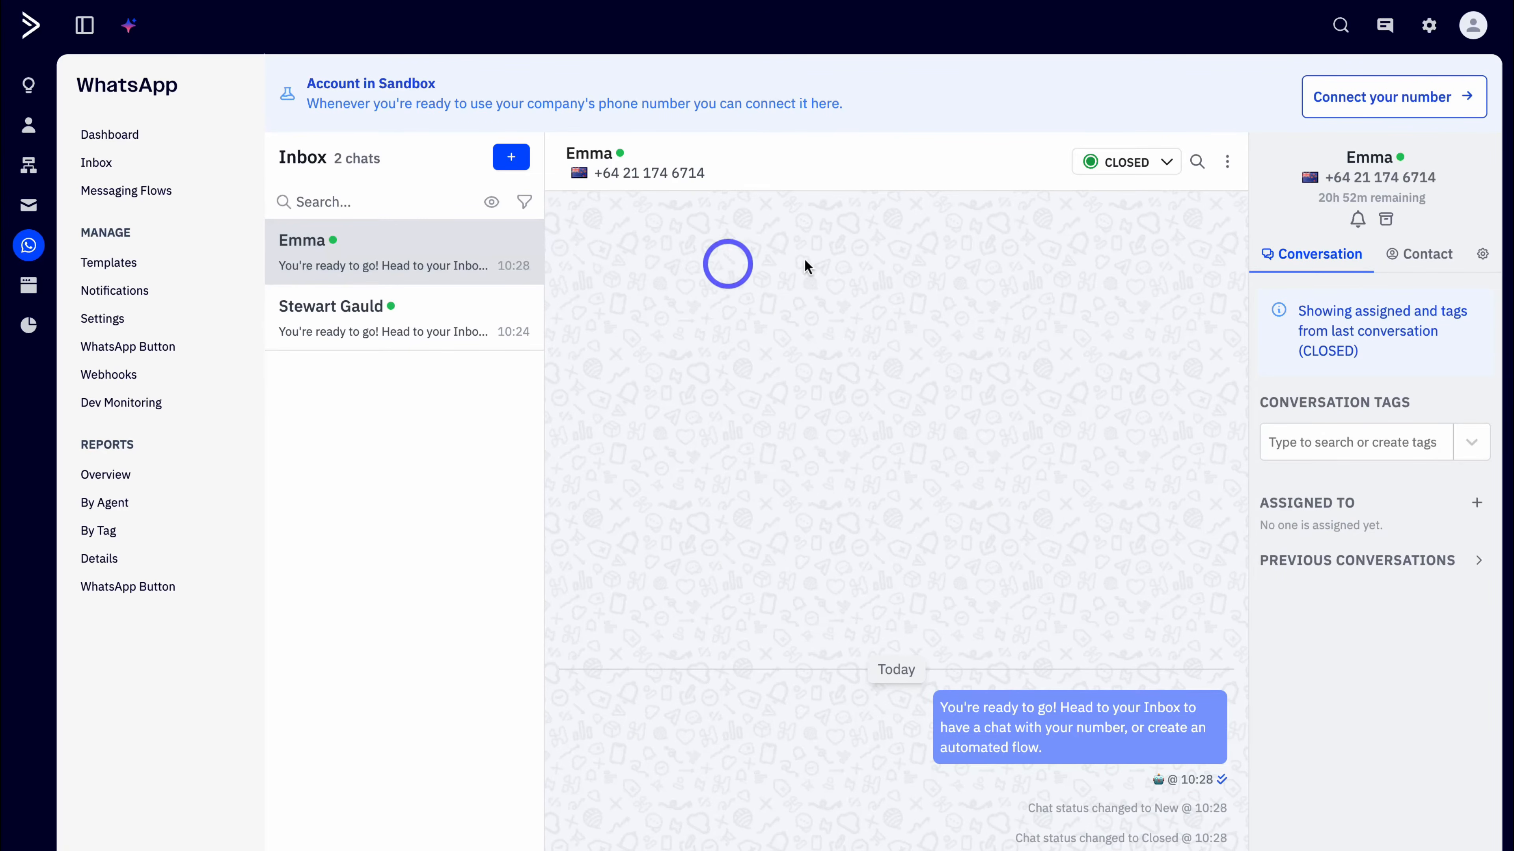
left_click(1139, 164)
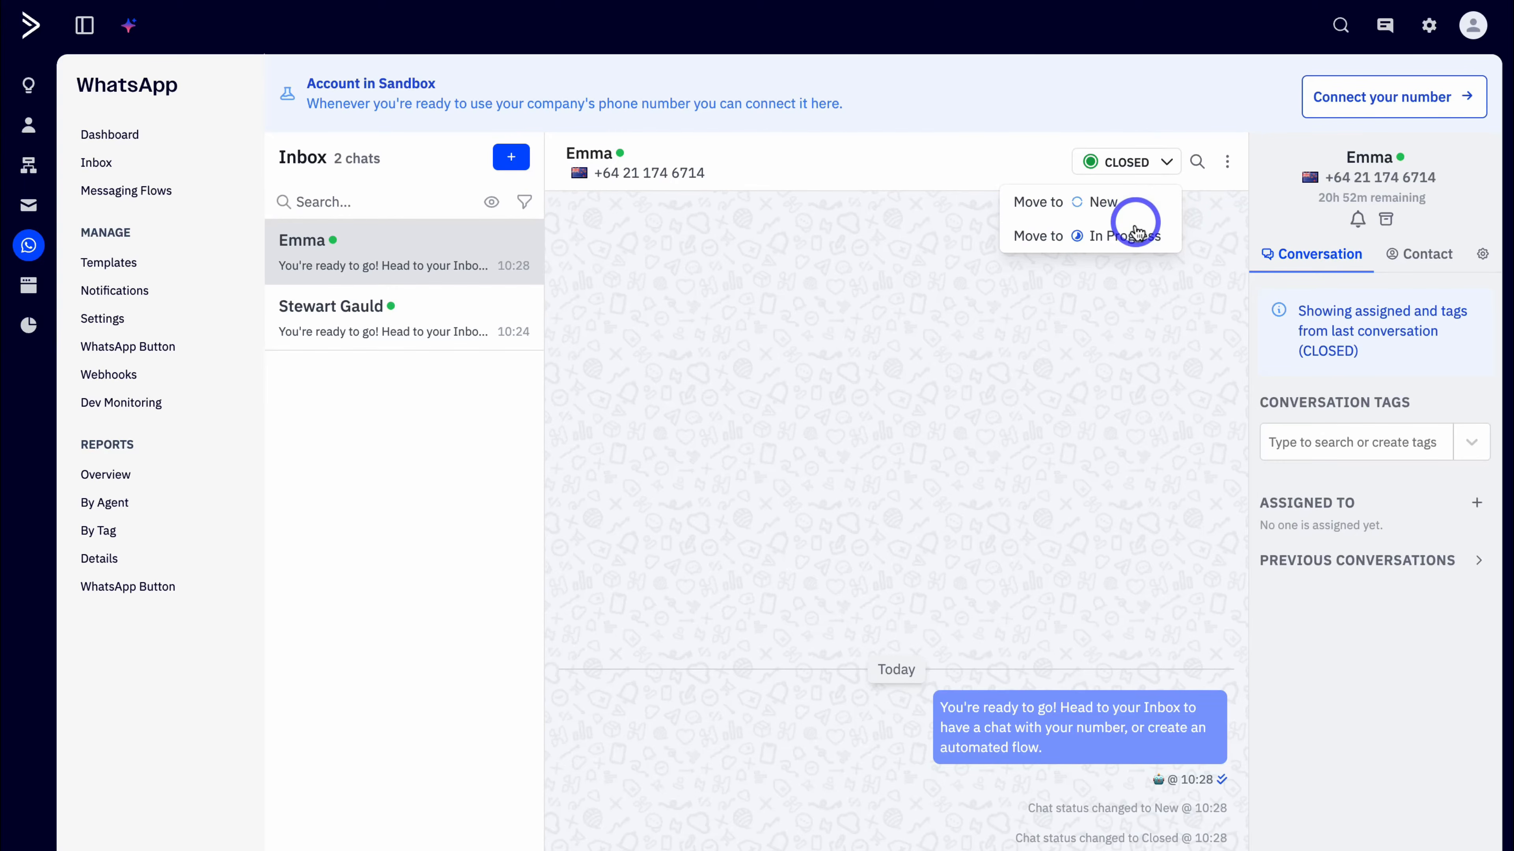
left_click(1019, 160)
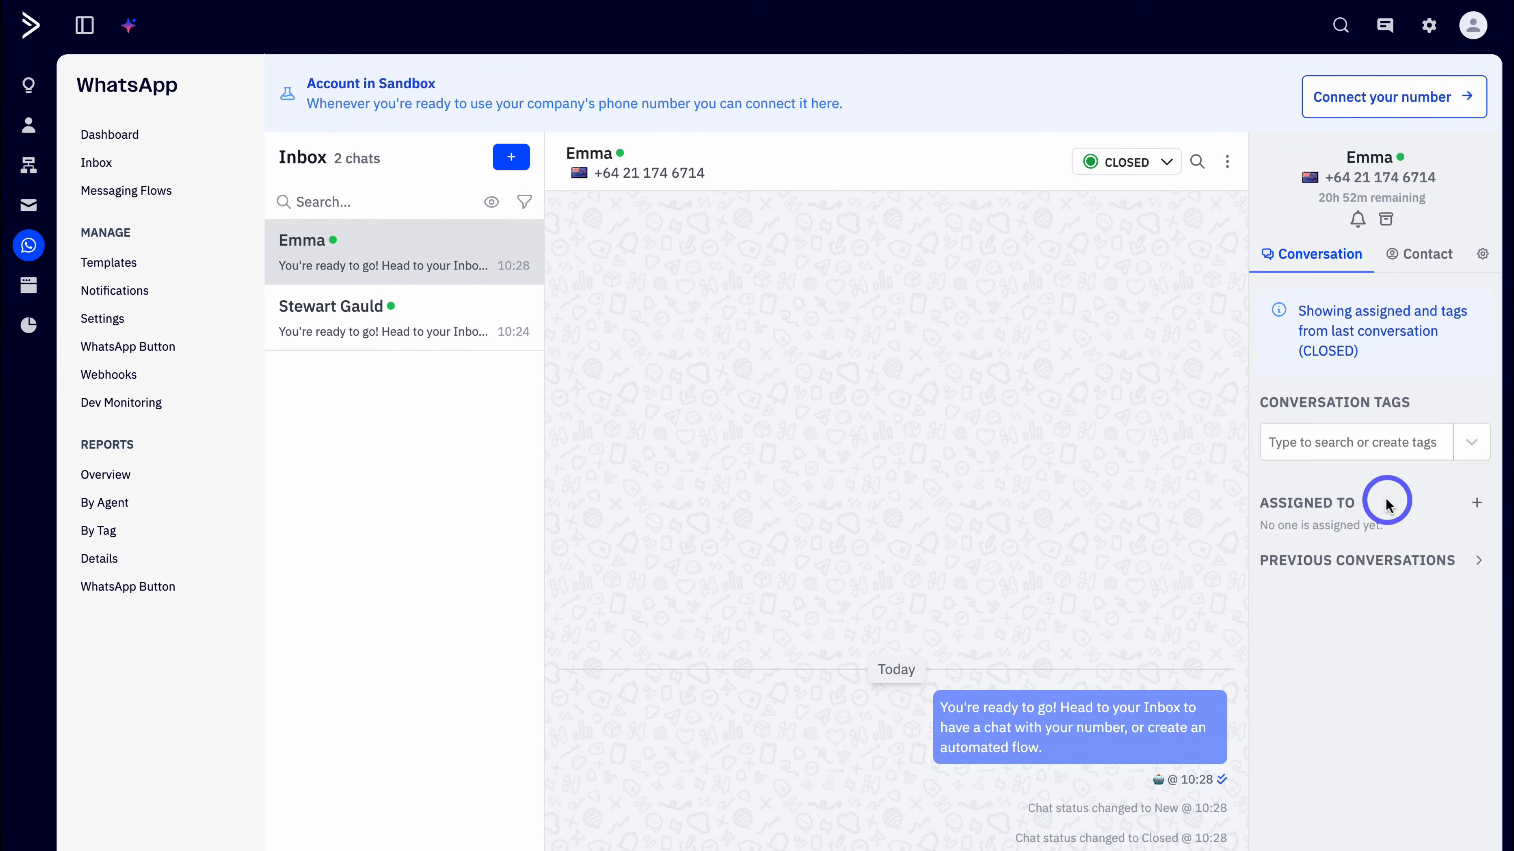
View the chat's contact information, send the message "Are you still interested in our services?", and check the conversation's status options.
left_click(1418, 270)
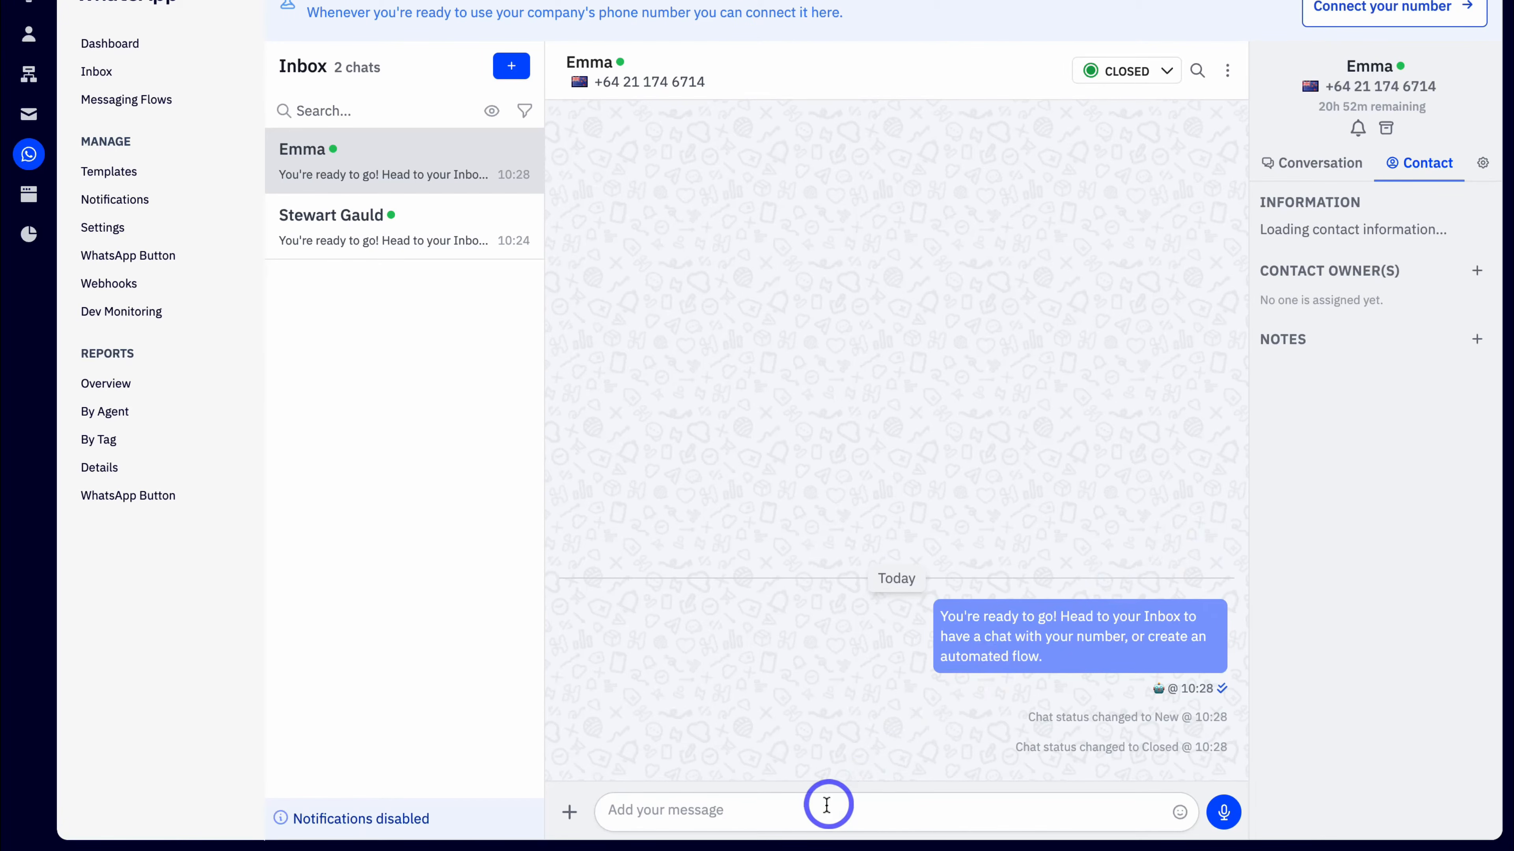
left_click(826, 808)
type("Are you still interested in our services?")
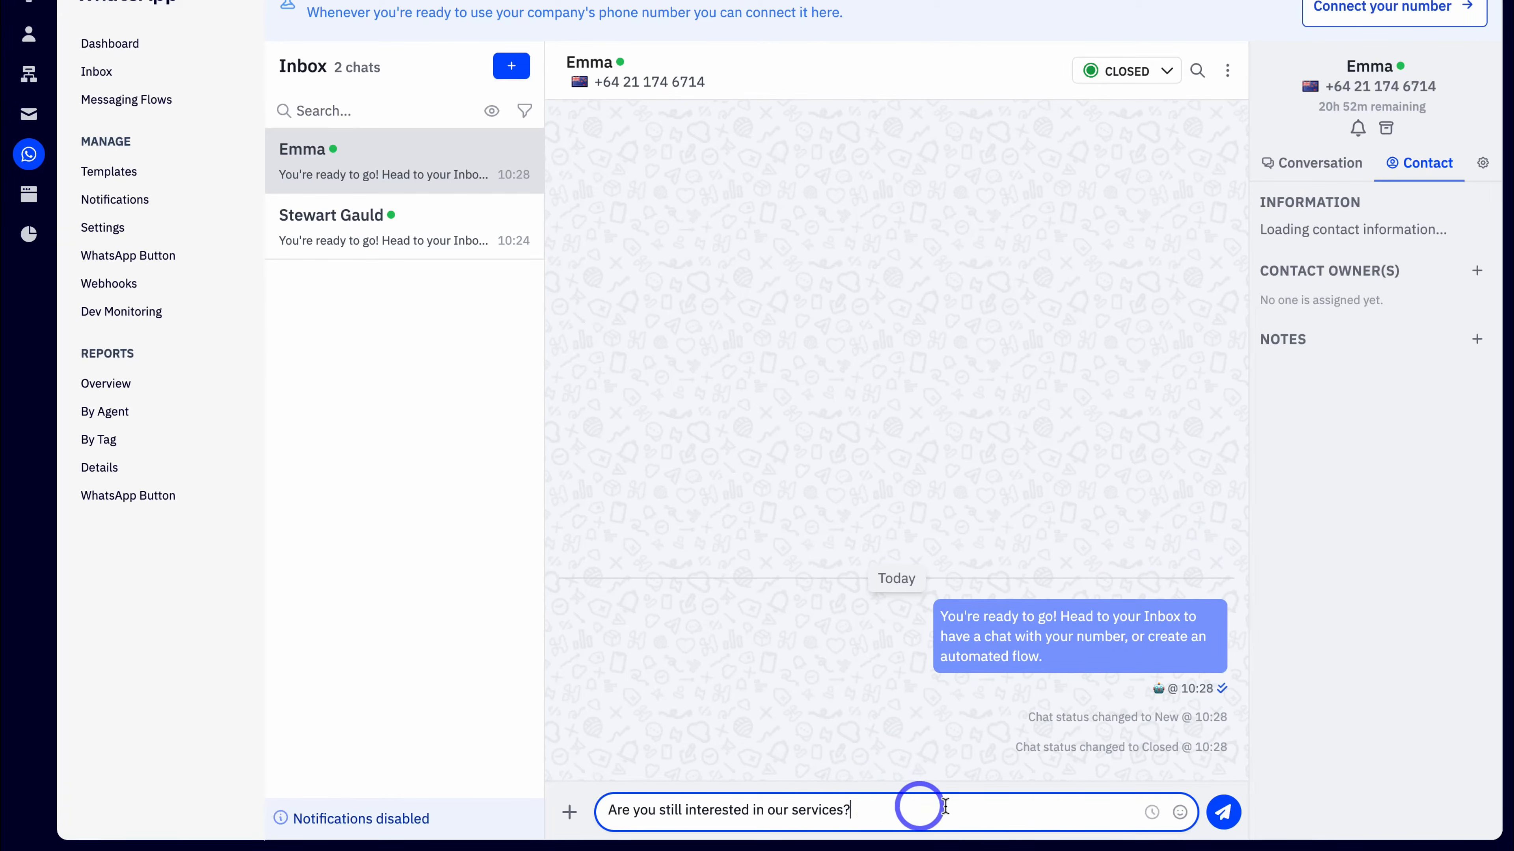
left_click(1221, 812)
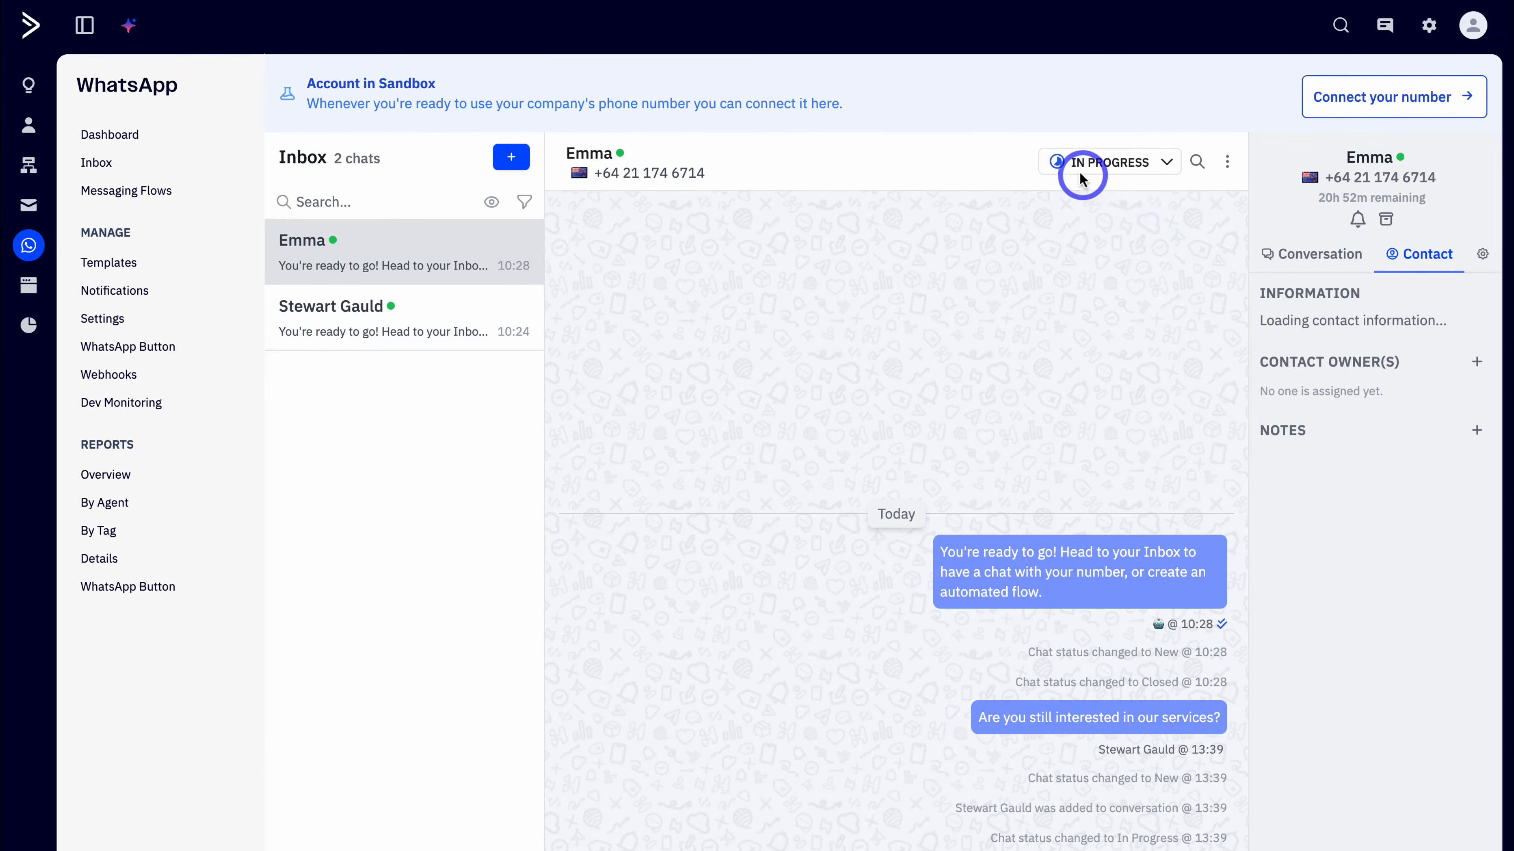
left_click(1082, 178)
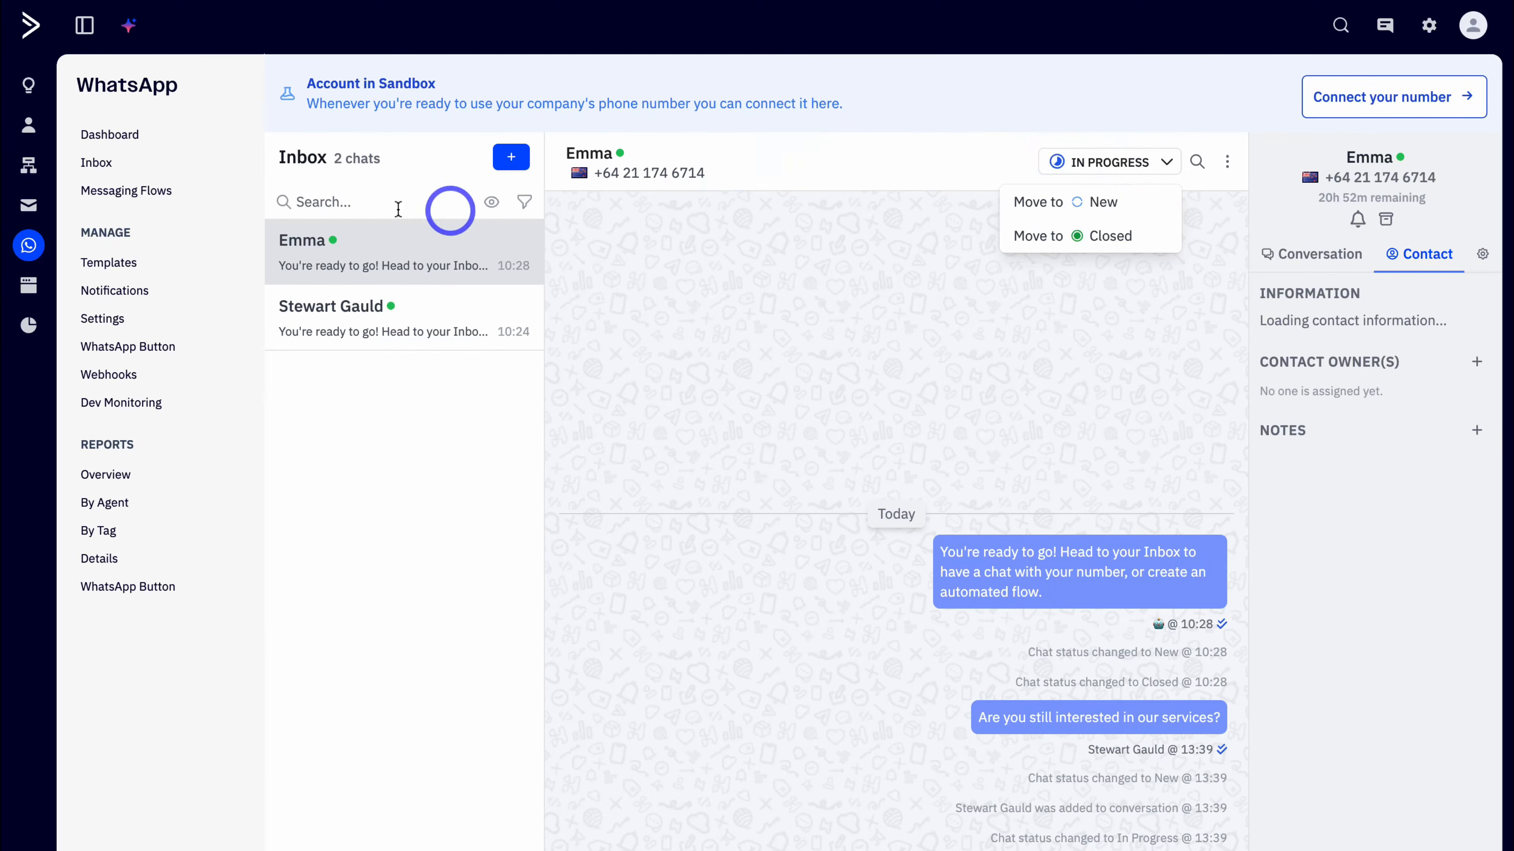
Create a new WhatsApp messaging flow named "Service Request Flow" and continue to its trigger setup.
left_click(145, 192)
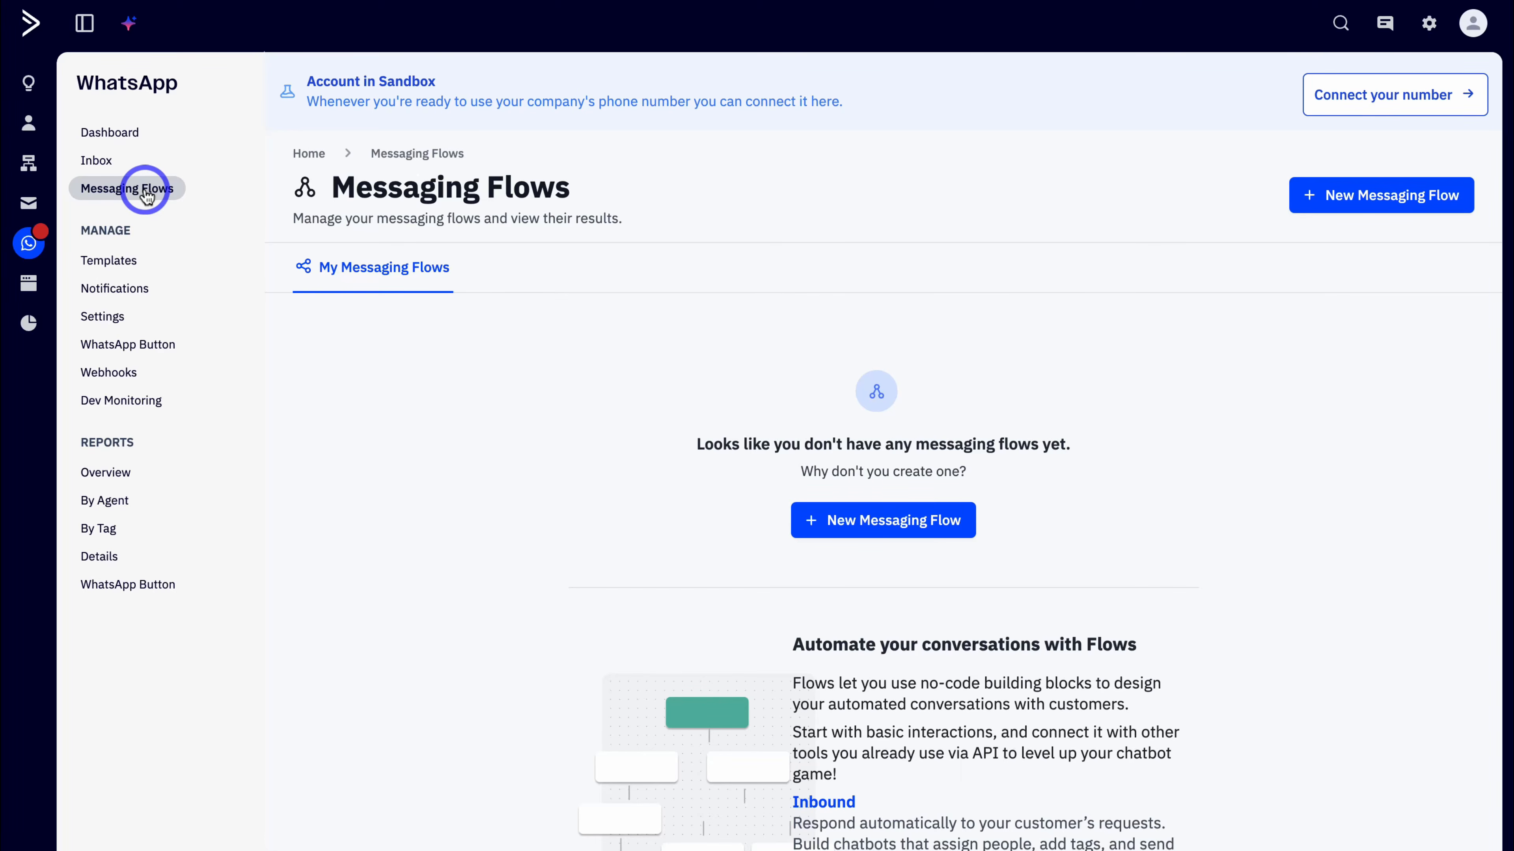
left_click(1364, 201)
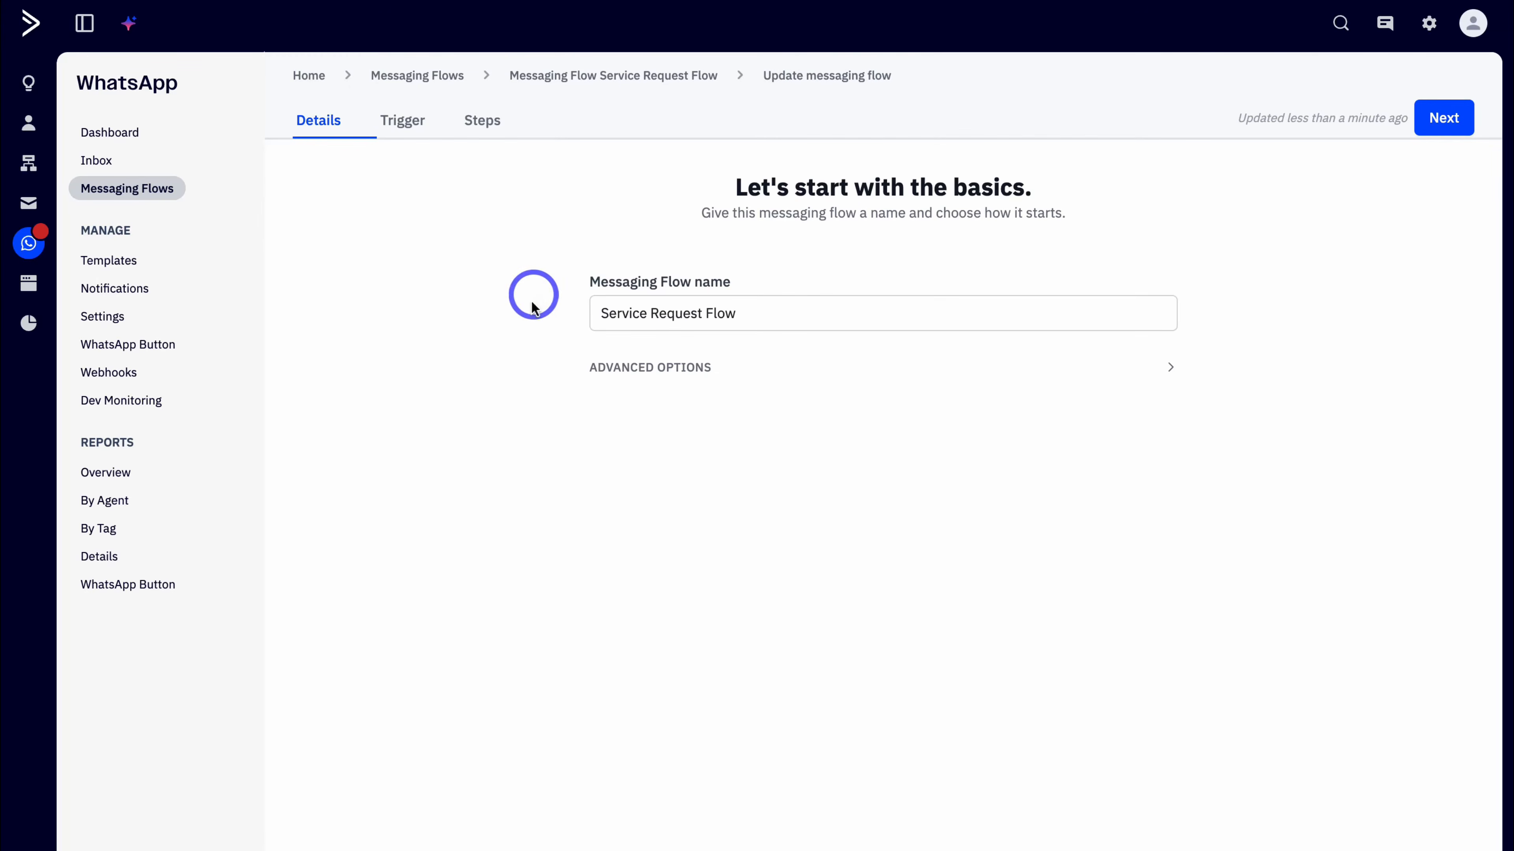
left_click(1443, 119)
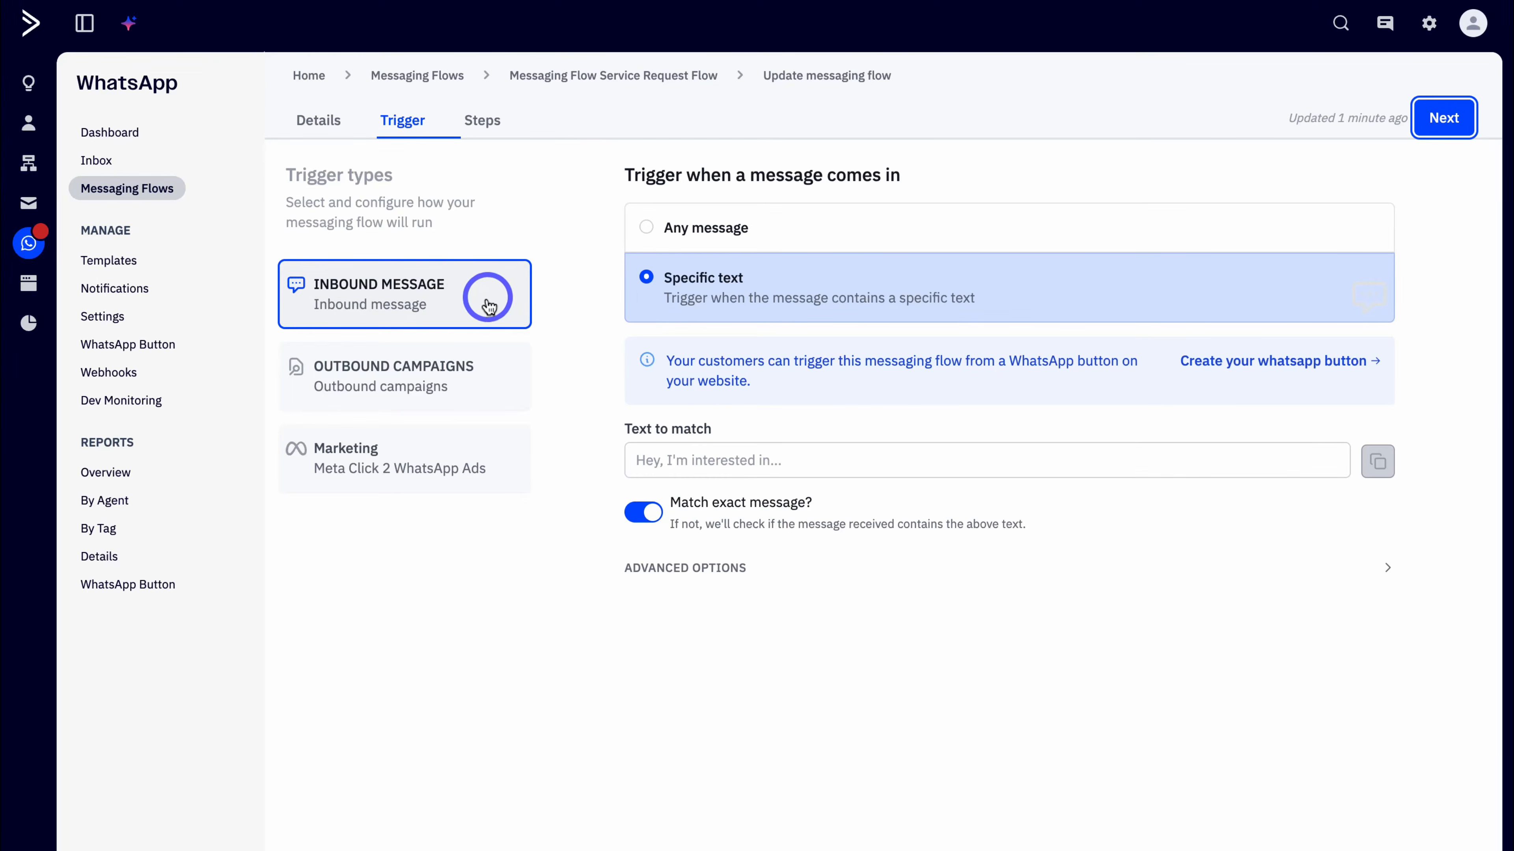
Compare the outbound campaign and marketing triggers, and set the flow to start from an inbound message of type Any message.
left_click(476, 381)
left_click(475, 446)
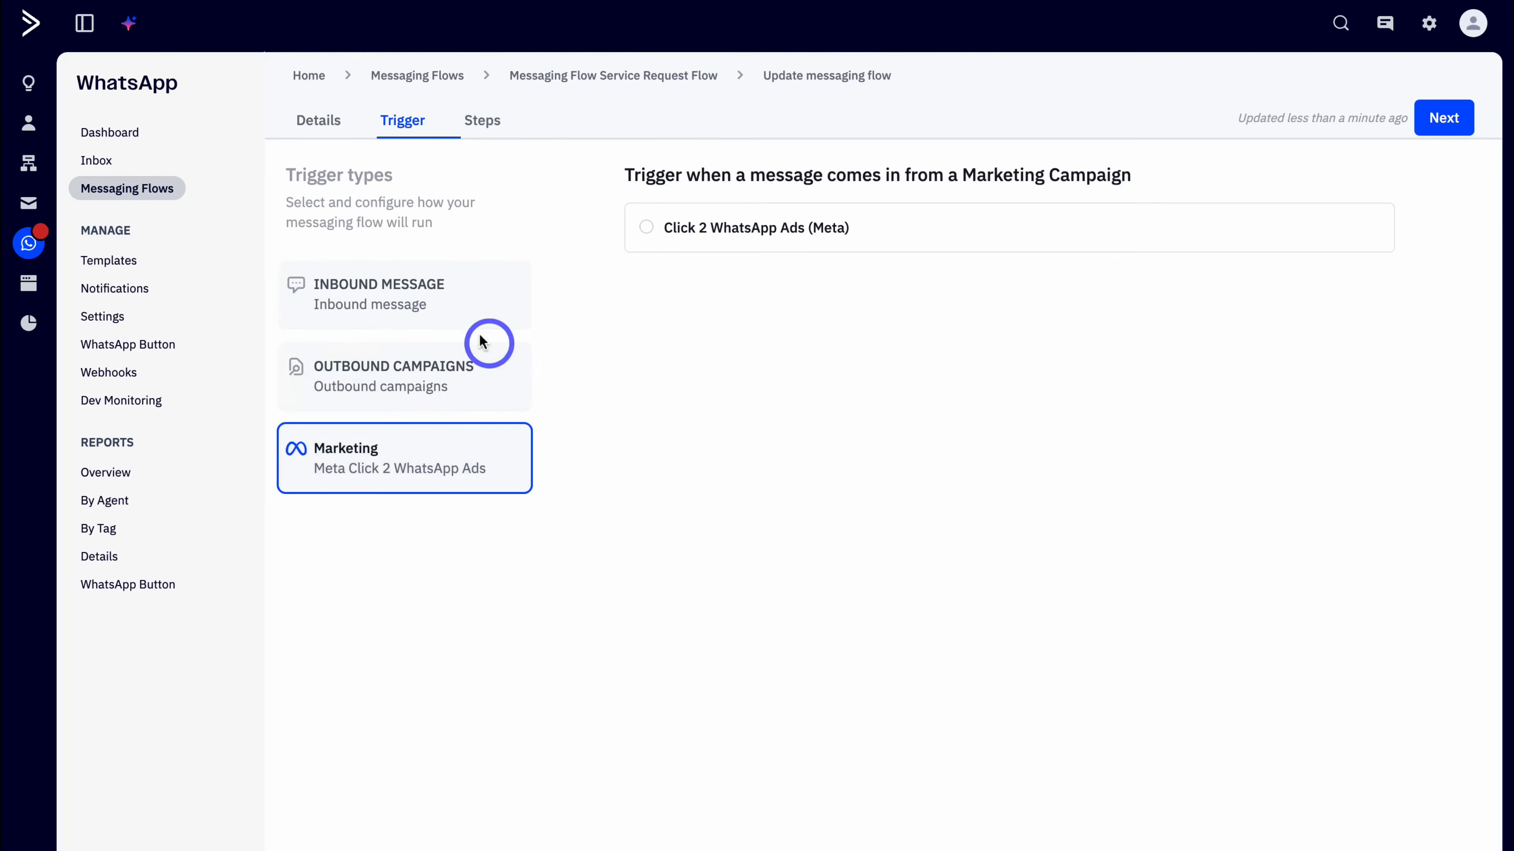
left_click(471, 306)
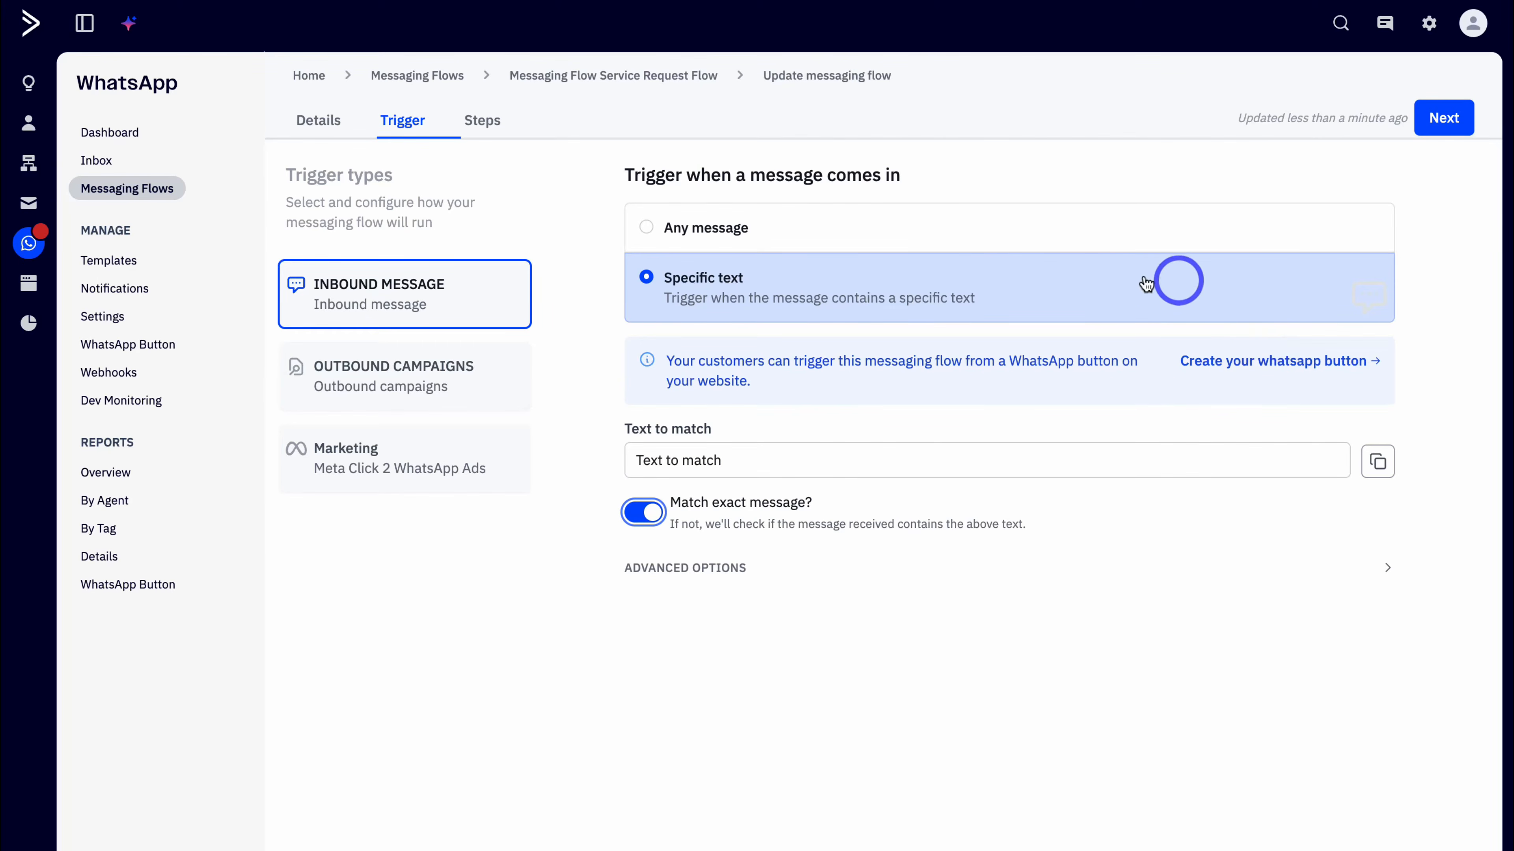
left_click(920, 231)
left_click(1444, 119)
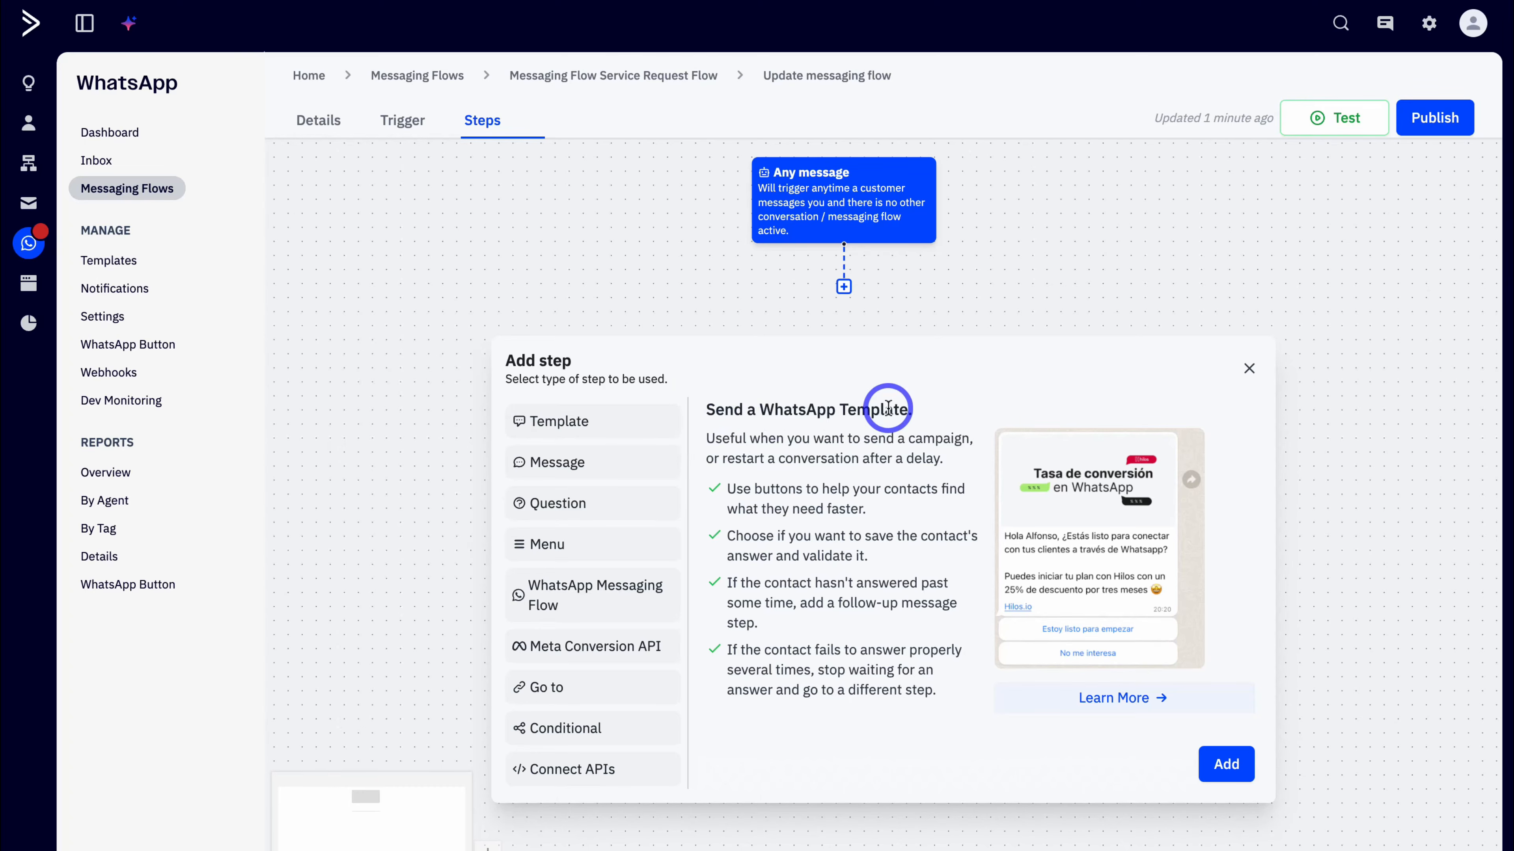
Add a Menu step below the Any message trigger and rename it "Services".
left_click(611, 470)
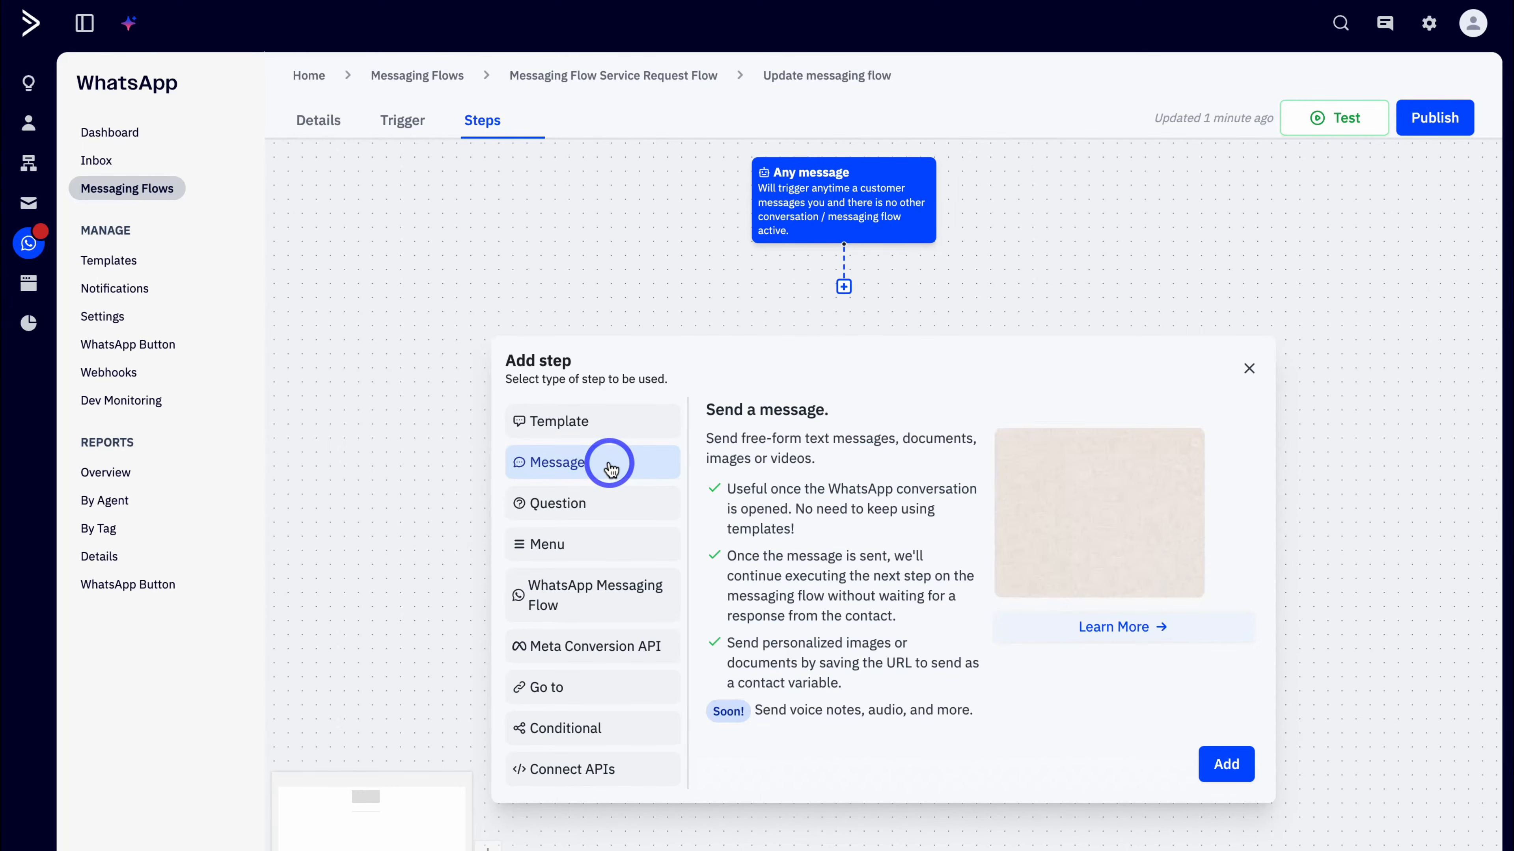
left_click(617, 501)
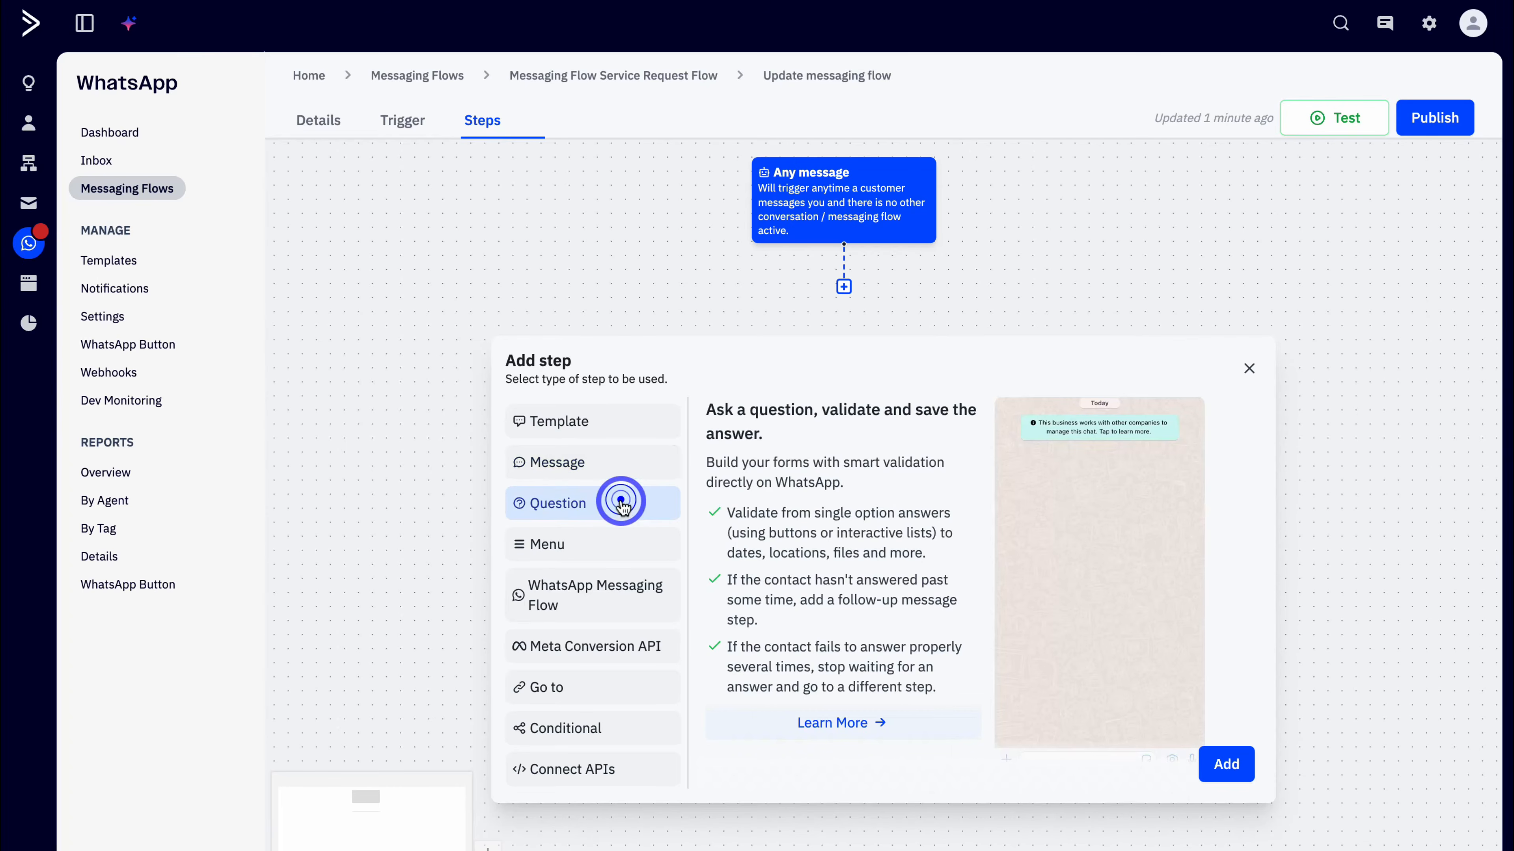
left_click(621, 541)
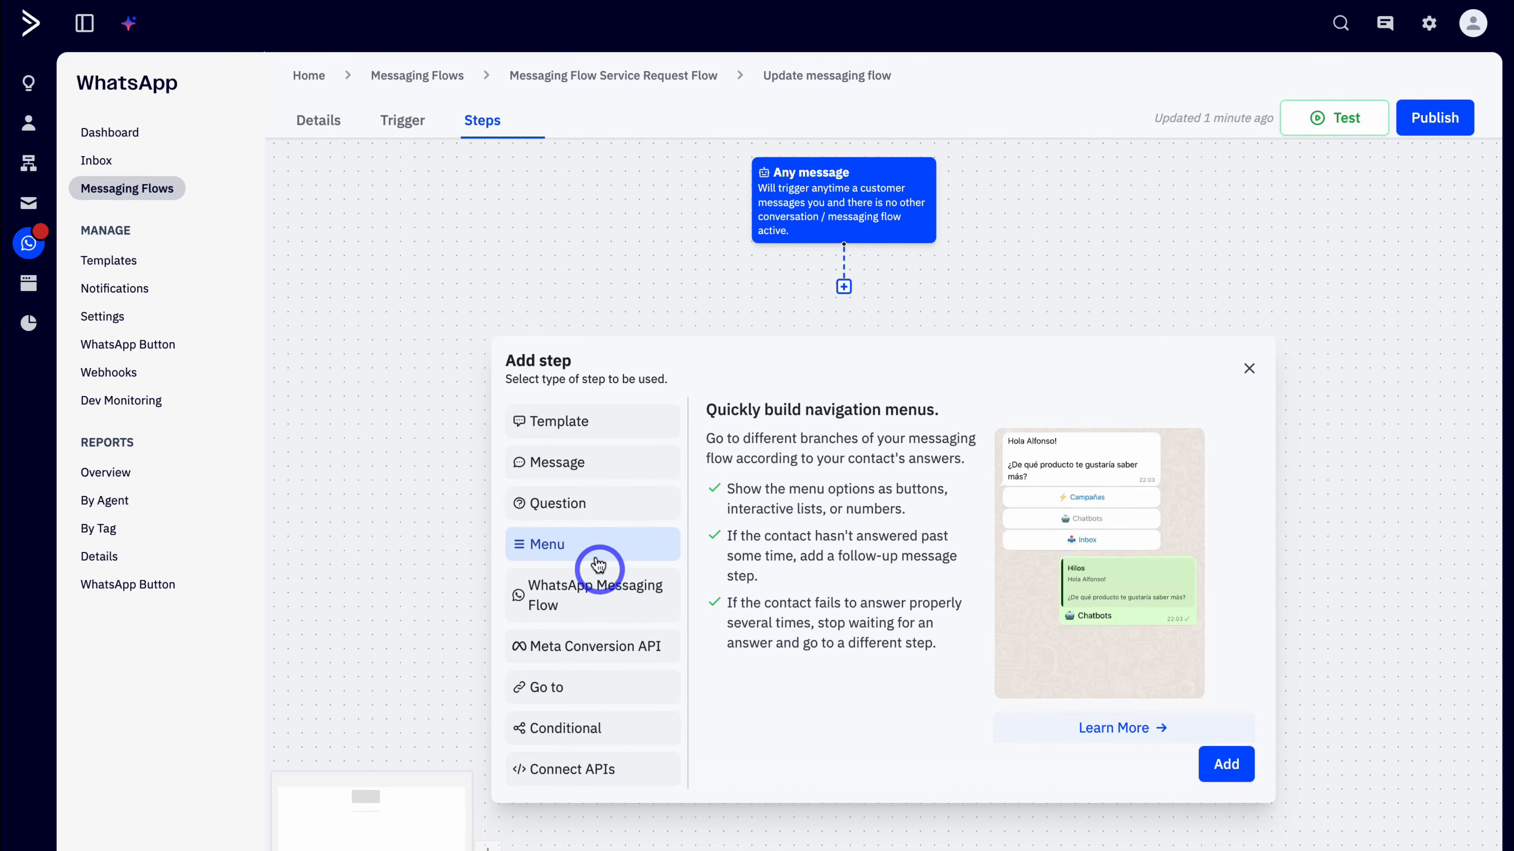
left_click(1227, 764)
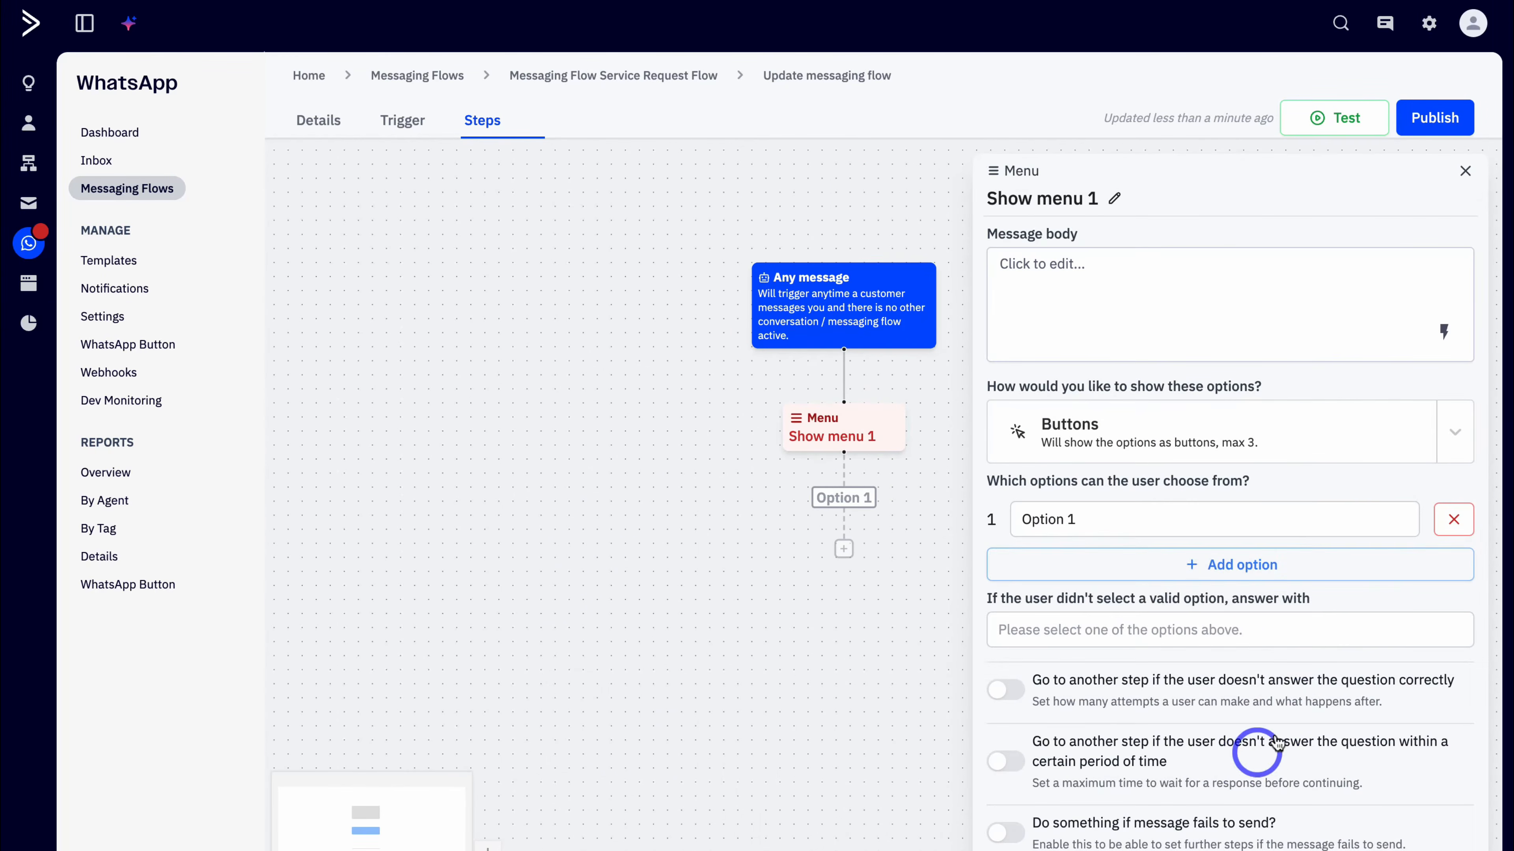
left_click_drag(1093, 198, 990, 197)
type("Services")
Write the menu's message body: "Hey" plus the First Name variable, "We provide CGI and mixed reality projects for brands.", "What service are you interested in?".
left_click(1019, 268)
type("Hey")
left_click(1443, 338)
left_click(1387, 410)
left_click(1382, 492)
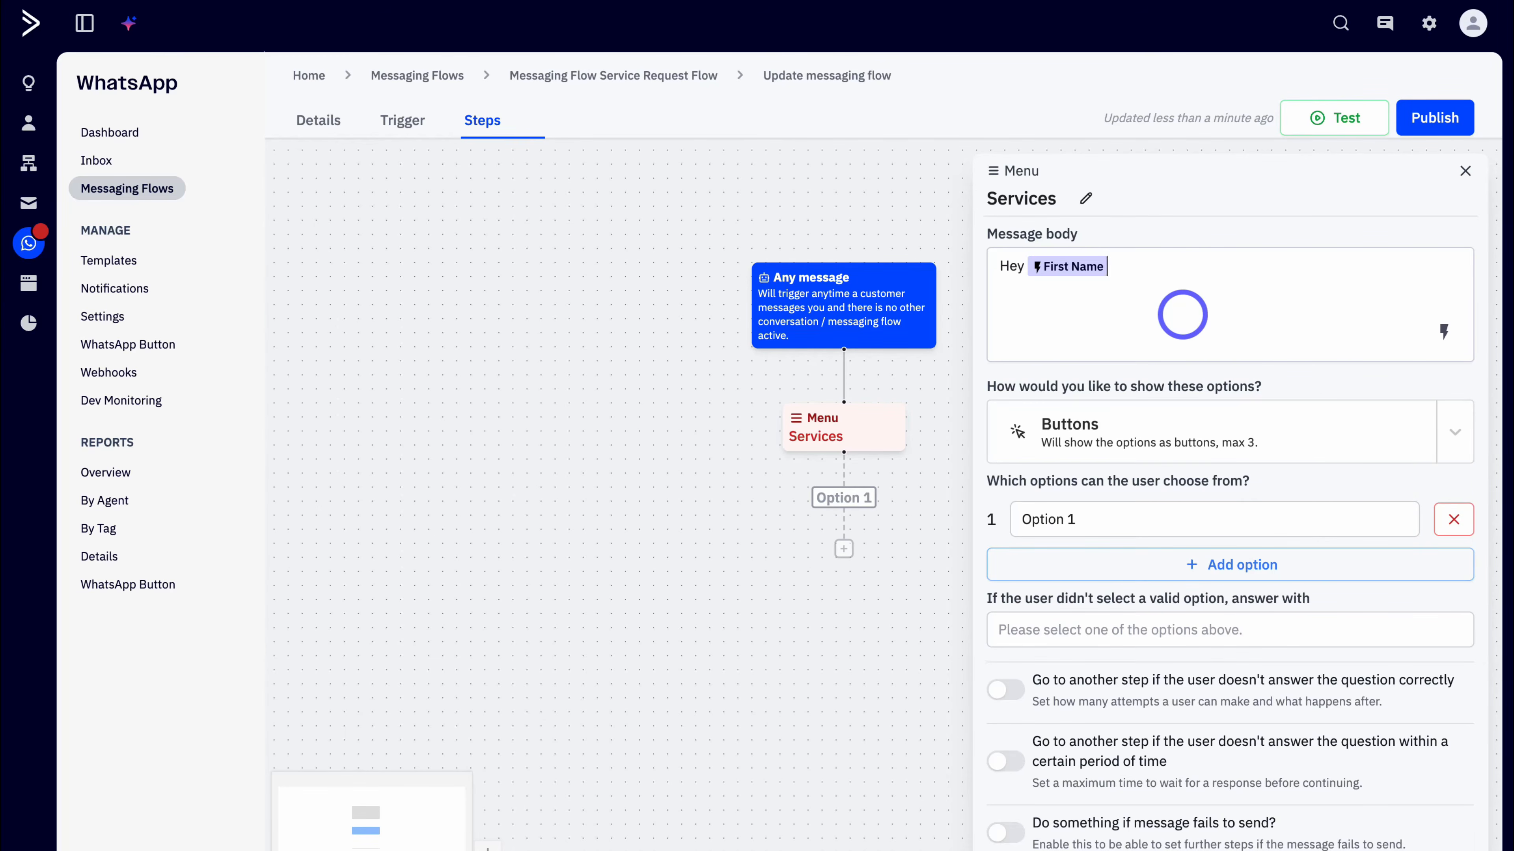
type("We provide CGI and mixed reality projects for brands.  What service are you interested in?")
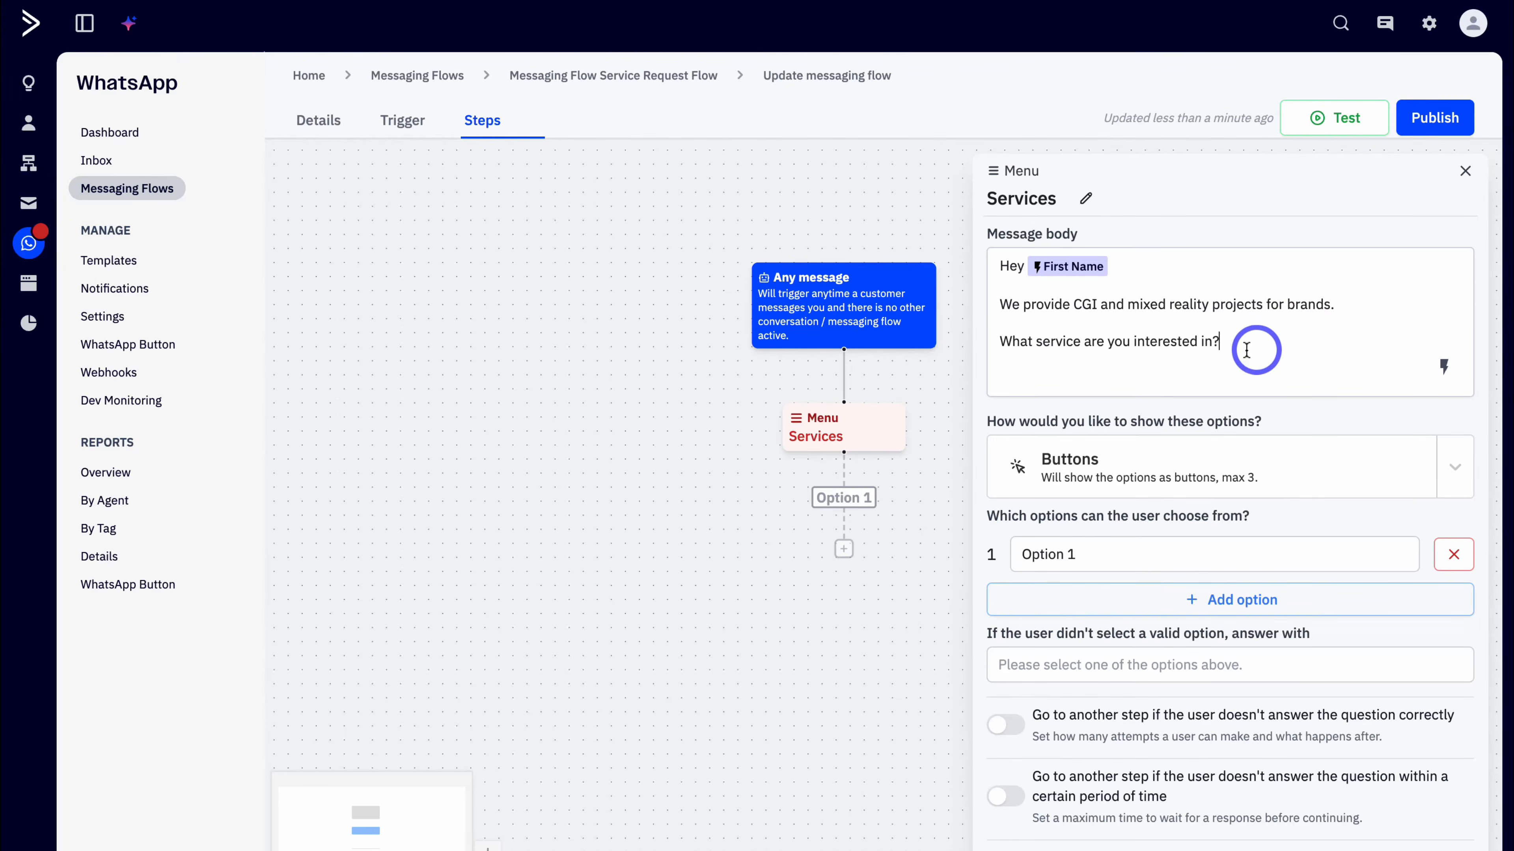
Keep the menu choices shown as Buttons and define three options: "Strategic Advice", "Consulting" and "CGI Marketing Pack".
left_click(1334, 468)
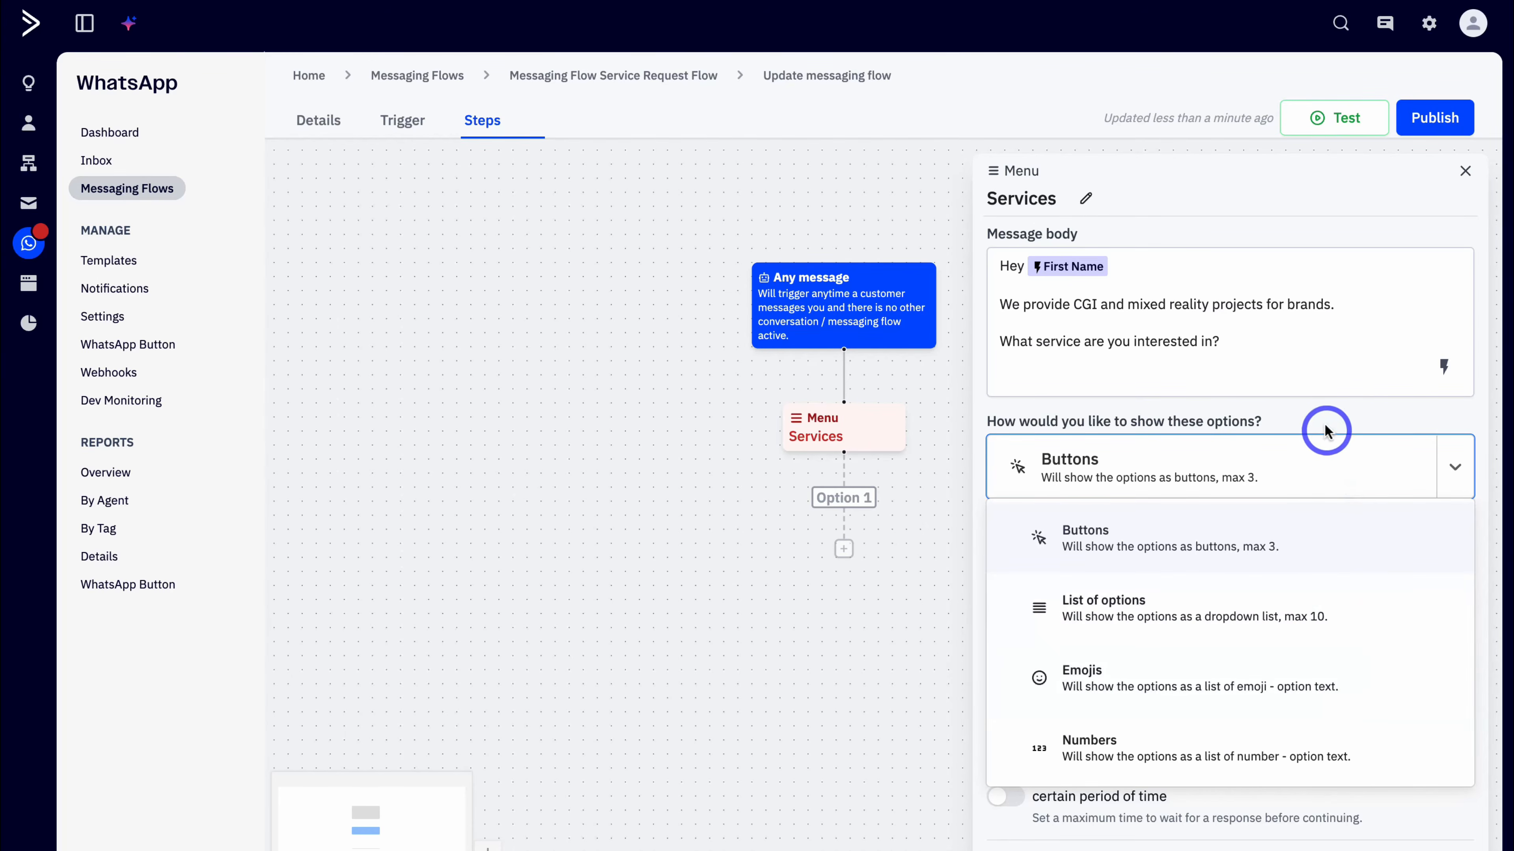
left_click(1326, 447)
triple_click(1182, 554)
type("Strategic Advice")
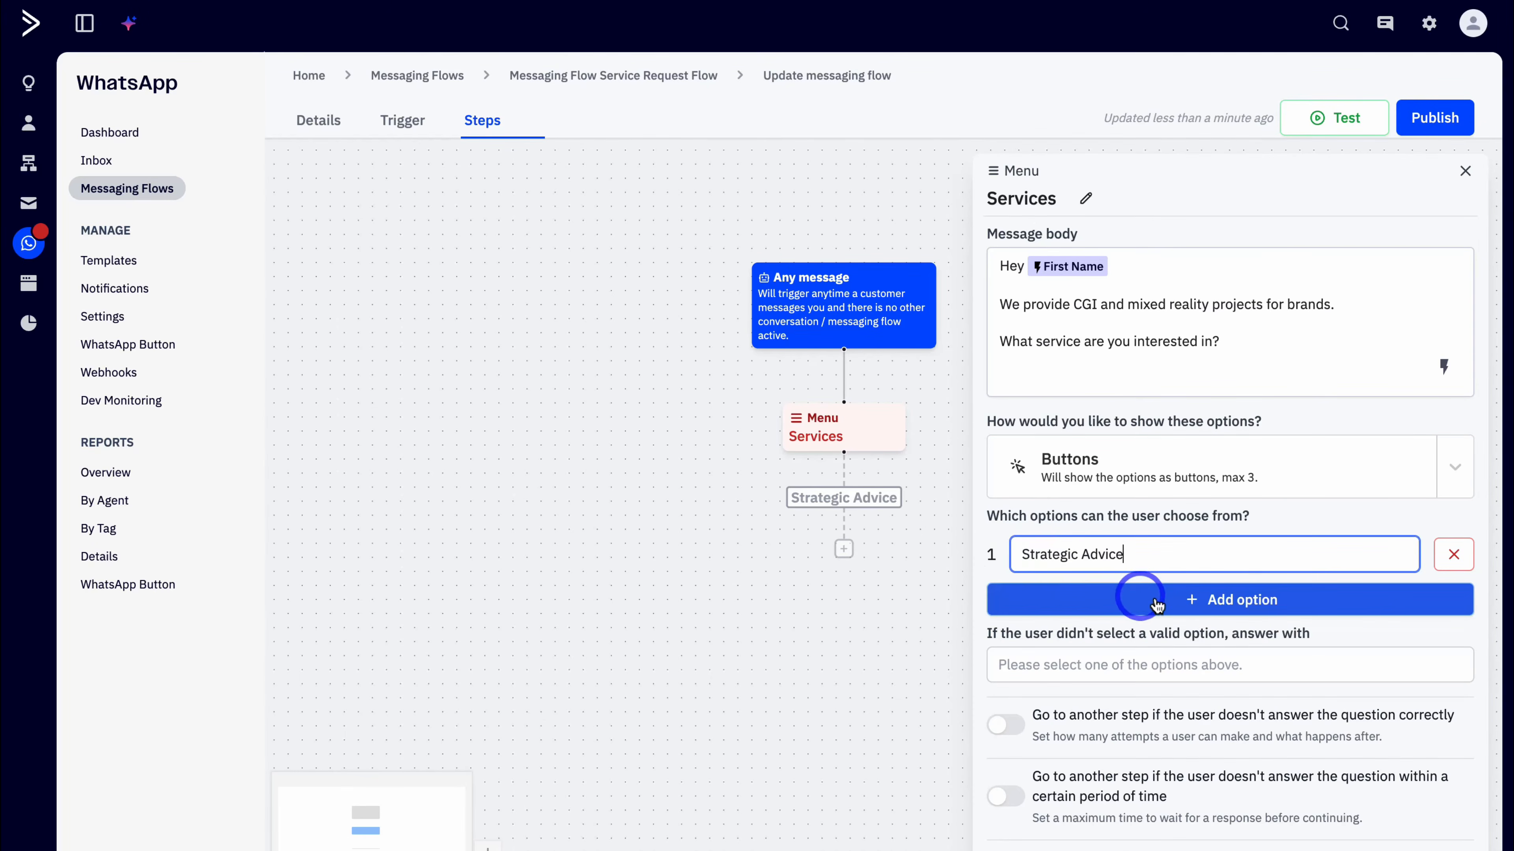
left_click(1138, 598)
type("Consulting")
left_click(1227, 642)
left_click(1169, 637)
type("CGI Marketing Pack")
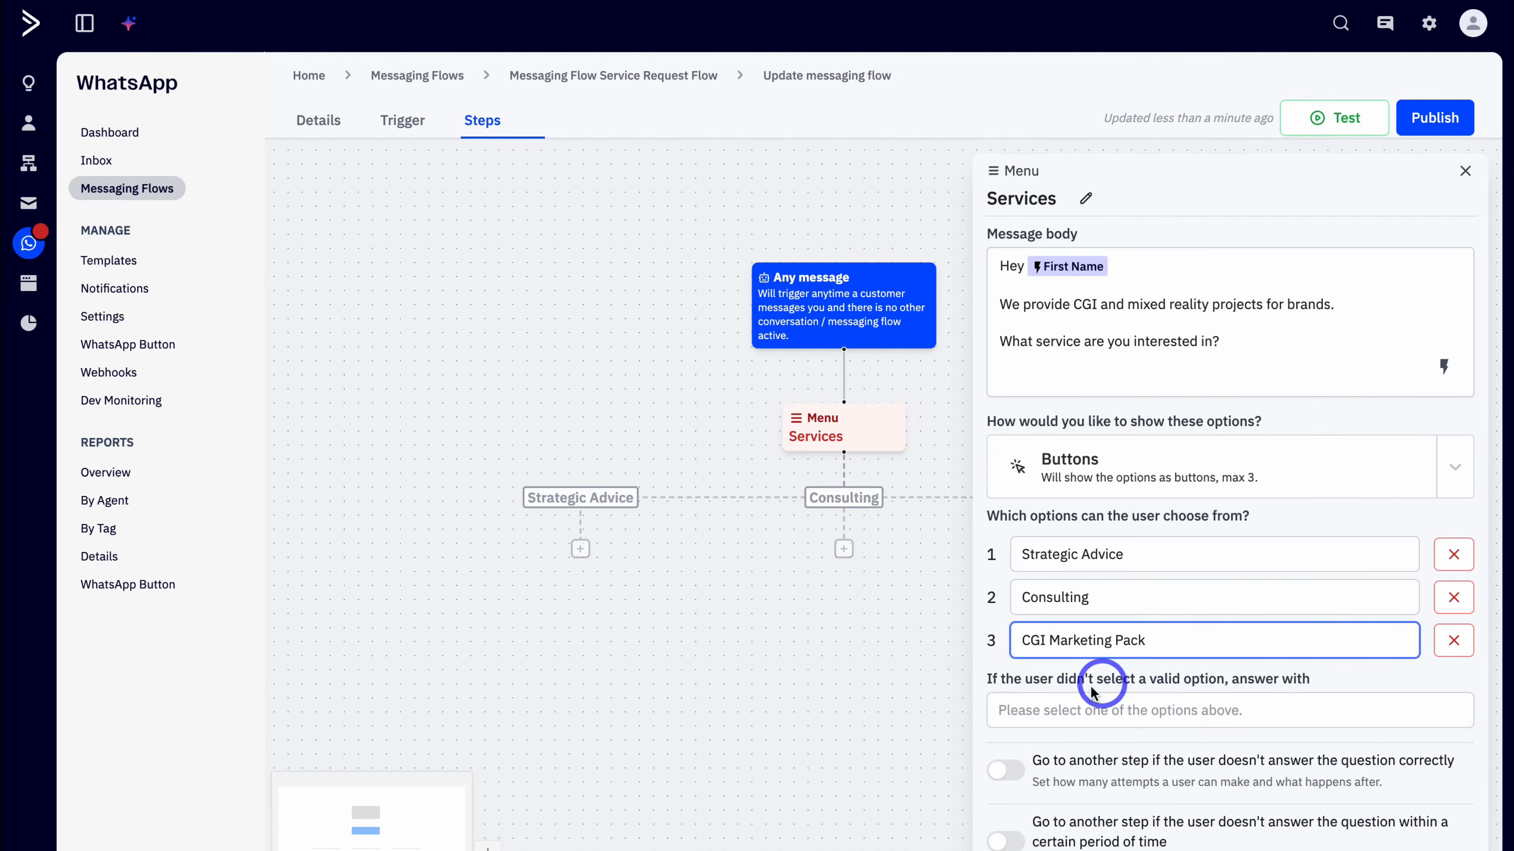
Set the menu's reply to an invalid option to "How else can I help you?" and close the menu settings.
left_click(1186, 698)
type("How else can I help you?")
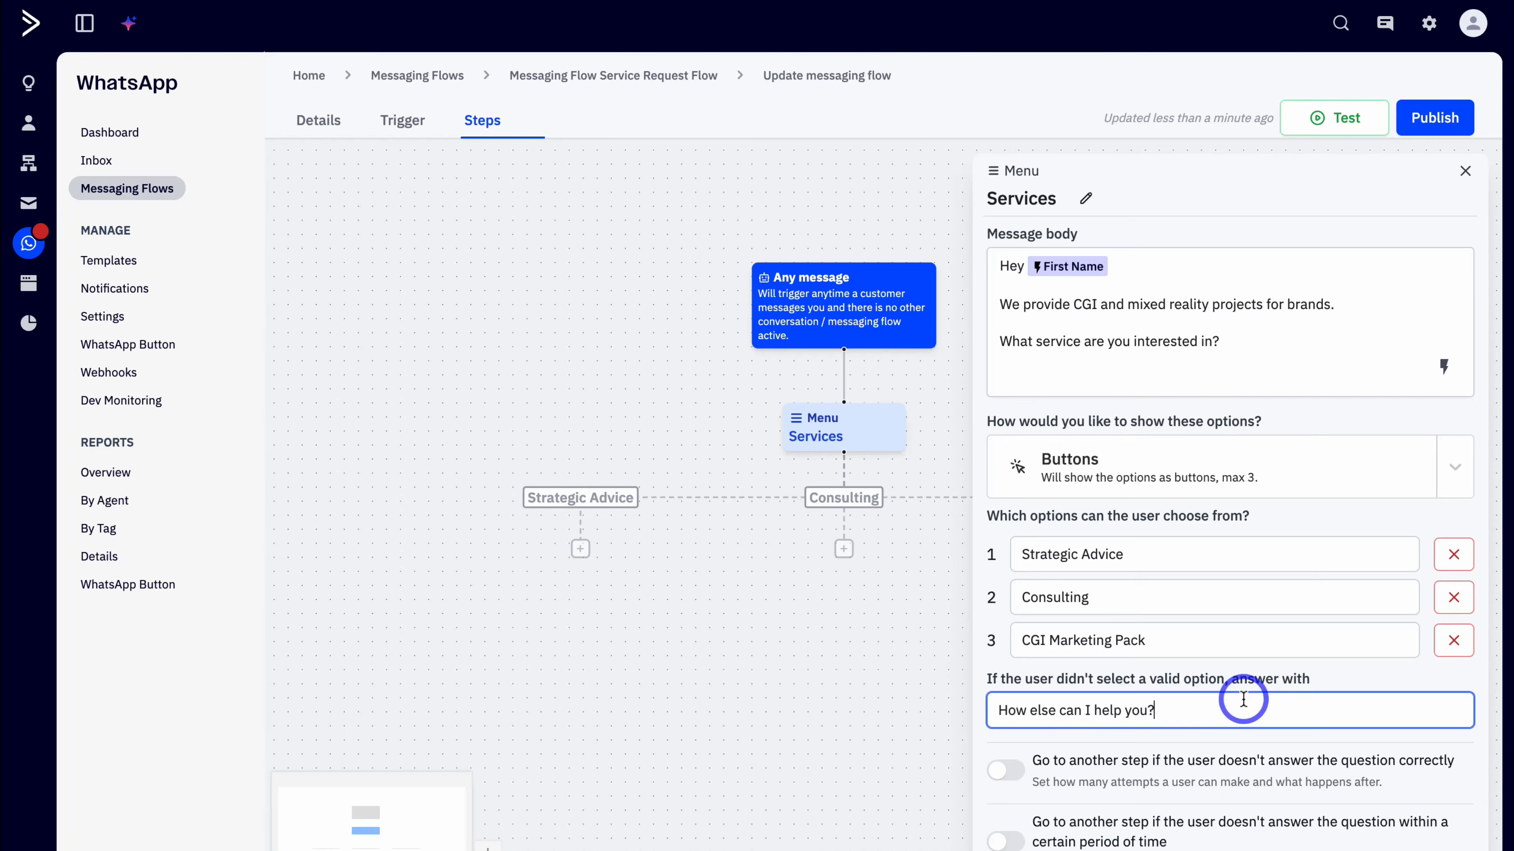
scroll(1244, 699, "down", 1)
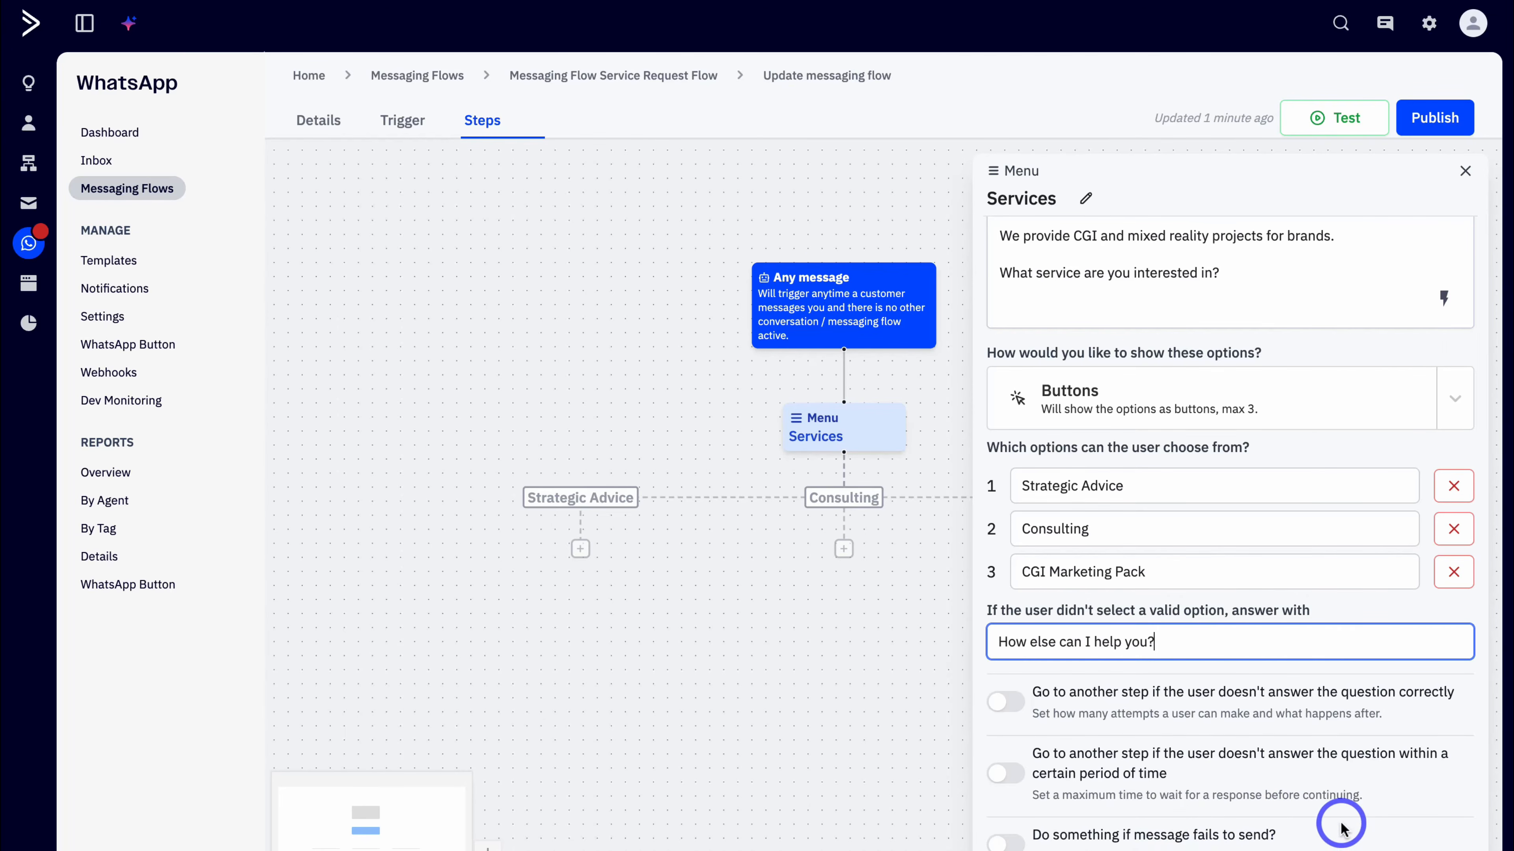
scroll(1328, 716, "up", 1)
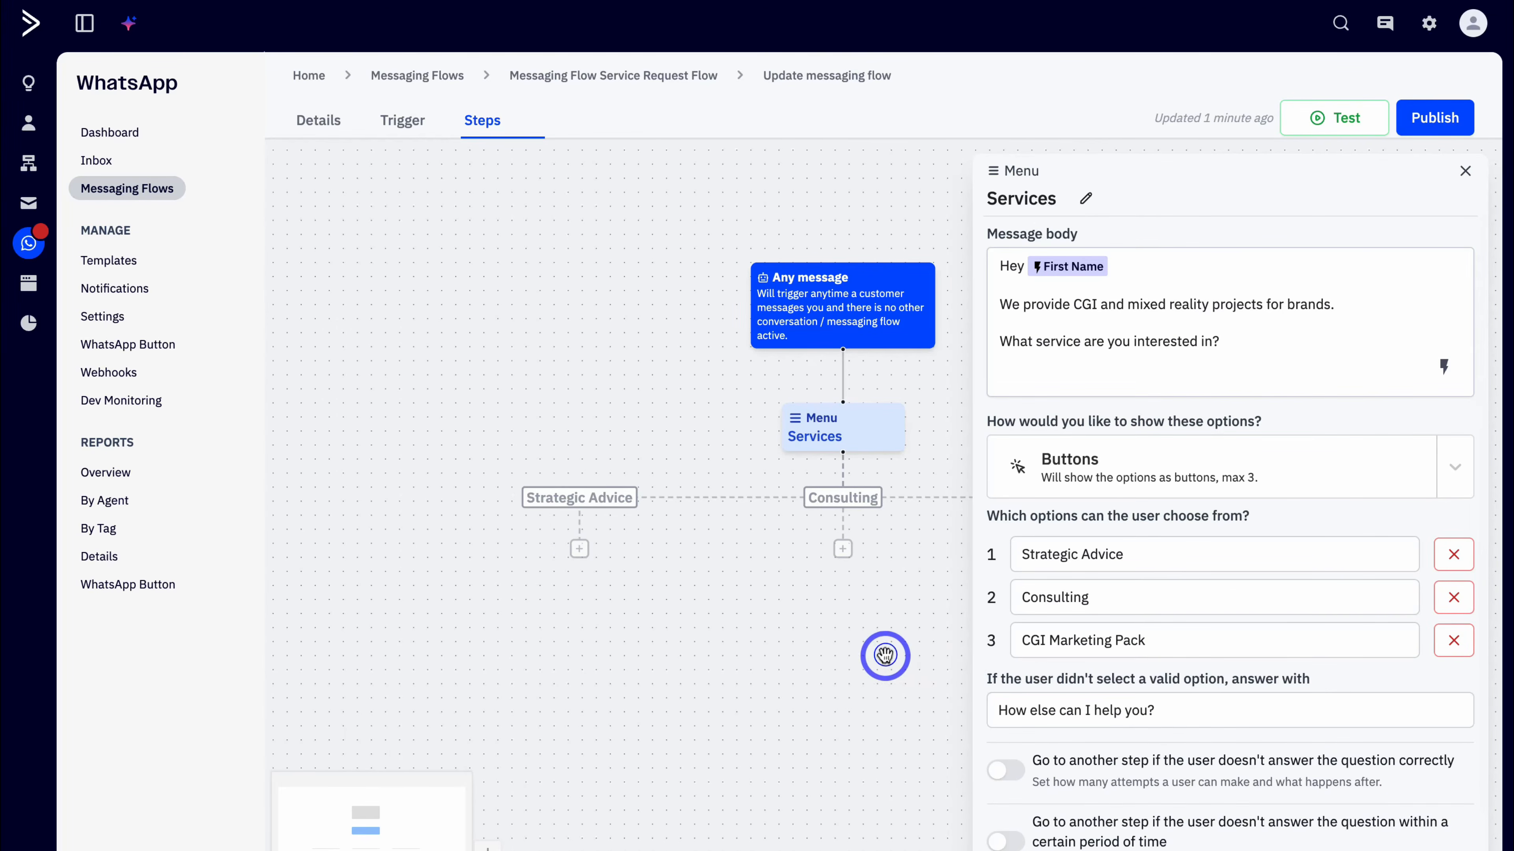
left_click(1463, 174)
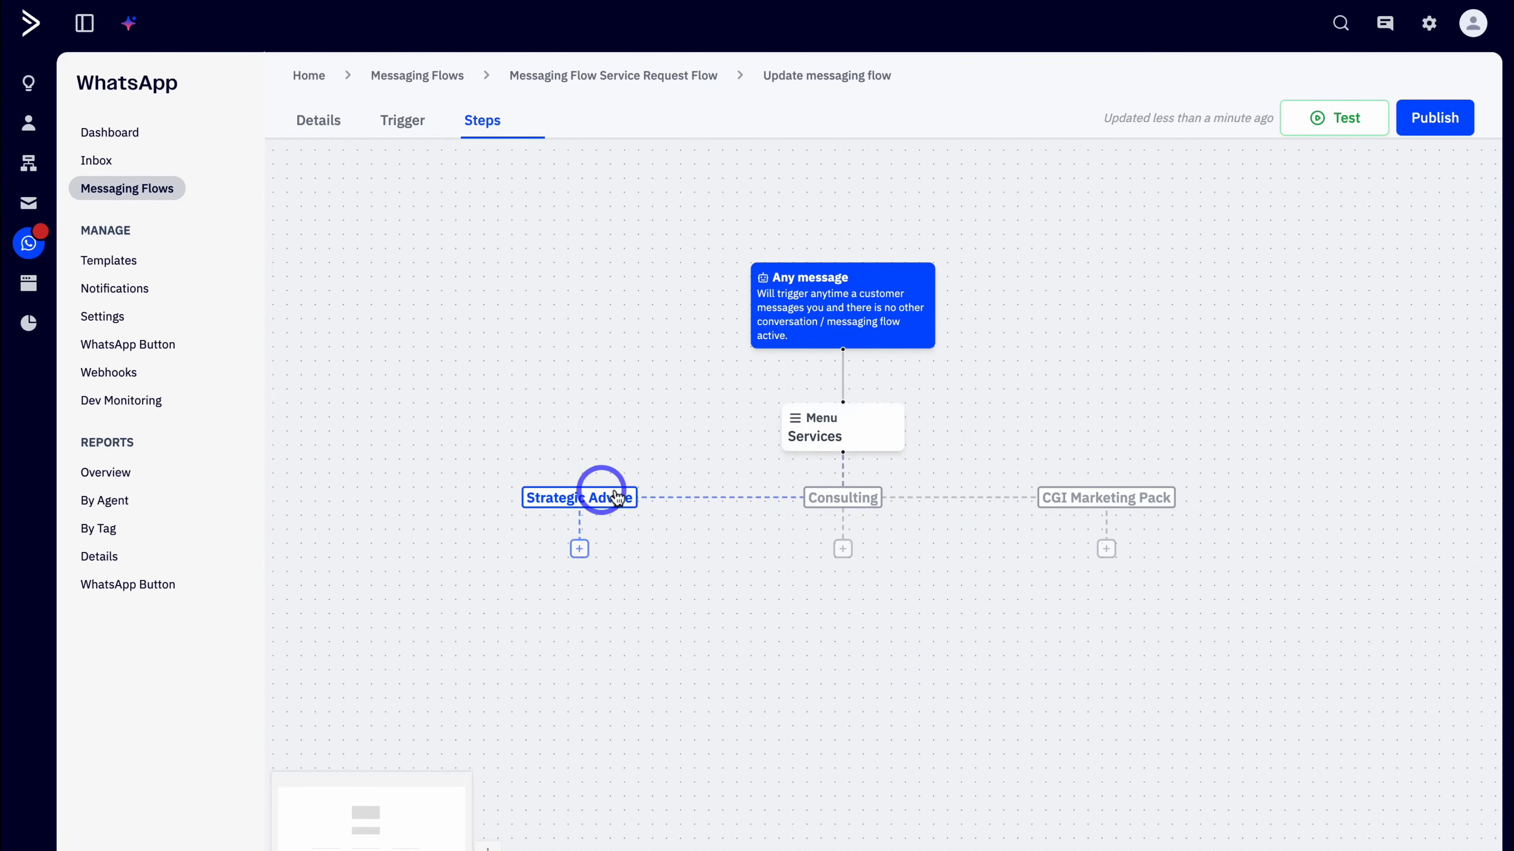
Add a Message step under the Strategic Advice branch and rename it "Strategic Advice".
mouse_move(843, 427)
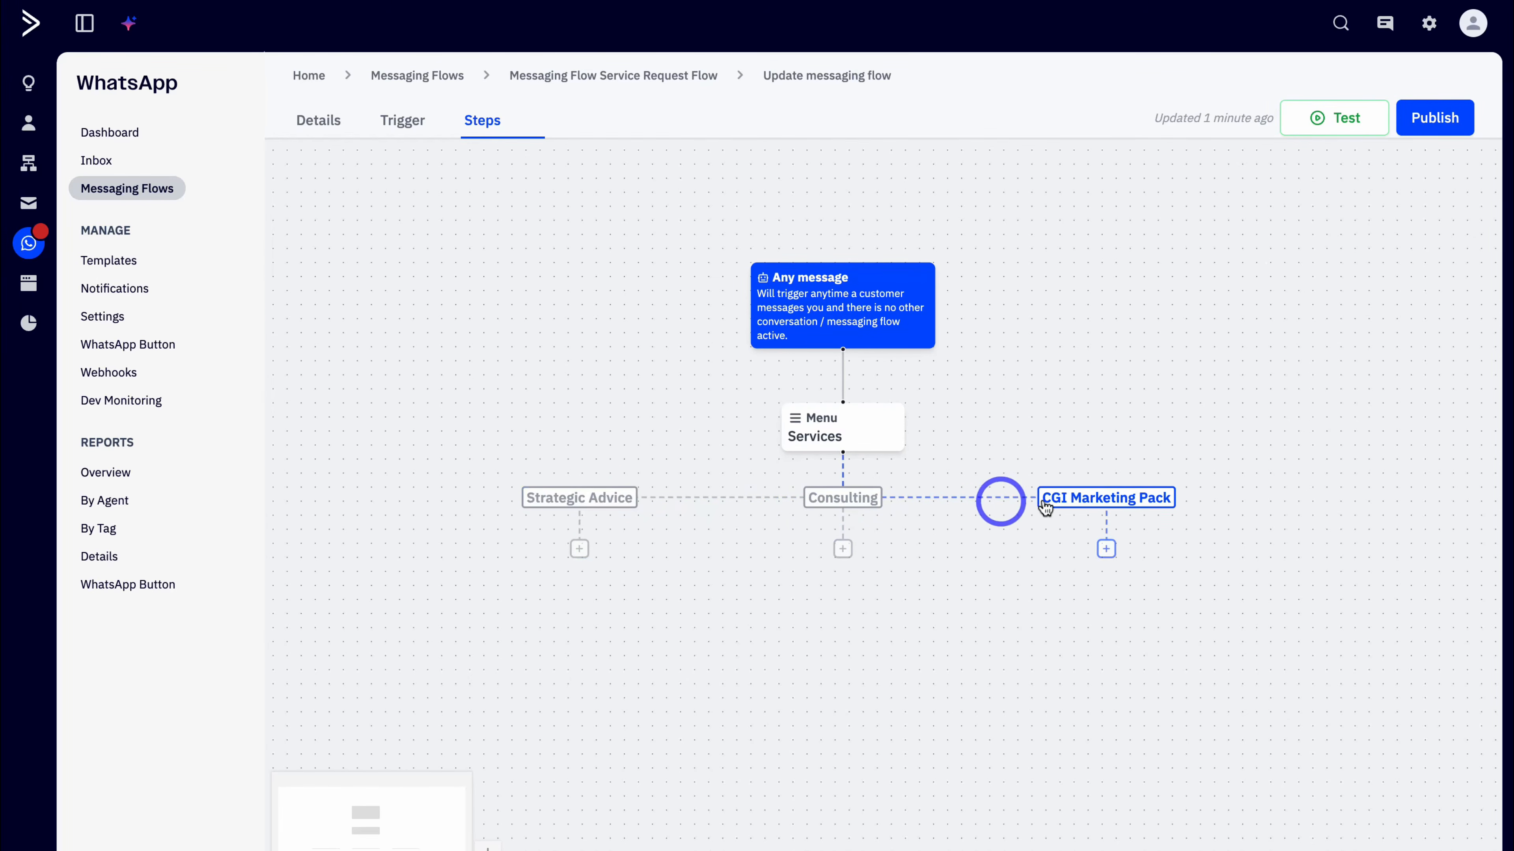
left_click(579, 550)
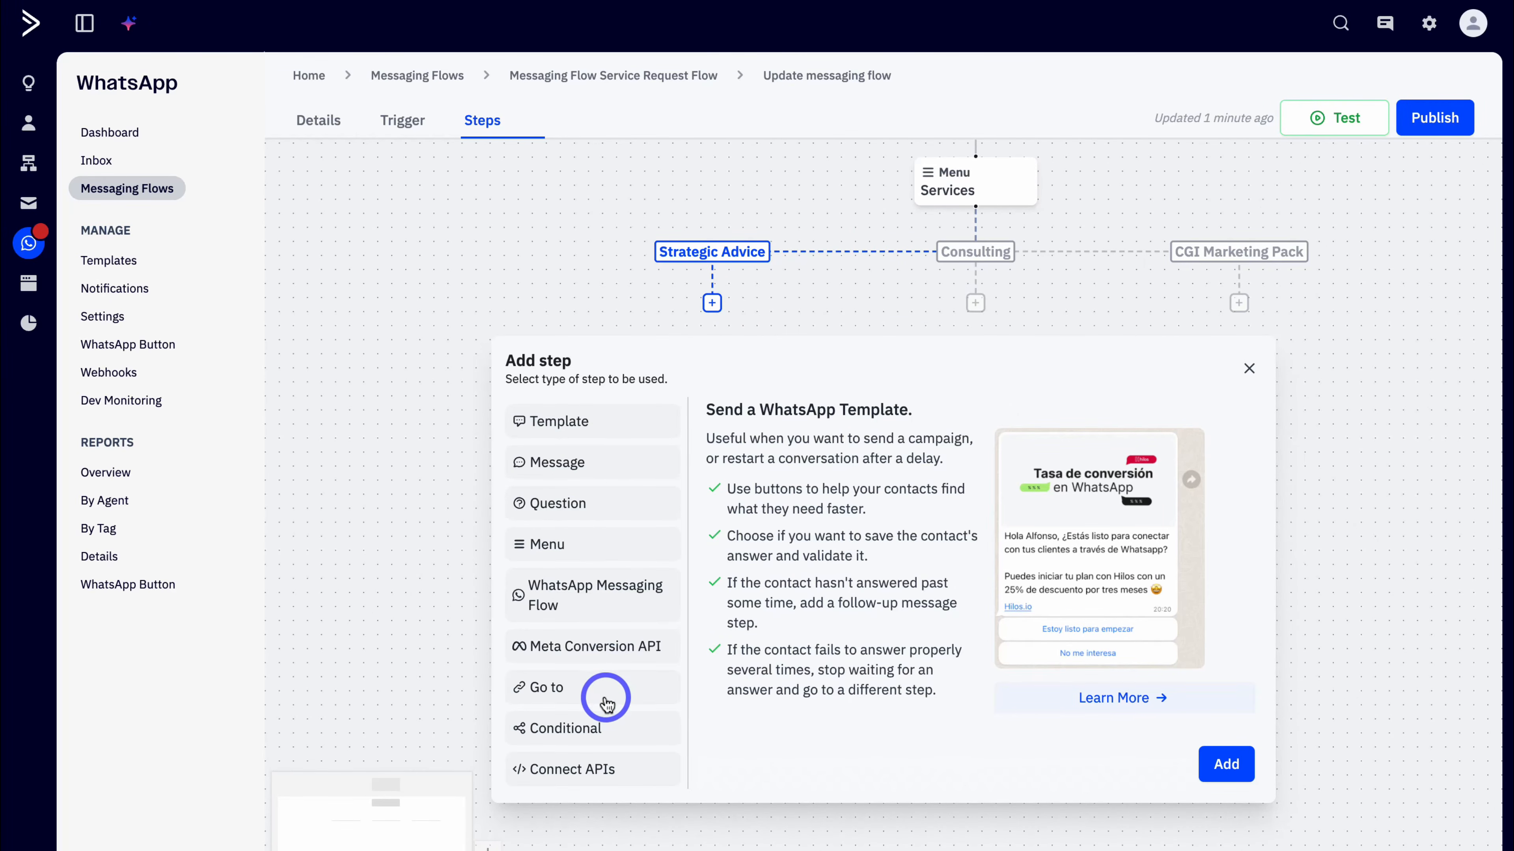
left_click(598, 465)
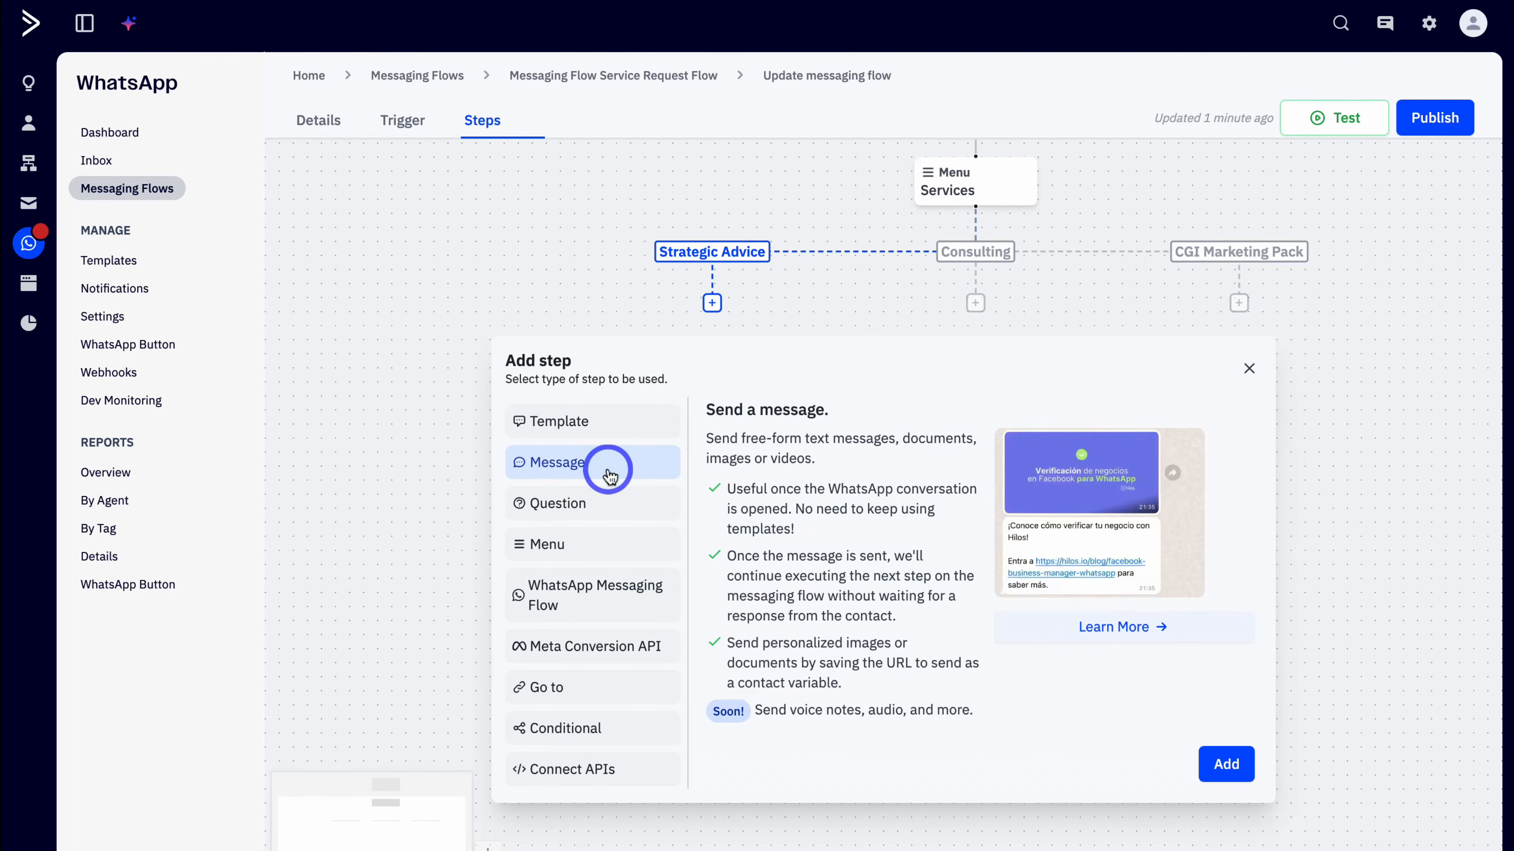
left_click(1226, 764)
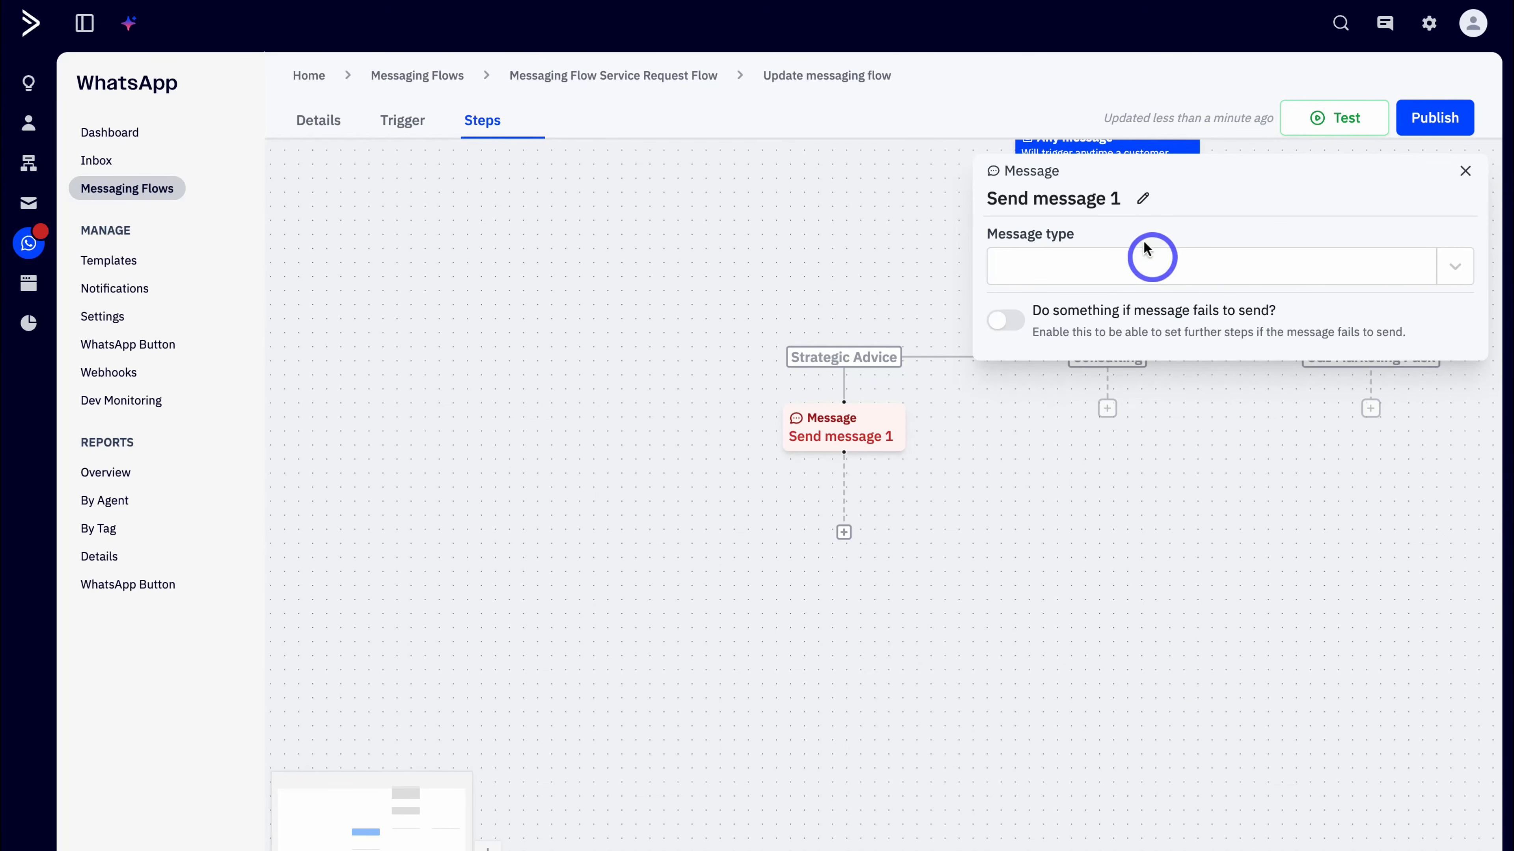
left_click_drag(1120, 202, 990, 199)
type("Strategic Advice")
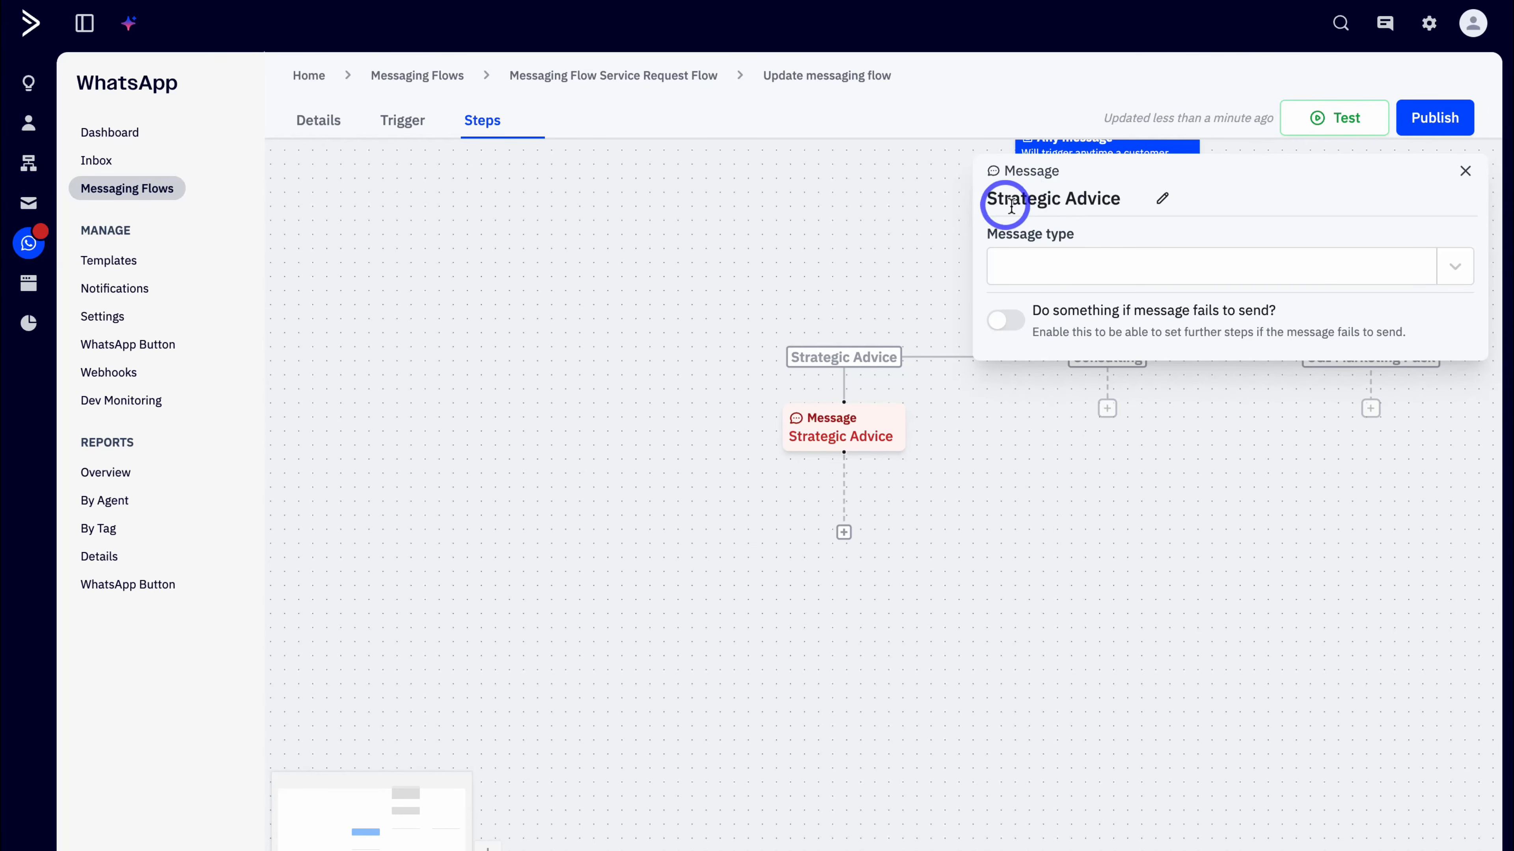
Make the Strategic Advice message a Document, upload Strategic Advice.pdf to it, and close its settings.
left_click(1049, 261)
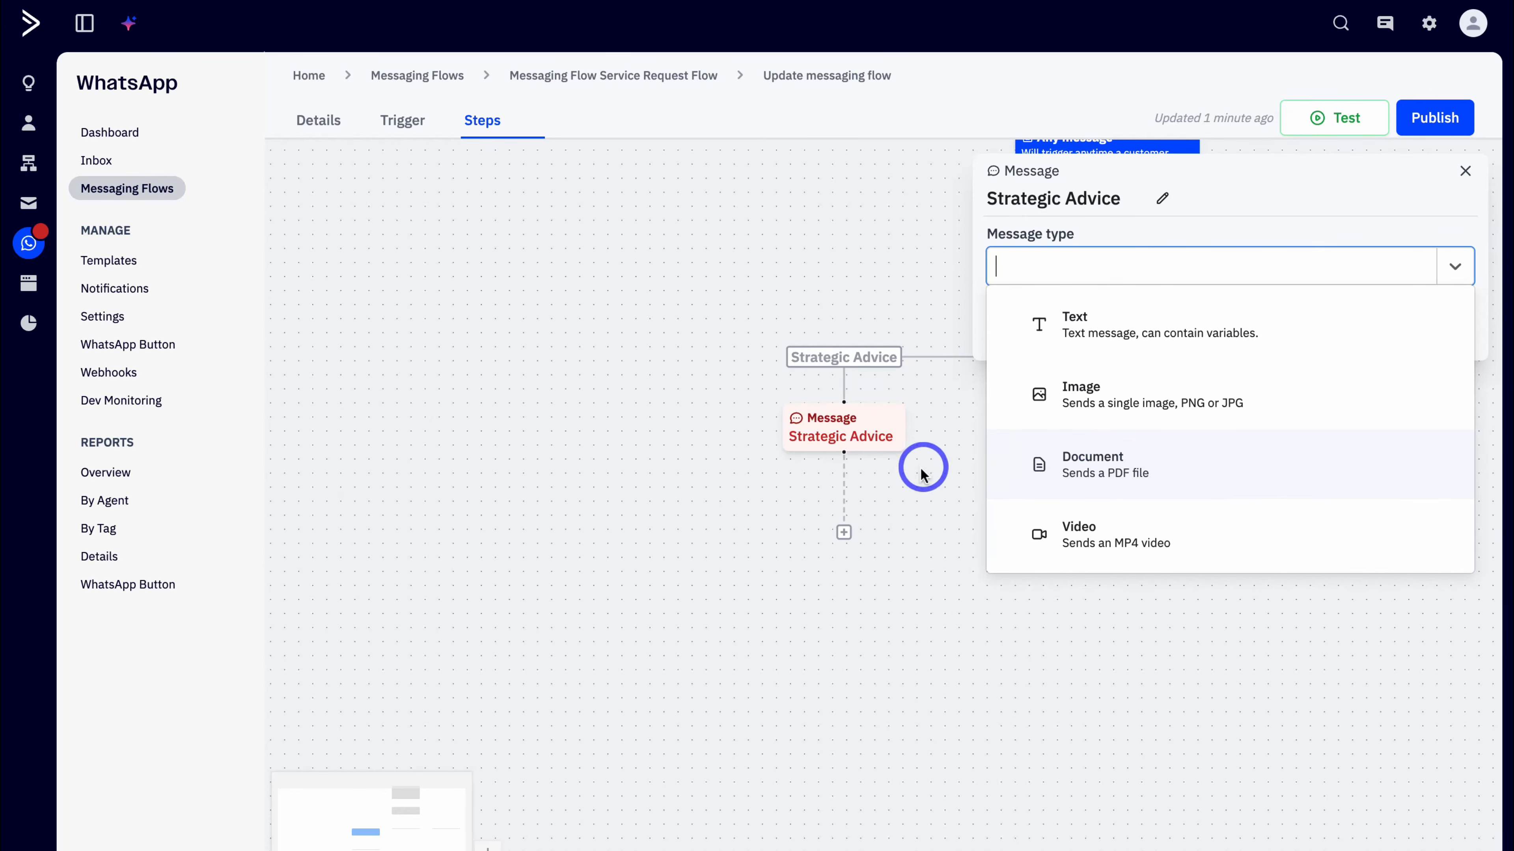
left_click(1190, 460)
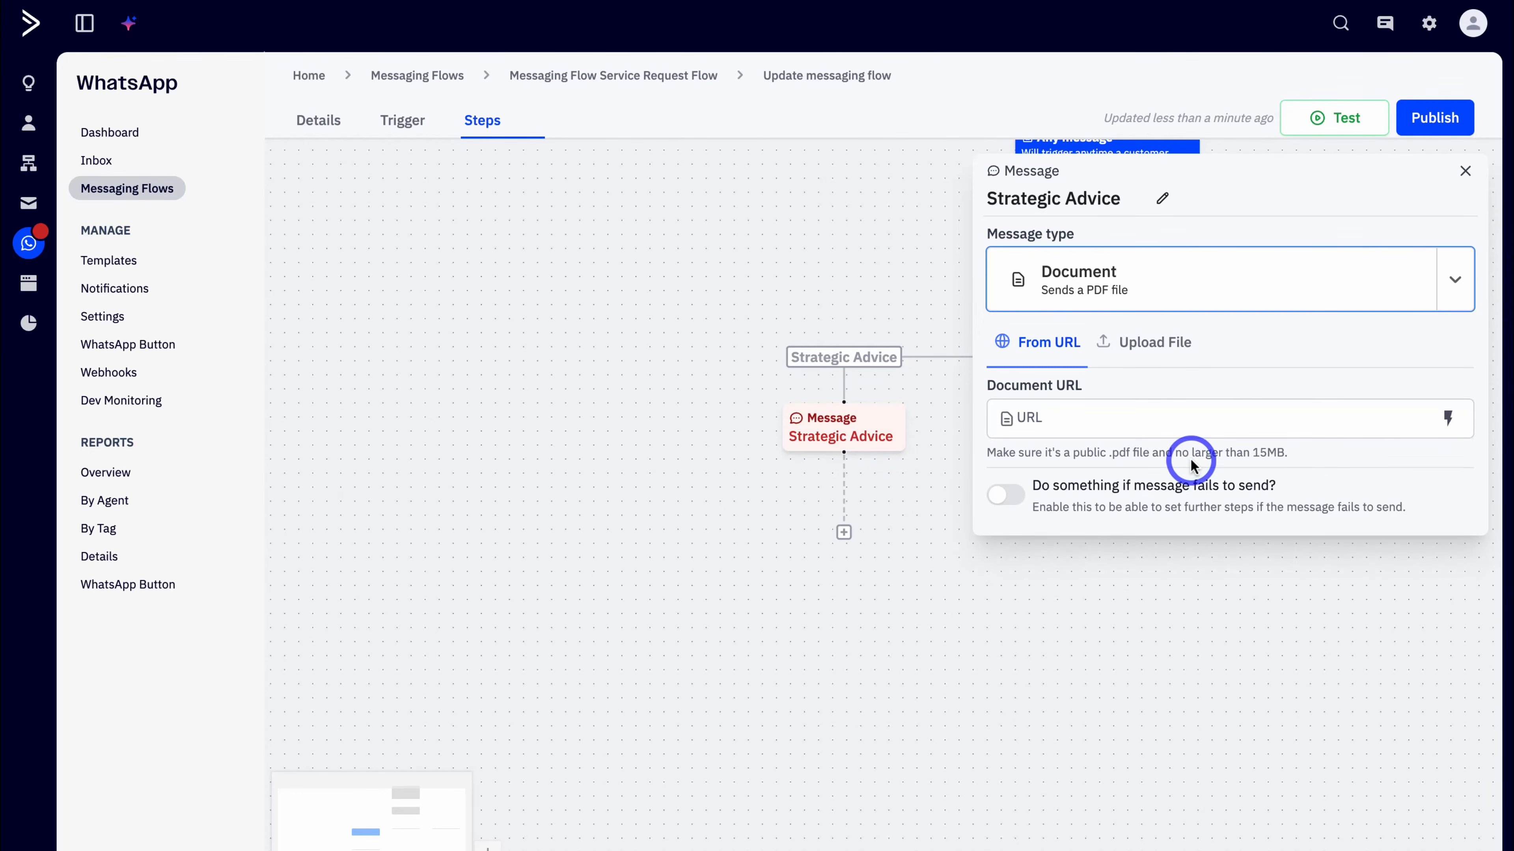
left_click(1172, 344)
left_click(1101, 661)
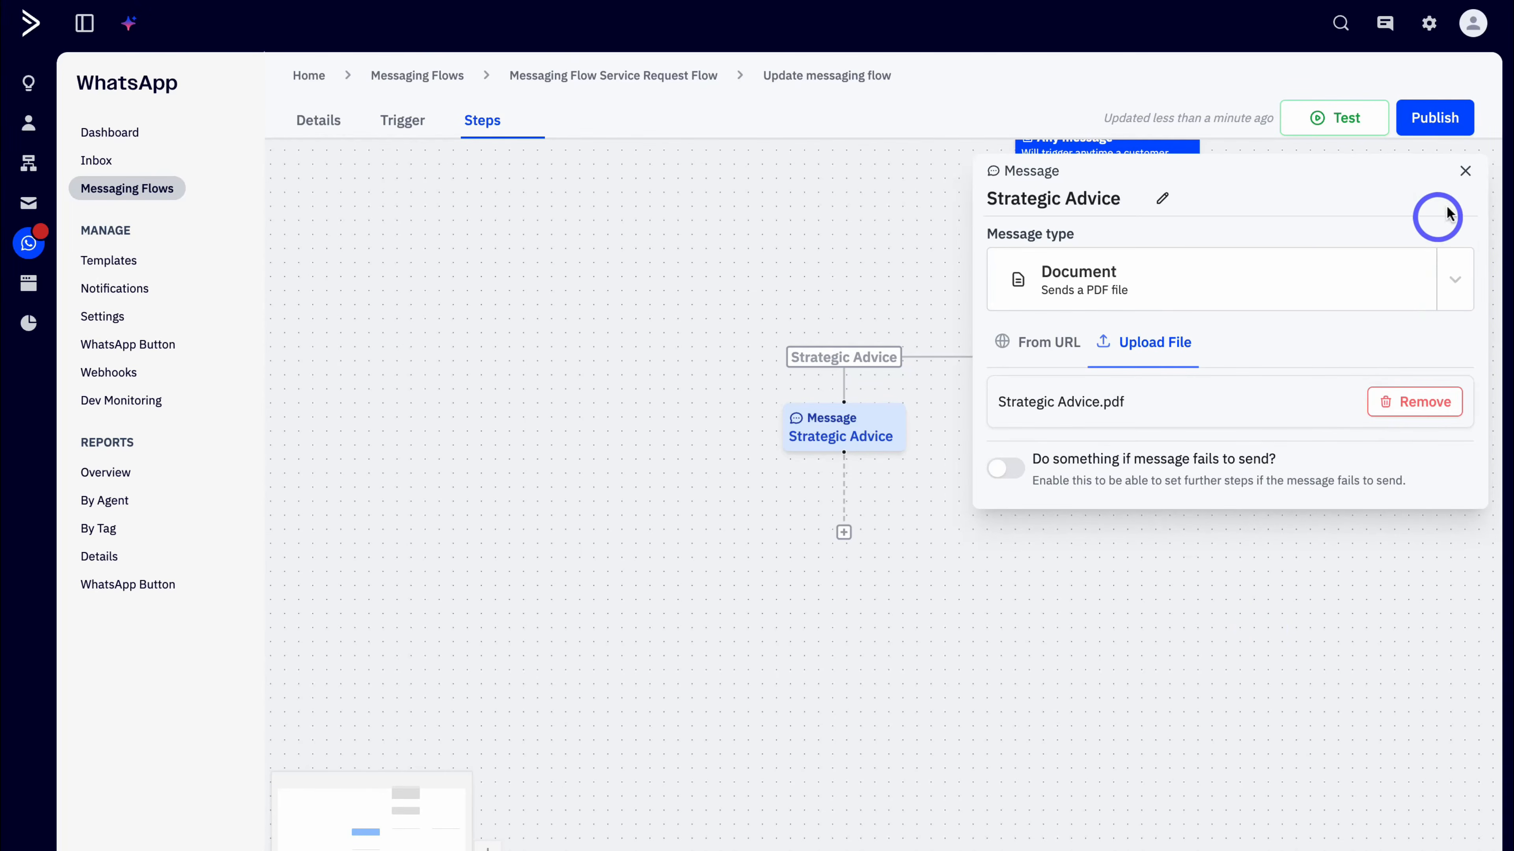
left_click(1464, 172)
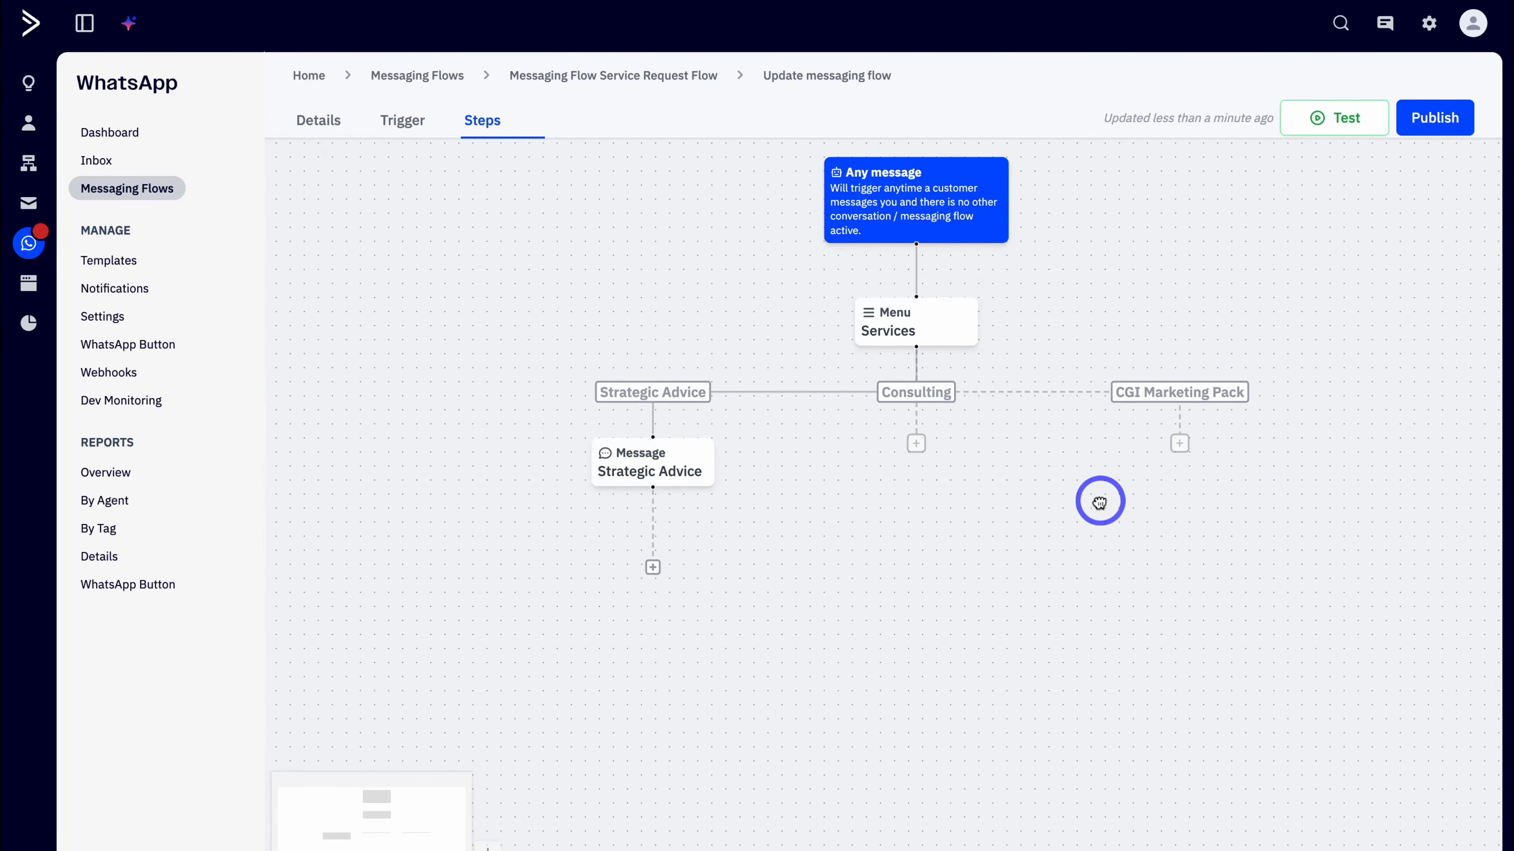
Add a Message step under the Consulting branch and set its message type to Document.
left_click(915, 444)
left_click(596, 461)
left_click(1225, 764)
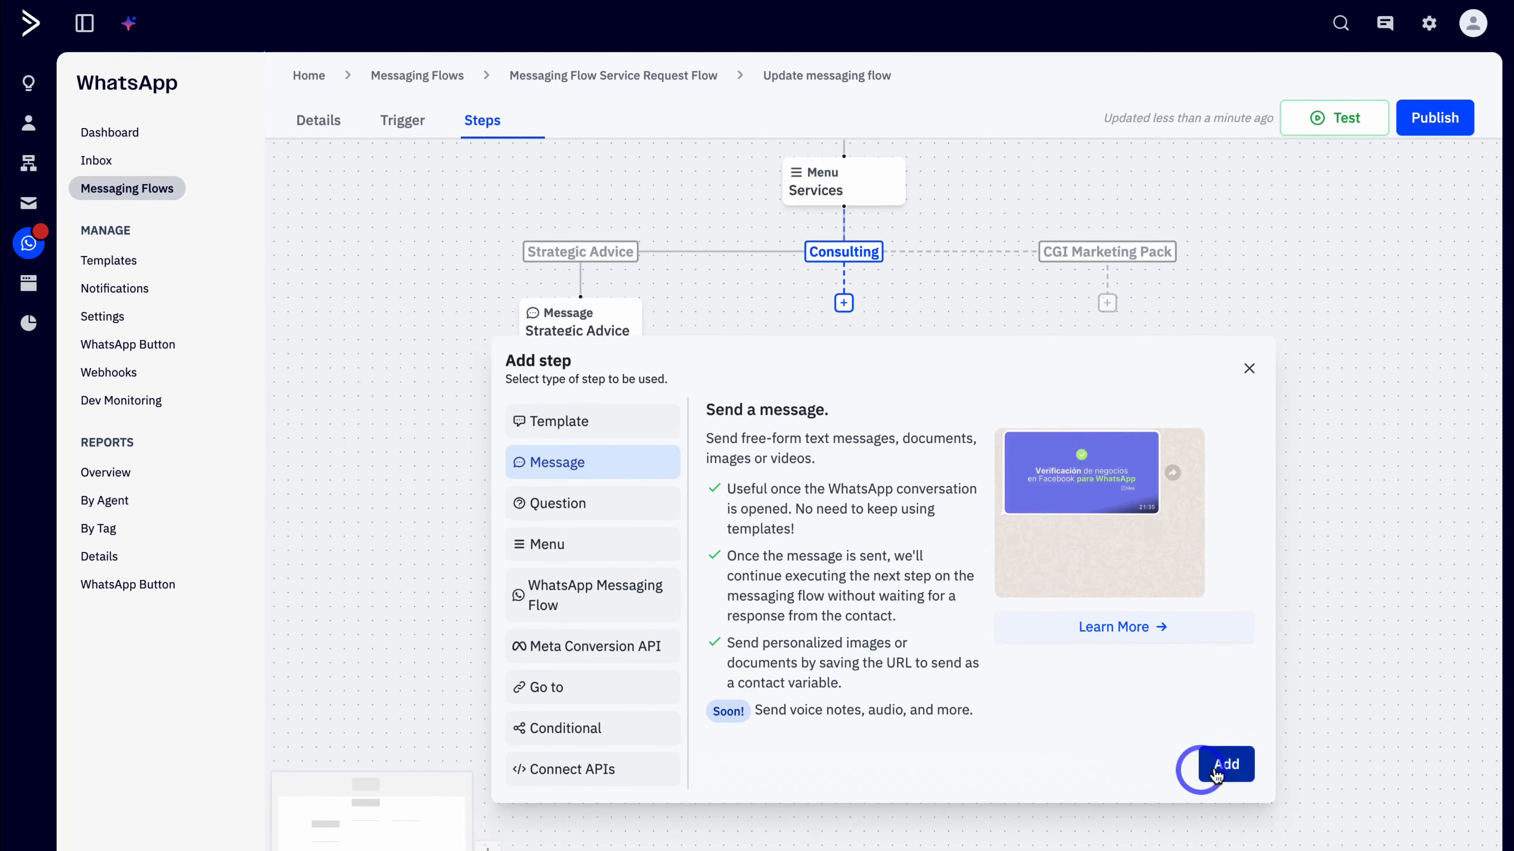
left_click(1016, 265)
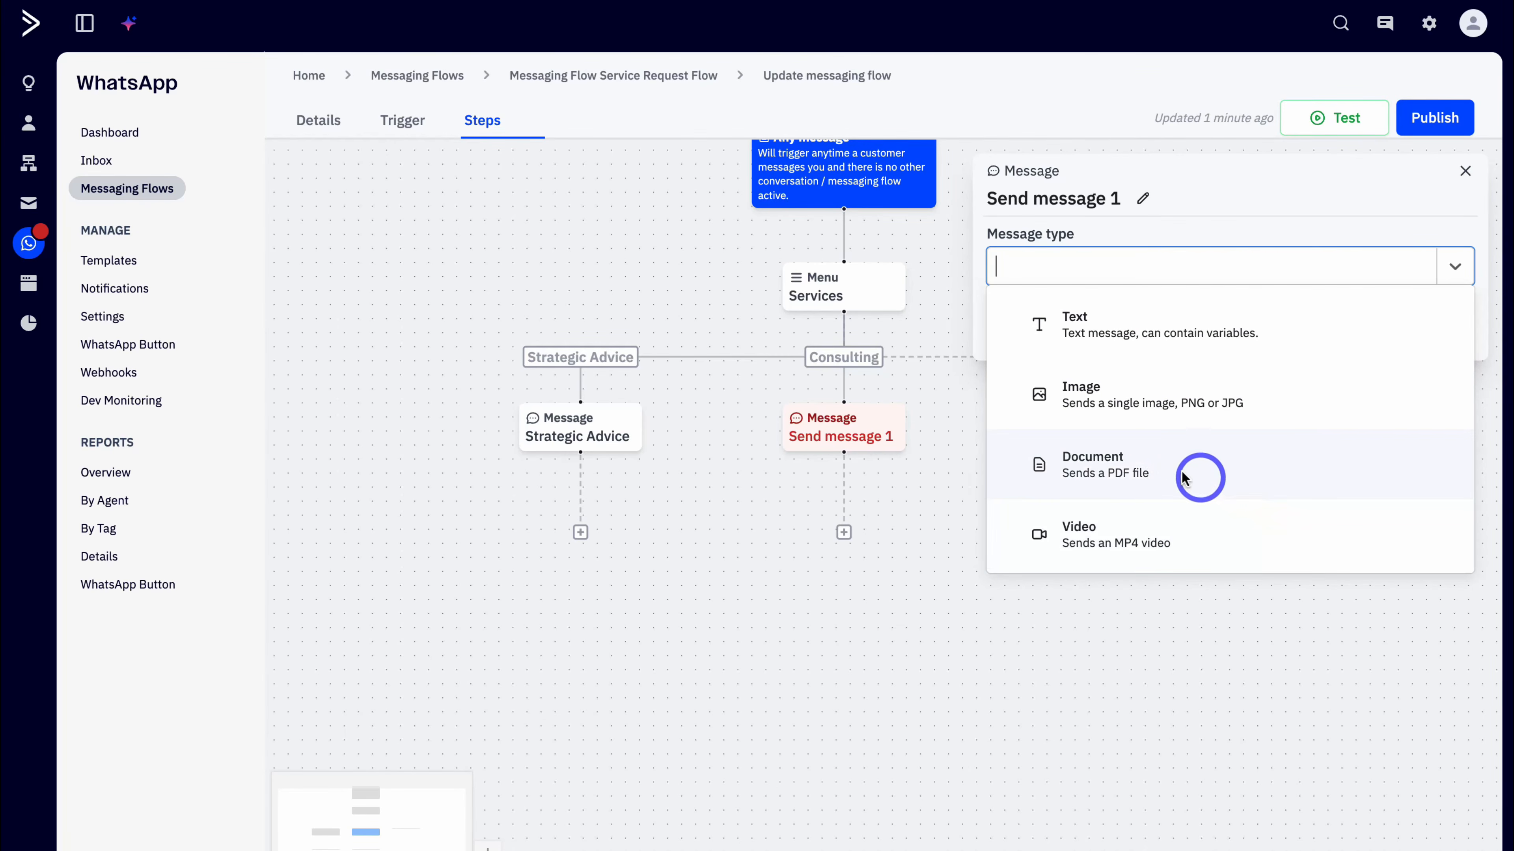
left_click(1220, 467)
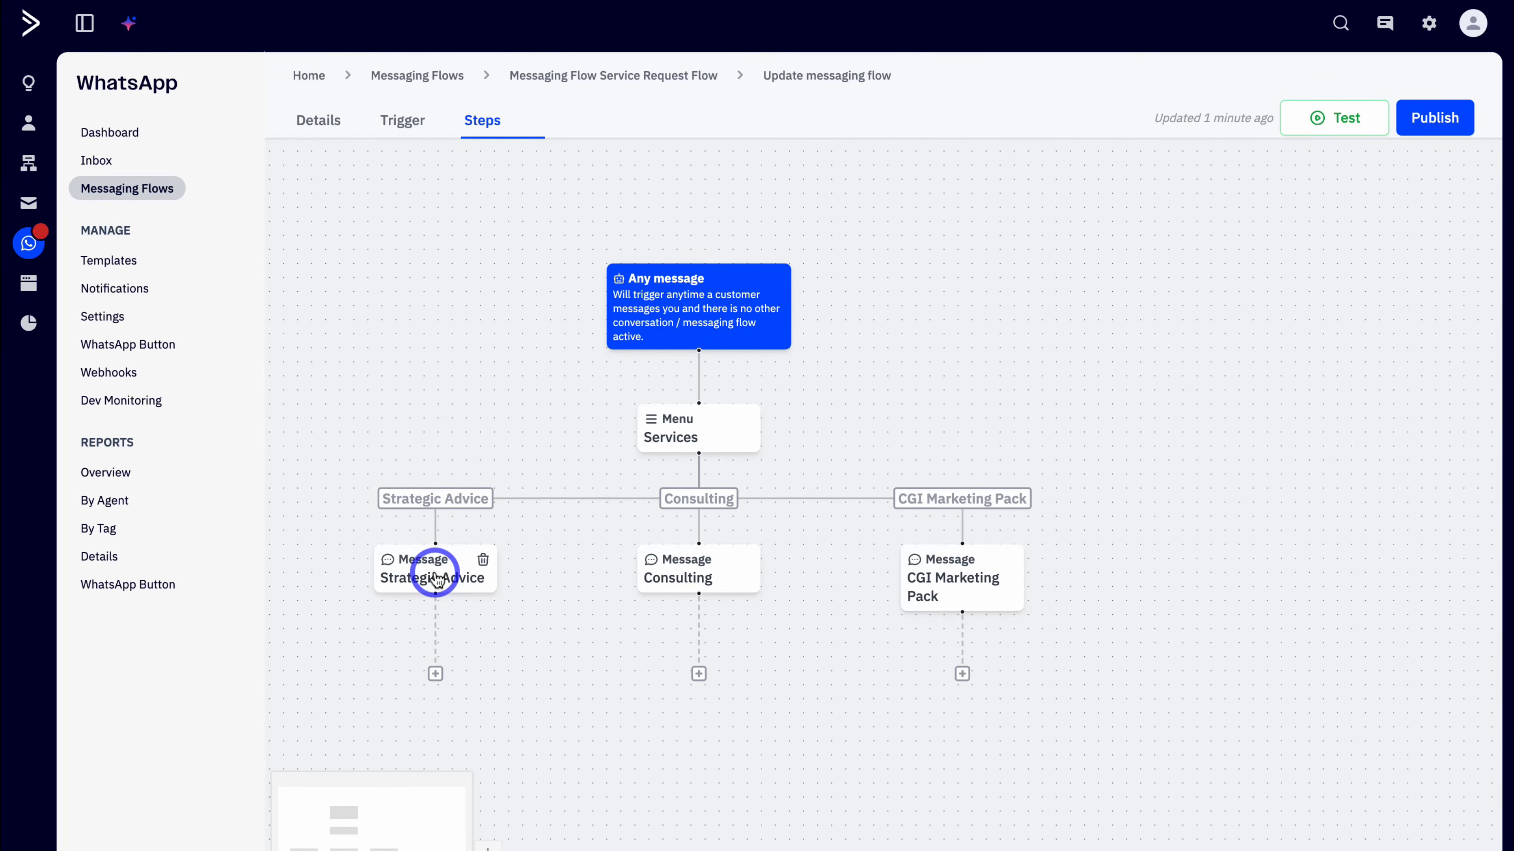
Review the step types available after the Consulting message, close the list, and view the WhatsApp templates.
left_click(699, 674)
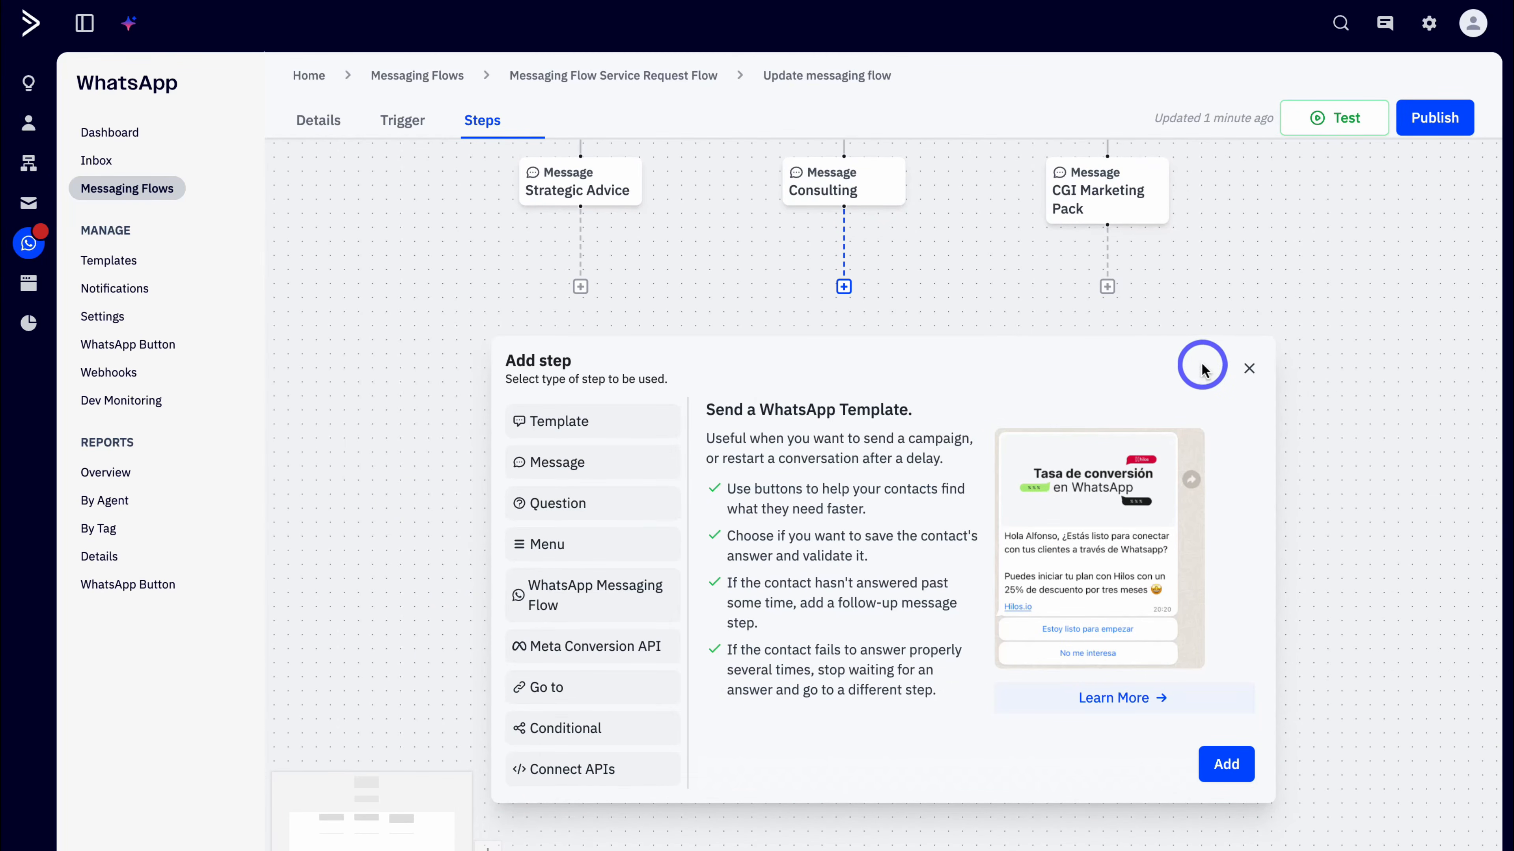
key("Escape")
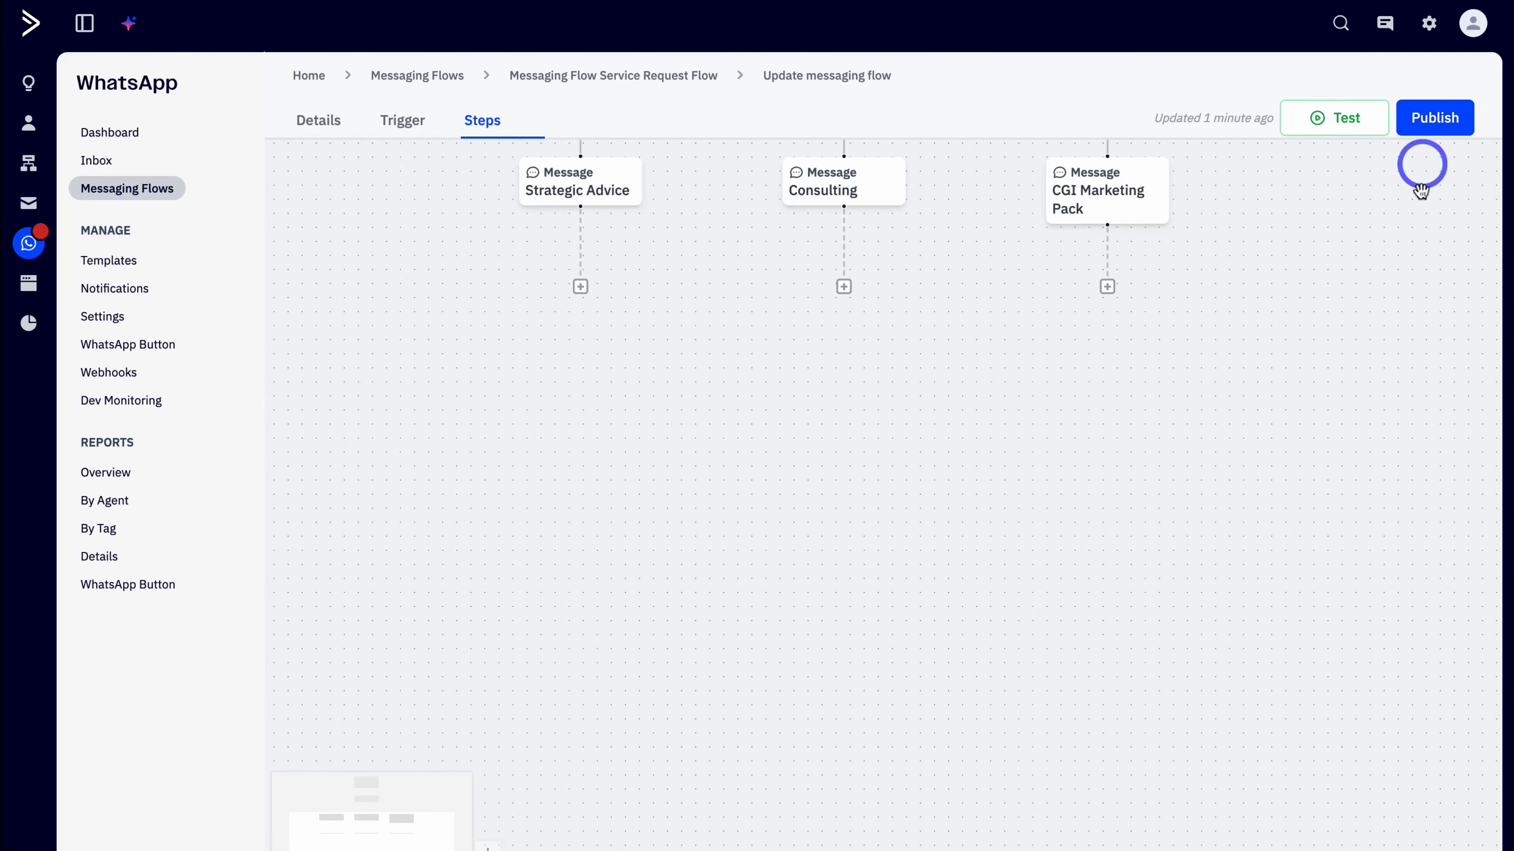
left_click(128, 269)
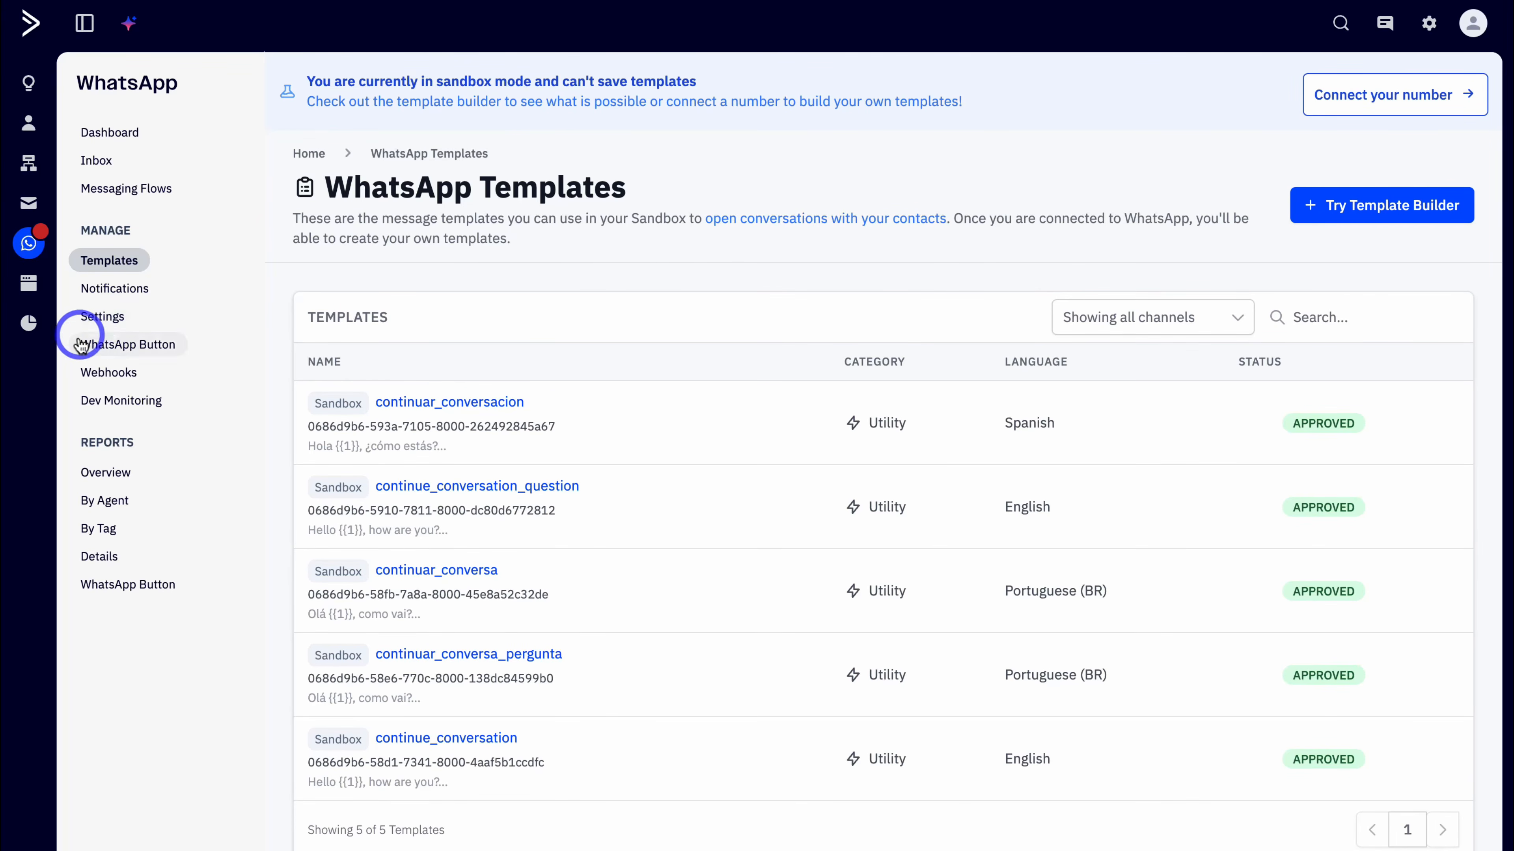
Open a new WhatsApp button widget and examine its channel, quick reply, colour and position settings.
left_click(153, 349)
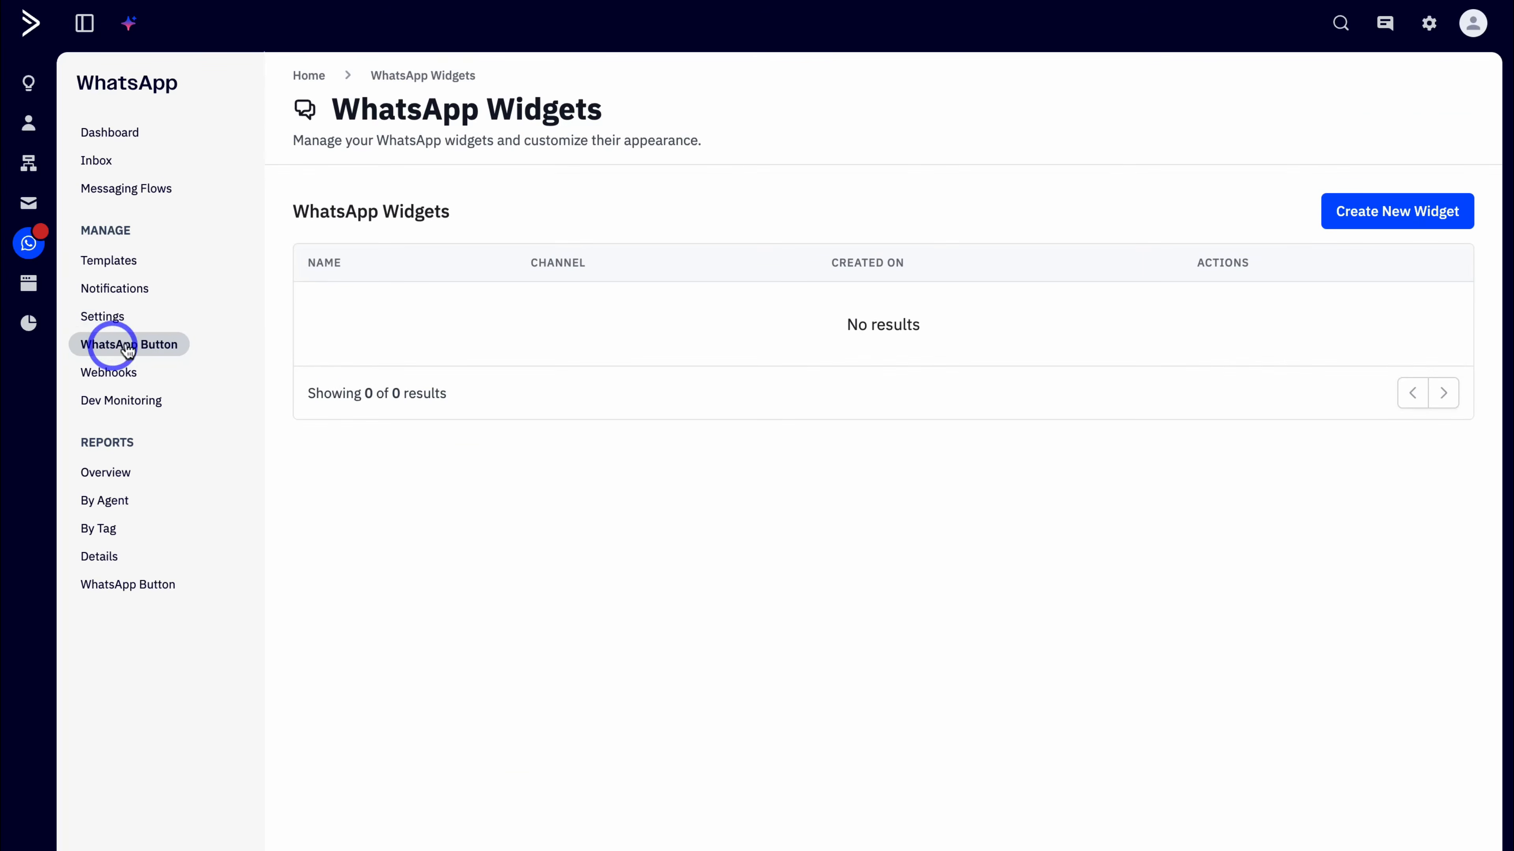
left_click(1409, 225)
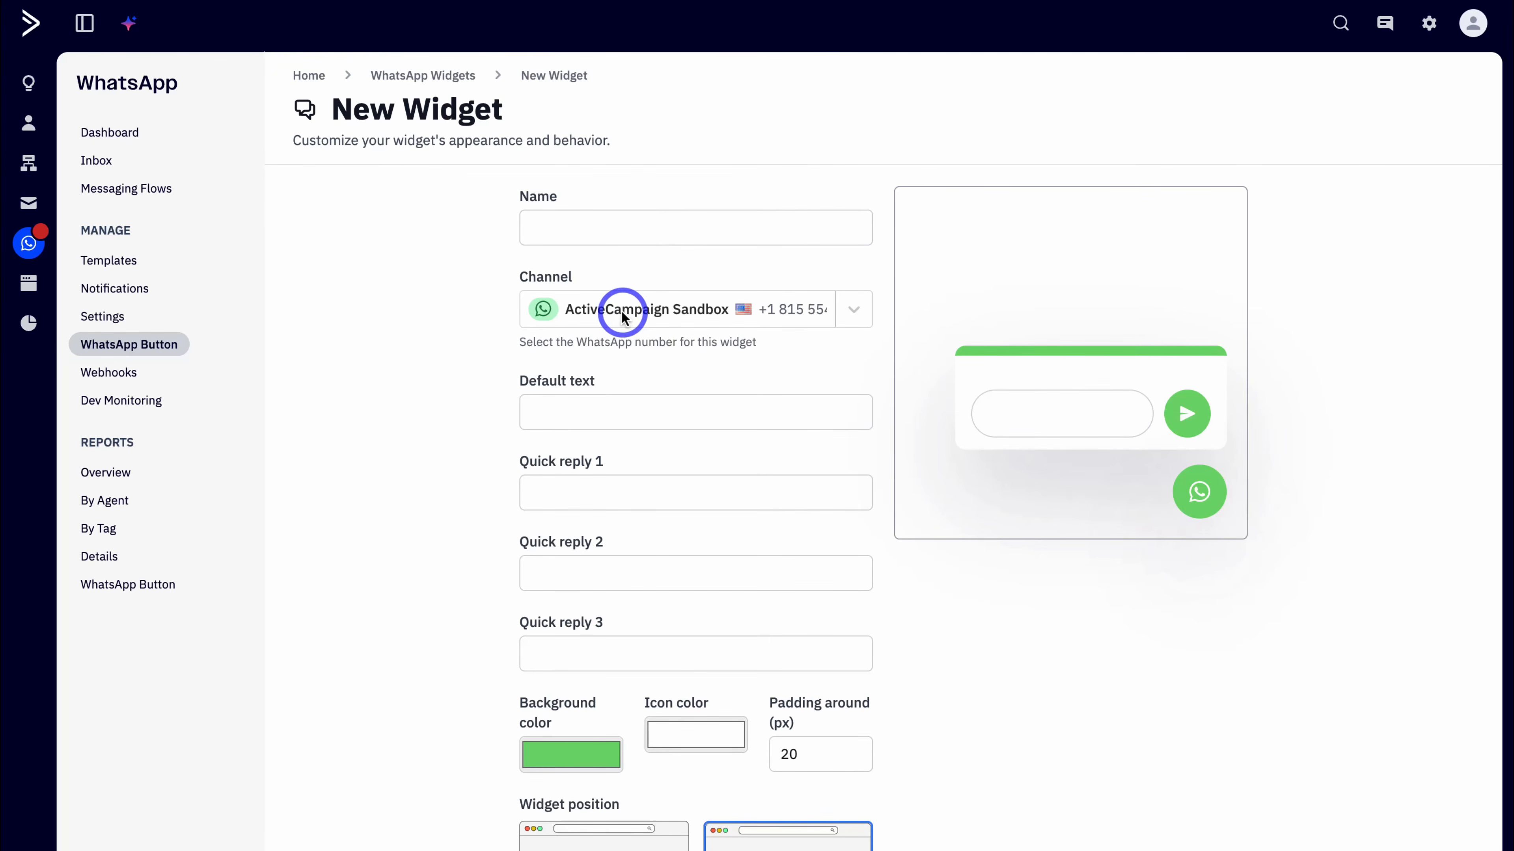
scroll(736, 574, "down", 4)
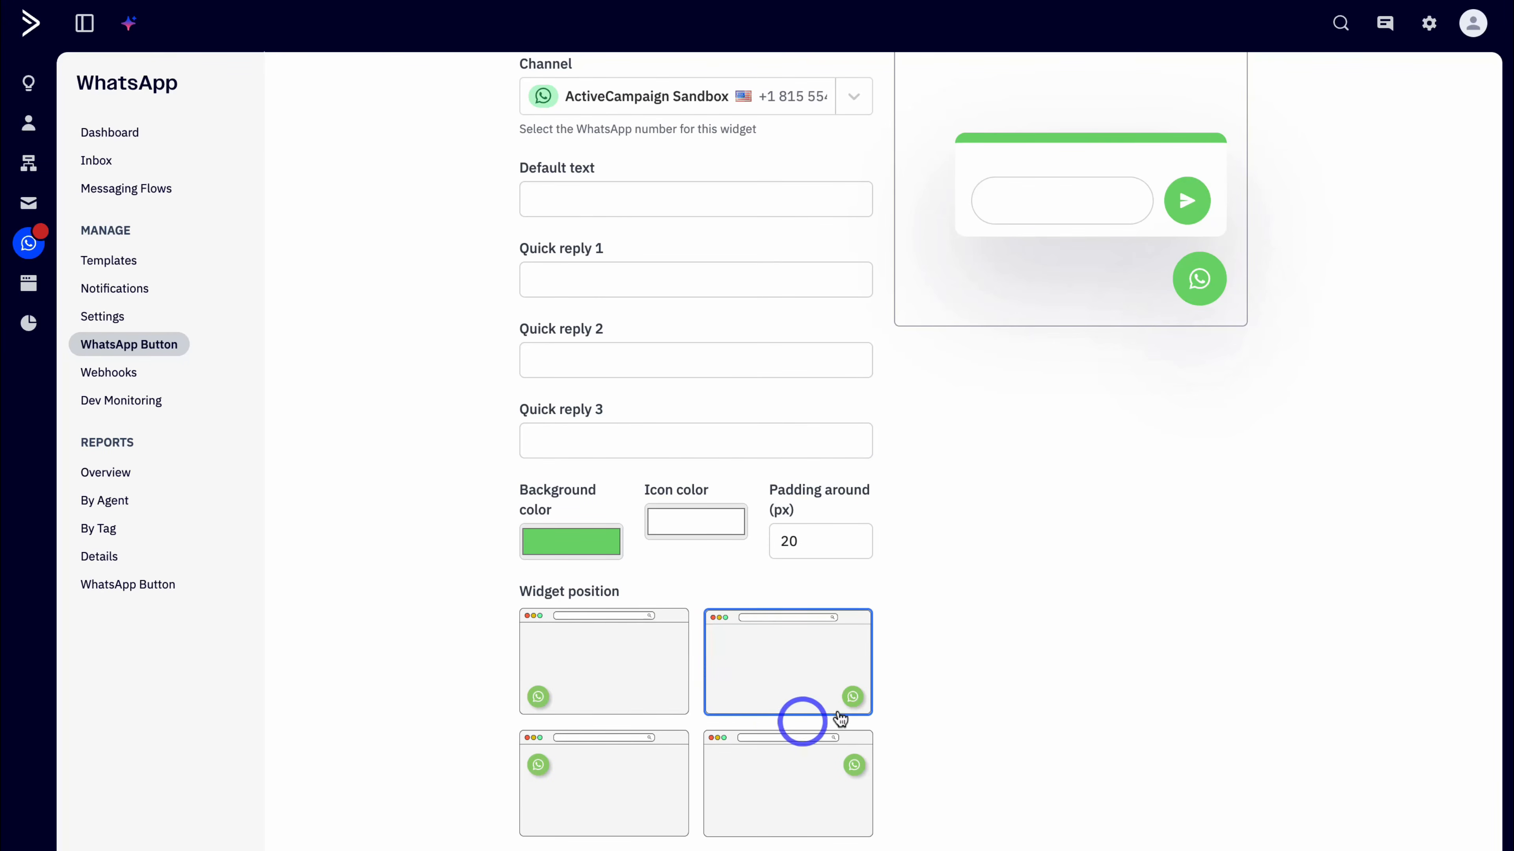
scroll(1007, 593, "up", 4)
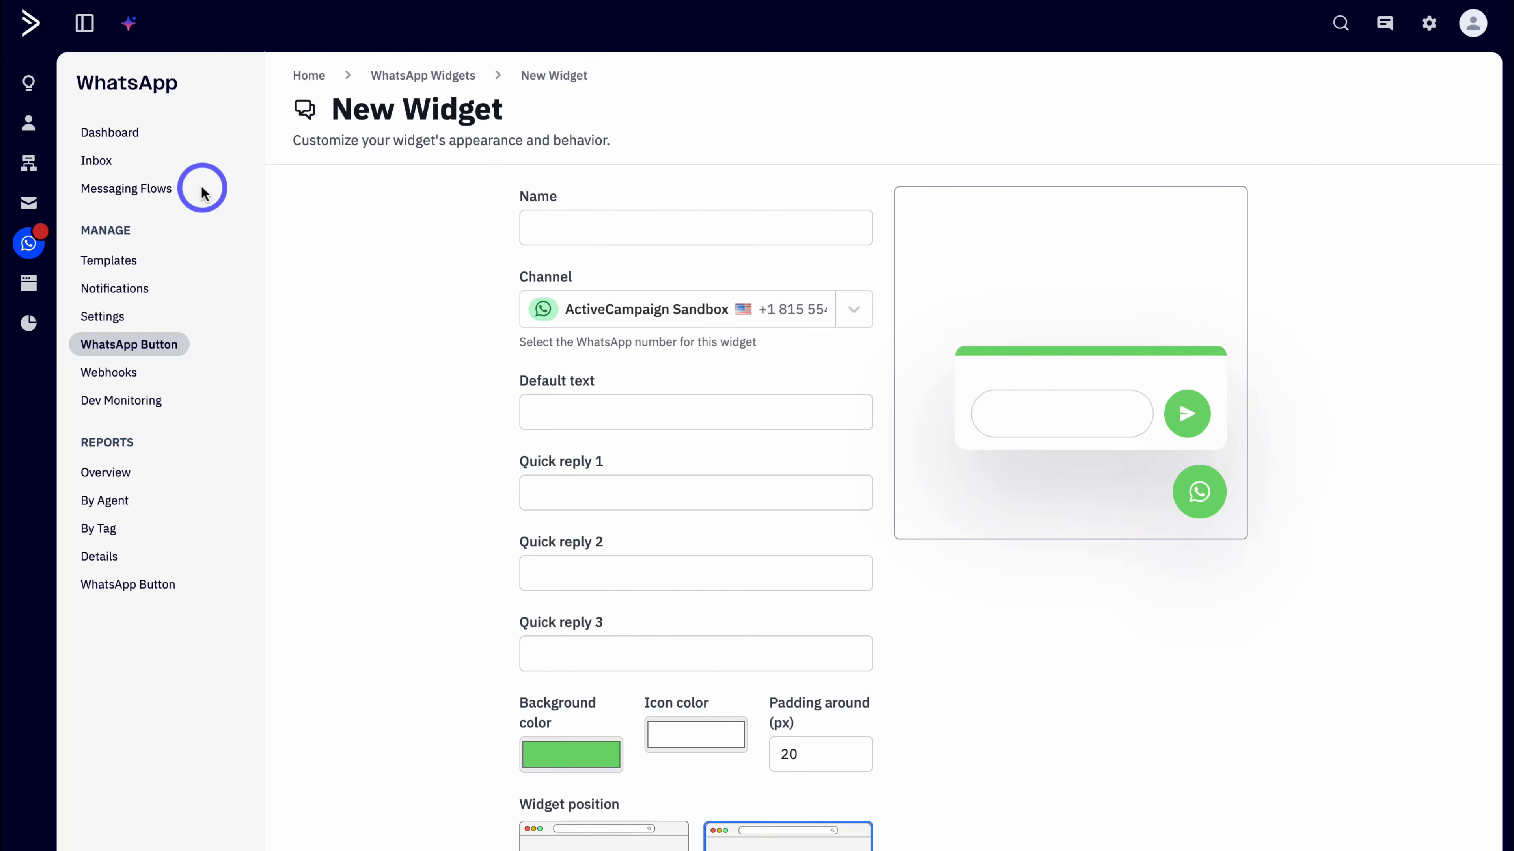
Generate an automation from the prompt "Build a welcome automation for new weekly newsletter subscribers." and open it for editing in automations.
left_click(30, 164)
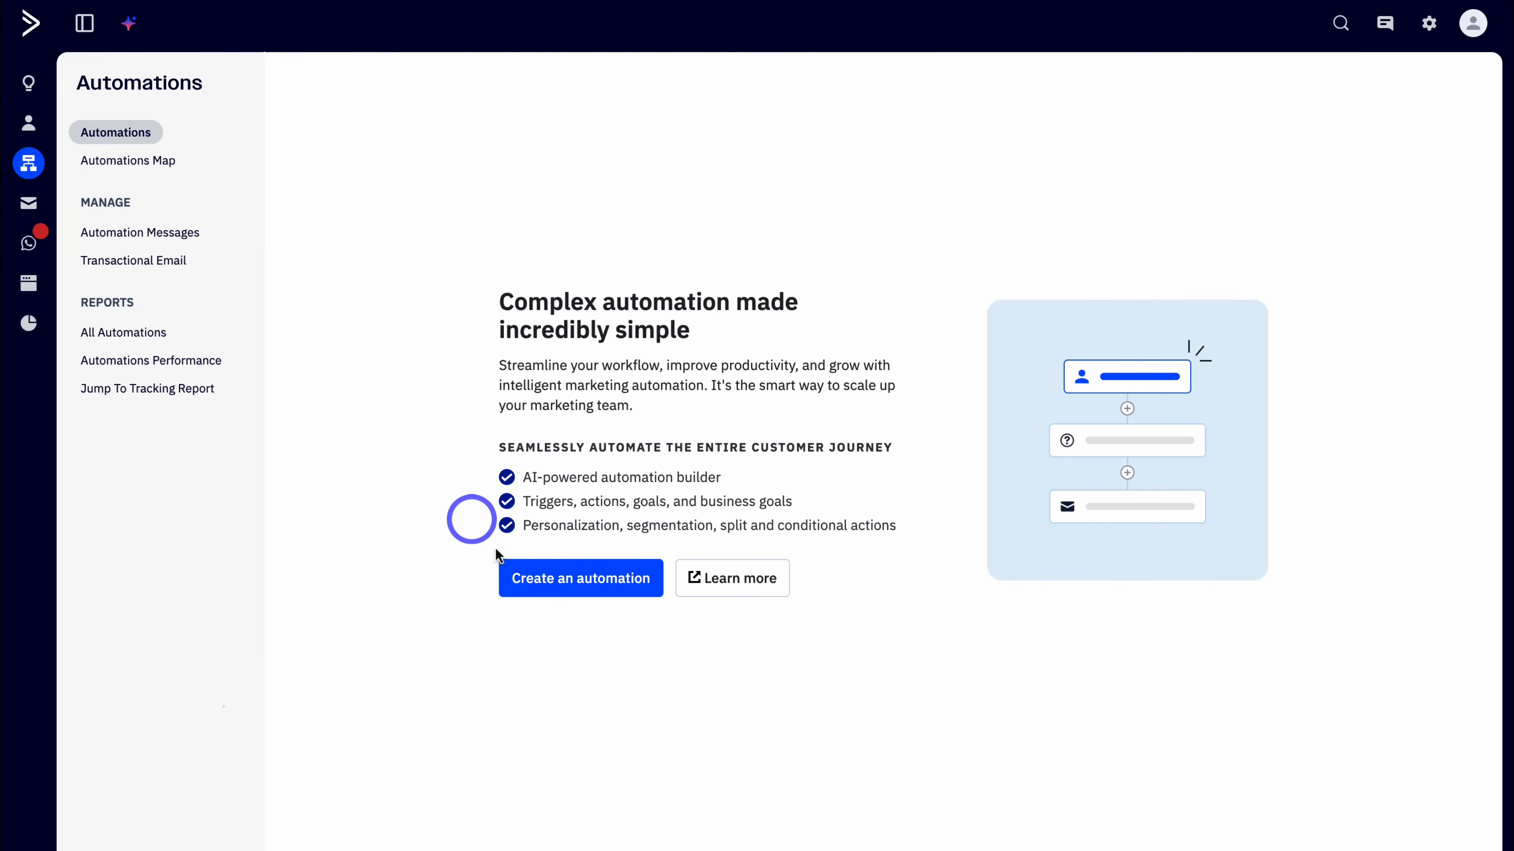
left_click(587, 578)
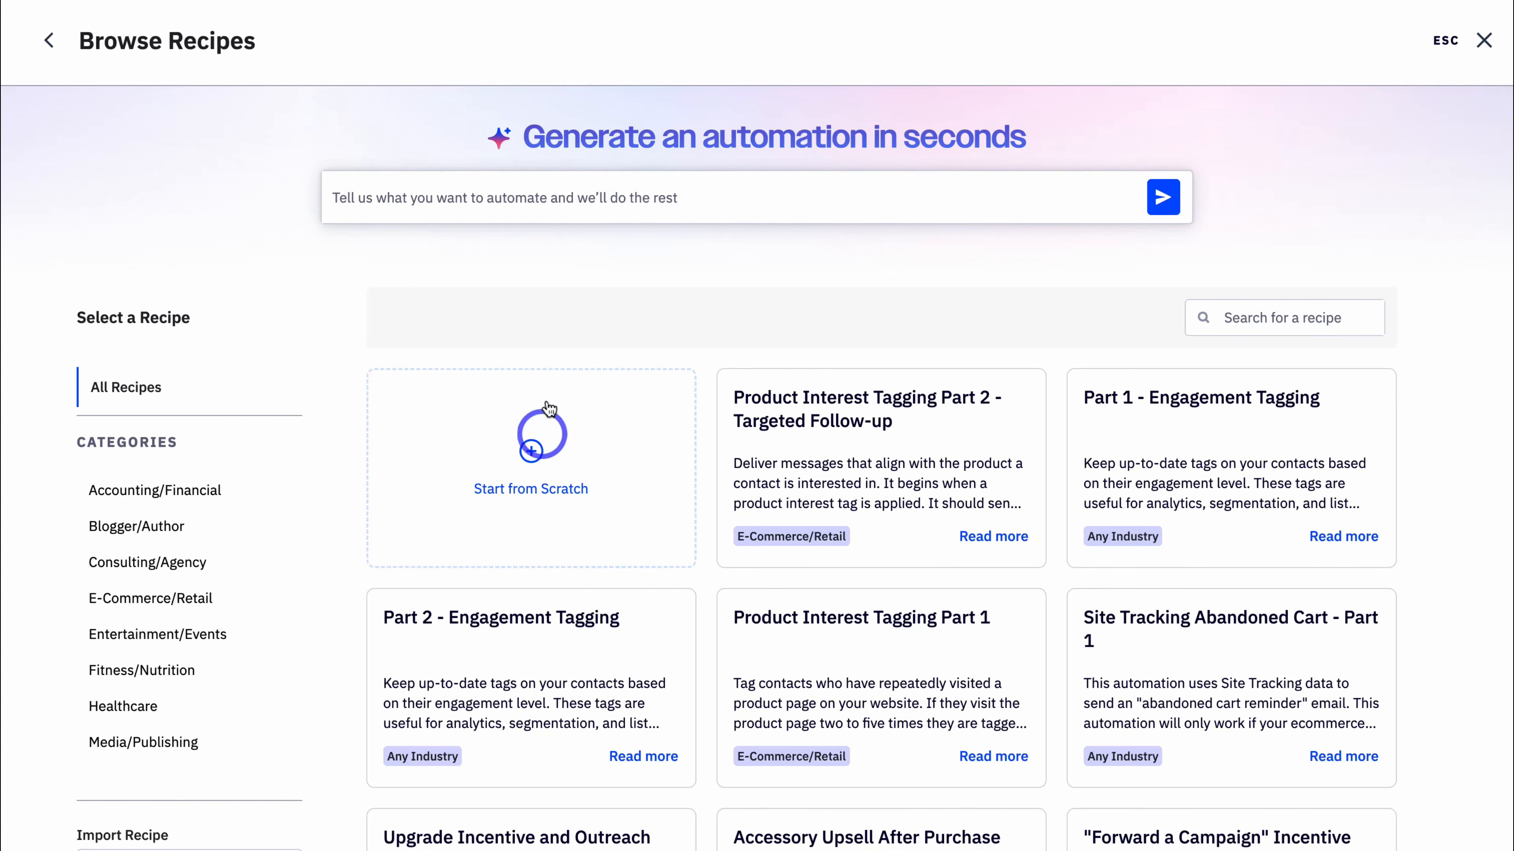
left_click(452, 205)
type("Build a welcome automation for new weekly newsletter subscribers.")
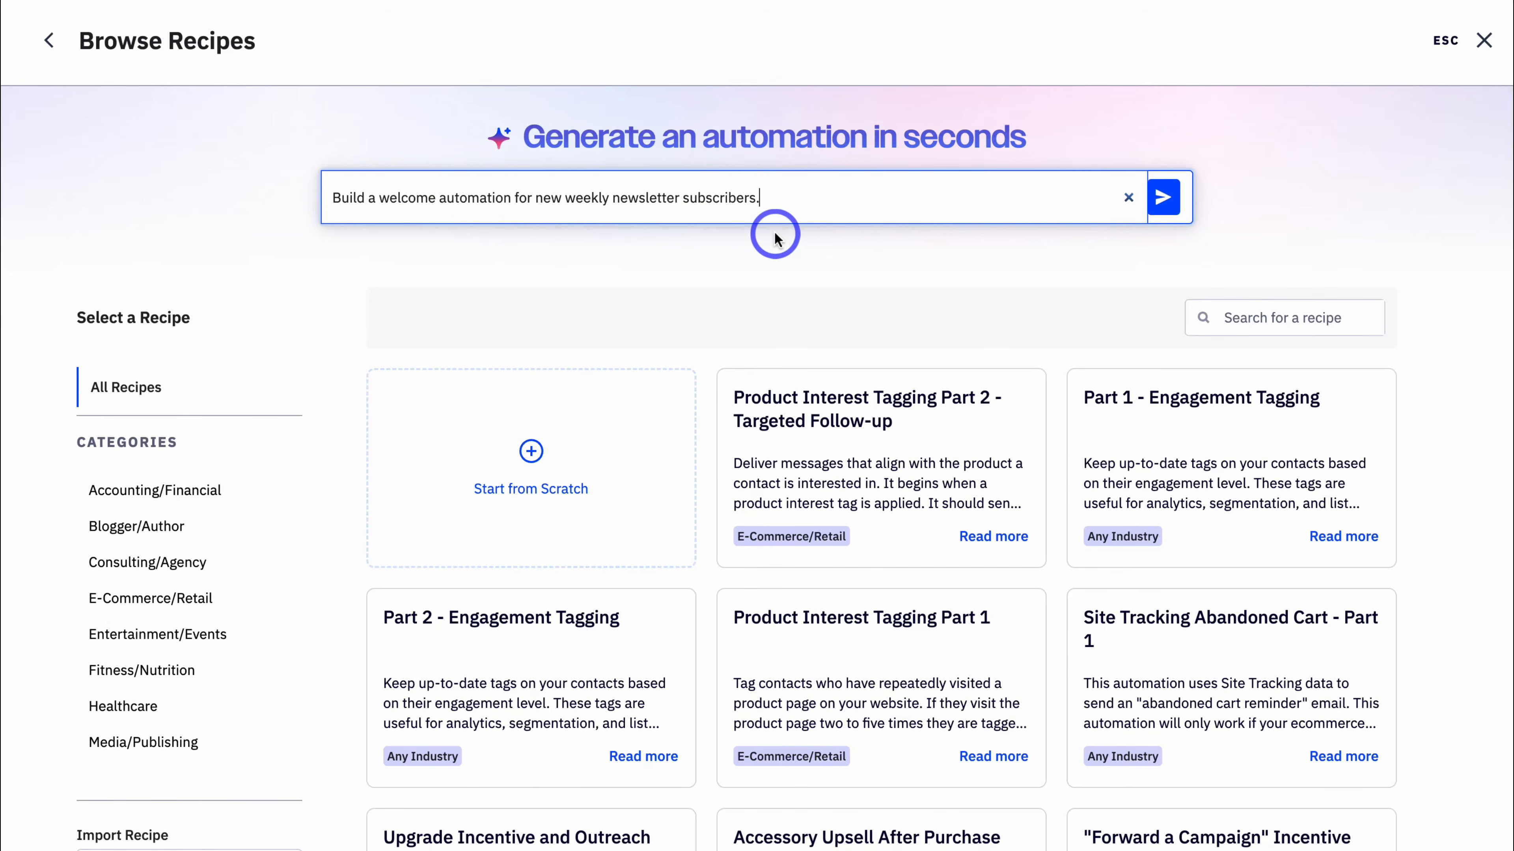
left_click(1162, 198)
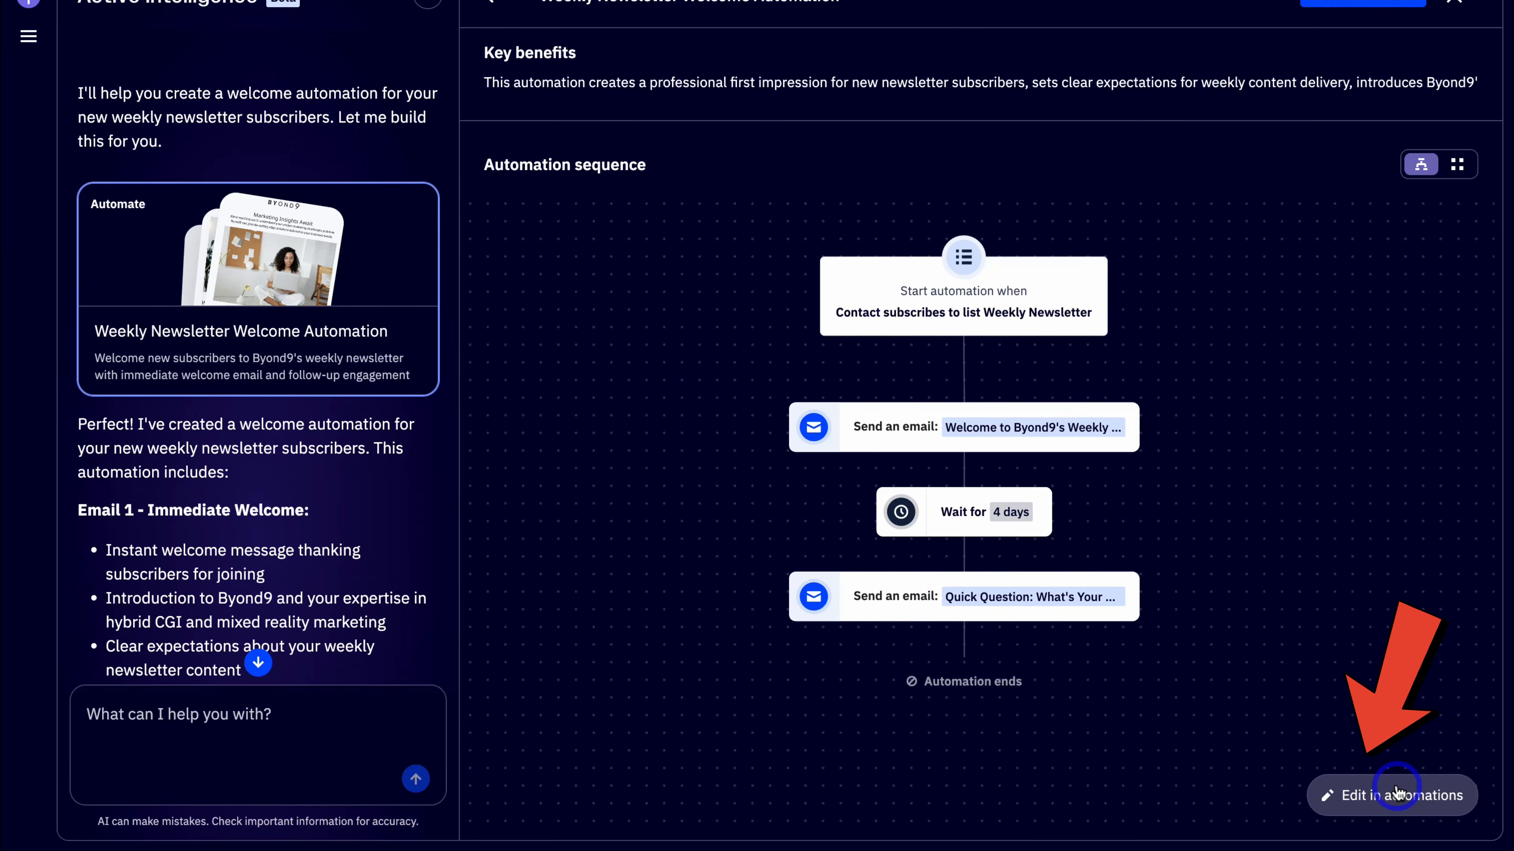
left_click(1396, 794)
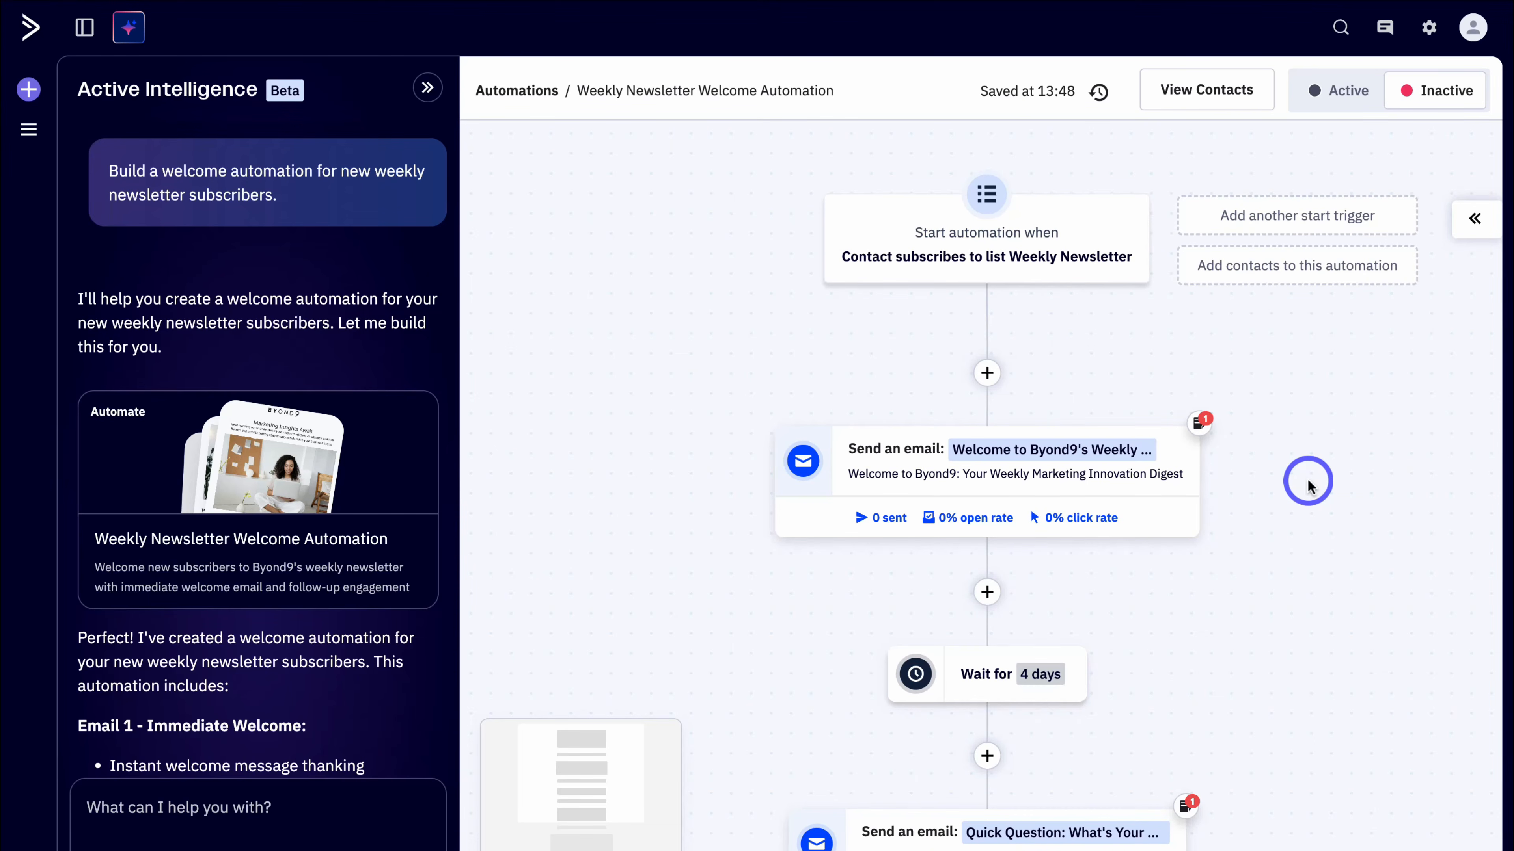
Check the list and run settings of the automation's start trigger and close them without changes.
mouse_move(1132, 263)
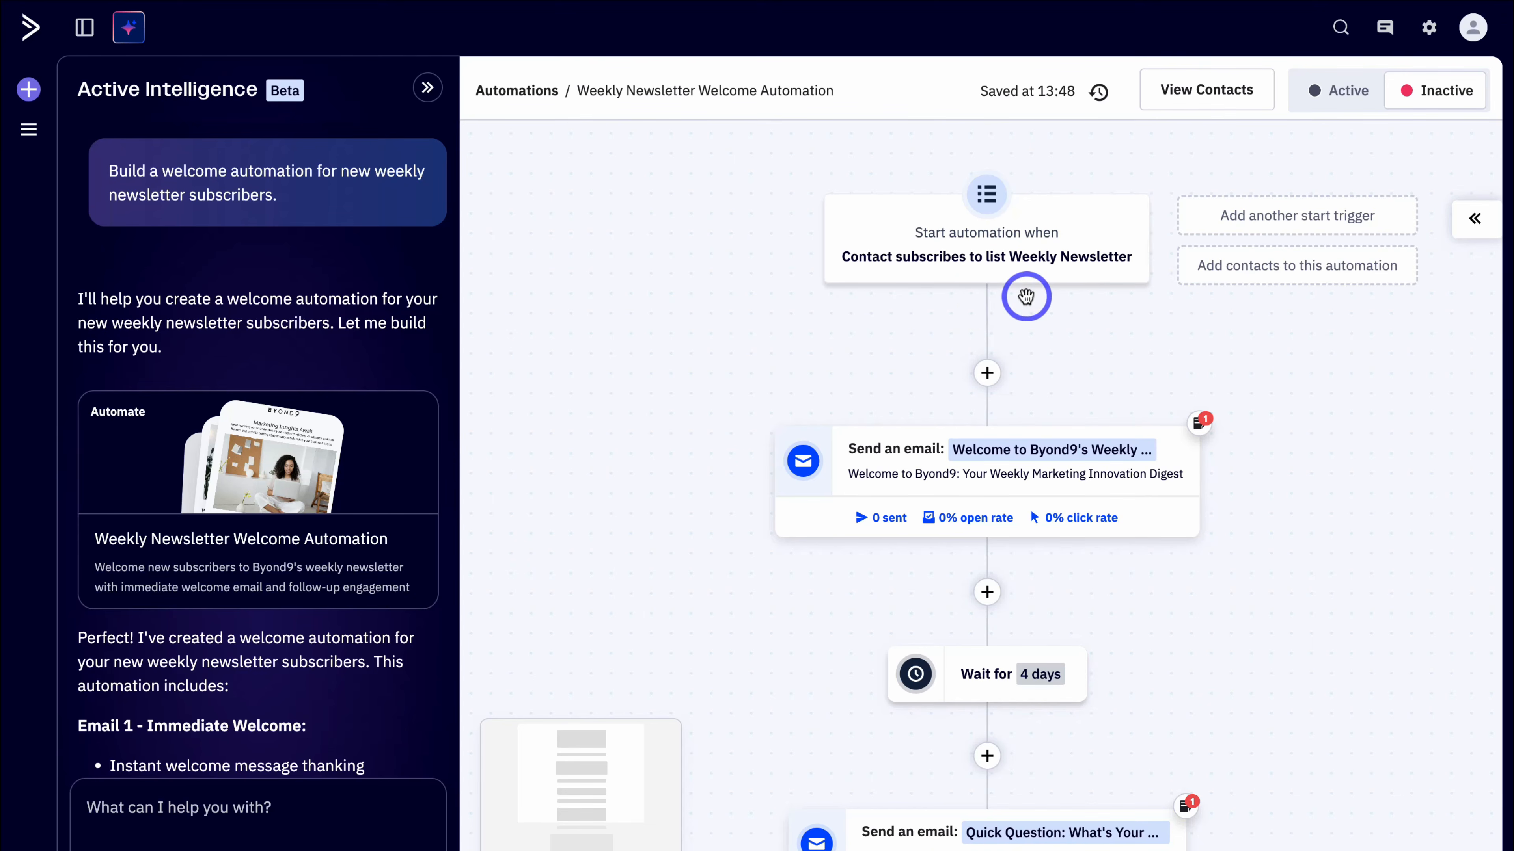
left_click(1094, 244)
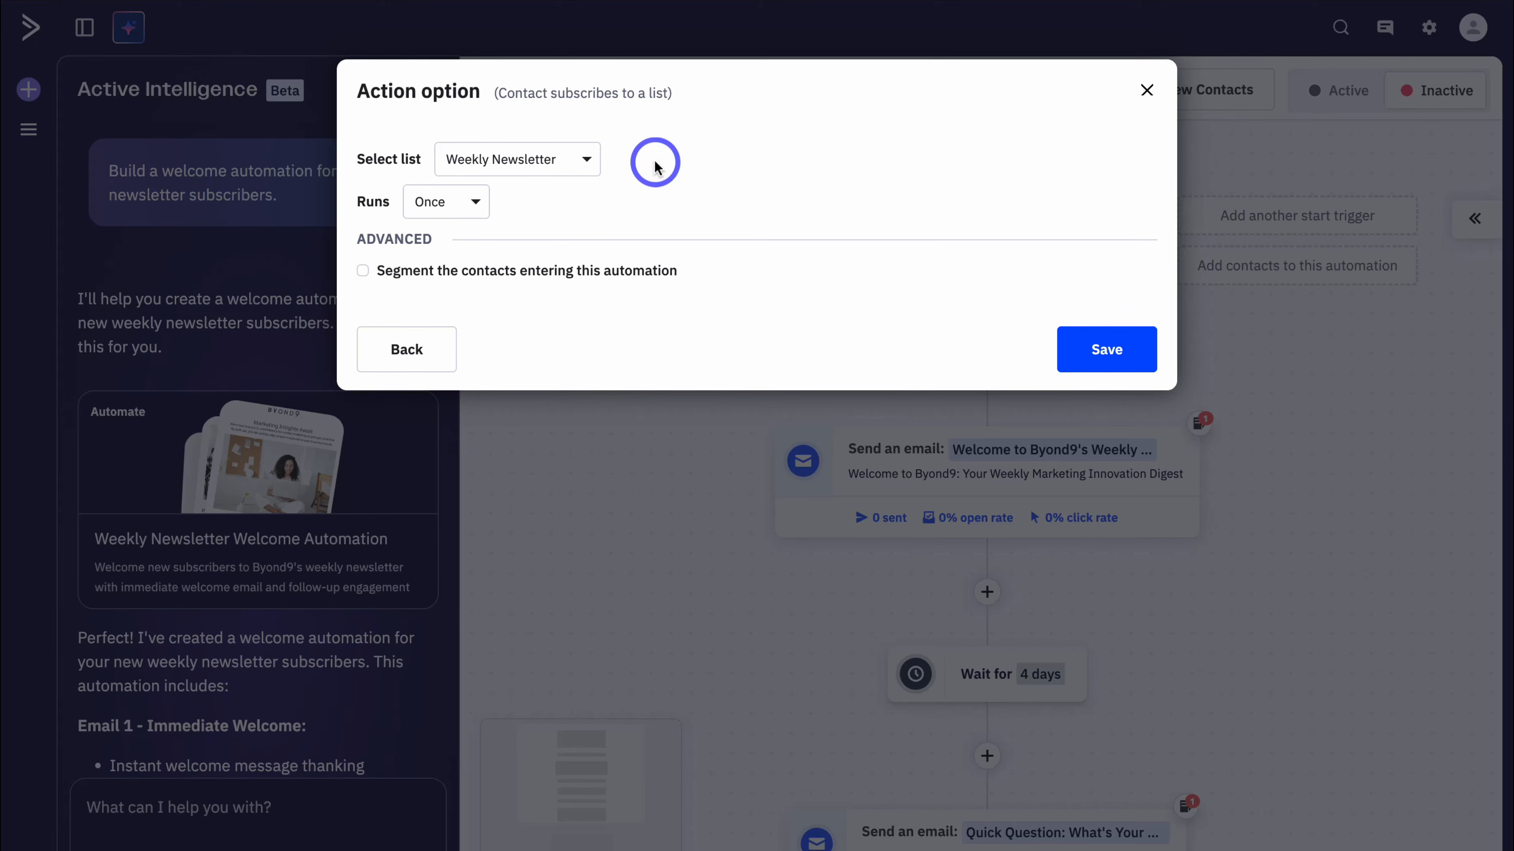
left_click(1147, 90)
Review the first welcome email's send settings and its full design, and return to the automation.
left_click_drag(1334, 449, 1278, 242)
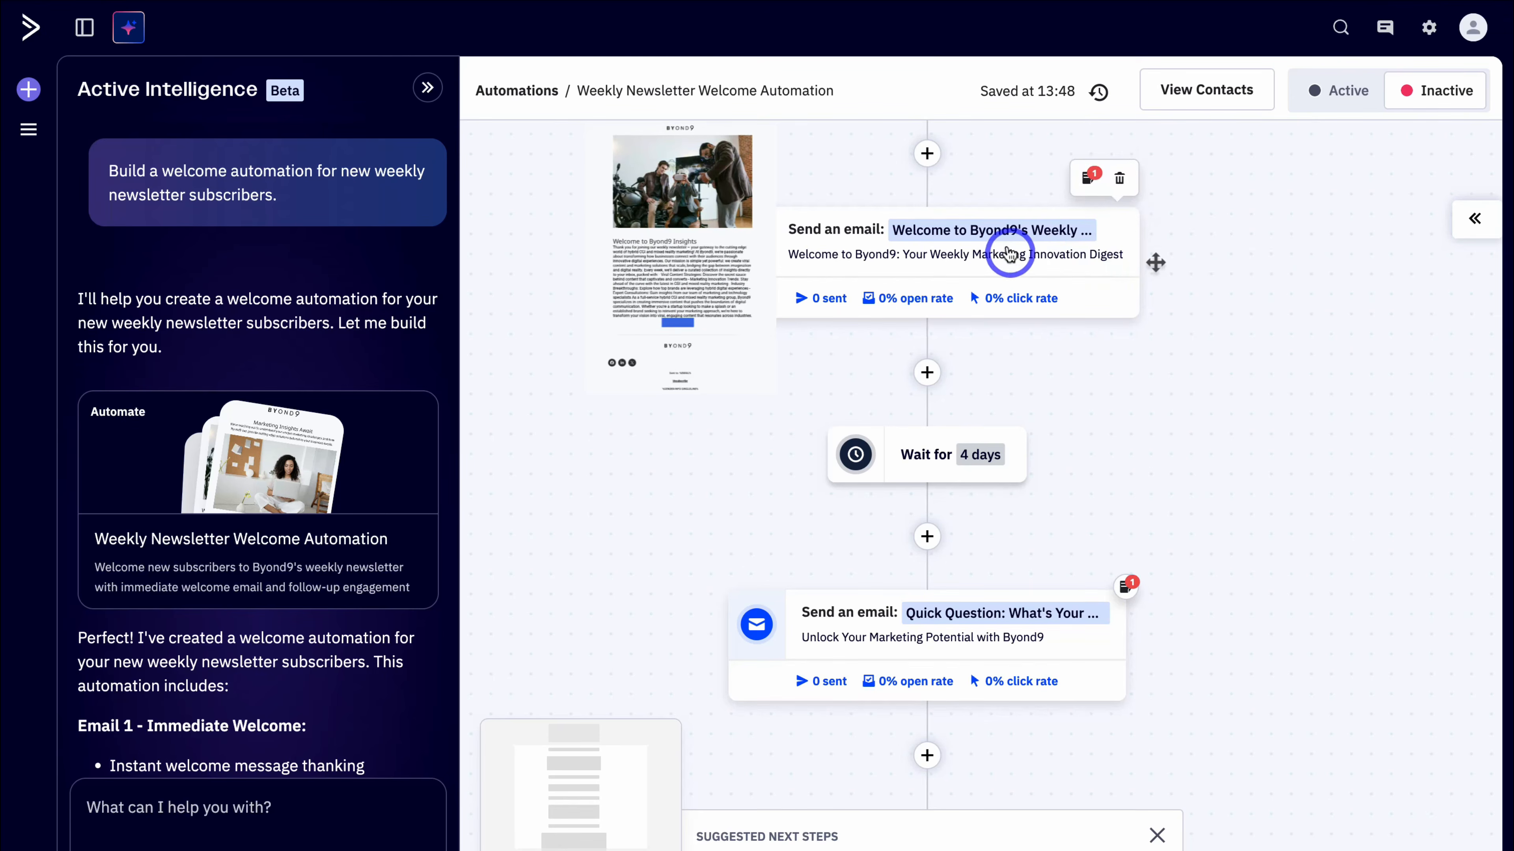
left_click(1026, 253)
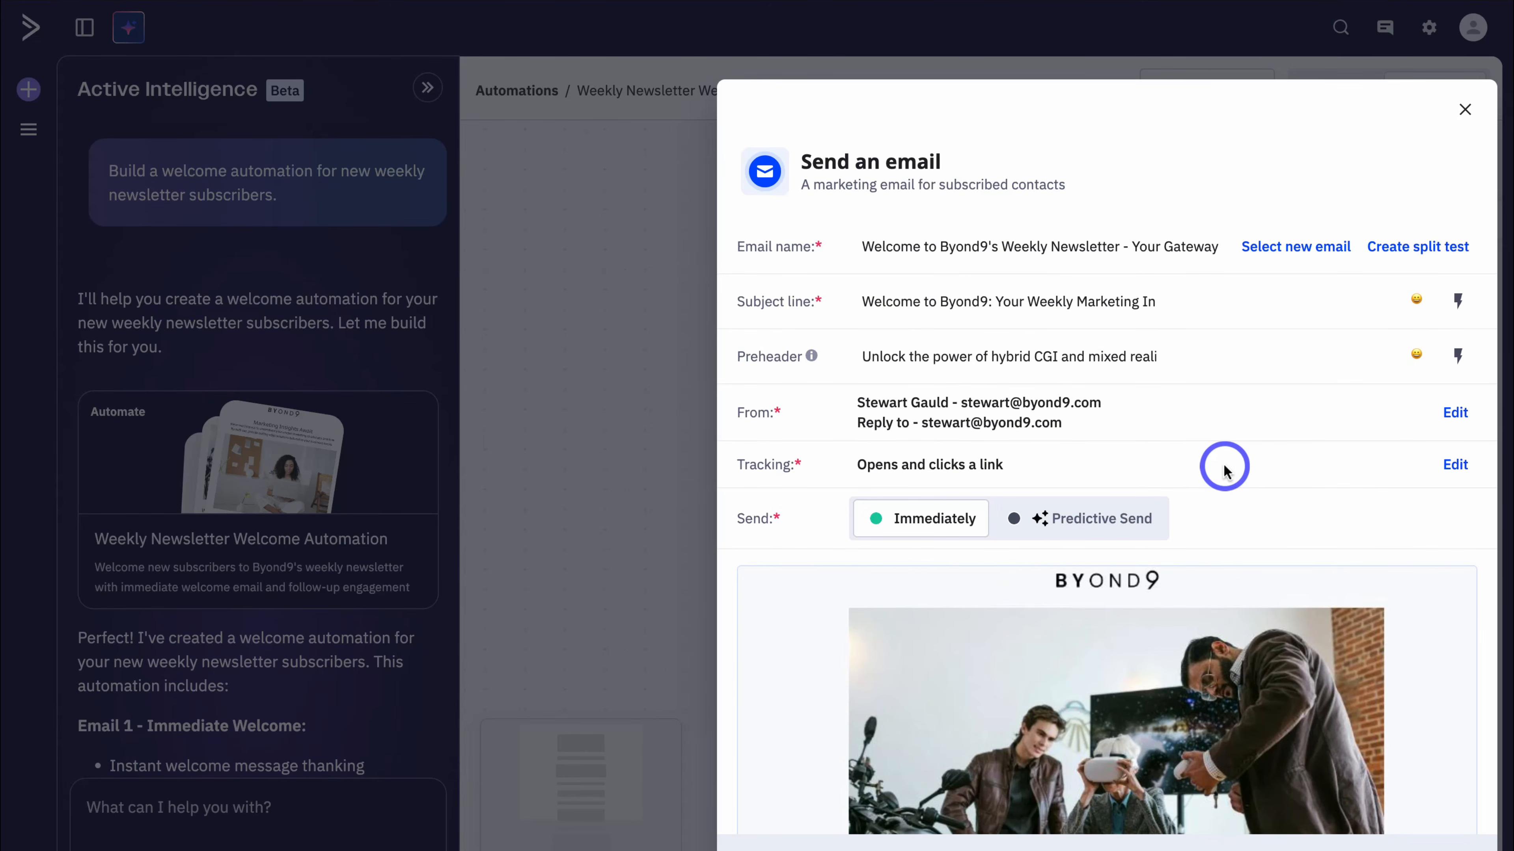
scroll(1225, 472, "down", 2)
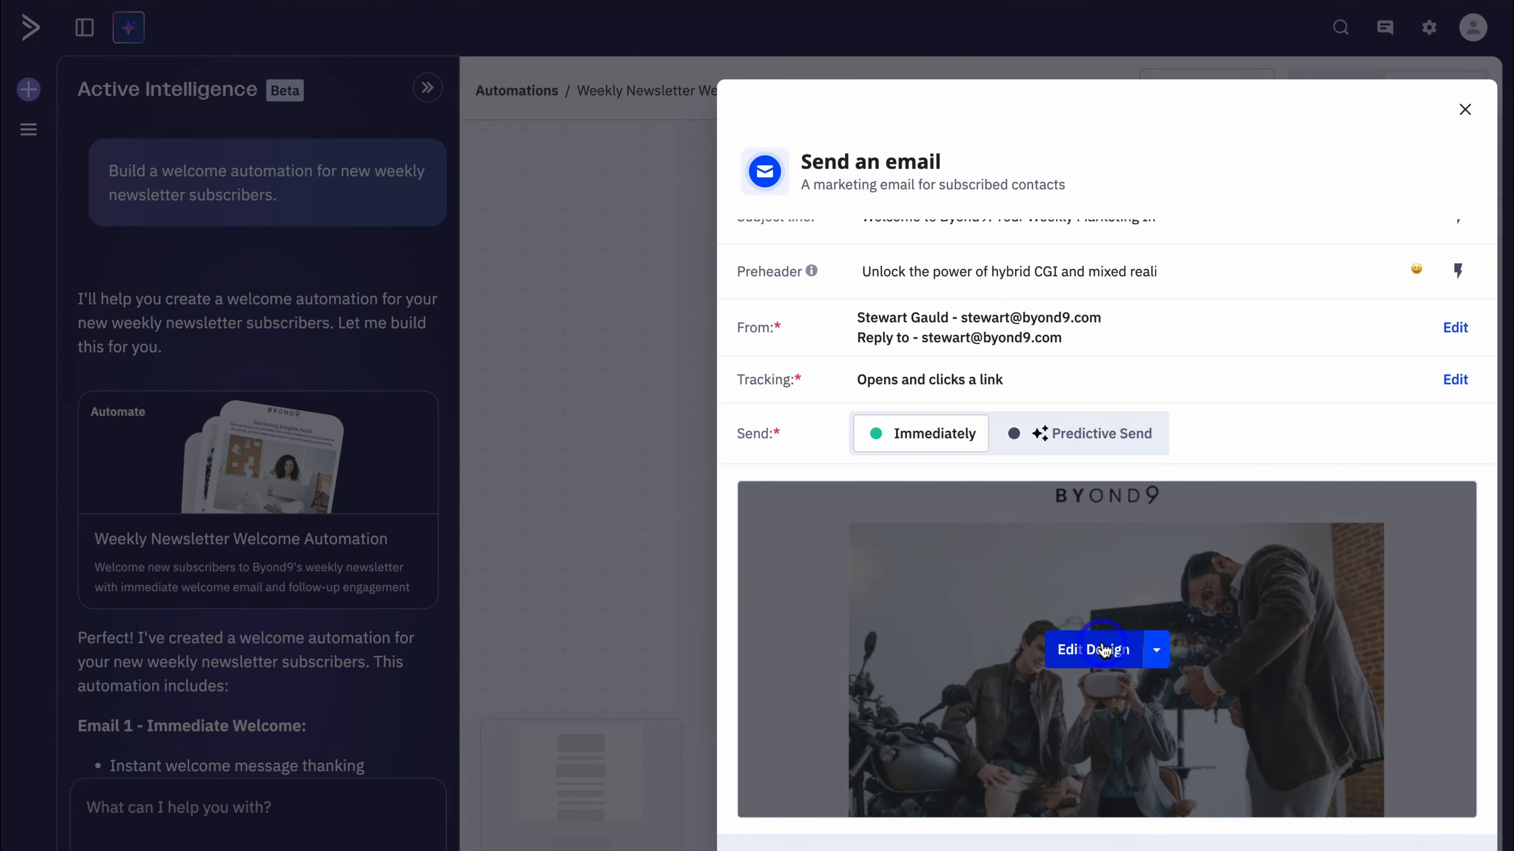
left_click(1104, 650)
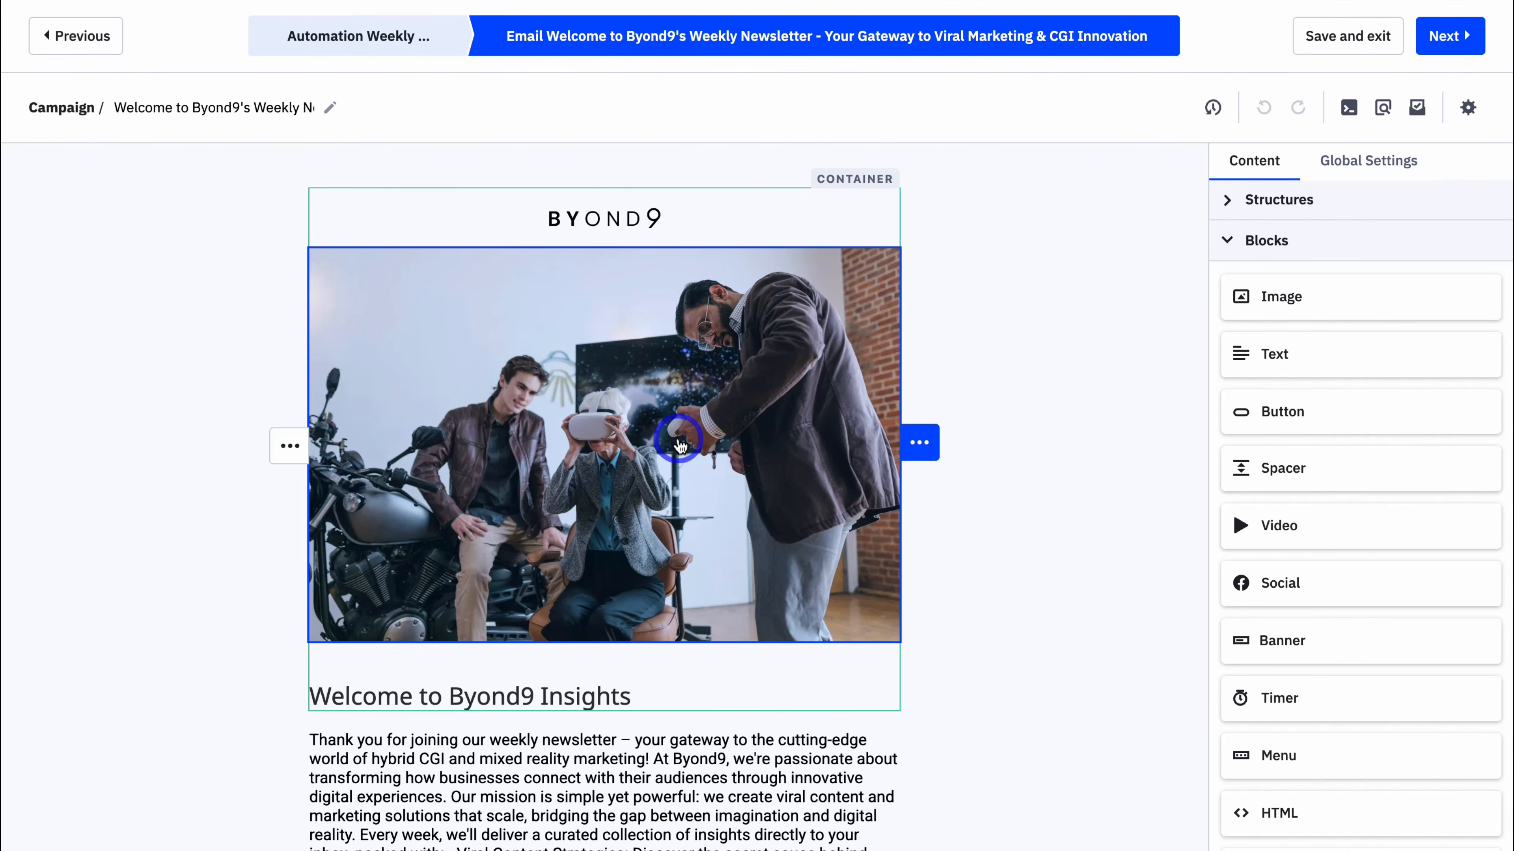
scroll(679, 446, "down", 6)
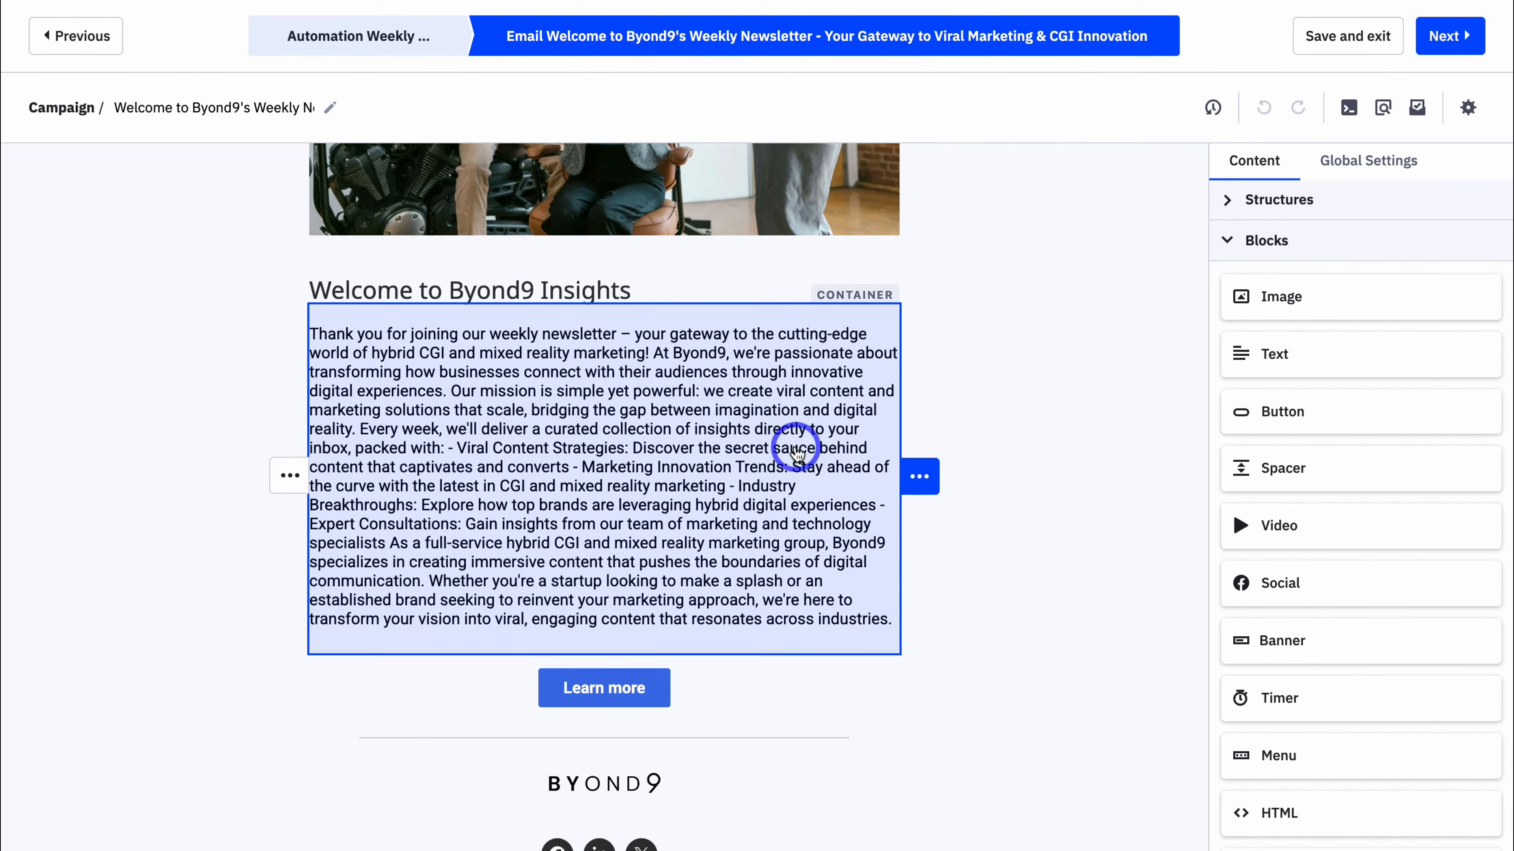
scroll(762, 447, "up", 6)
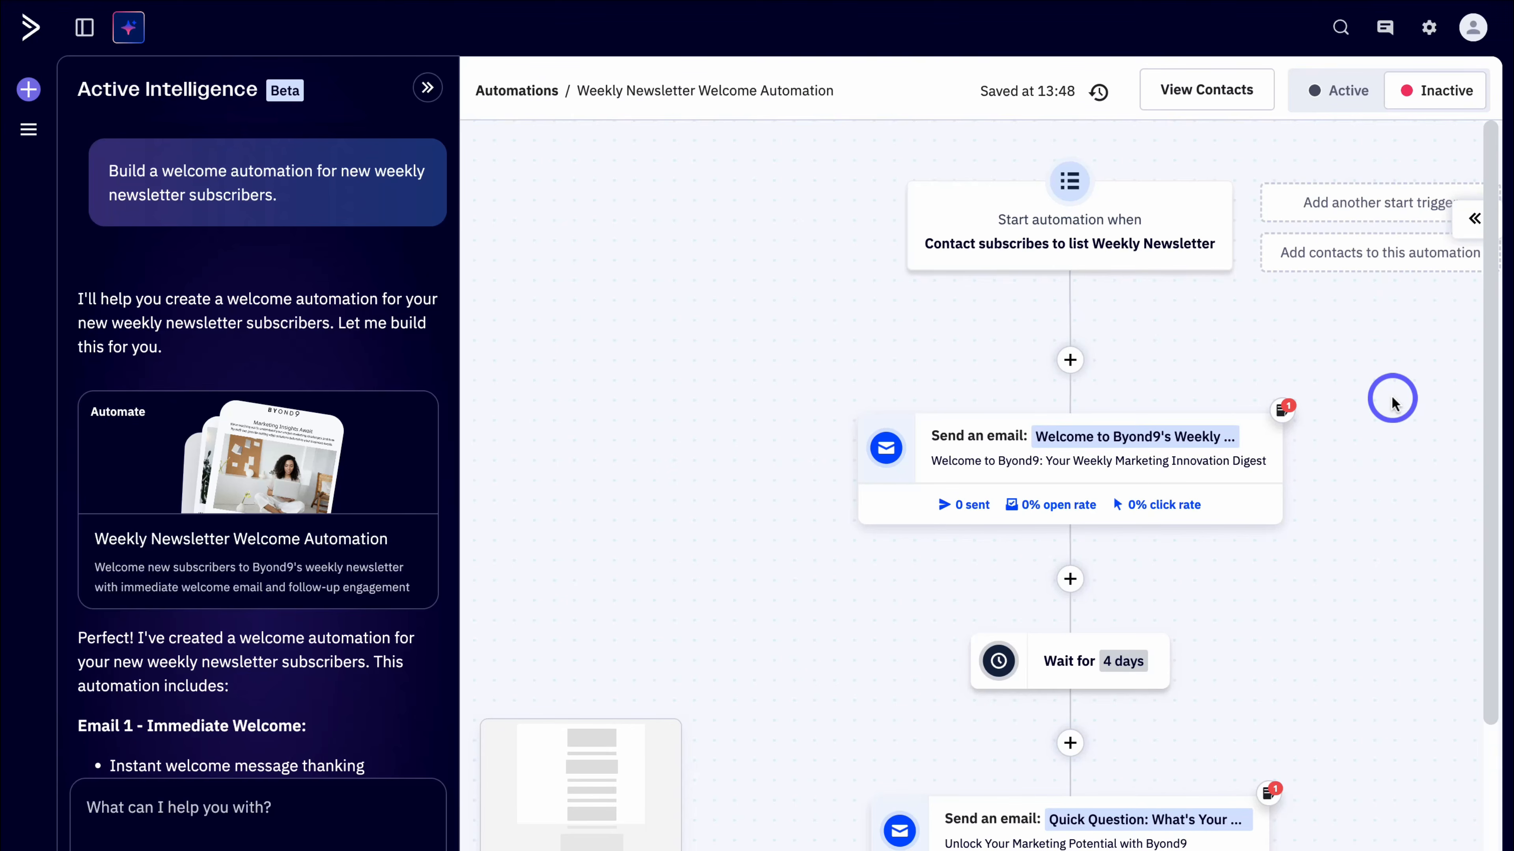
Browse the sending, workflow, contacts and apps actions that can be added after the second email, and close the list.
left_click_drag(1332, 645, 1317, 365)
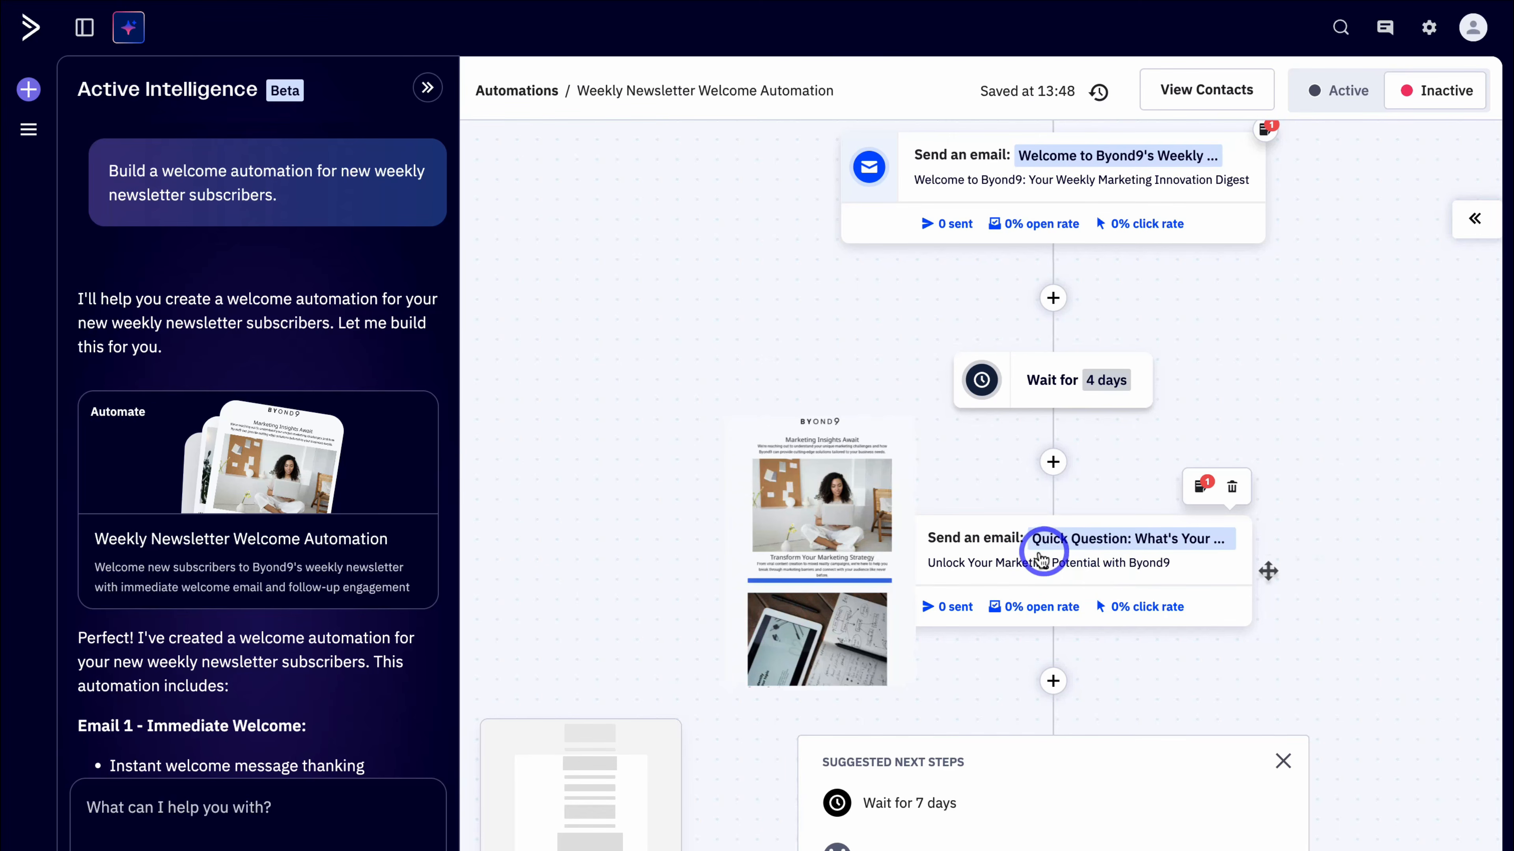
left_click_drag(1348, 483, 1301, 337)
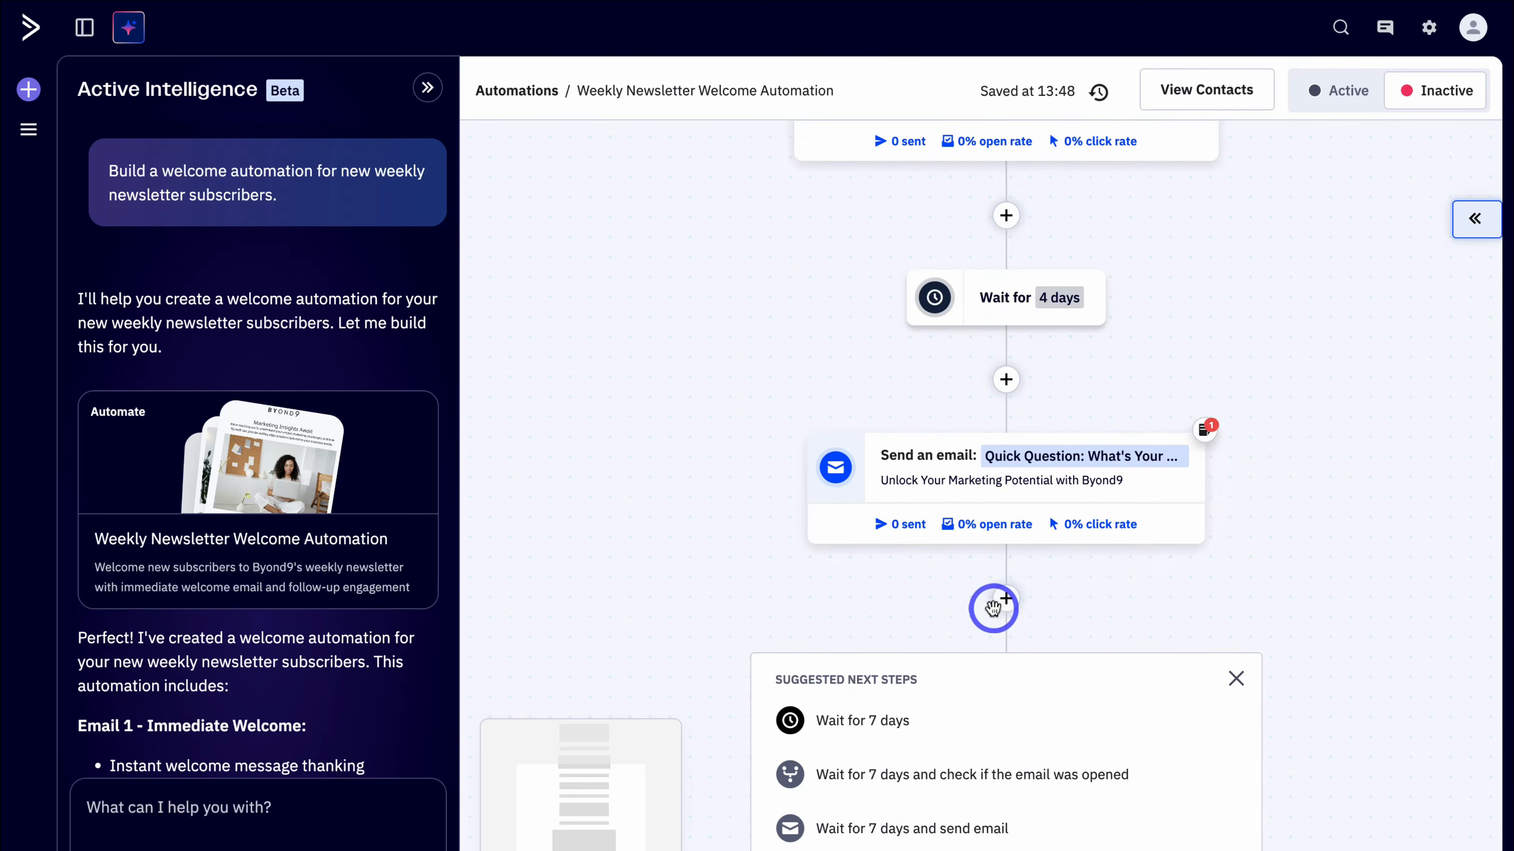
left_click(1005, 604)
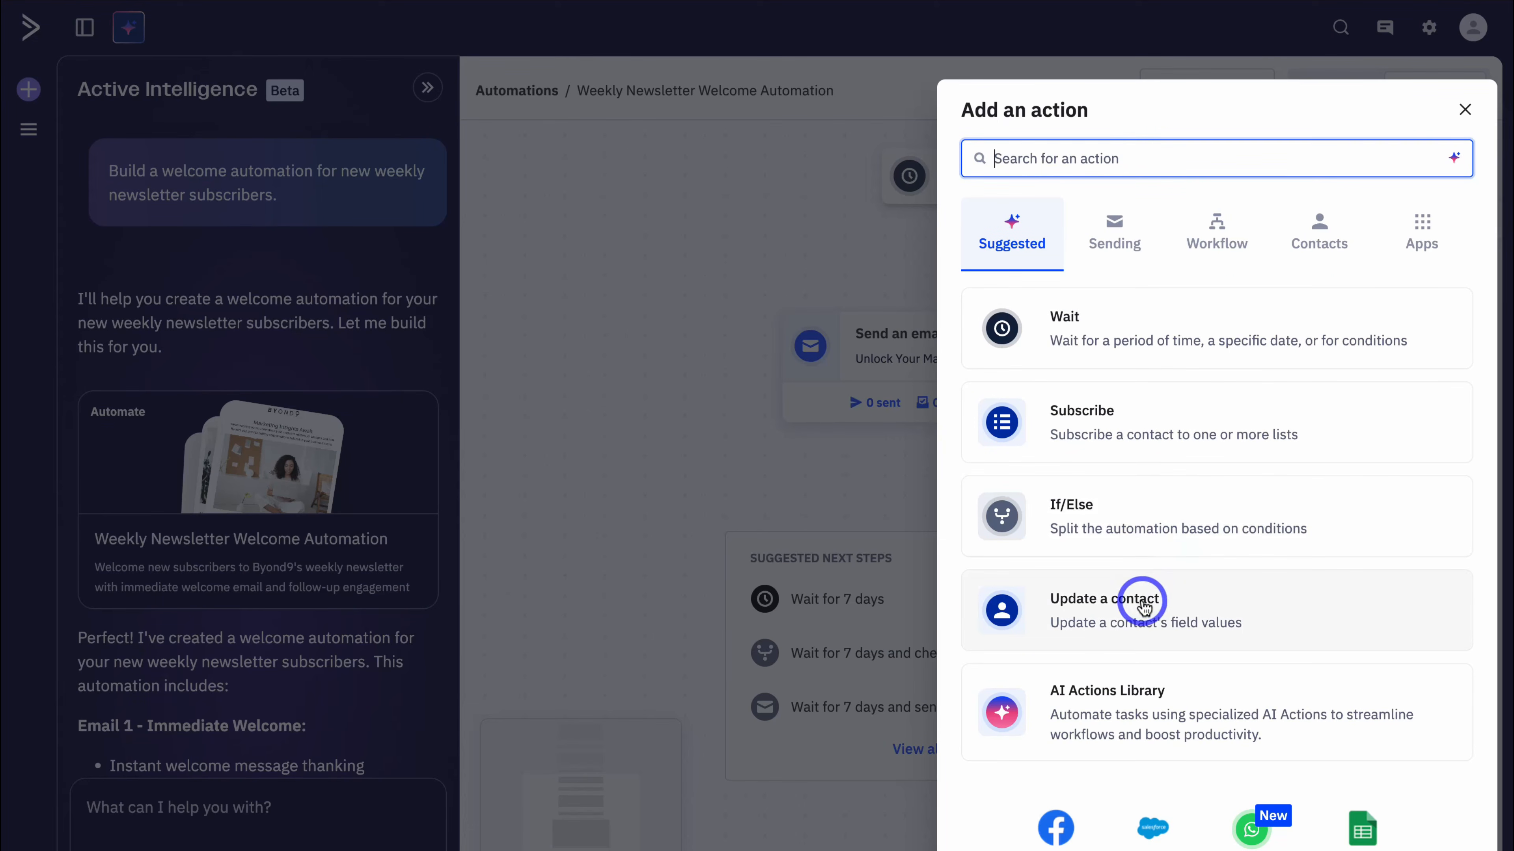
left_click(1114, 244)
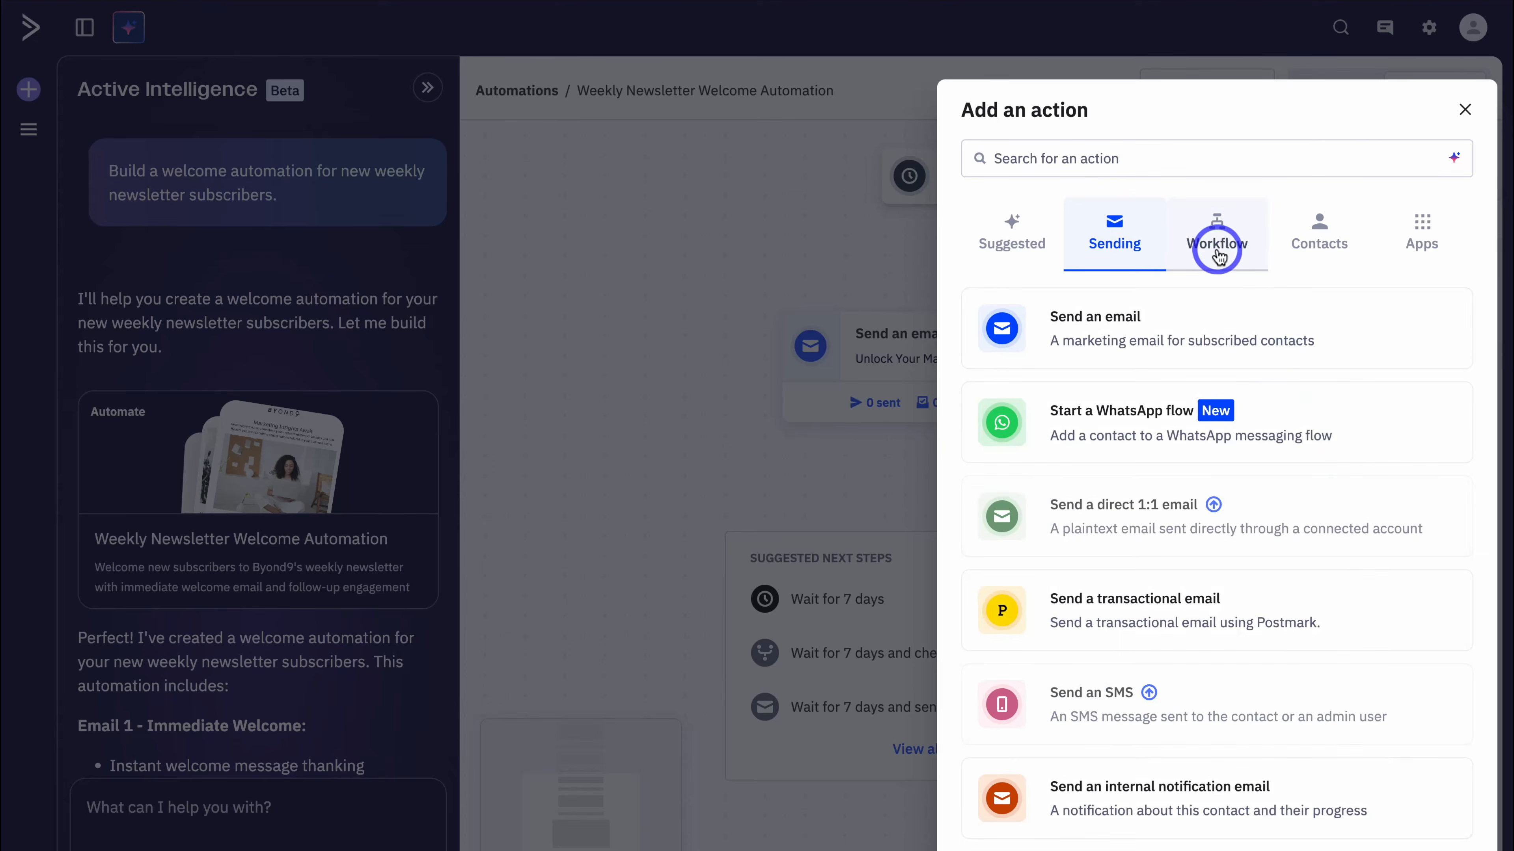
left_click(1210, 263)
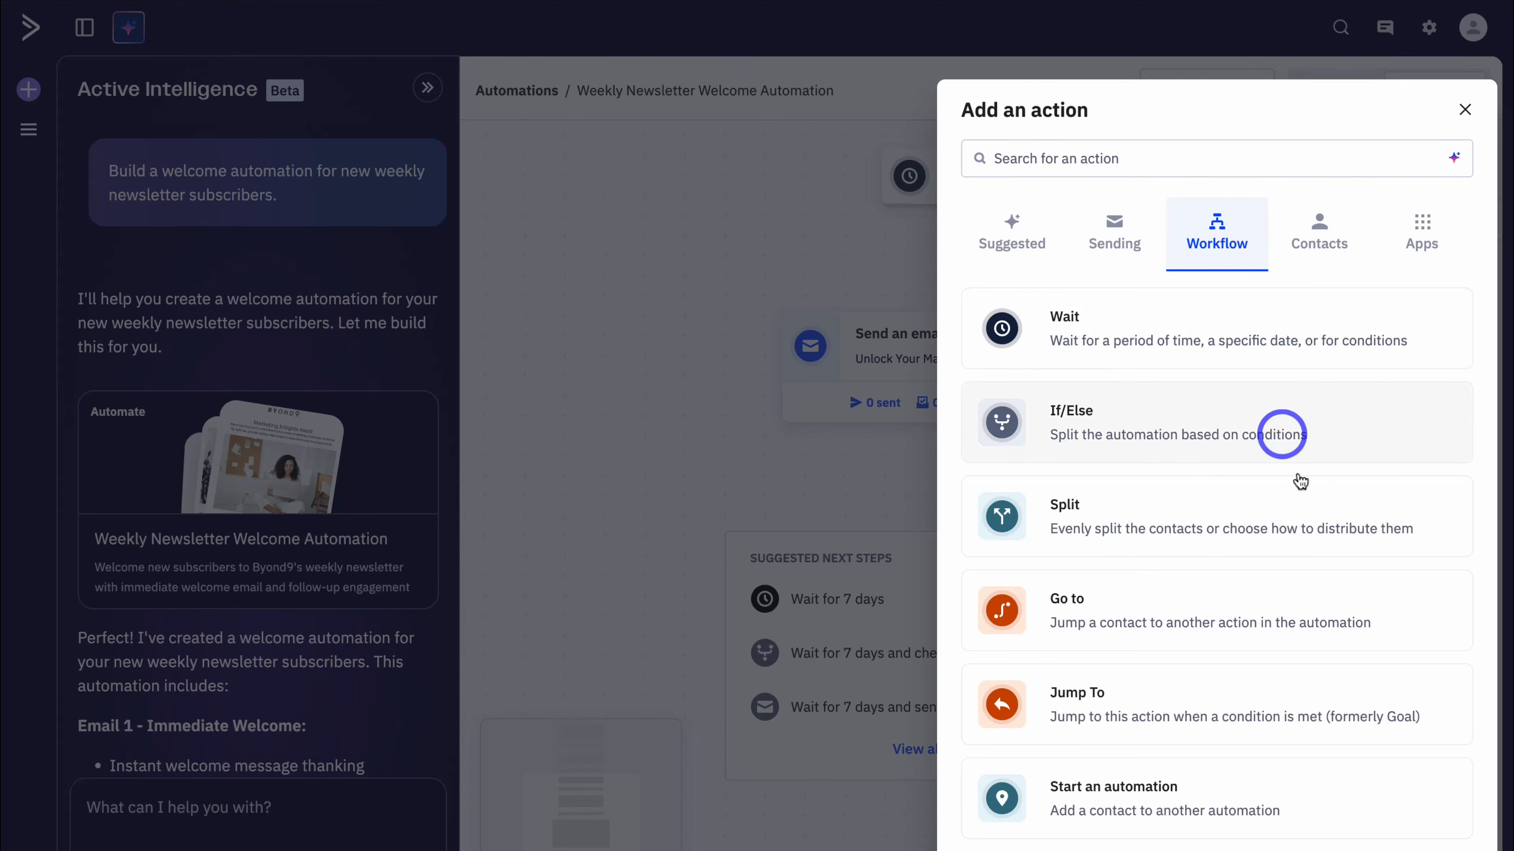
left_click(1323, 245)
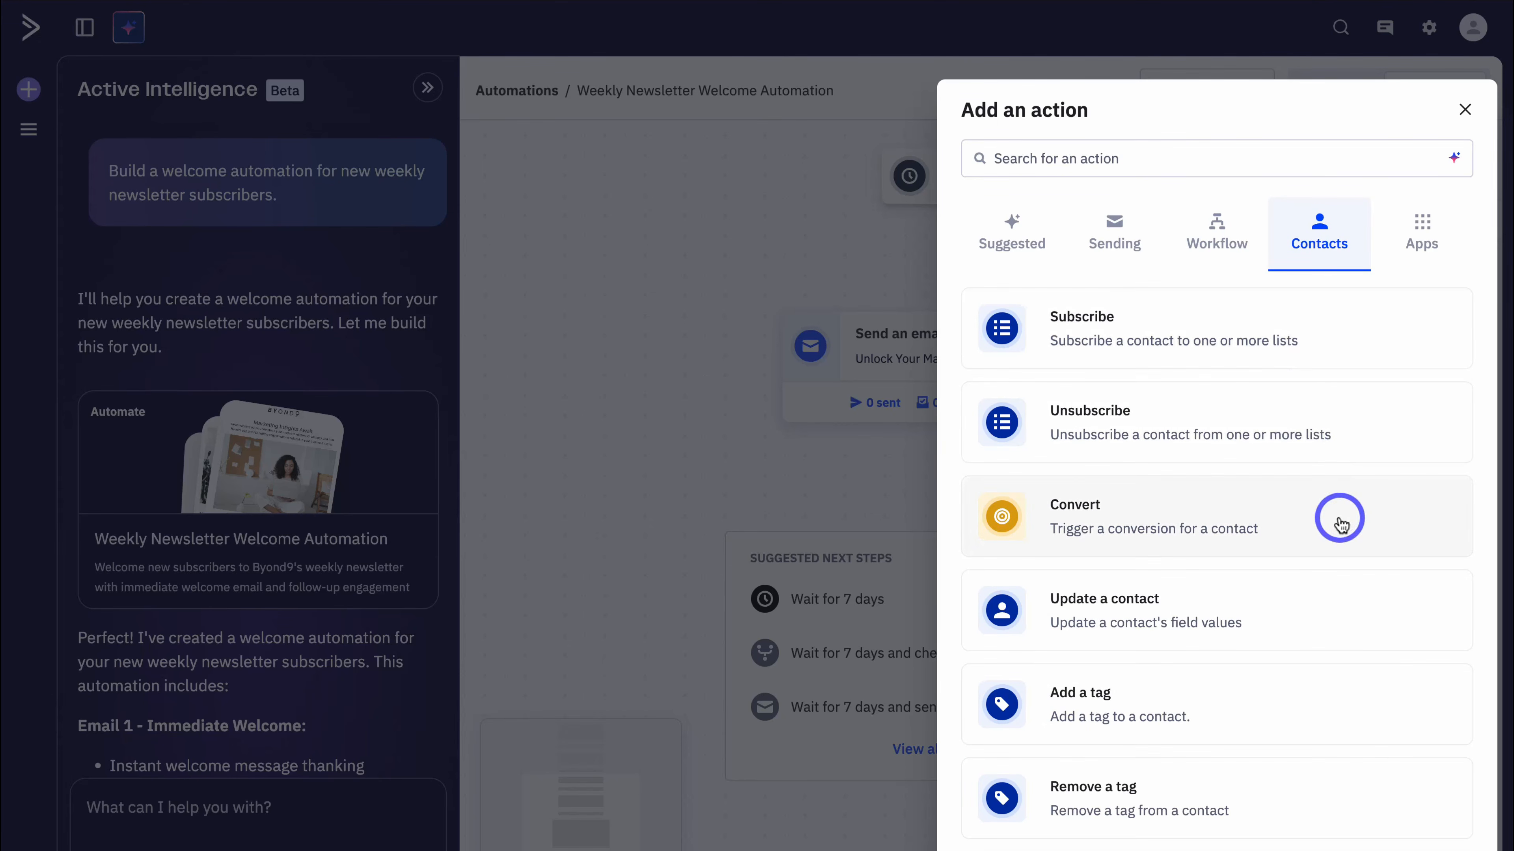
left_click(1420, 255)
left_click(1462, 111)
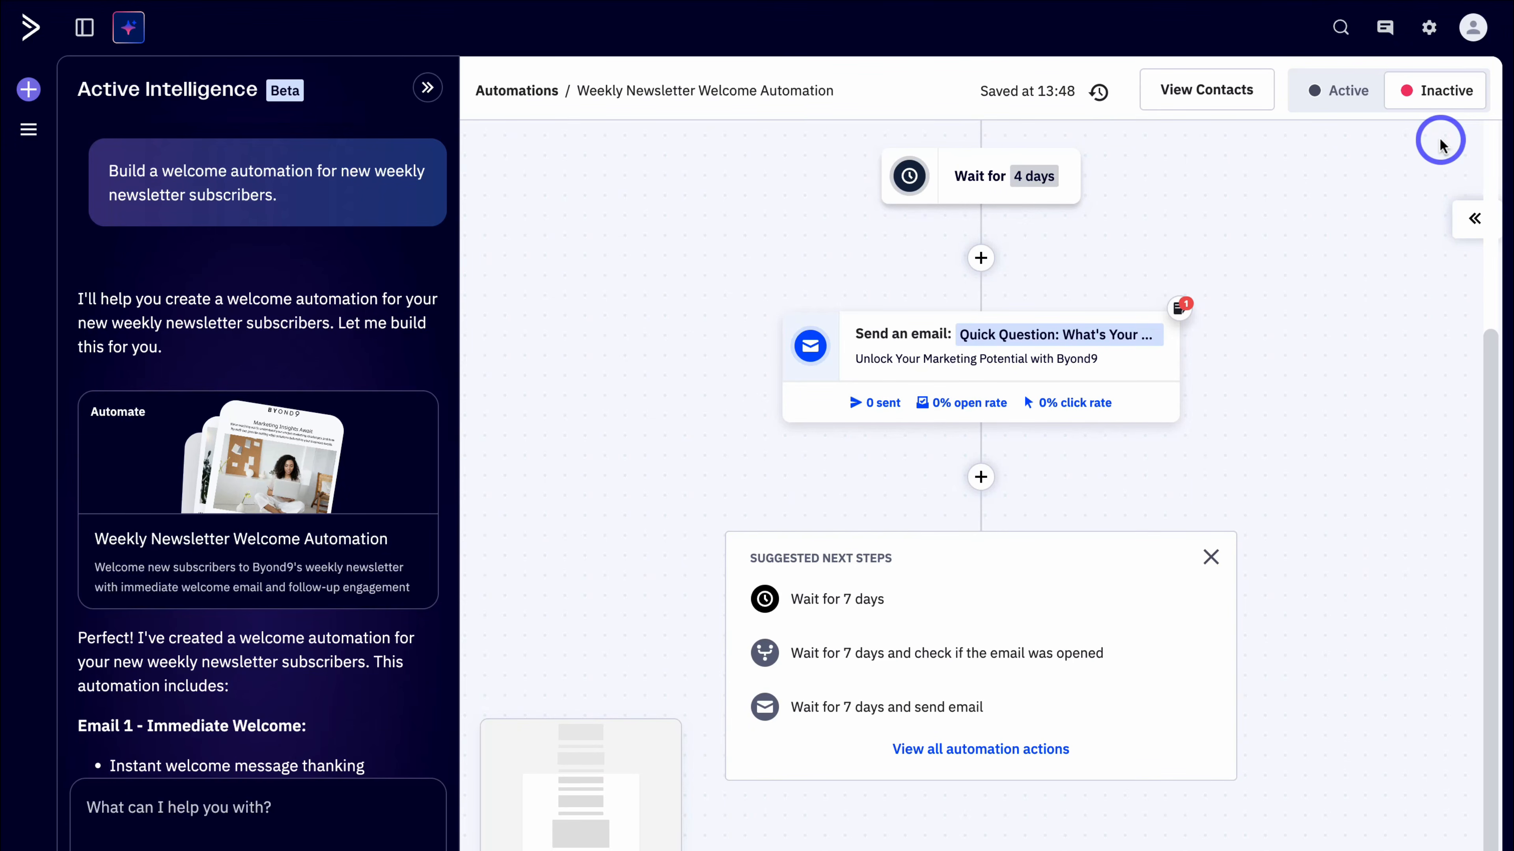